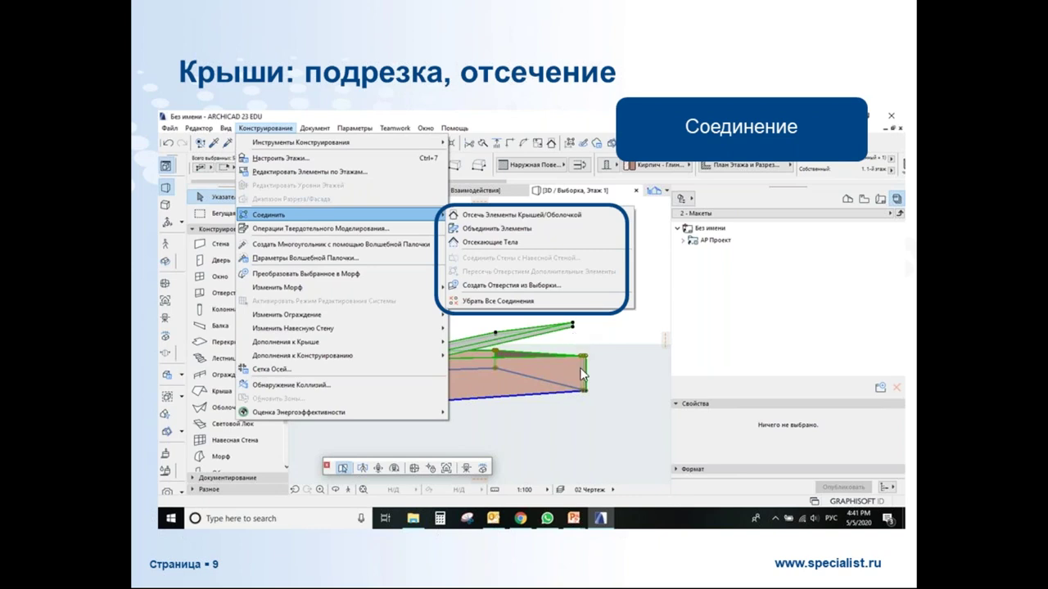
# Leave the slide show, switch to ARCHICAD and examine the L-shaped building and sample roofs on the first-floor plan
pyautogui.press('Escape')
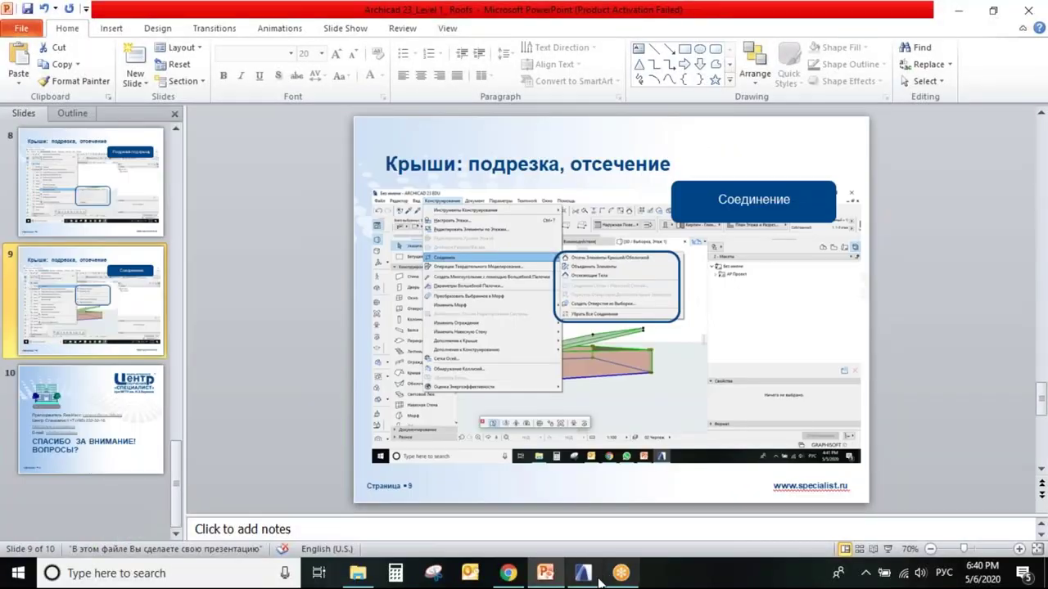
pyautogui.click(582, 573)
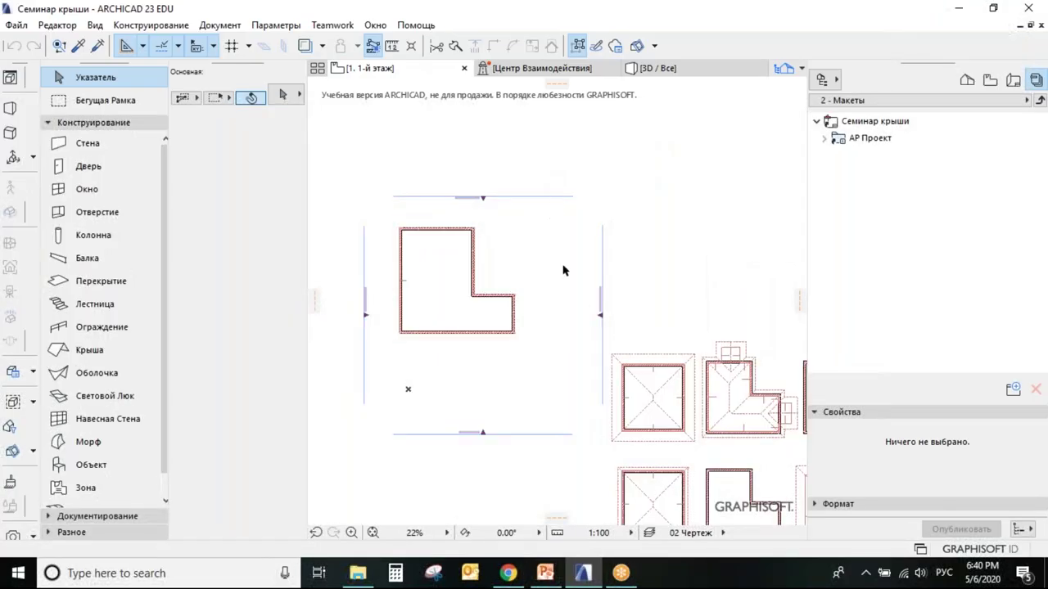
pyautogui.moveTo(613, 325); pyautogui.dragTo(606, 234, button='middle')
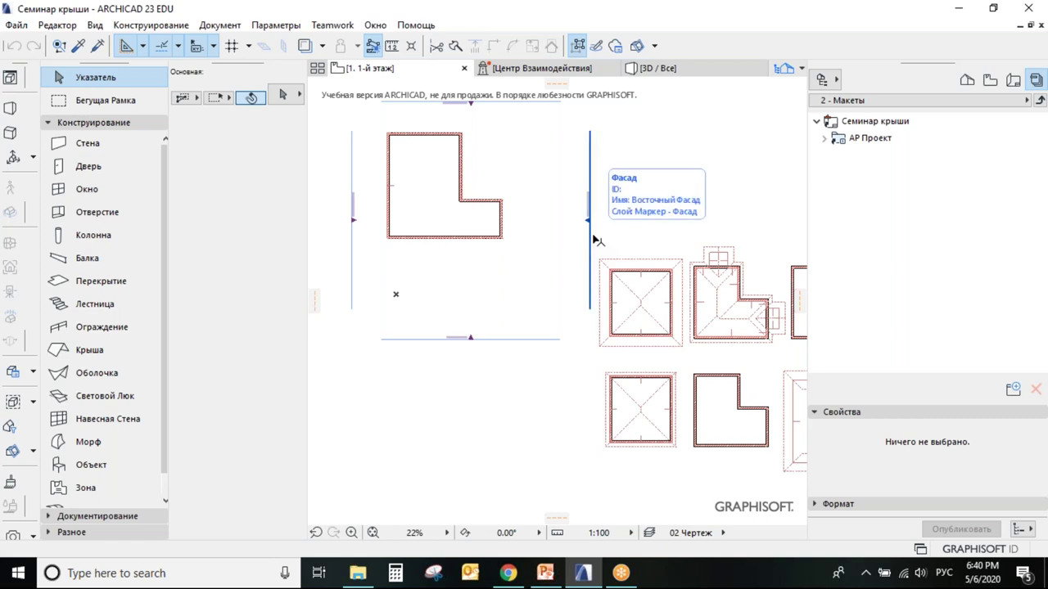
pyautogui.moveTo(692, 319); pyautogui.dragTo(547, 290, button='middle')
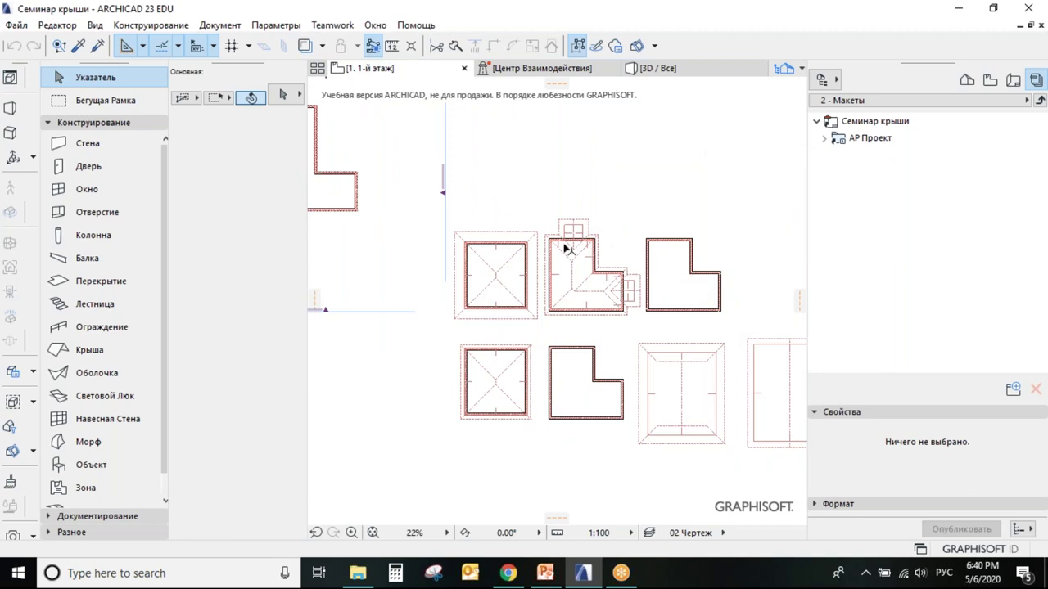
pyautogui.moveTo(653, 378); pyautogui.dragTo(750, 429, button='middle')
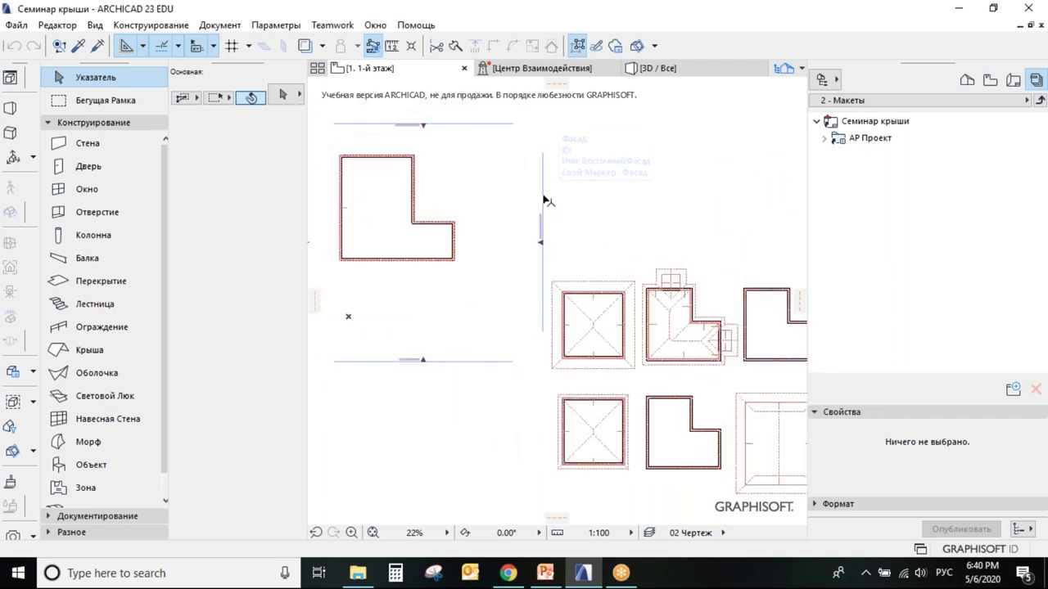
pyautogui.moveTo(666, 246); pyautogui.dragTo(424, 137, button='middle')
pyautogui.moveTo(547, 248); pyautogui.dragTo(648, 261, button='middle')
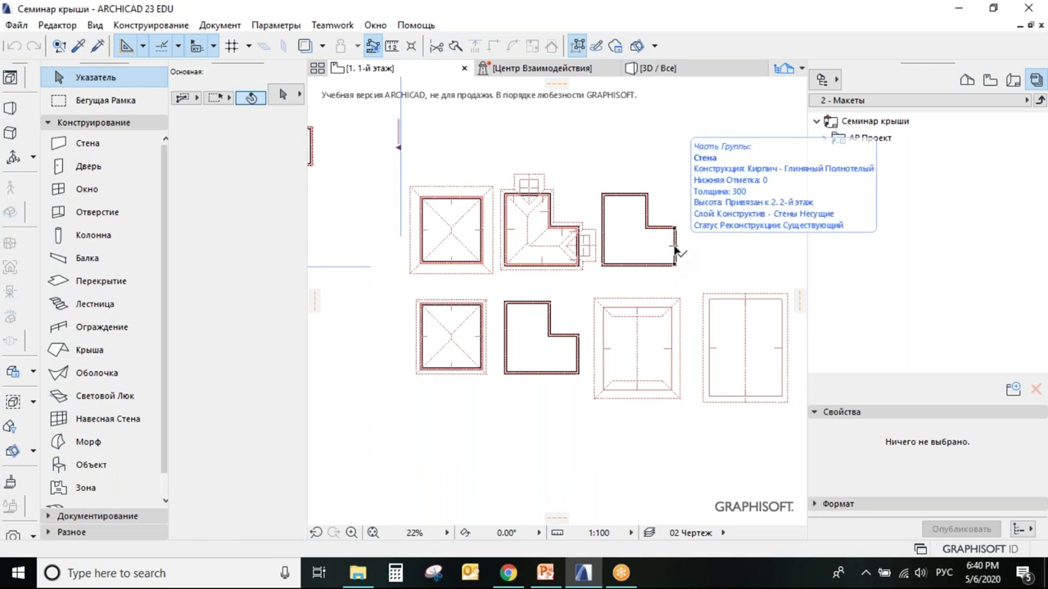
pyautogui.scroll(-1, 456, 286)
pyautogui.moveTo(431, 260); pyautogui.dragTo(510, 288, button='middle')
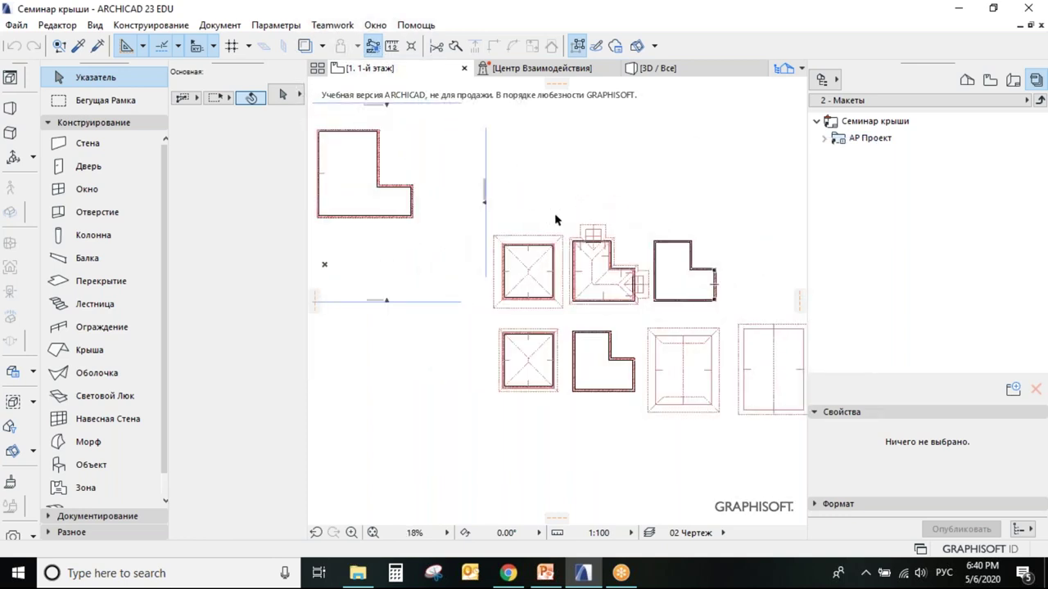
pyautogui.click(18, 26)
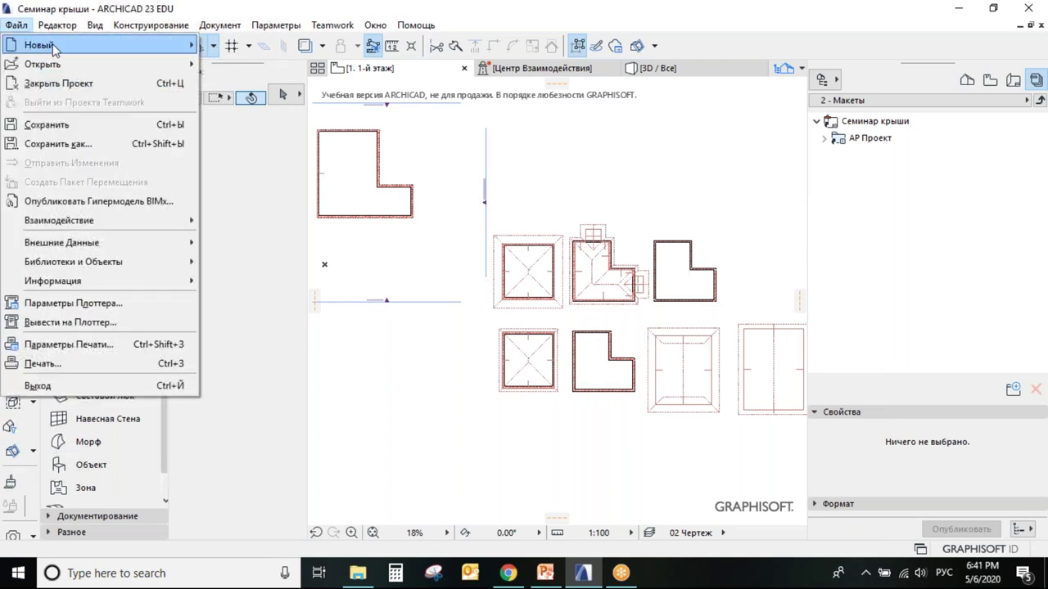
pyautogui.moveTo(52, 45)
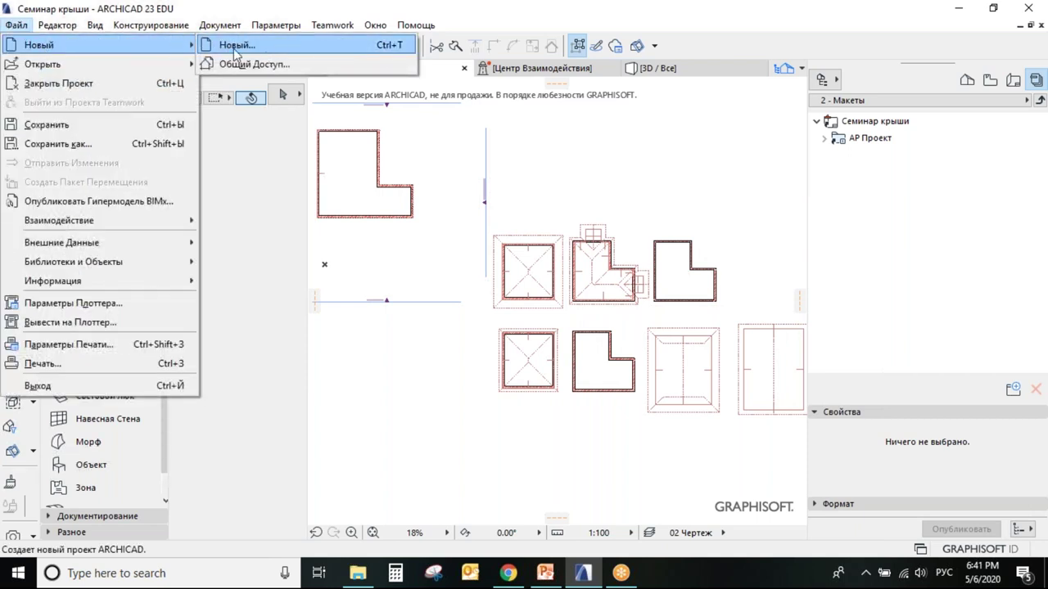
pyautogui.click(678, 190)
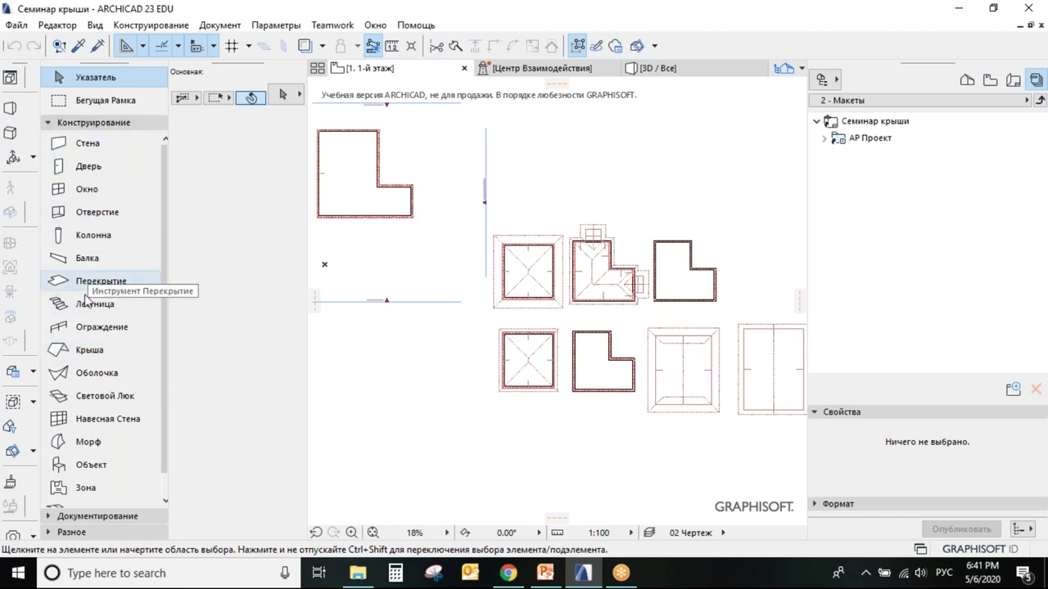
# Activate the Roof tool and open its default settings in an enlarged dialog
pyautogui.click(80, 353)
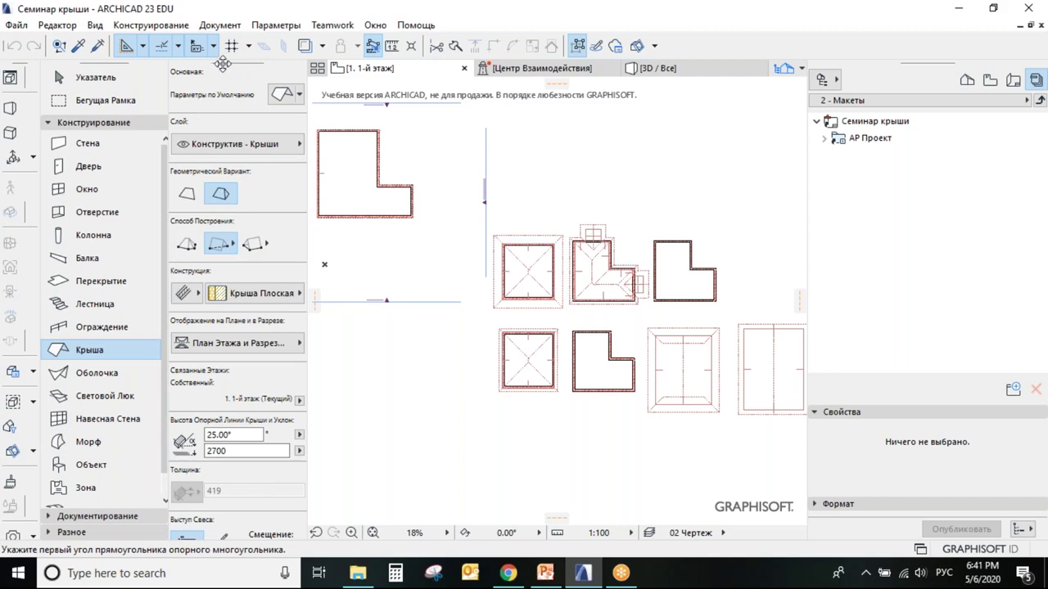
pyautogui.moveTo(229, 64)
pyautogui.mouseDown()
pyautogui.moveTo(246, 78)
pyautogui.moveTo(442, 80)
pyautogui.moveTo(187, 67)
pyautogui.moveTo(214, 61)
pyautogui.mouseUp()
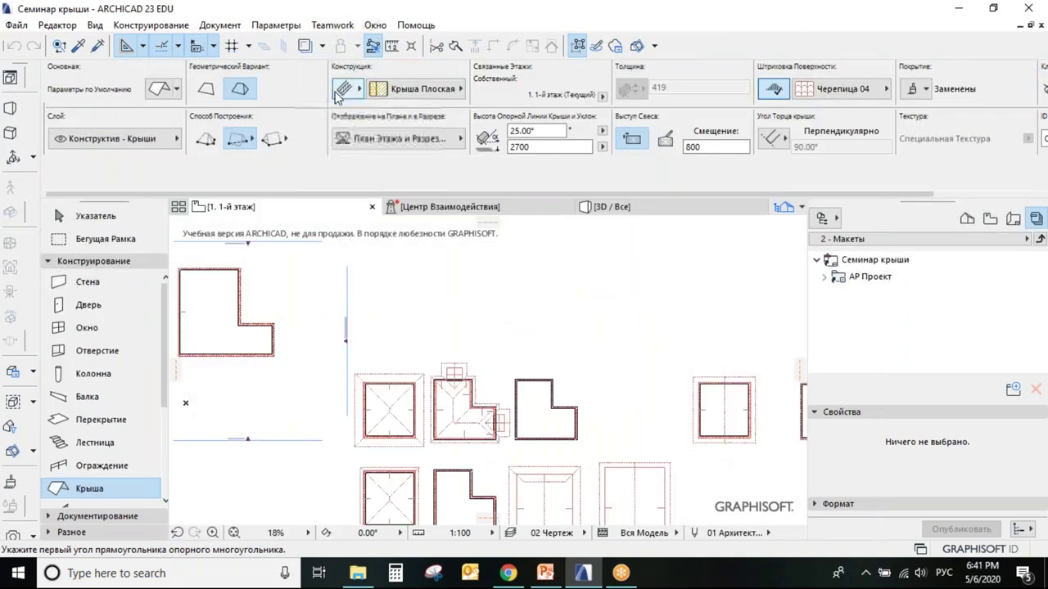
pyautogui.moveTo(42, 107)
pyautogui.mouseDown()
pyautogui.moveTo(165, 140)
pyautogui.moveTo(179, 186)
pyautogui.moveTo(163, 185)
pyautogui.moveTo(167, 105)
pyautogui.moveTo(167, 176)
pyautogui.moveTo(158, 174)
pyautogui.mouseUp()
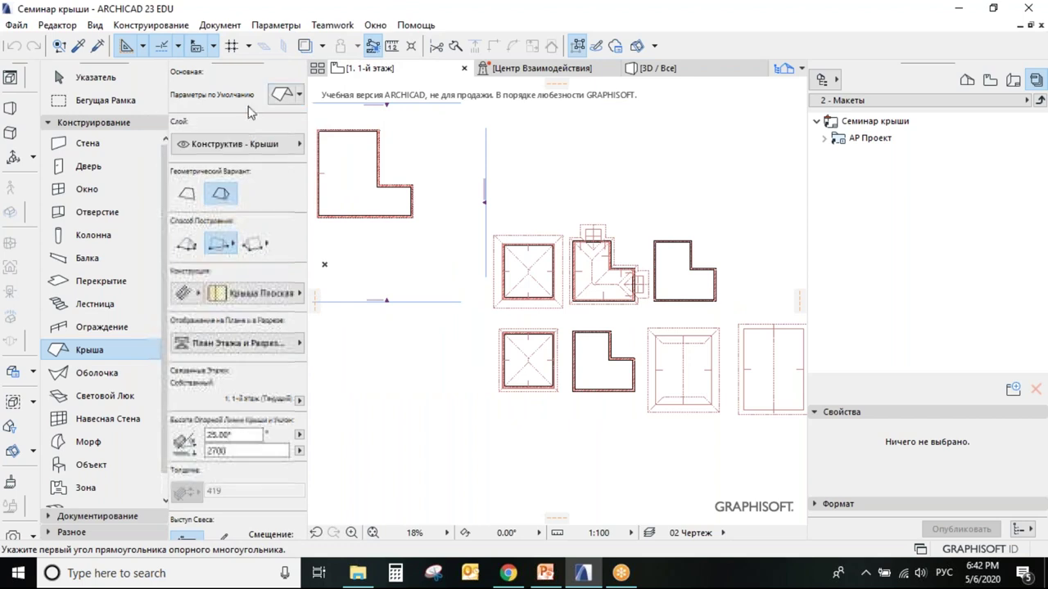
pyautogui.scroll(-2, 536, 201)
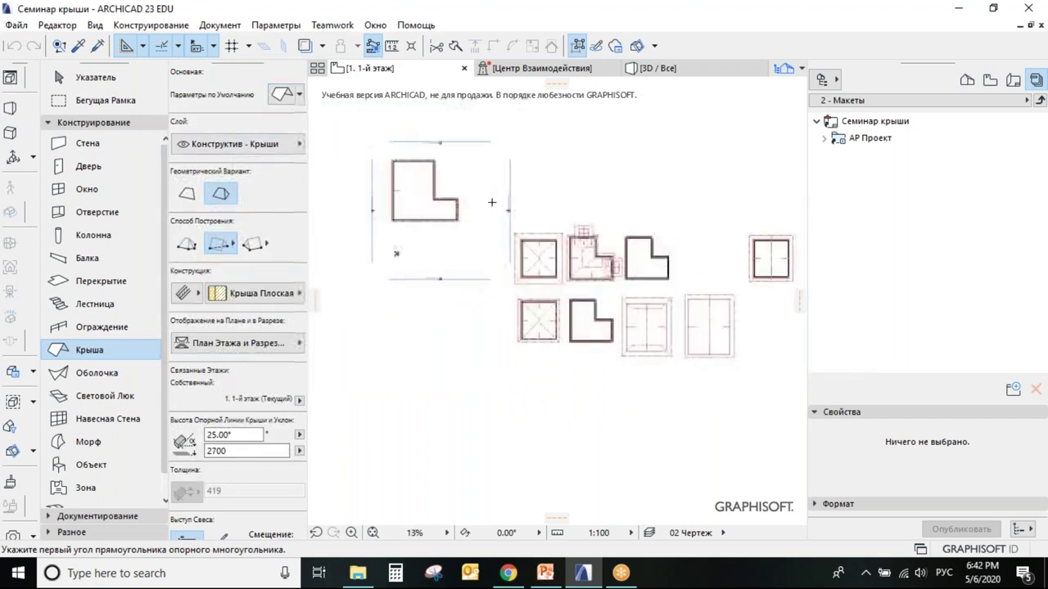
pyautogui.moveTo(491, 205); pyautogui.dragTo(536, 250, button='middle')
pyautogui.scroll(2, 424, 244)
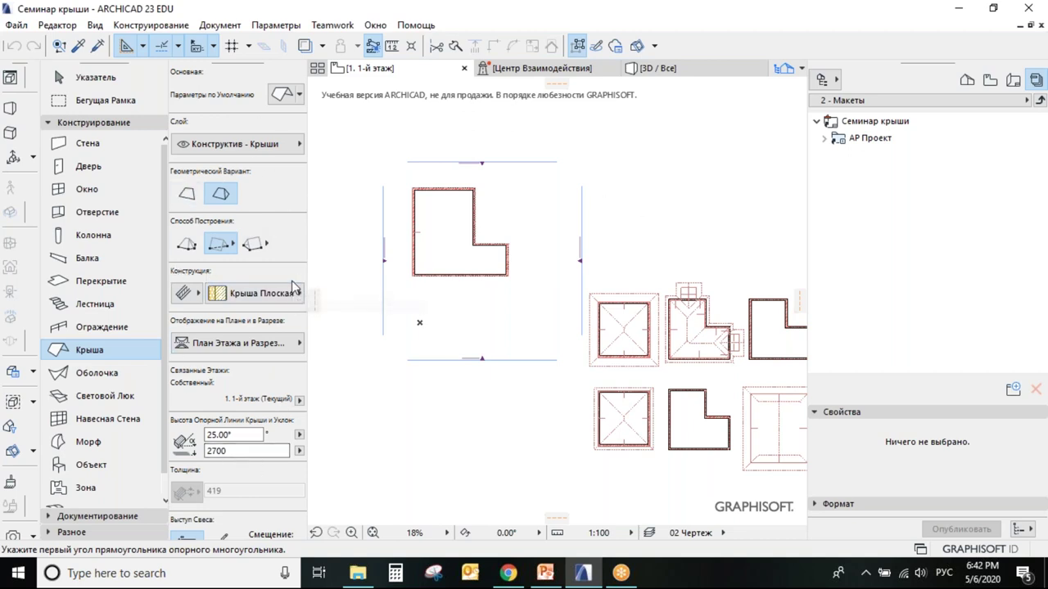
pyautogui.click(280, 96)
pyautogui.moveTo(595, 28); pyautogui.dragTo(566, 58)
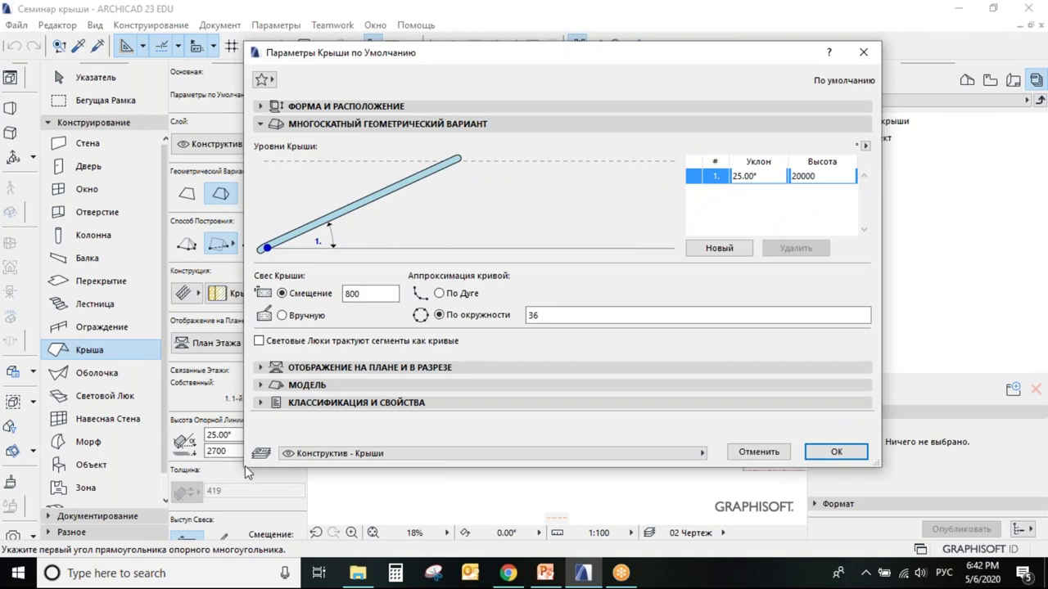
pyautogui.moveTo(242, 466); pyautogui.dragTo(248, 496)
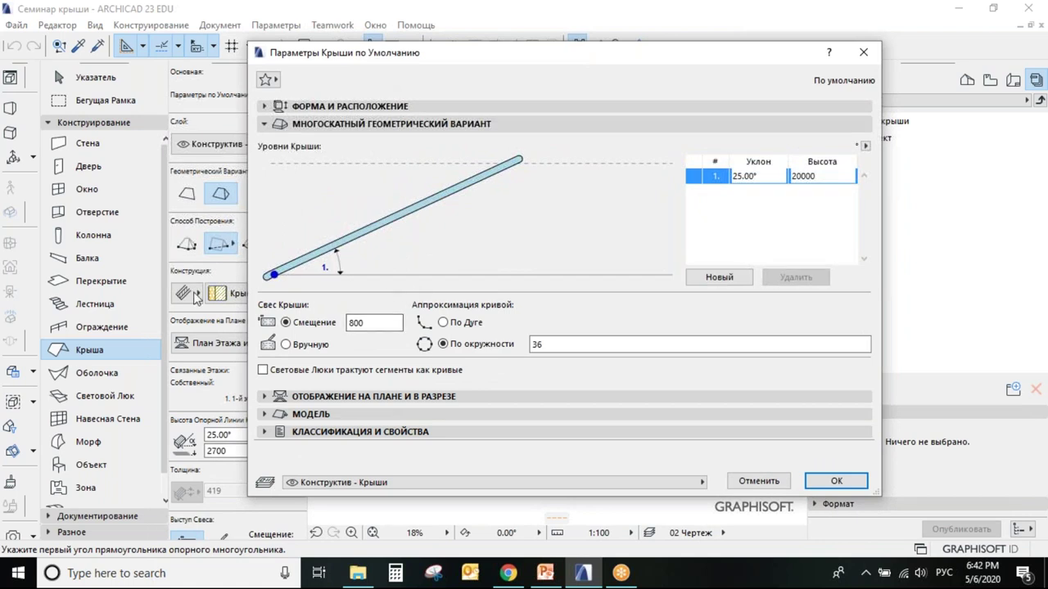
# Show the roof's form and placement settings and set the home story to 1. 1-й этаж
pyautogui.click(276, 127)
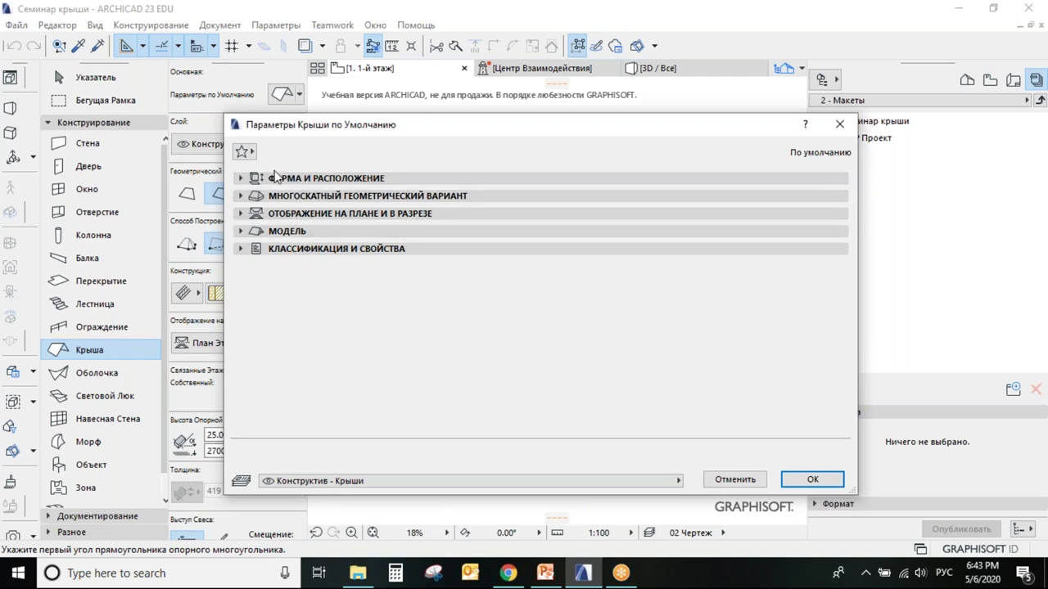
pyautogui.click(292, 178)
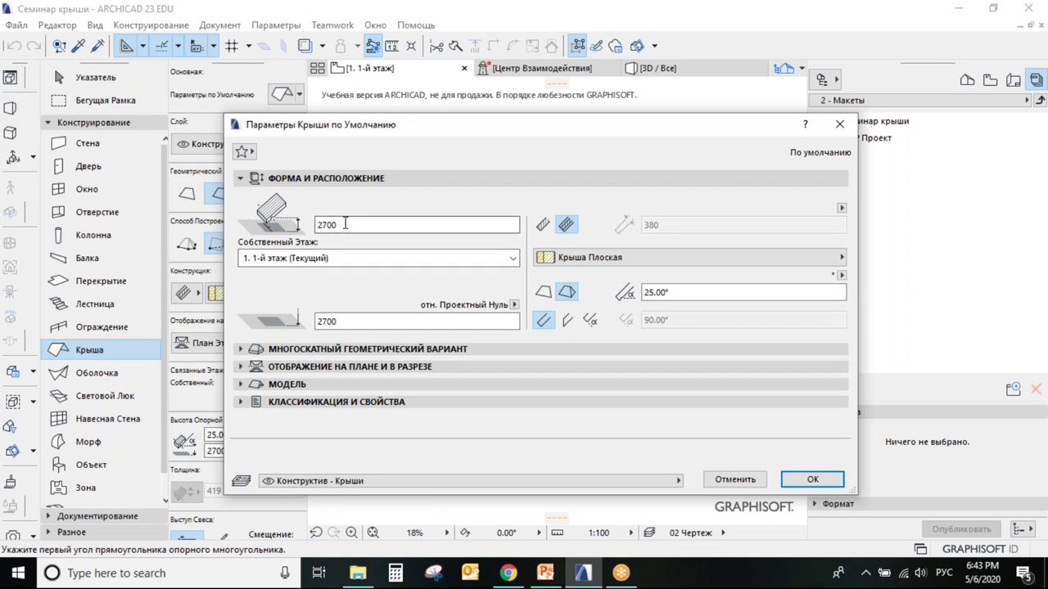
pyautogui.click(276, 257)
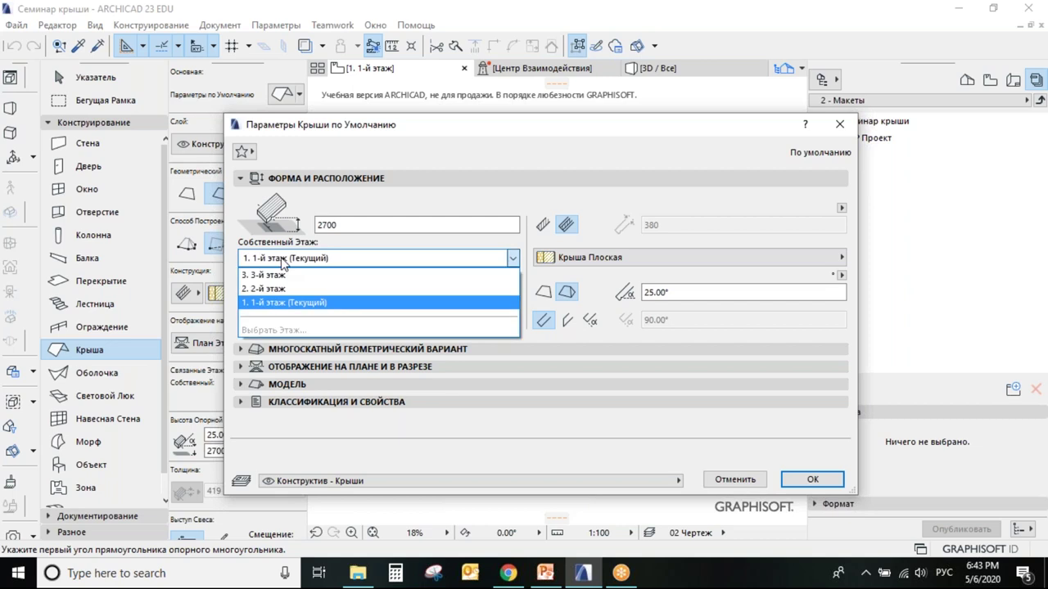
pyautogui.click(319, 303)
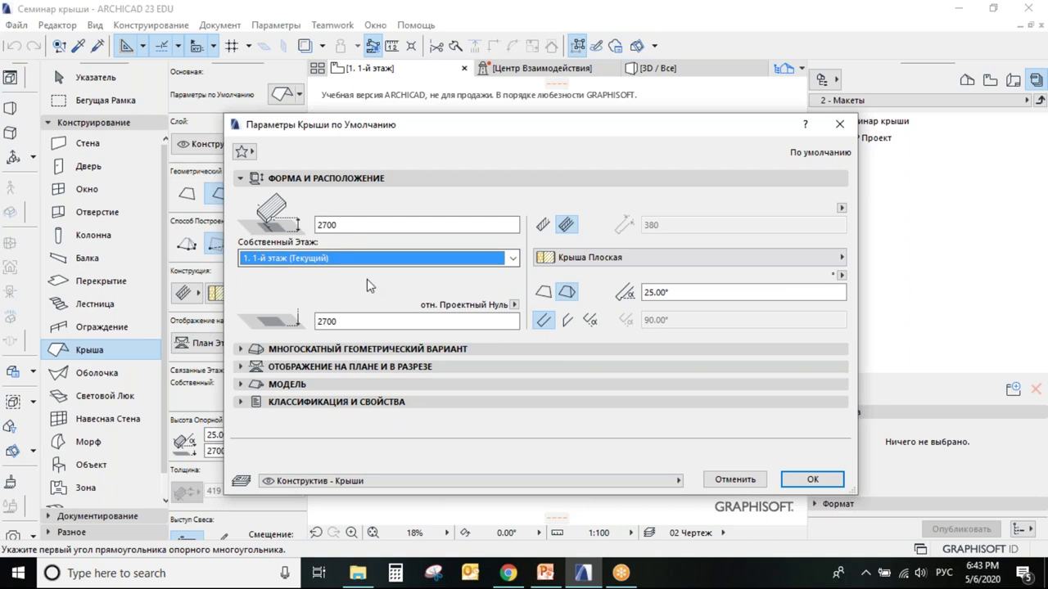
# Try the basic roof structure, return to the composite structure and choose Крыша Плоская
pyautogui.click(543, 226)
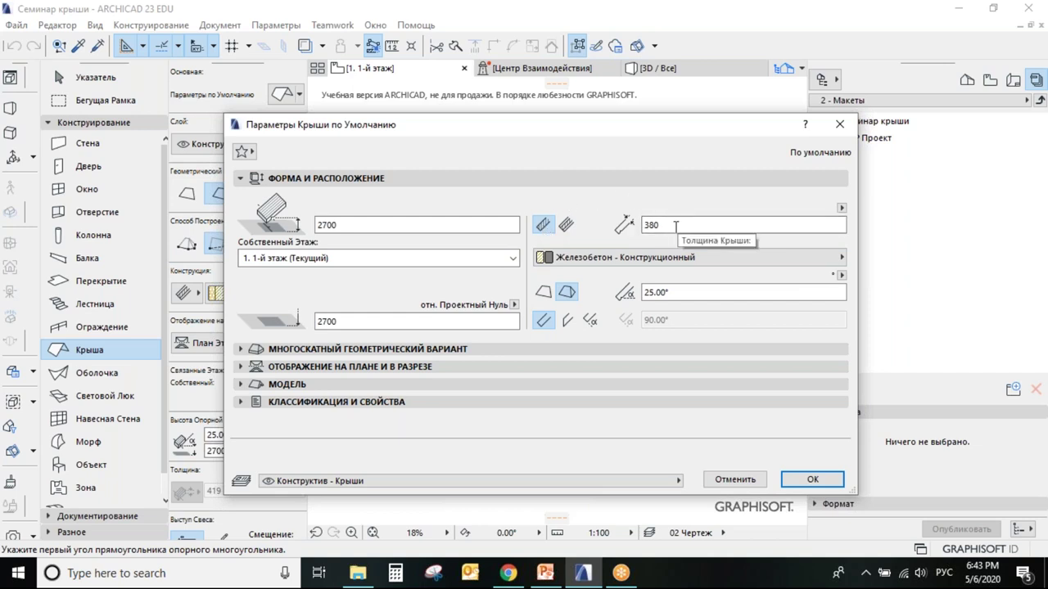
pyautogui.click(567, 225)
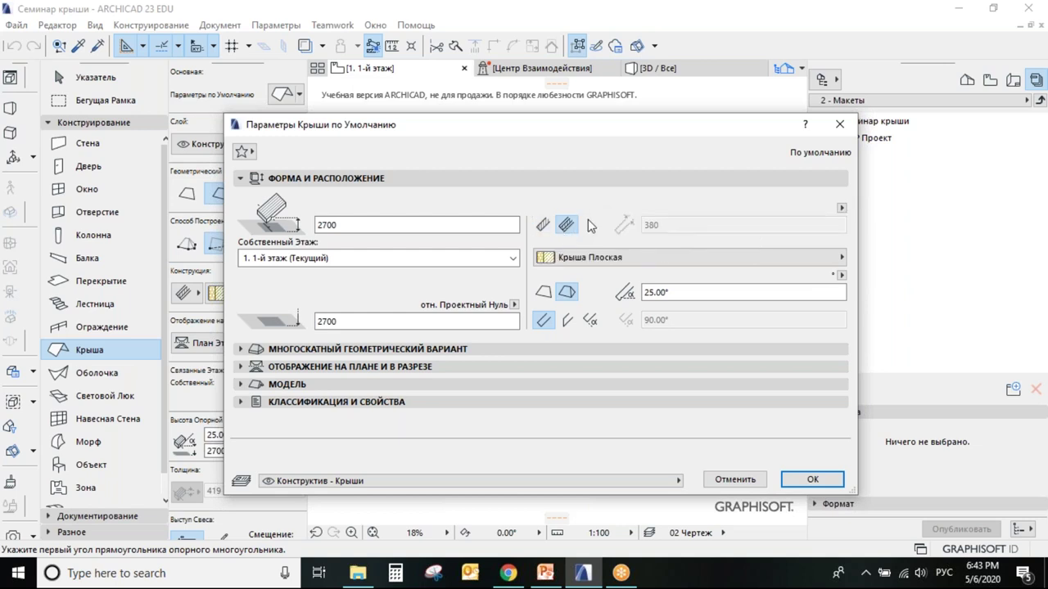
pyautogui.click(573, 263)
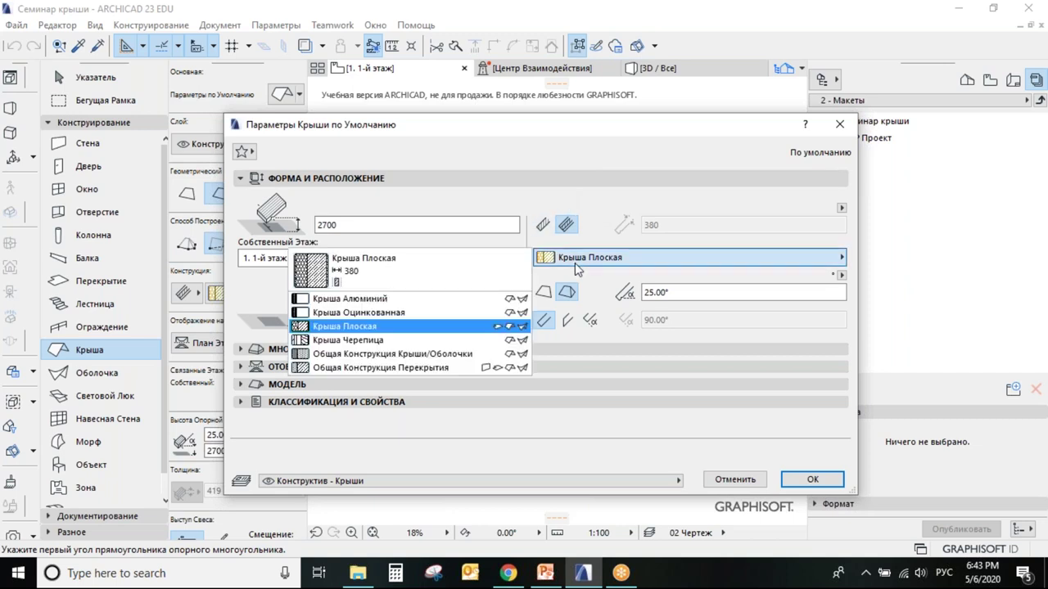
pyautogui.click(344, 326)
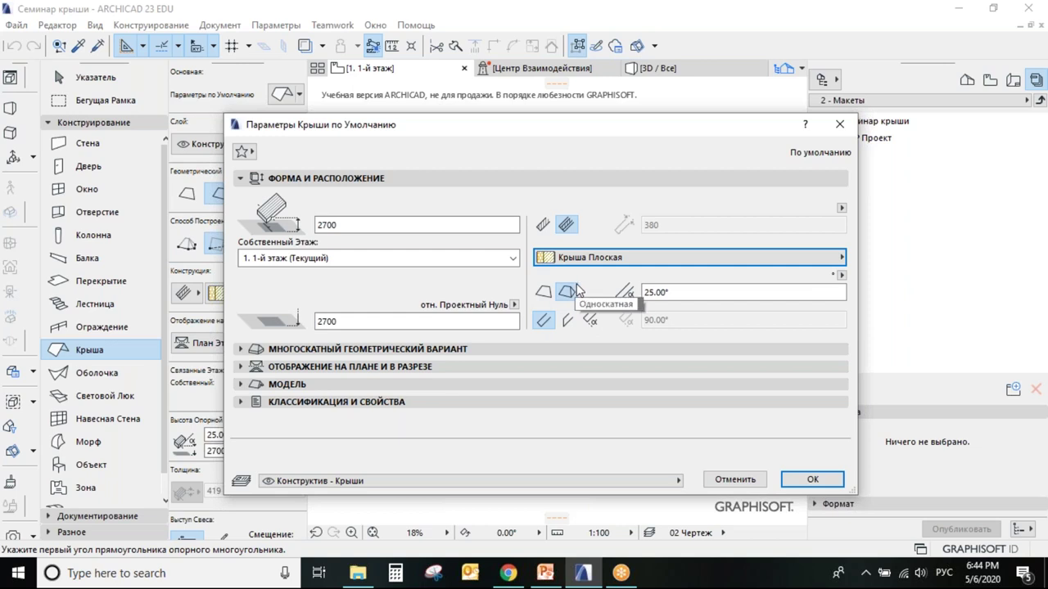
# Select the roof slope value, try a custom roof edge angle and return the edges to perpendicular
pyautogui.click(661, 293)
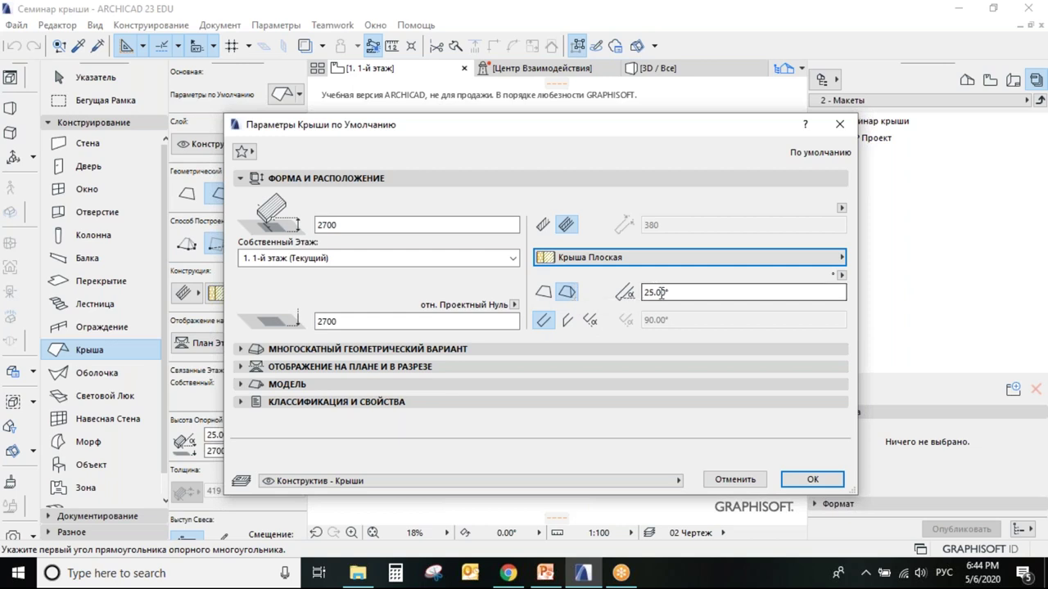
pyautogui.moveTo(668, 293); pyautogui.dragTo(646, 295)
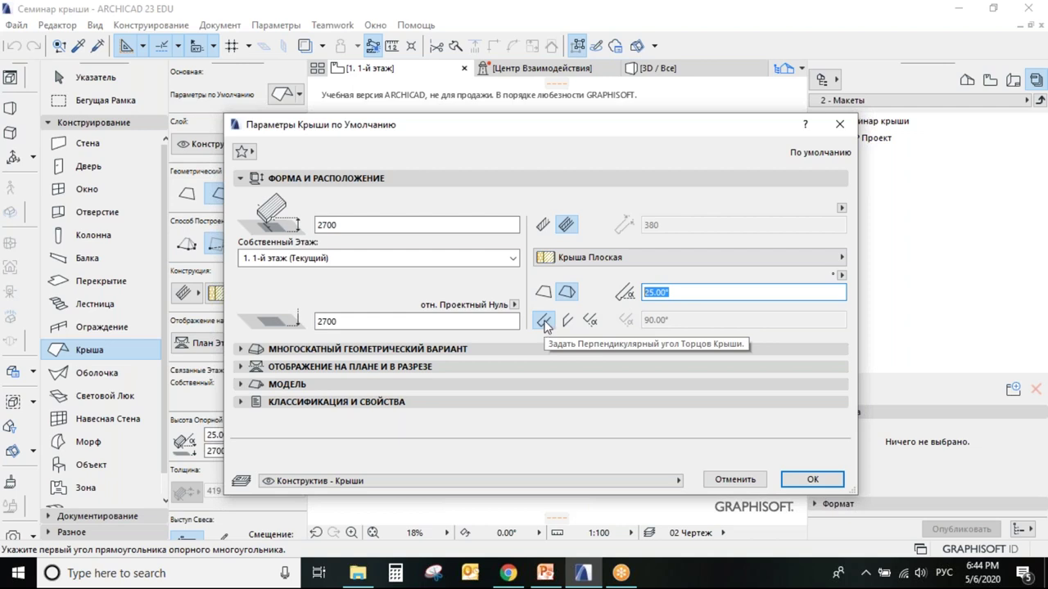
pyautogui.click(589, 320)
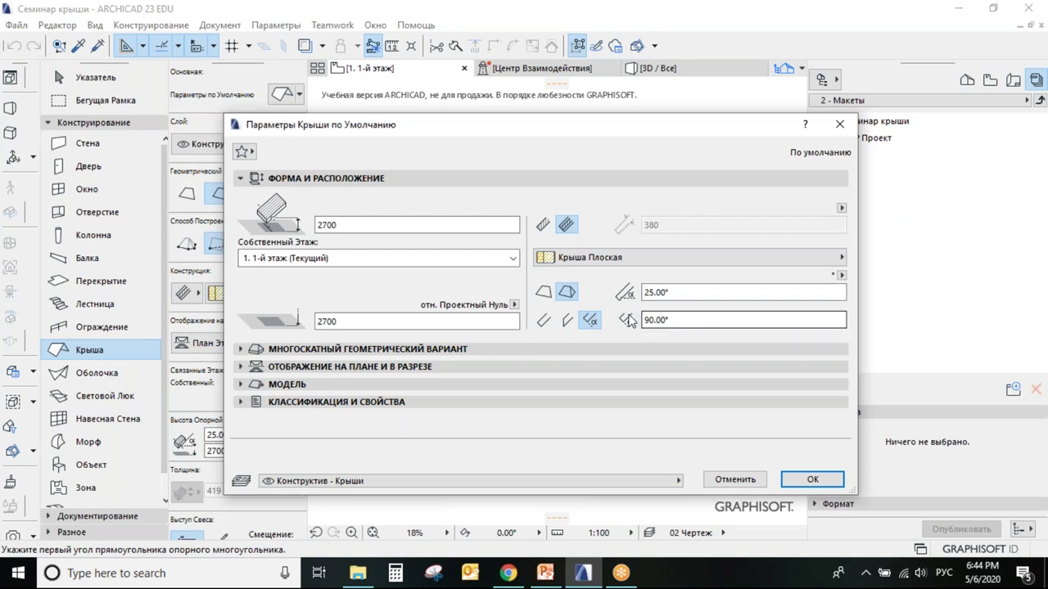
pyautogui.click(543, 321)
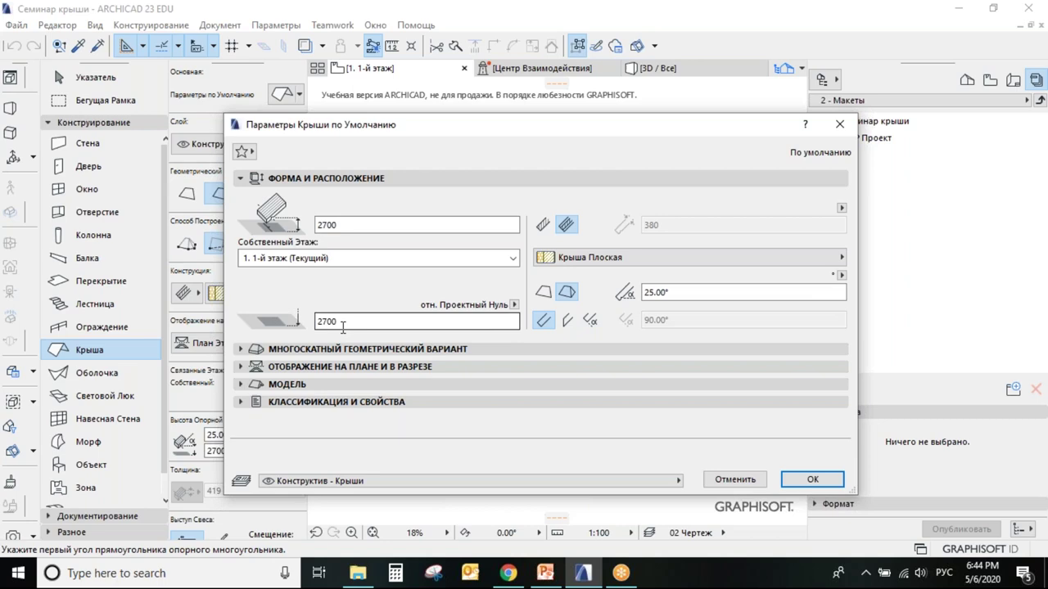
# Add a second level to the roof in the multi-plane geometry settings and open its slope for editing
pyautogui.click(241, 350)
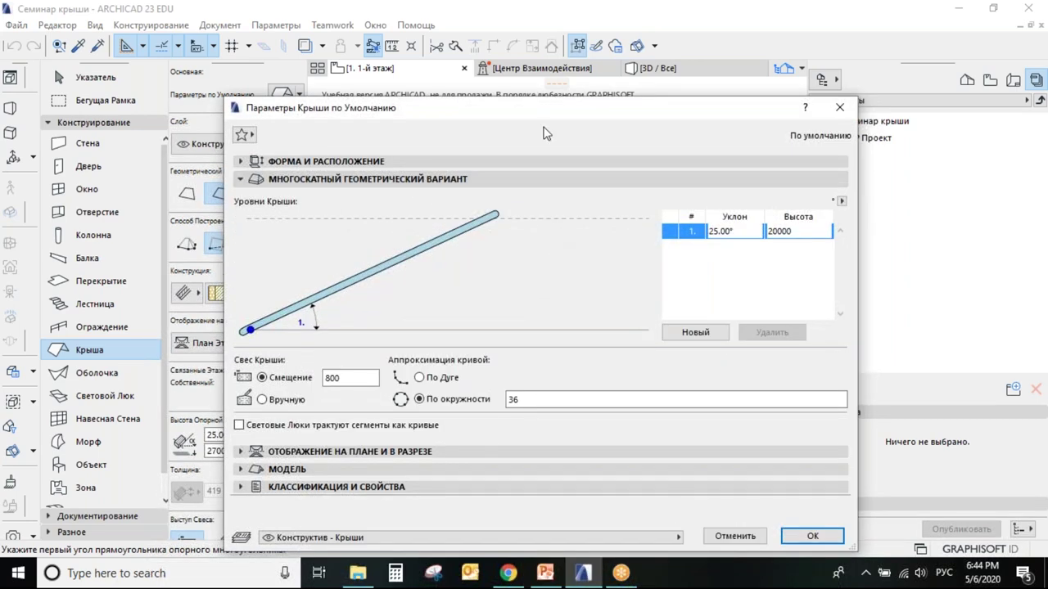
pyautogui.moveTo(483, 115); pyautogui.dragTo(549, 82)
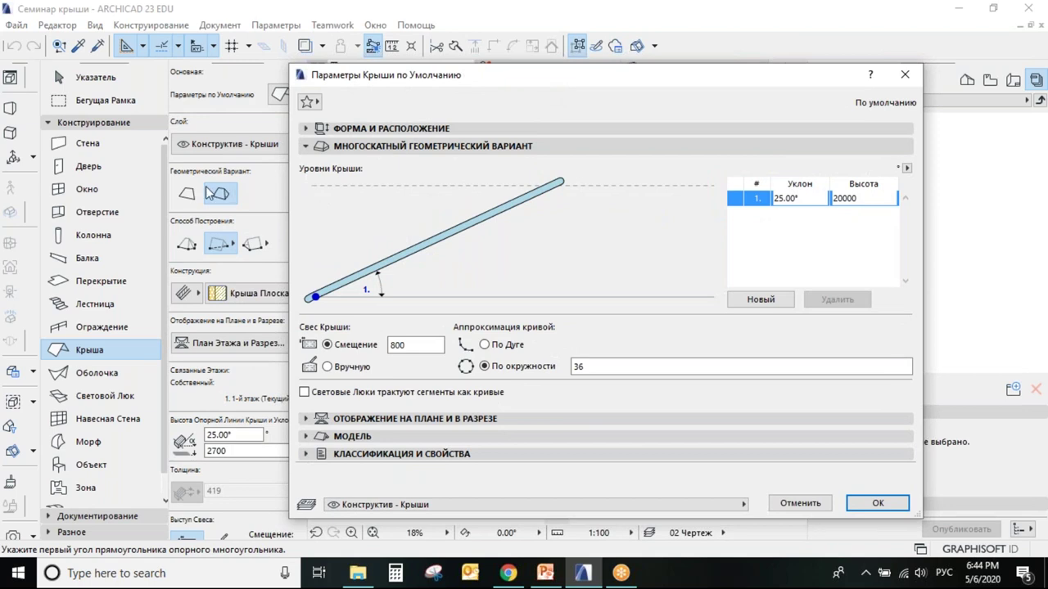
pyautogui.moveTo(505, 77); pyautogui.dragTo(460, 63)
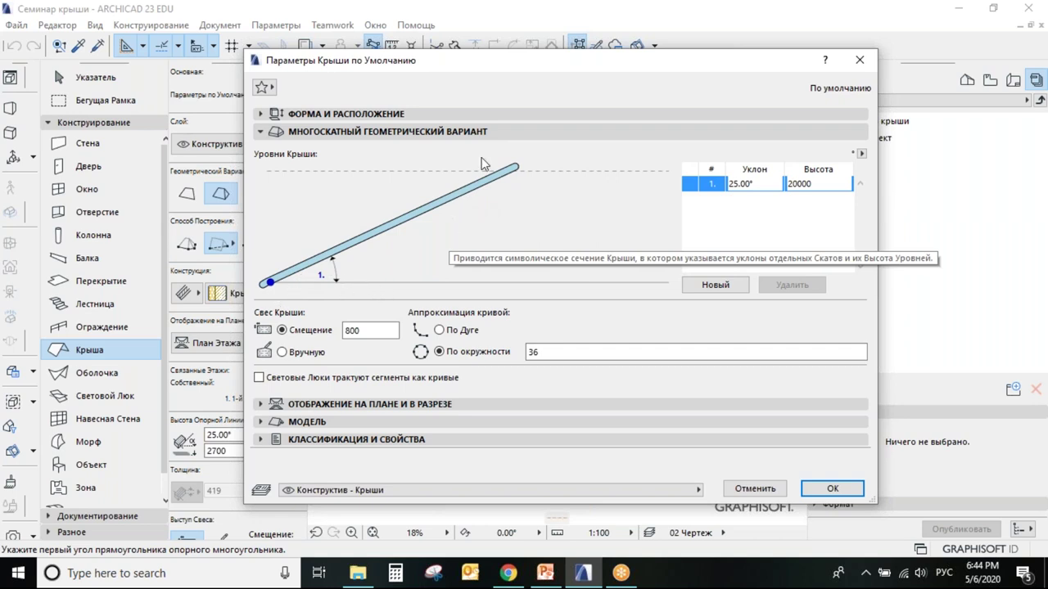
pyautogui.moveTo(540, 62); pyautogui.dragTo(508, 57)
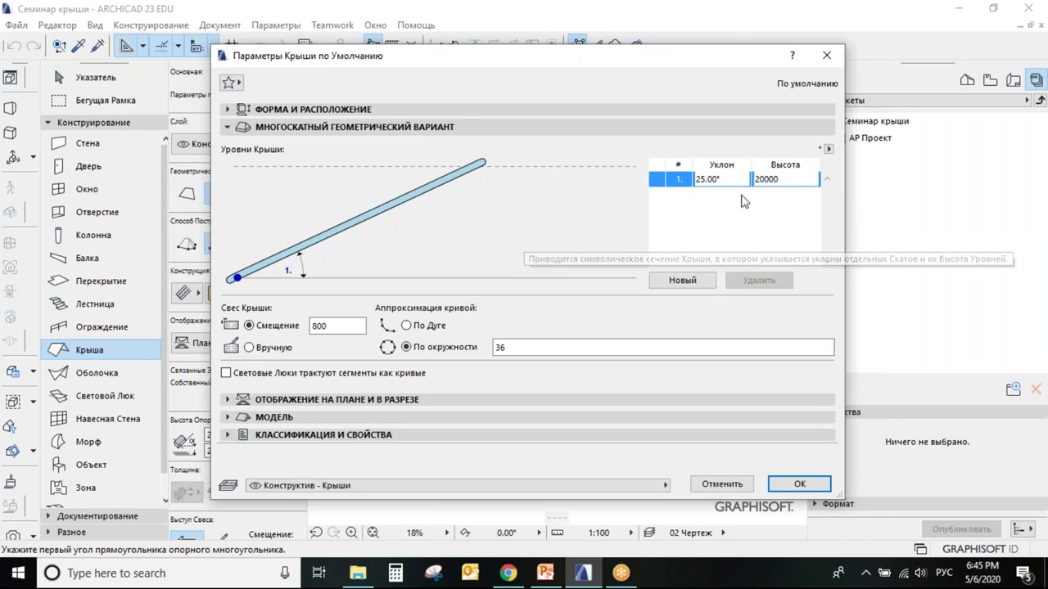
pyautogui.click(685, 283)
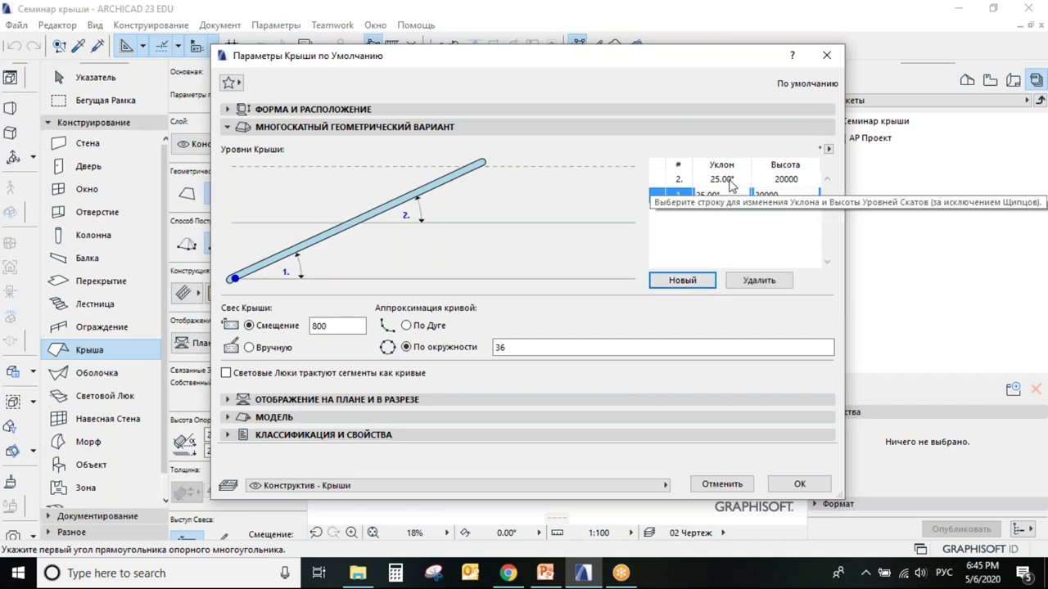
pyautogui.click(723, 179)
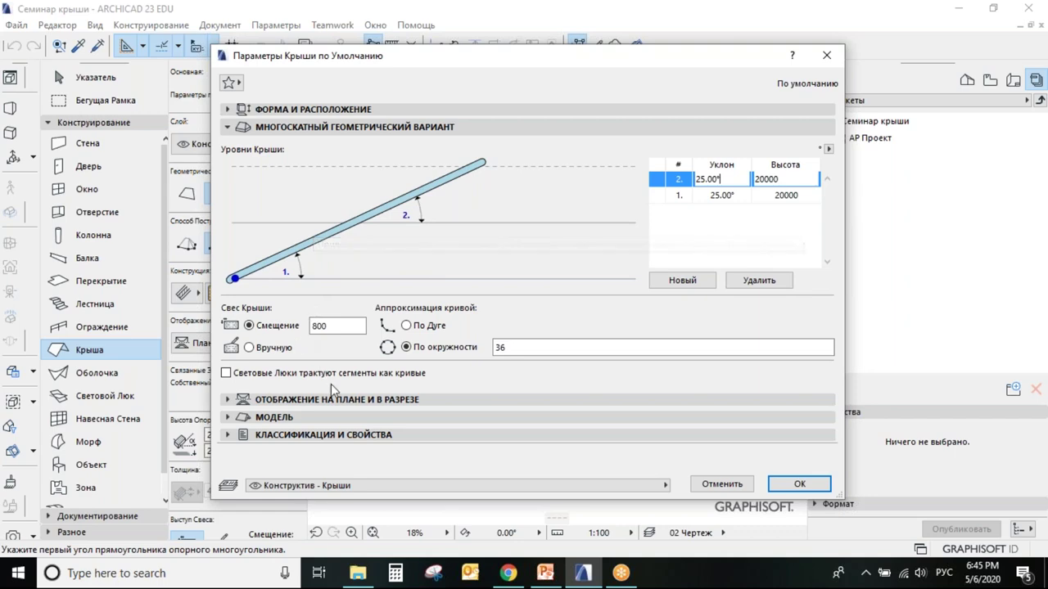
# Show the roof's floor plan and section display settings and examine the plan display and projection options
pyautogui.click(229, 401)
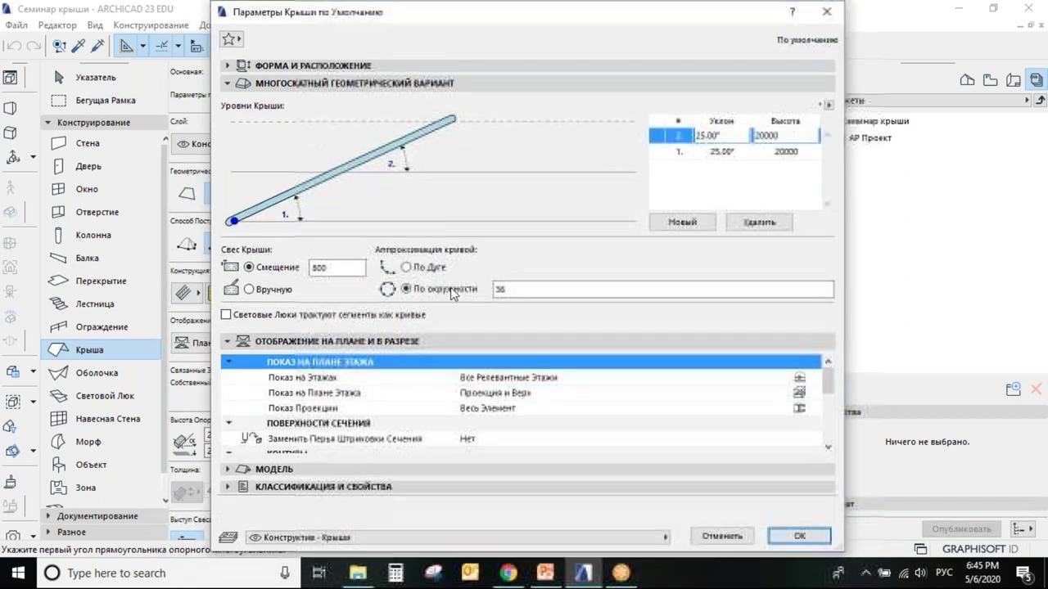
pyautogui.click(228, 84)
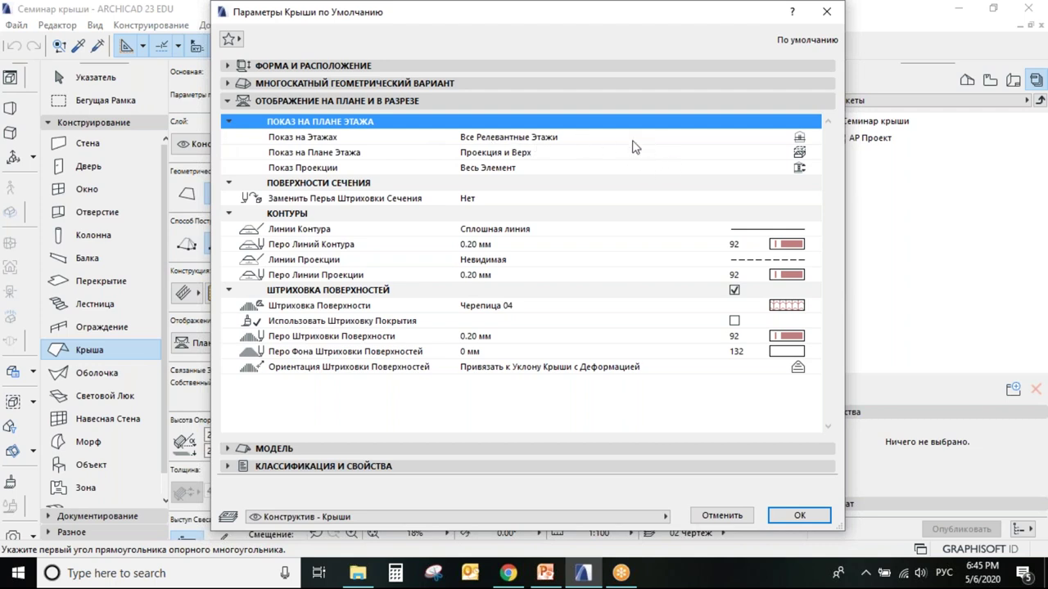
pyautogui.click(477, 154)
pyautogui.click(489, 168)
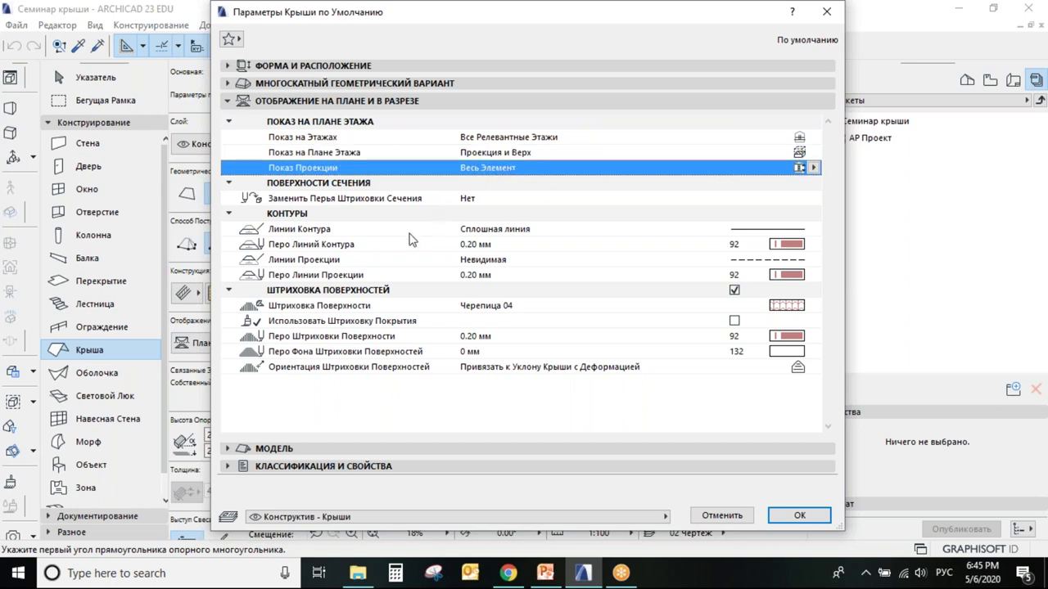
# Examine the line types and pen colours available for the roof contours, keeping Сплошная линия
pyautogui.click(308, 233)
pyautogui.click(813, 229)
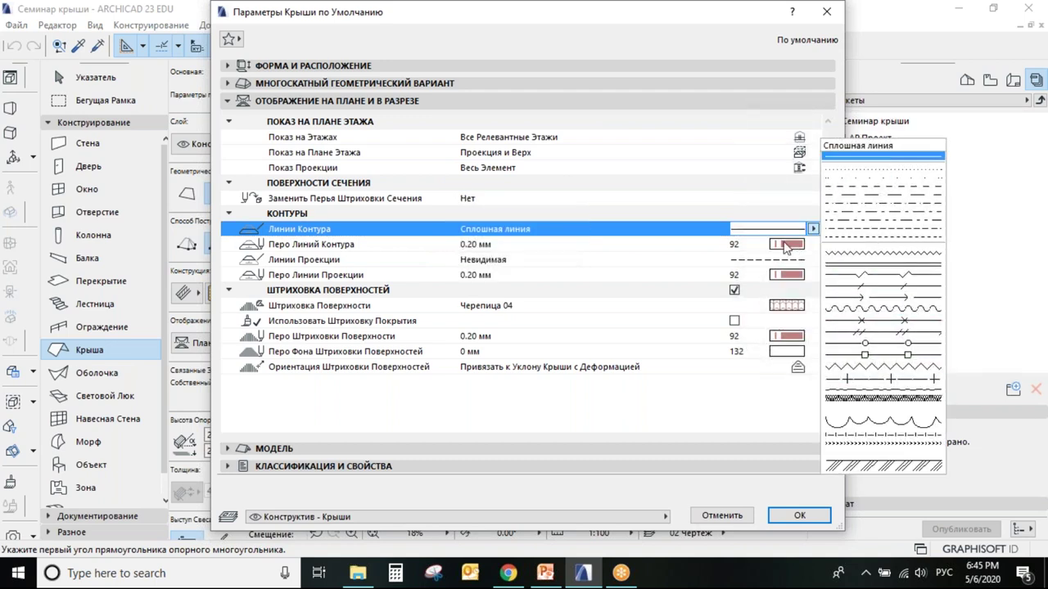
pyautogui.click(882, 155)
pyautogui.click(812, 244)
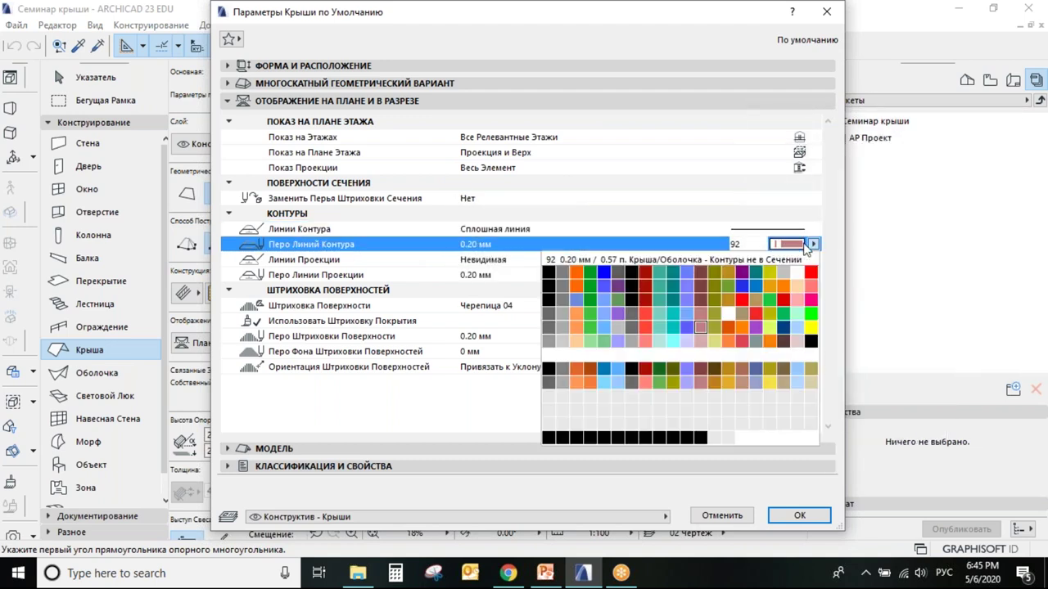
pyautogui.click(668, 22)
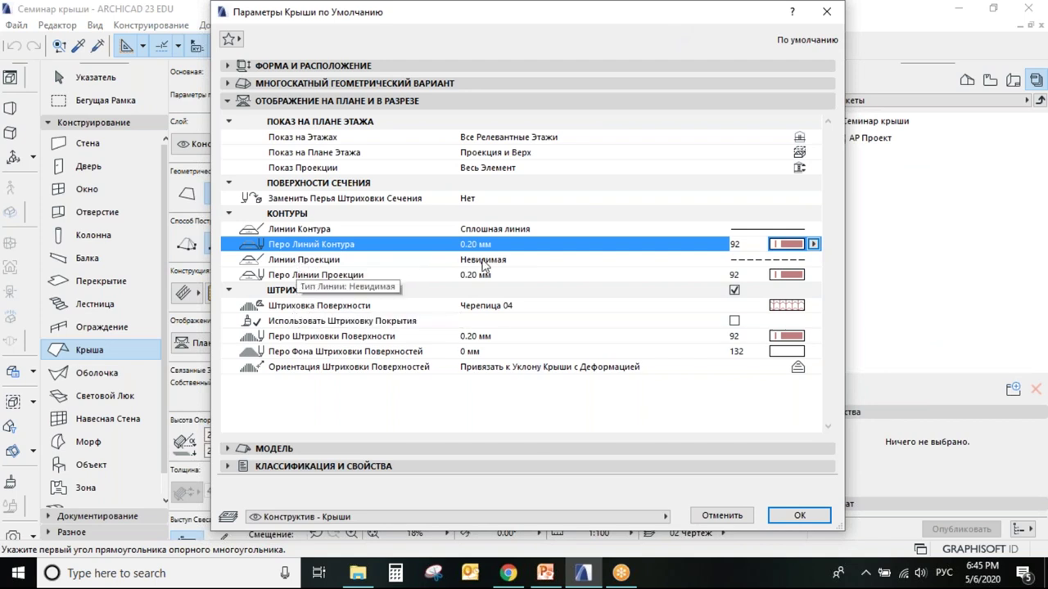
# Browse the surface fill patterns without changing the fill, and try the covering's own fill before turning that option back off
pyautogui.click(784, 309)
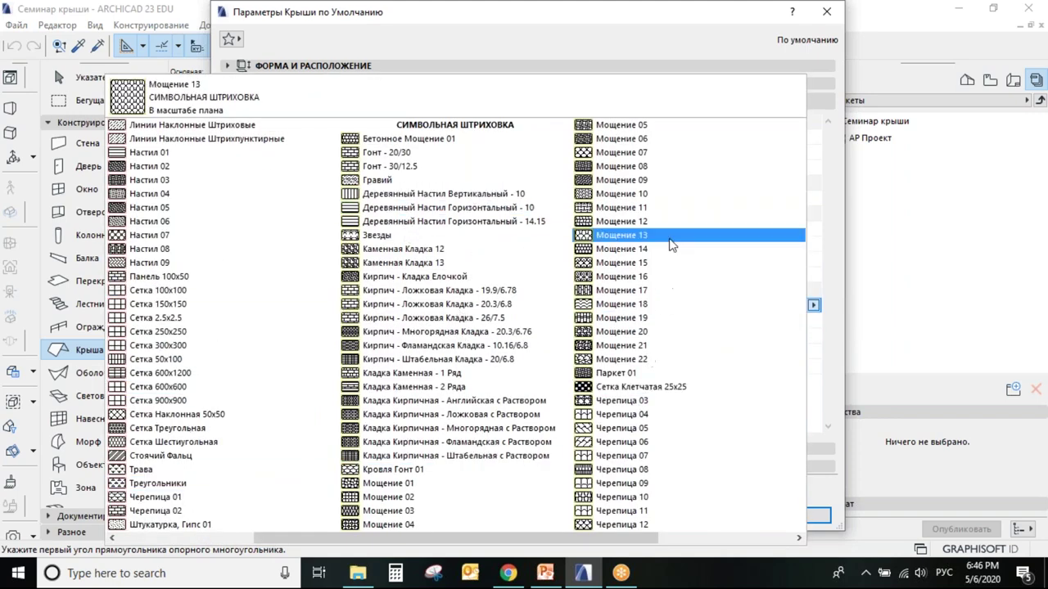
pyautogui.click(515, 18)
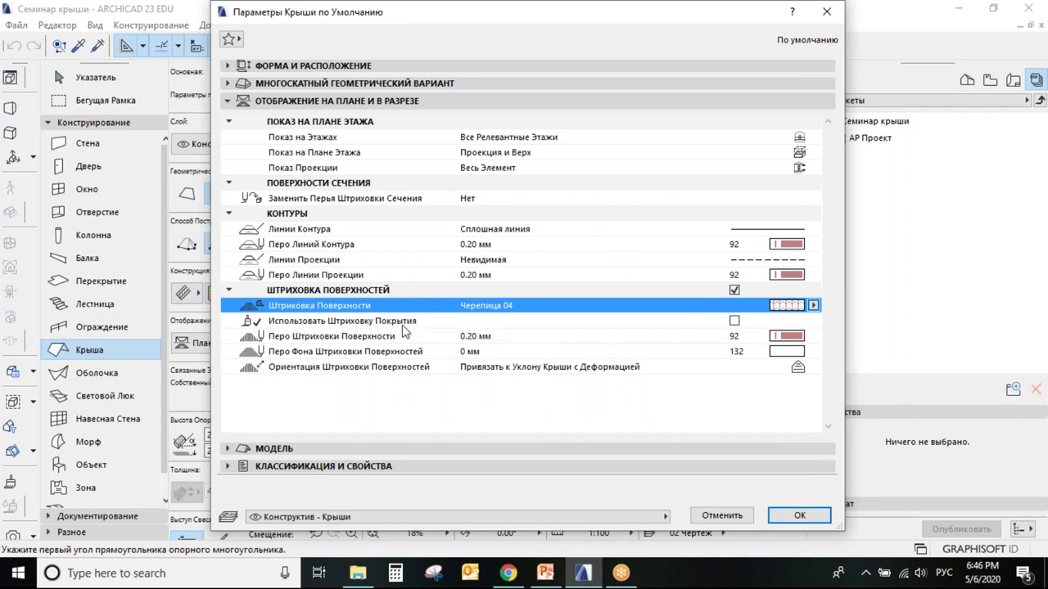
pyautogui.click(734, 321)
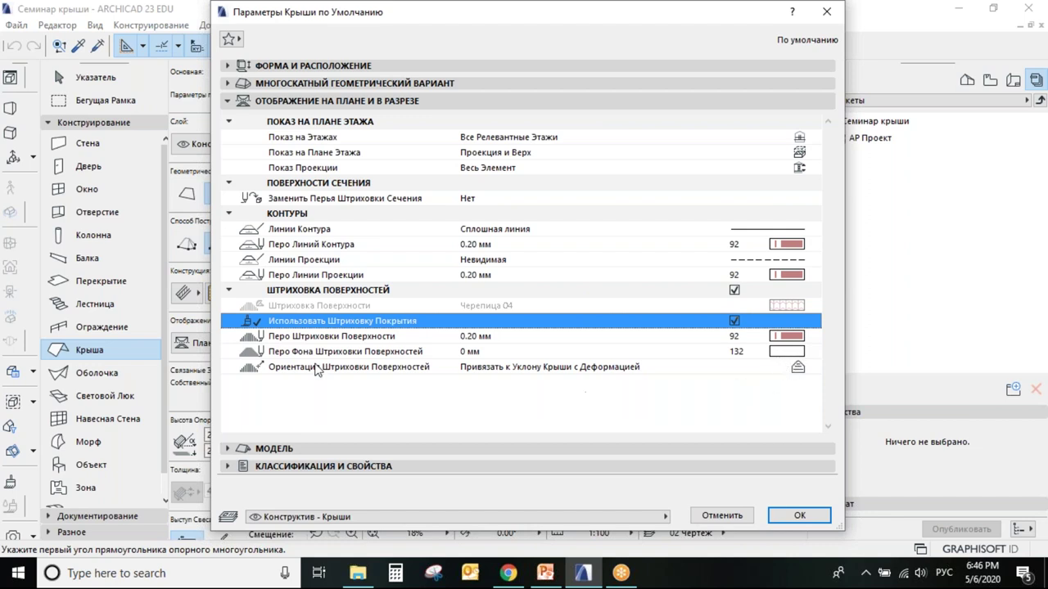
pyautogui.click(736, 321)
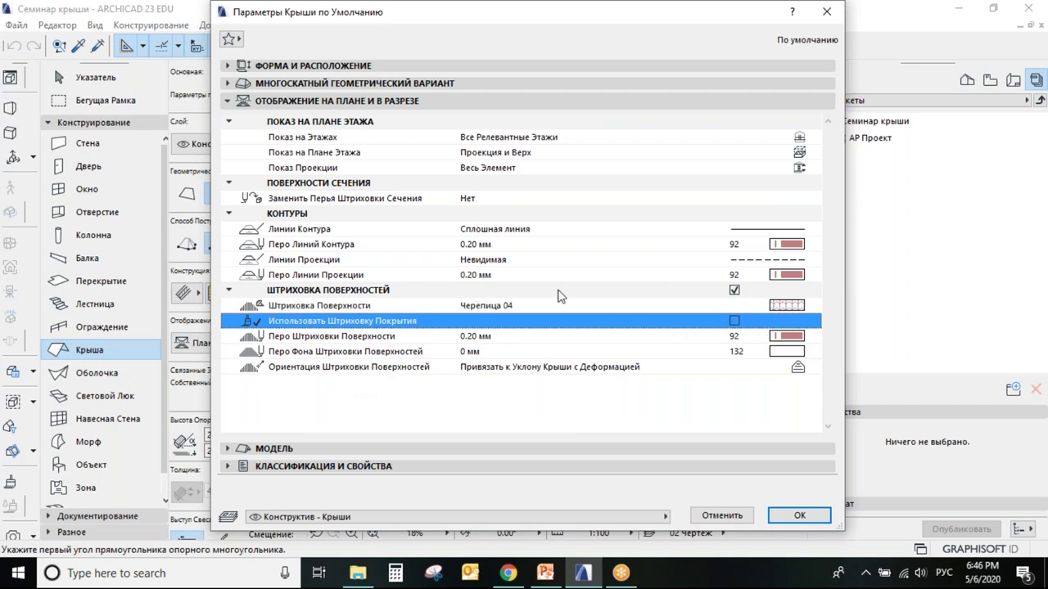
# Show the roof's model settings and try switching the edge and bottom surface overrides off and back on
pyautogui.click(228, 450)
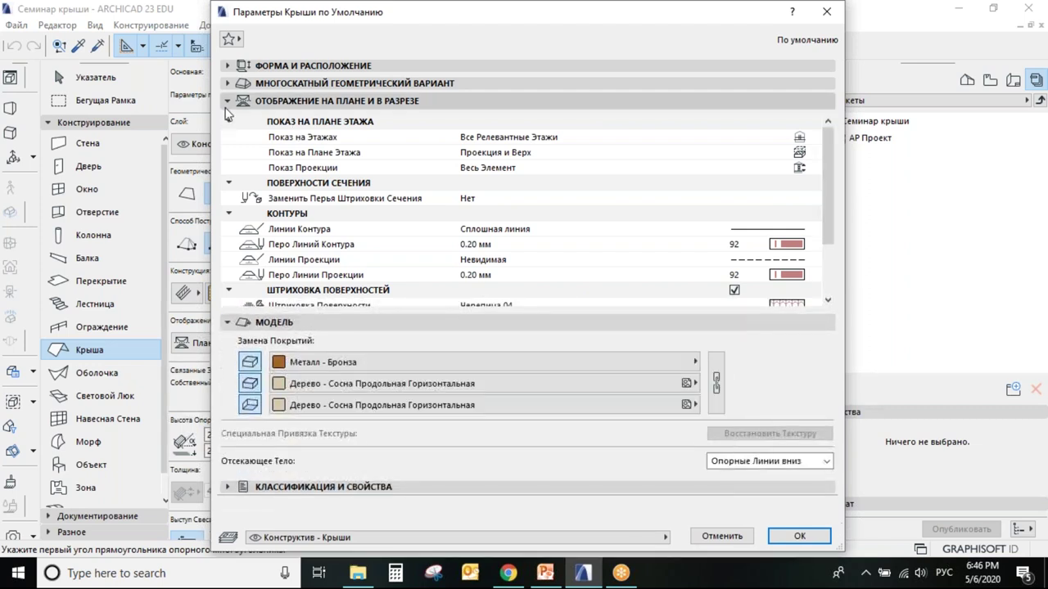
pyautogui.click(228, 101)
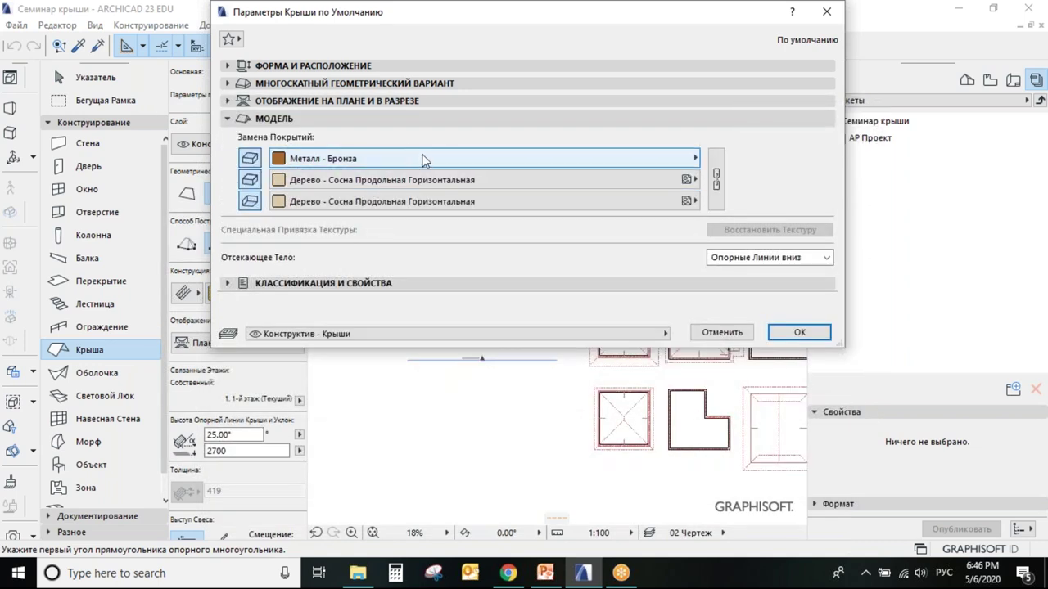
pyautogui.click(250, 182)
pyautogui.click(250, 180)
pyautogui.click(250, 201)
pyautogui.click(250, 201)
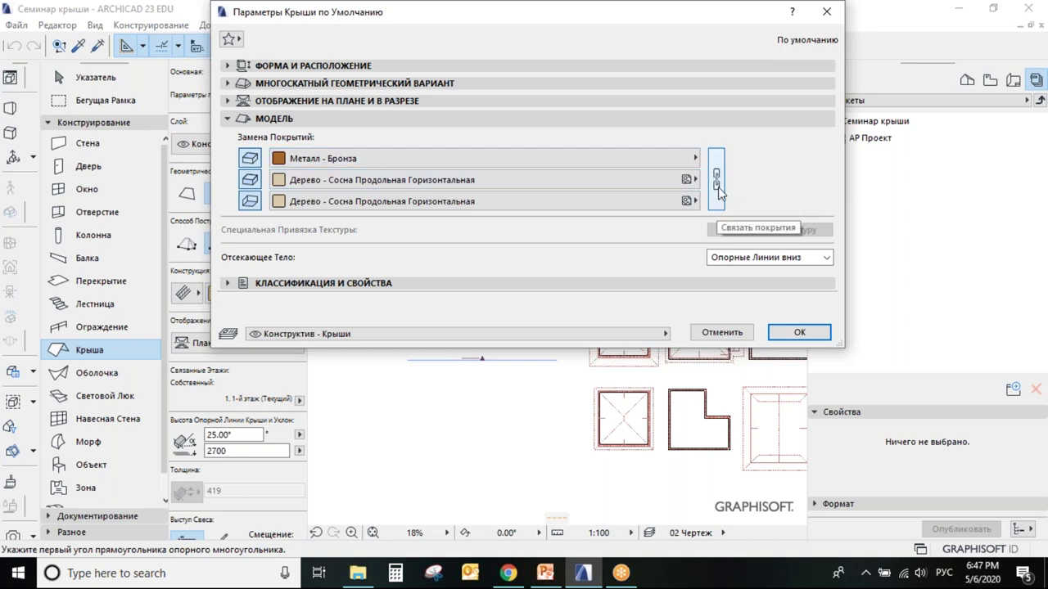
# Try linking the three surface overrides, unlink them again and browse the top surface materials, keeping Металл - Бронза
pyautogui.click(717, 172)
pyautogui.click(717, 172)
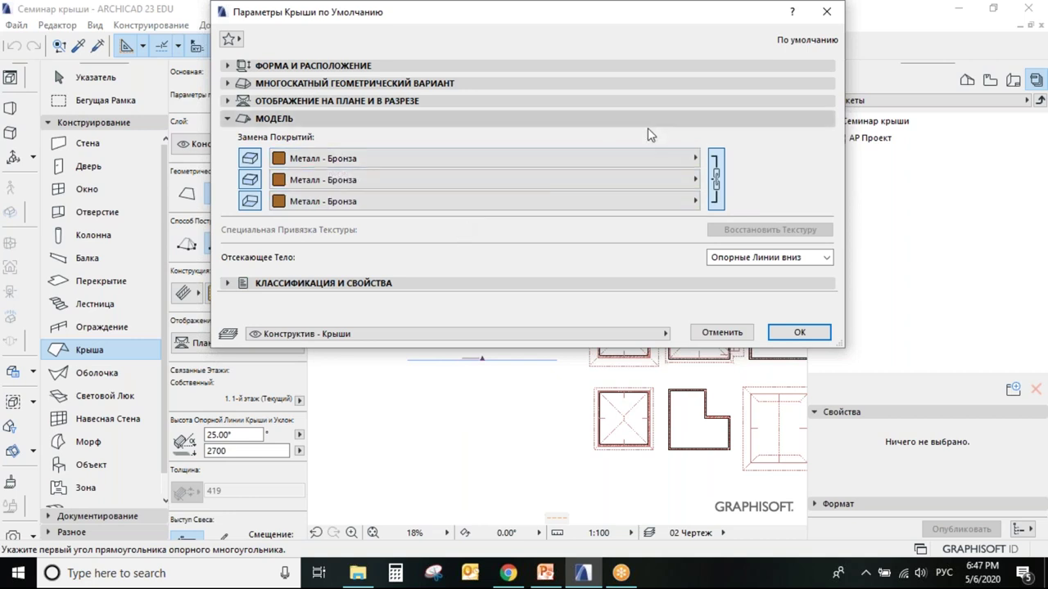
pyautogui.click(717, 176)
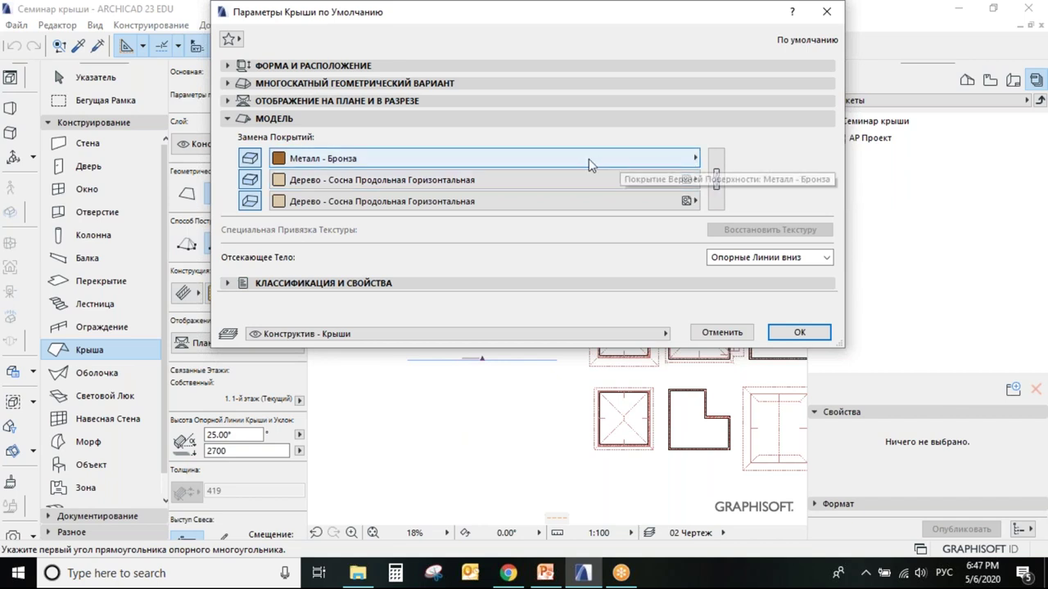
pyautogui.click(686, 161)
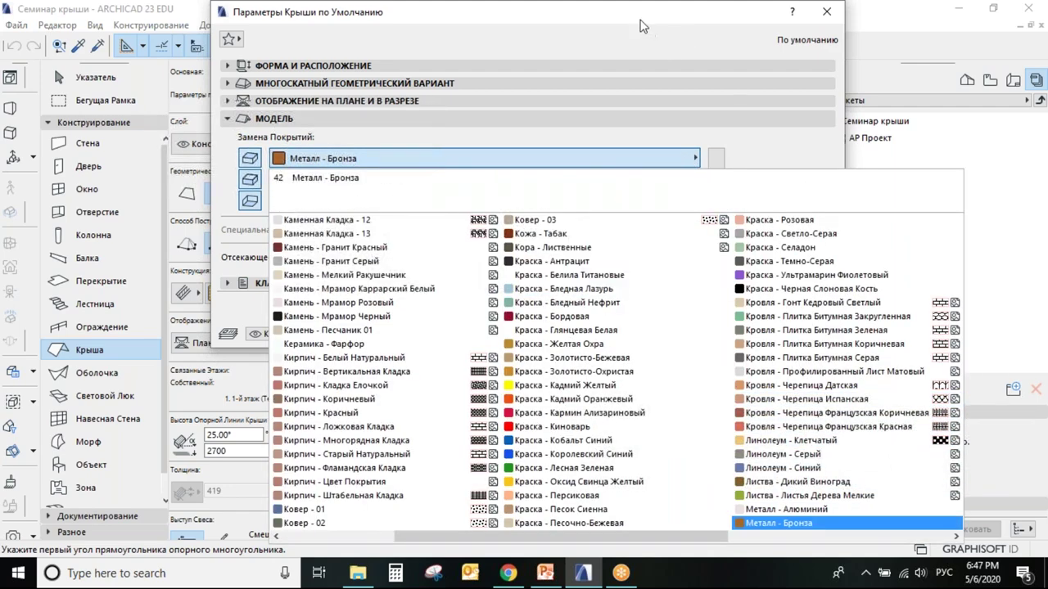
pyautogui.click(777, 523)
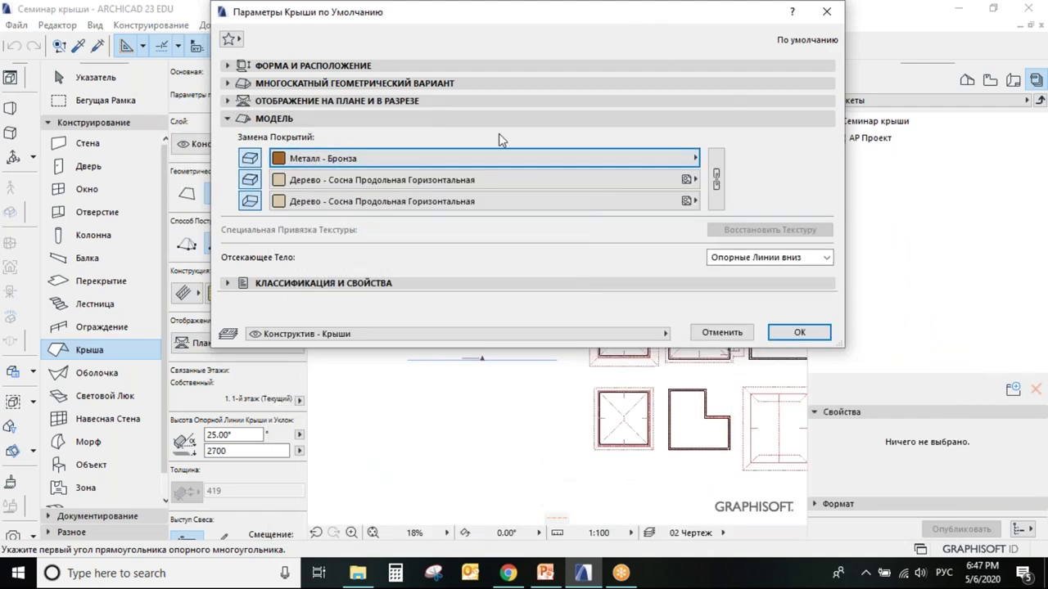
# Review the roof's classification and properties through to the IFC properties, and accept the default roof settings
pyautogui.click(234, 282)
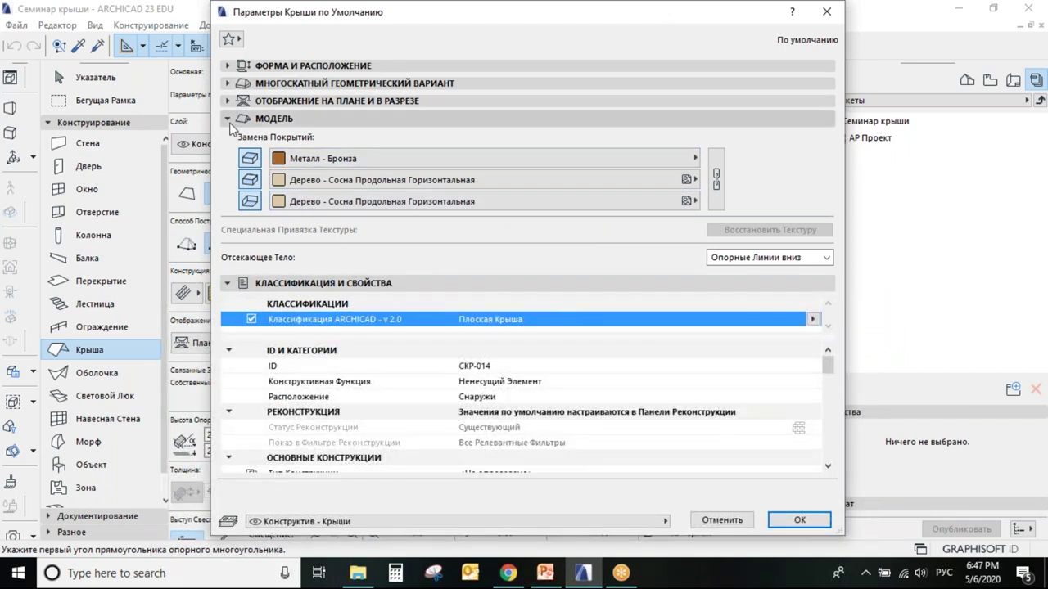
pyautogui.click(228, 119)
pyautogui.moveTo(501, 388); pyautogui.dragTo(495, 515)
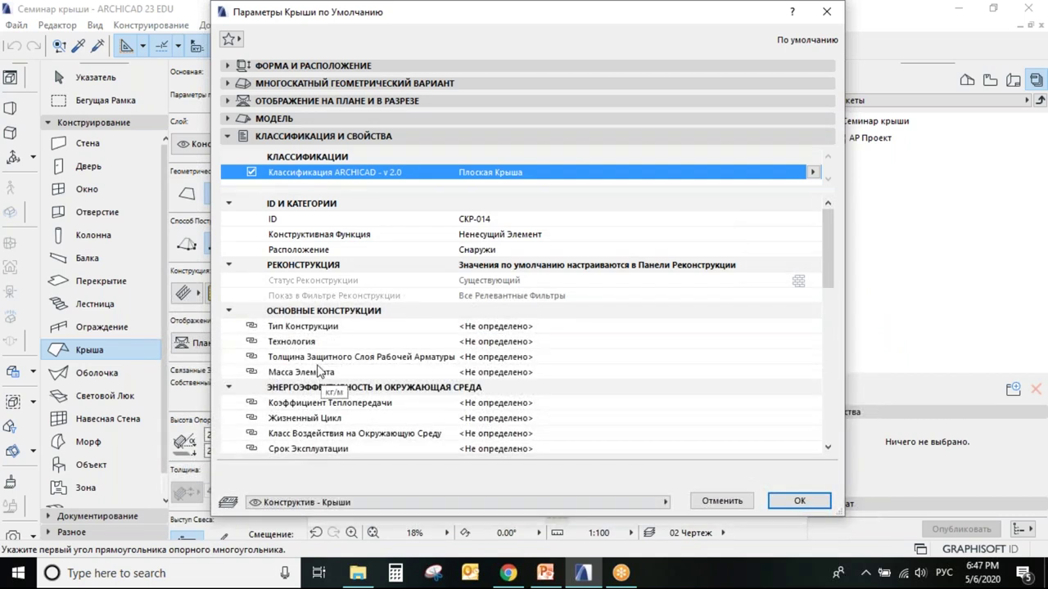
pyautogui.moveTo(827, 228); pyautogui.dragTo(840, 387)
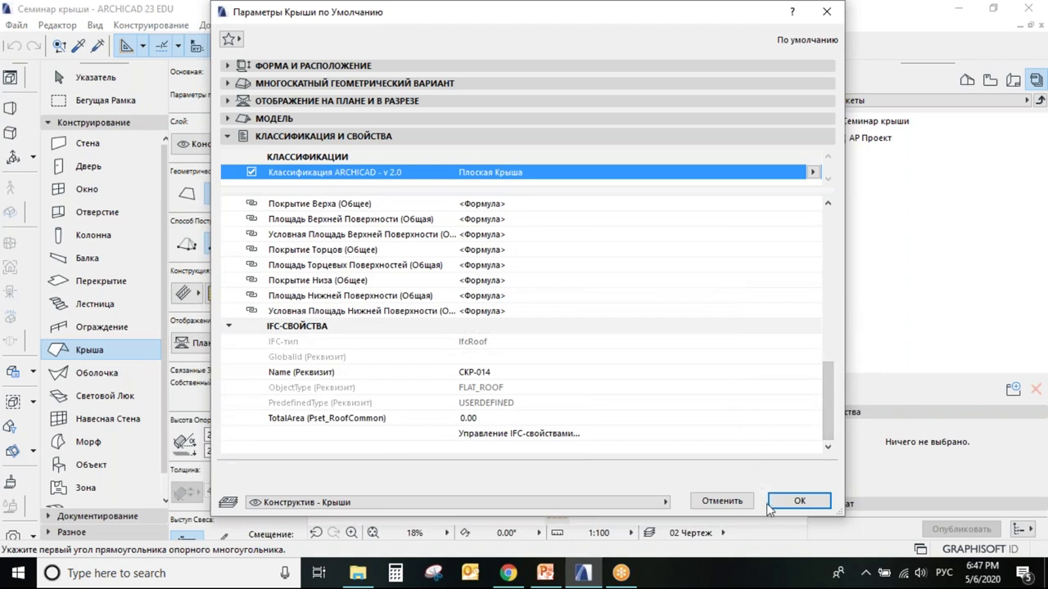
pyautogui.click(808, 502)
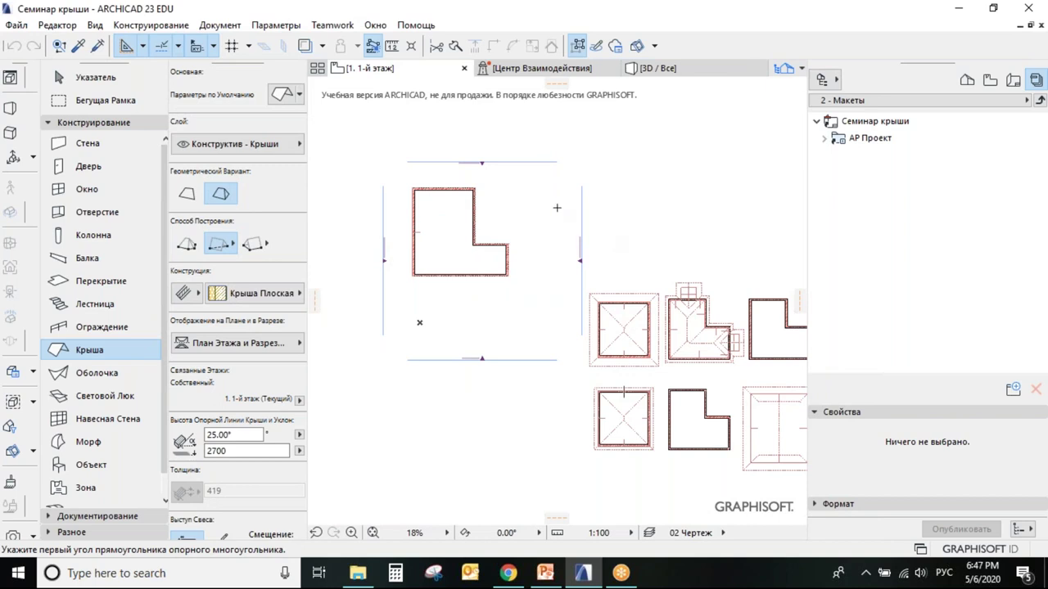
# Switch the roof to the single-plane geometry variant with the polygonal construction method
pyautogui.scroll(2, 529, 276)
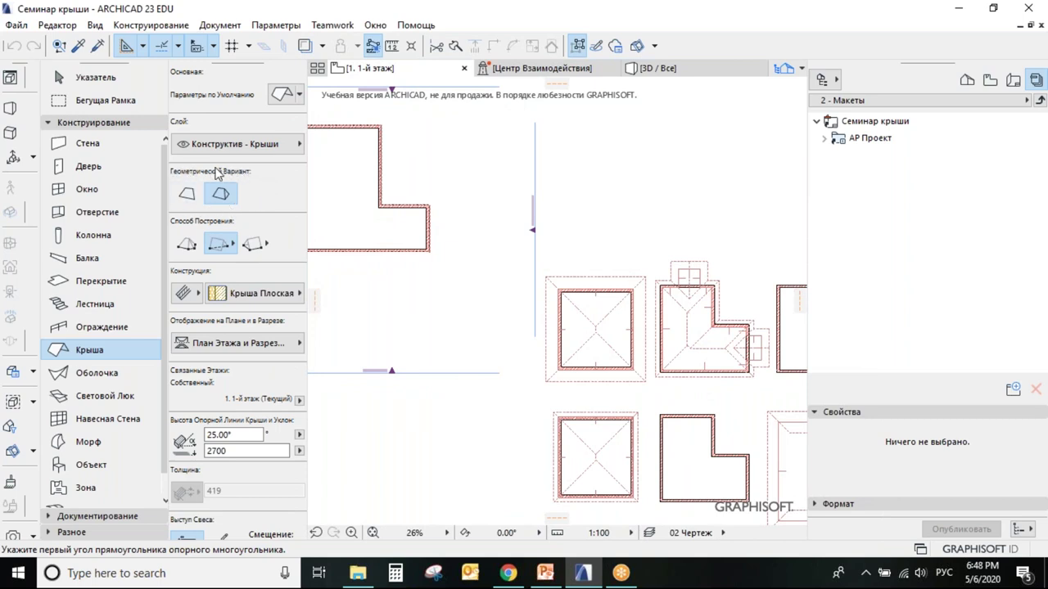
pyautogui.click(187, 196)
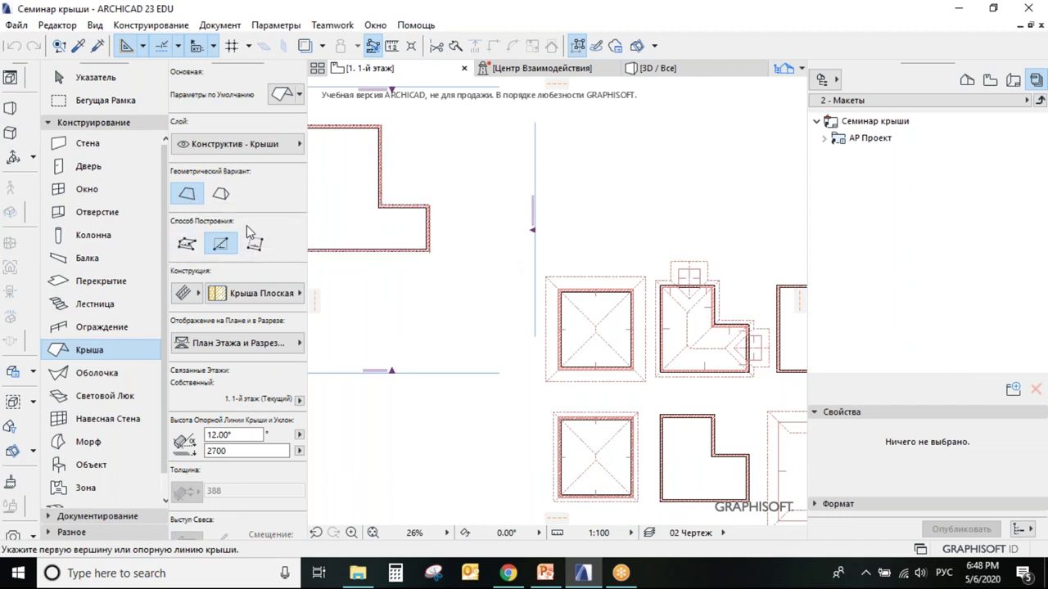
pyautogui.click(186, 246)
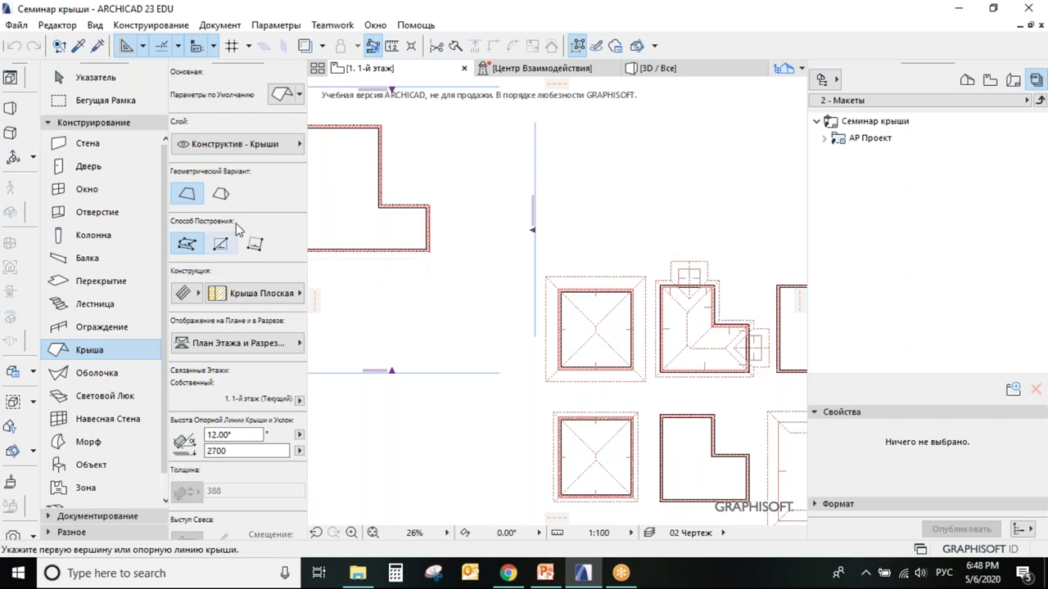
# Place the roof's pivot line along the outer edge of the L-shaped house's west wall, rising toward the house interior
pyautogui.moveTo(430, 244); pyautogui.dragTo(514, 297, button='middle')
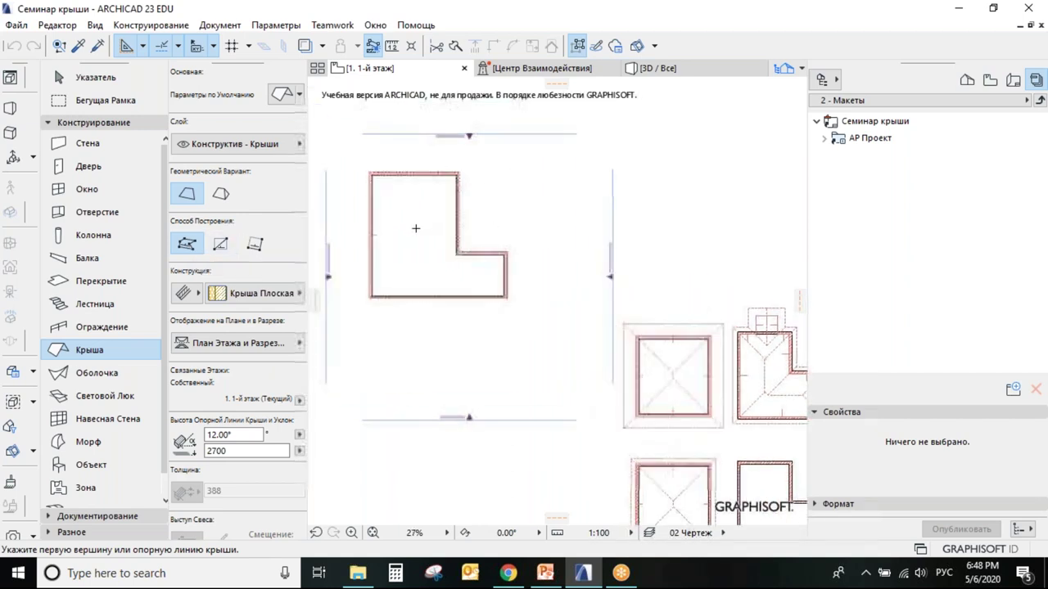
pyautogui.scroll(2, 416, 226)
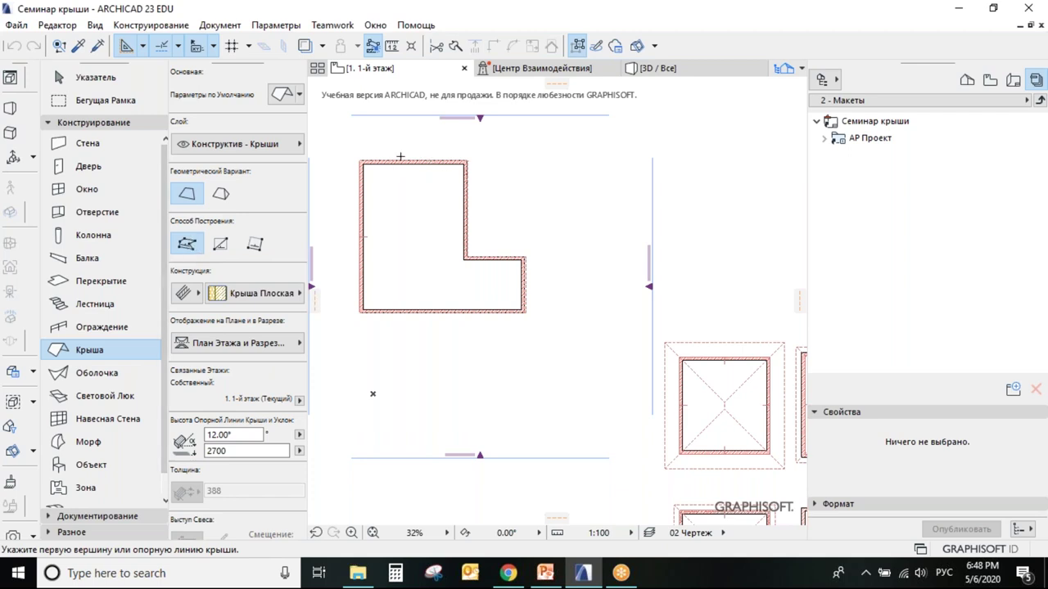
pyautogui.scroll(3, 376, 158)
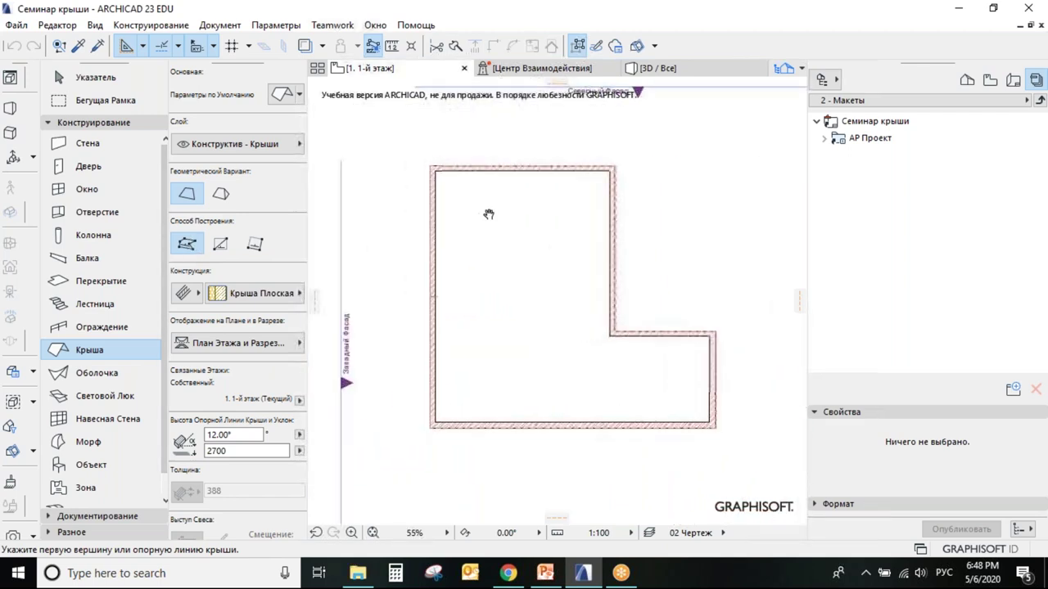
pyautogui.click(430, 167)
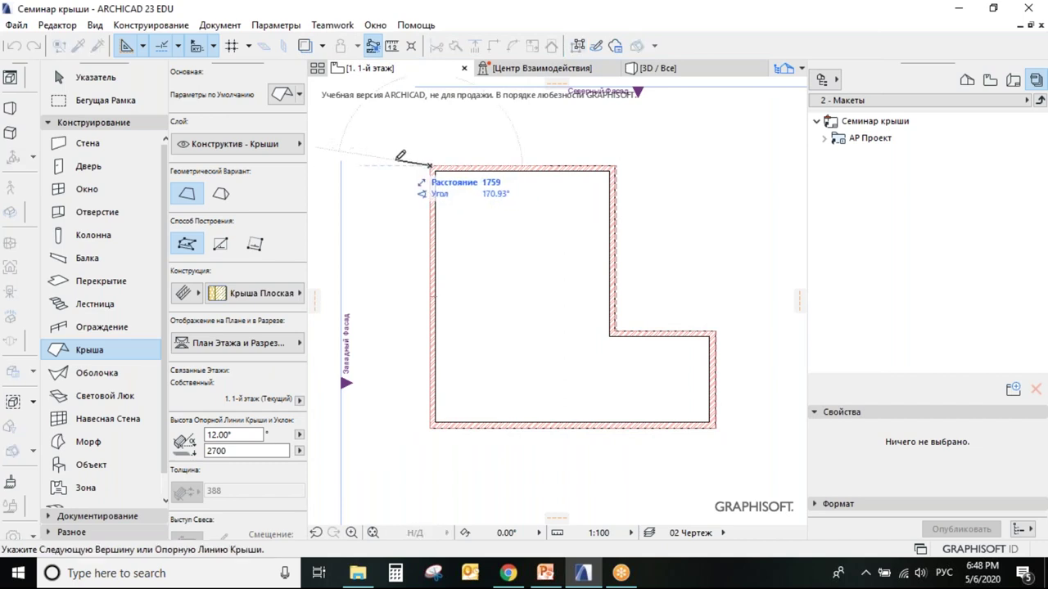
pyautogui.click(431, 425)
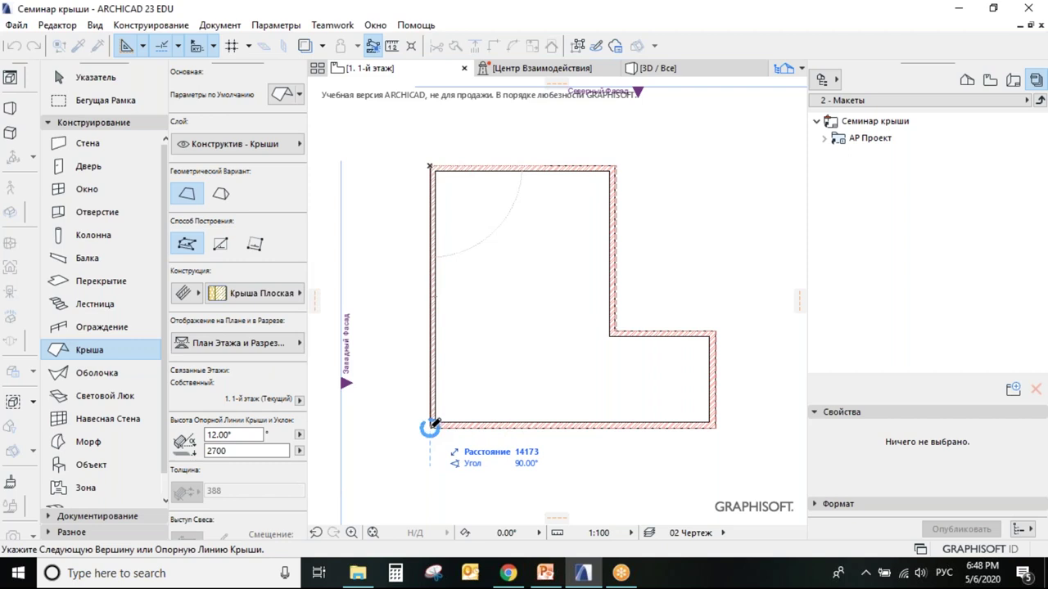
pyautogui.click(431, 425)
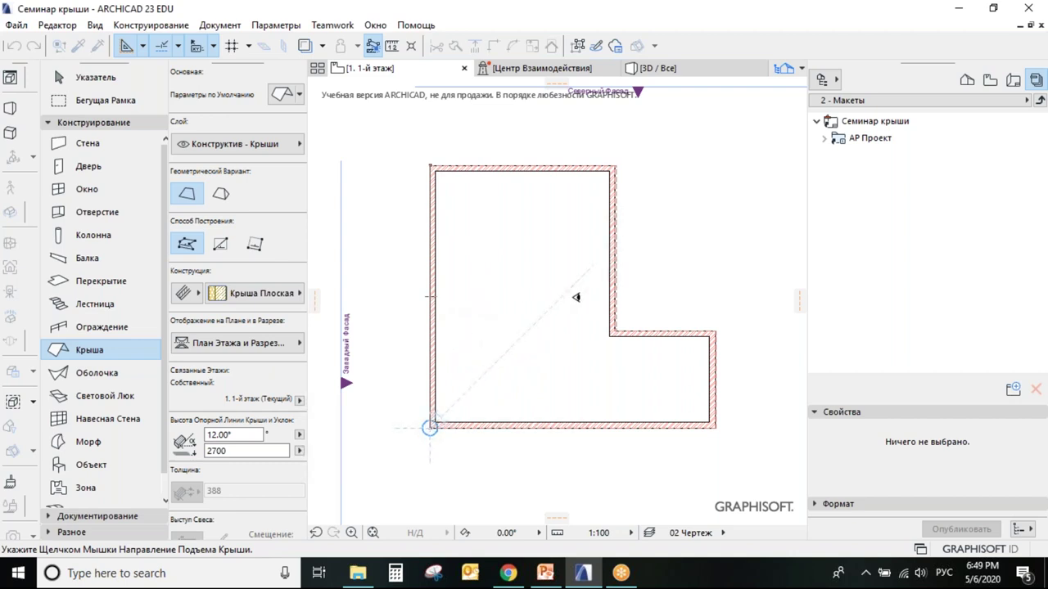
pyautogui.click(519, 271)
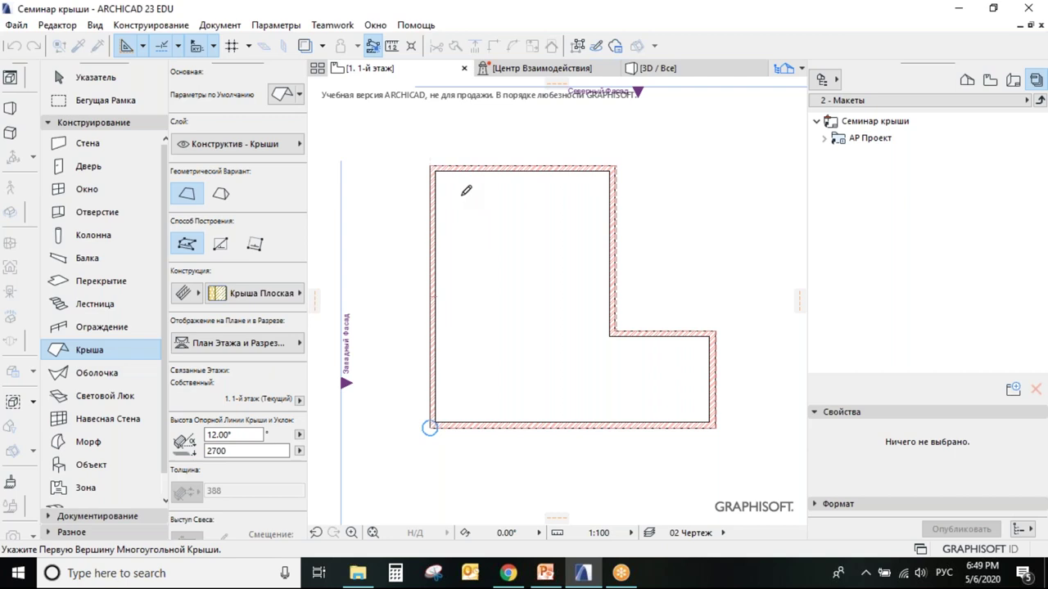
# Draw the polygonal roof outline through the six outer wall corners of the L-shaped house, closing it at the northwest corner
pyautogui.click(430, 166)
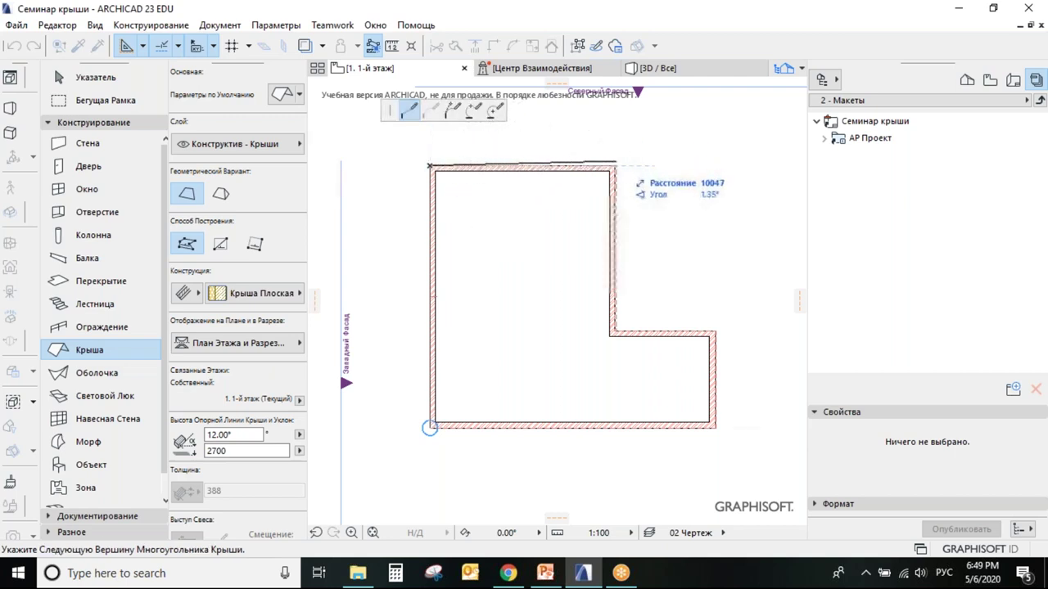
pyautogui.click(615, 165)
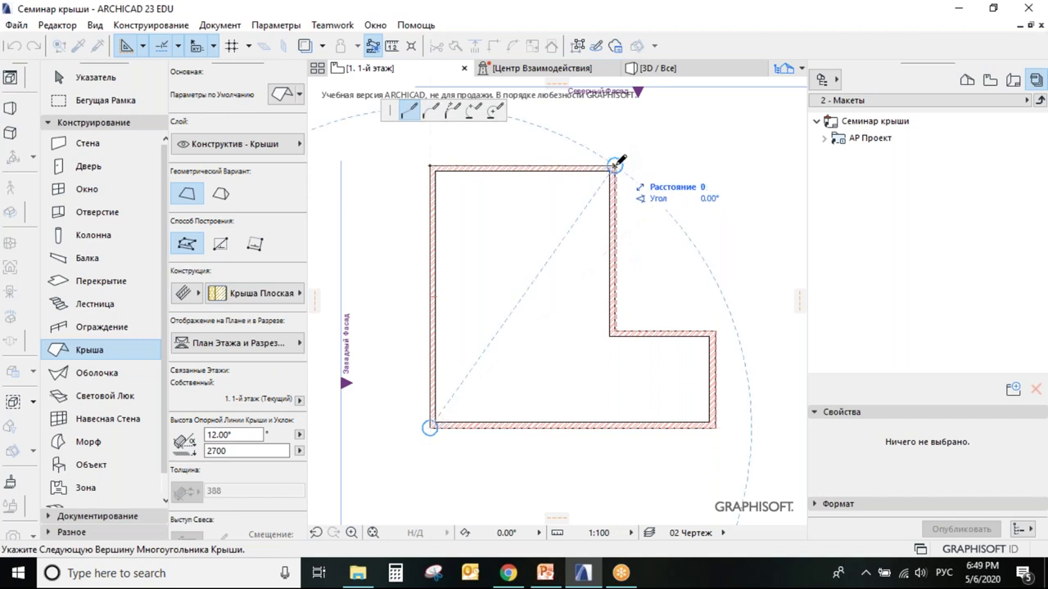
pyautogui.click(611, 333)
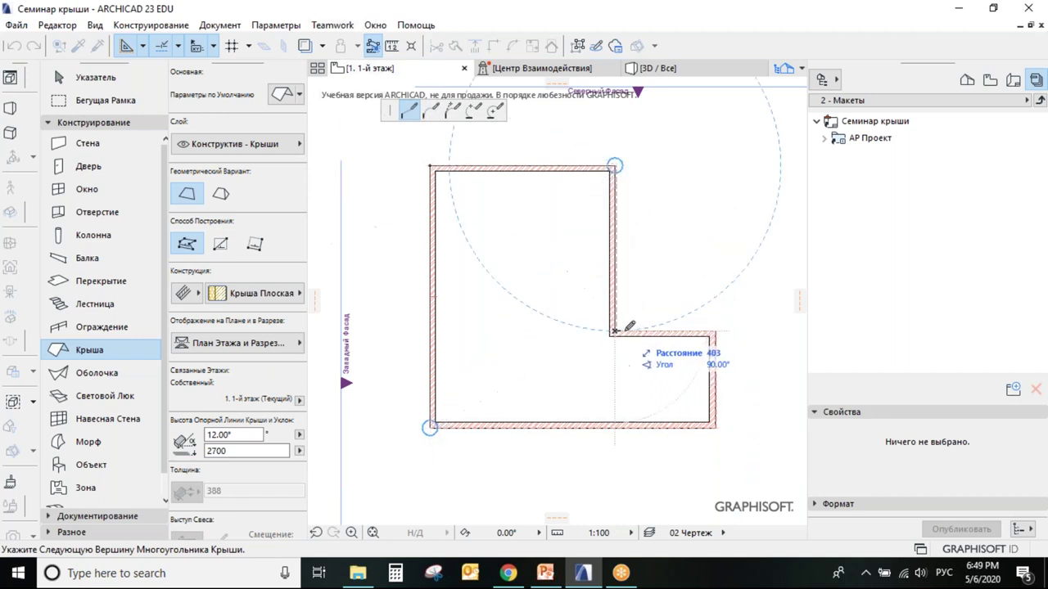
pyautogui.click(715, 332)
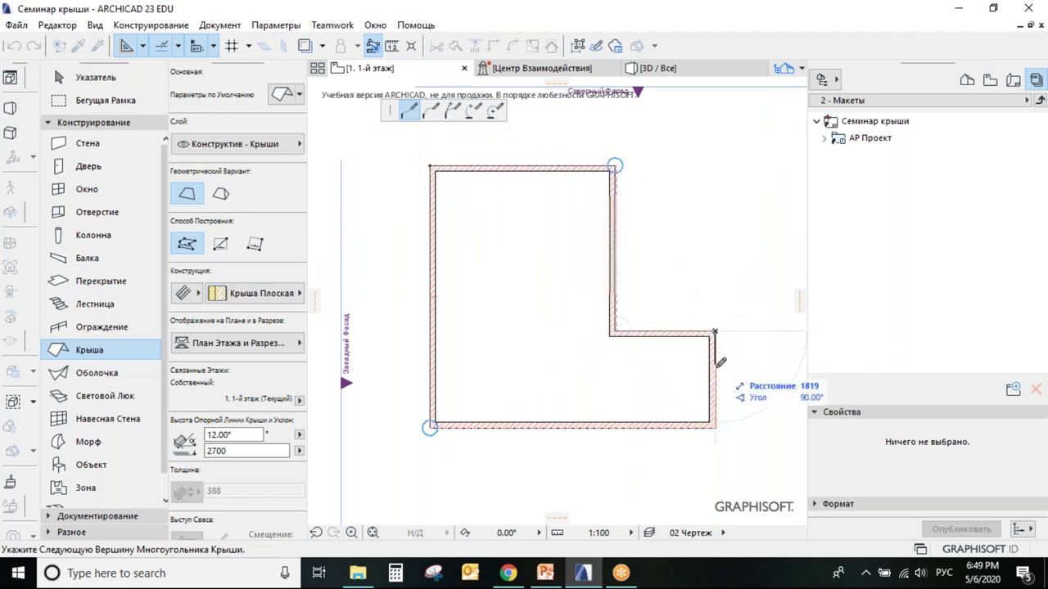
pyautogui.click(715, 426)
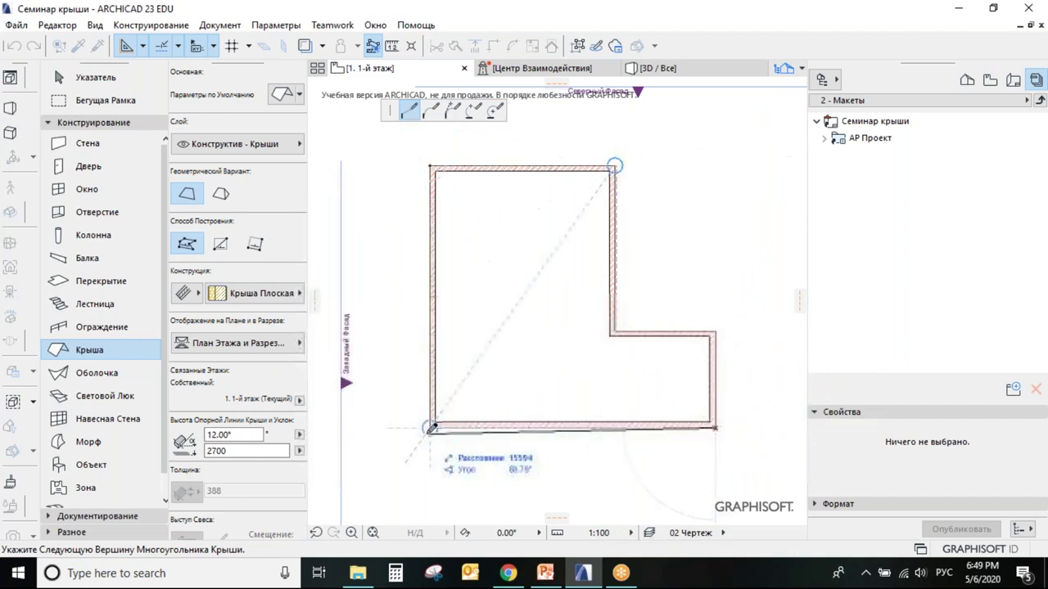
pyautogui.click(430, 426)
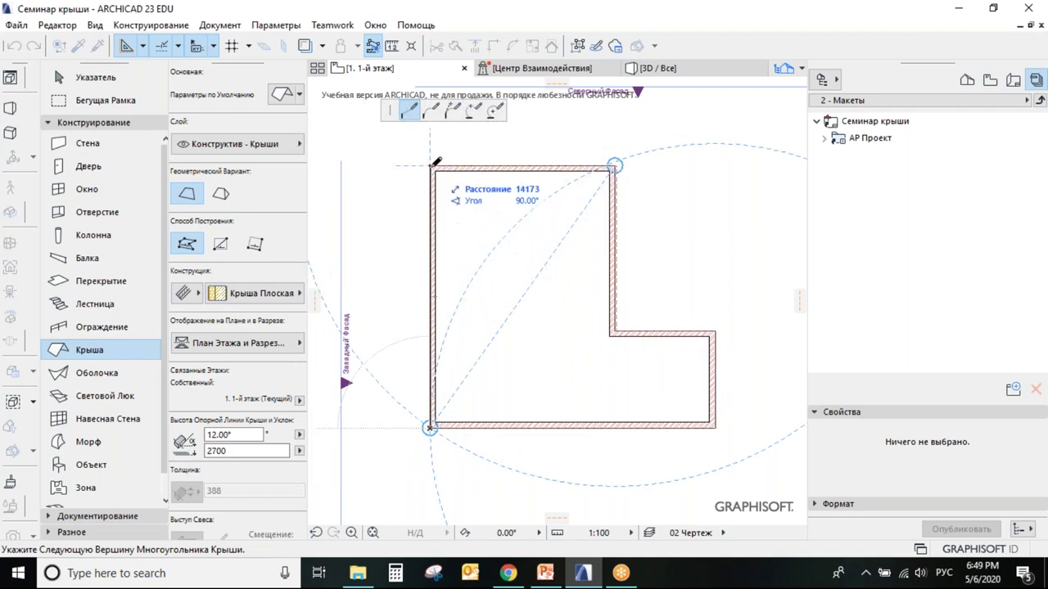
pyautogui.click(433, 165)
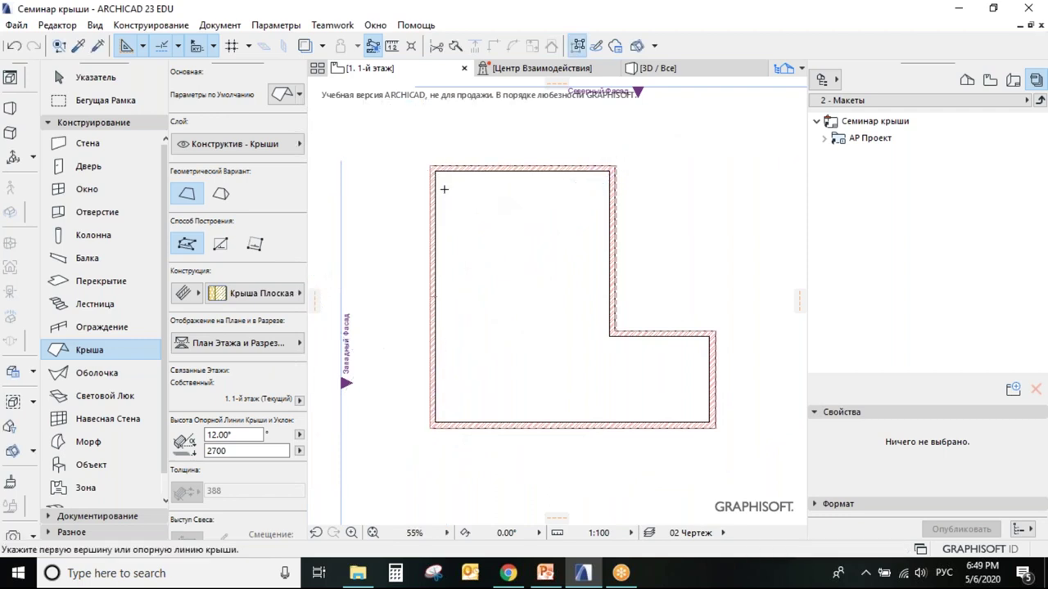
# Select the L-shaped house with its new roof, show only that selection in 3D, and examine the slope from several sides
pyautogui.click(74, 80)
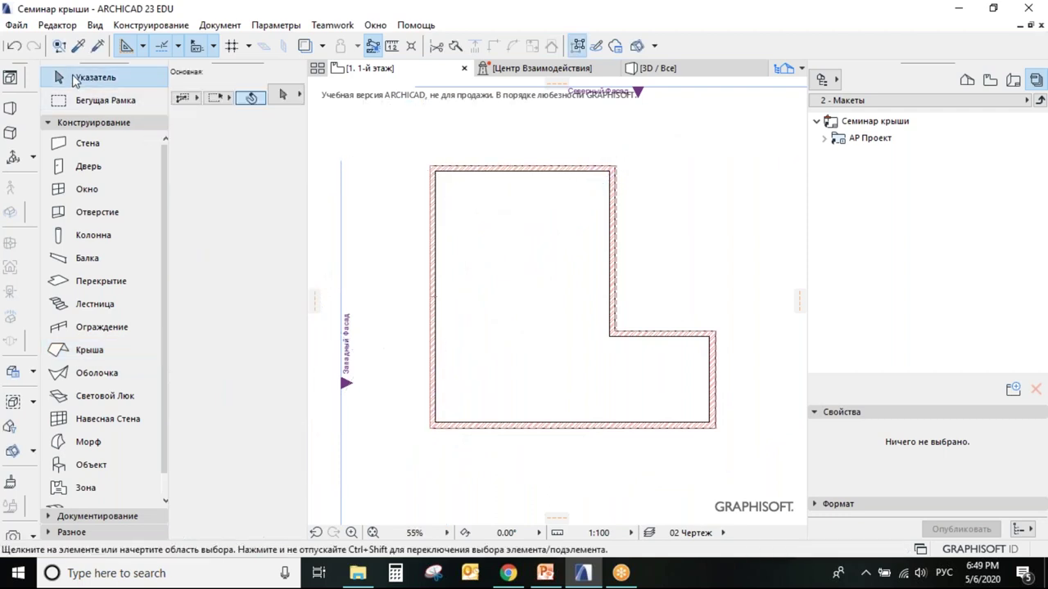
pyautogui.click(406, 146)
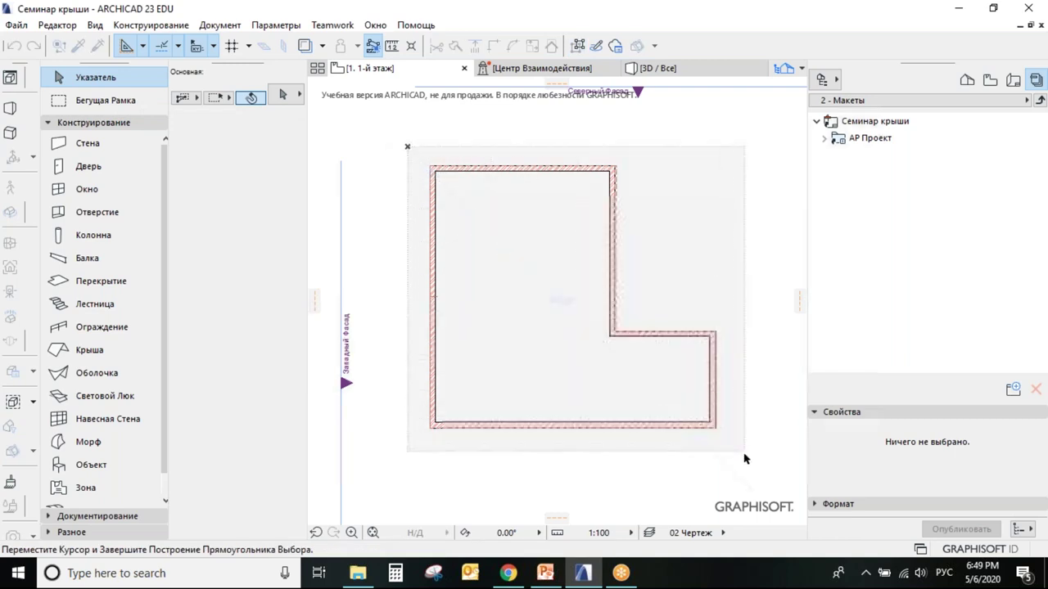
pyautogui.click(744, 460)
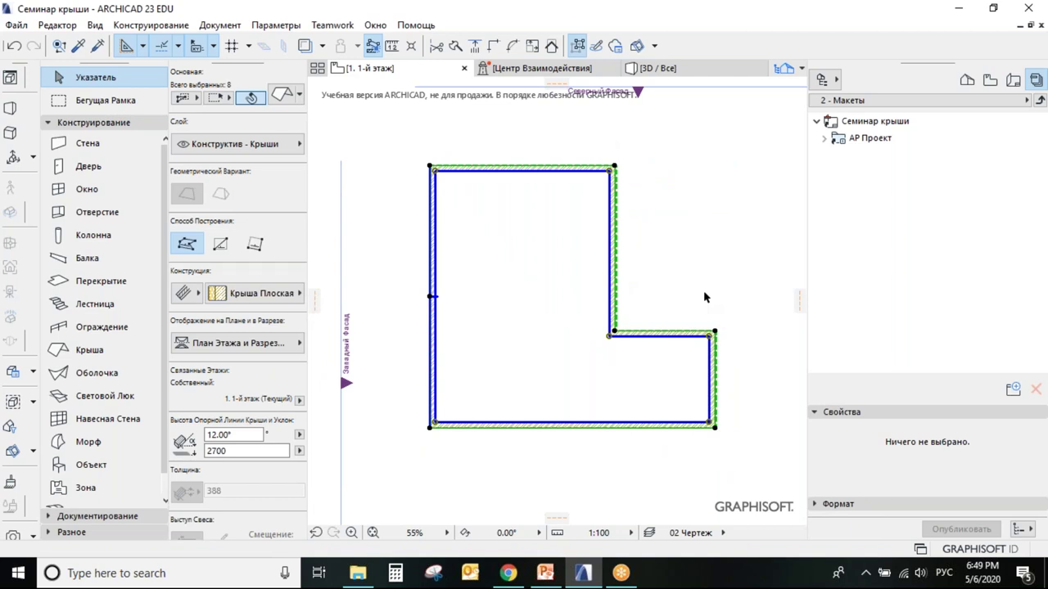
pyautogui.press('F5')
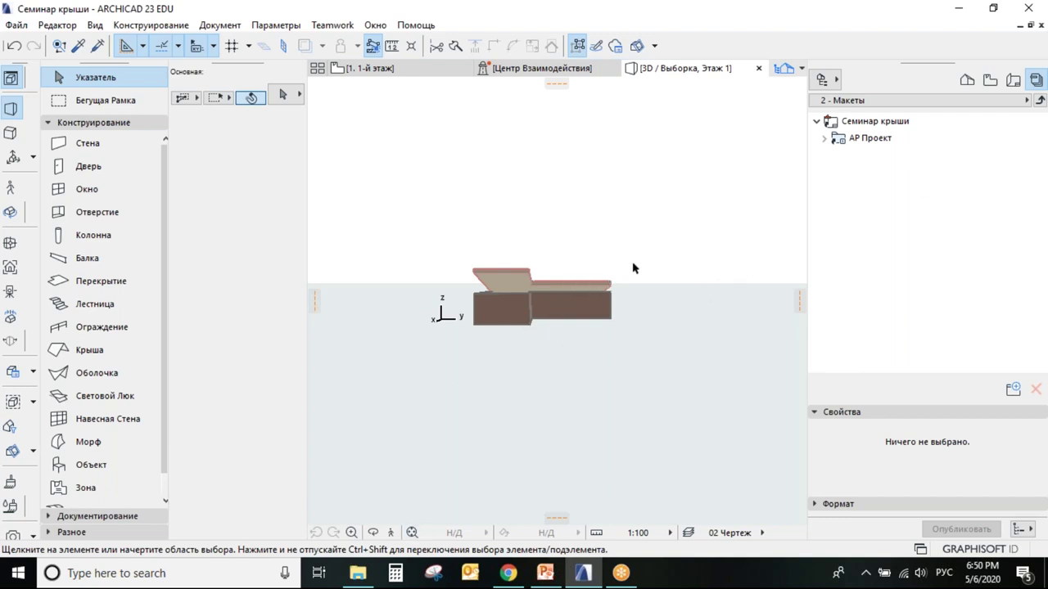
pyautogui.click(412, 533)
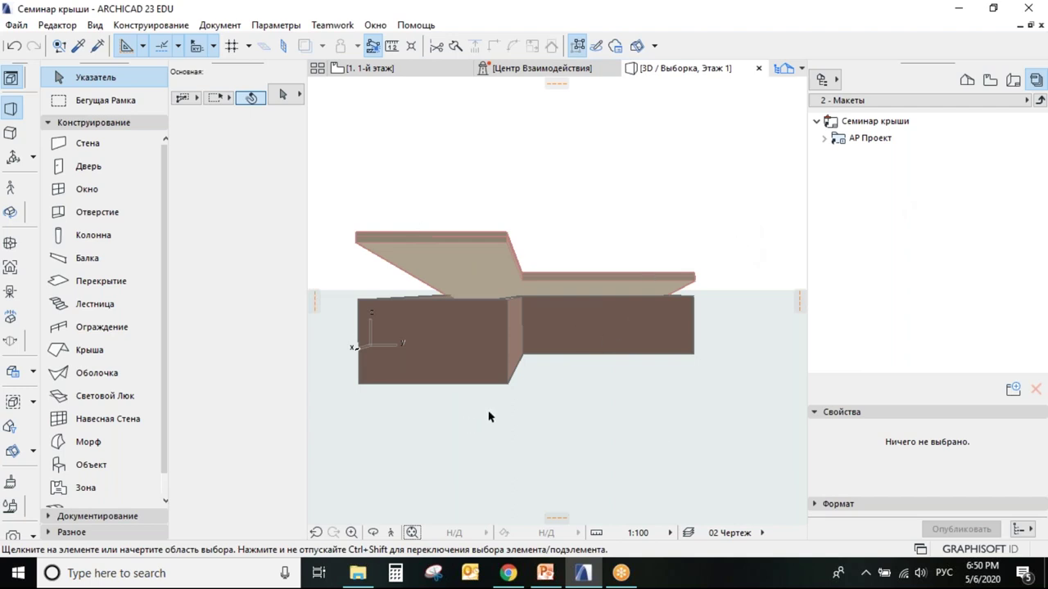
pyautogui.click(373, 532)
pyautogui.moveTo(586, 320); pyautogui.dragTo(524, 390)
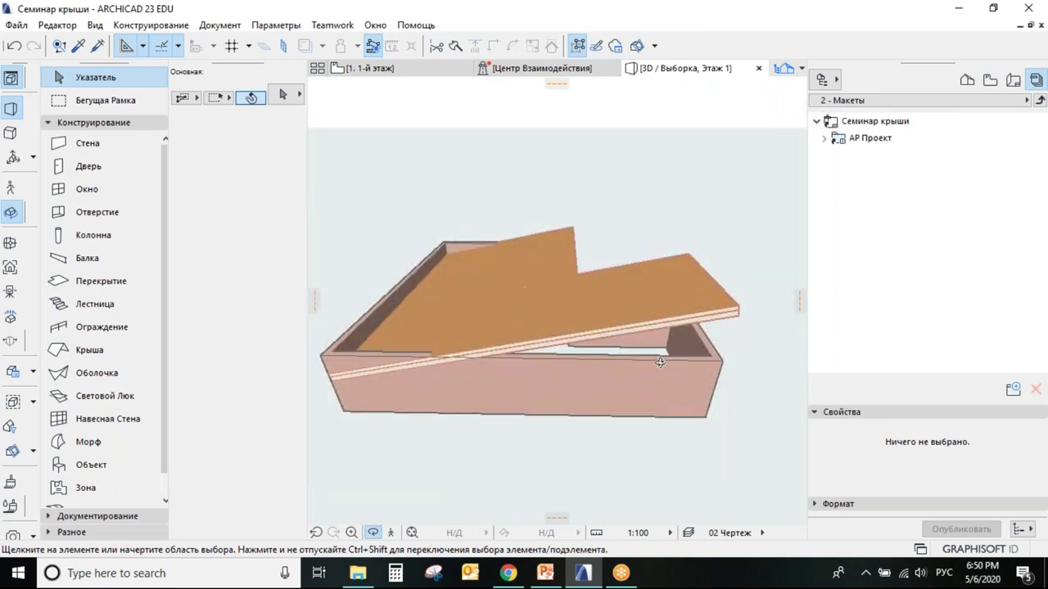
pyautogui.moveTo(660, 363); pyautogui.dragTo(699, 381)
pyautogui.moveTo(725, 344); pyautogui.dragTo(656, 394)
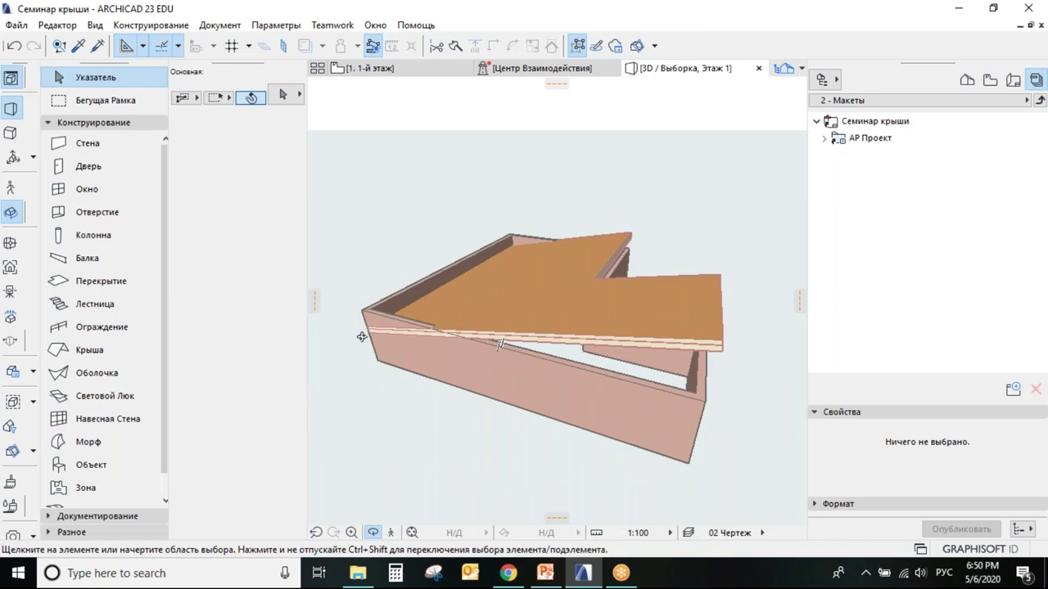
pyautogui.moveTo(670, 371); pyautogui.dragTo(458, 270)
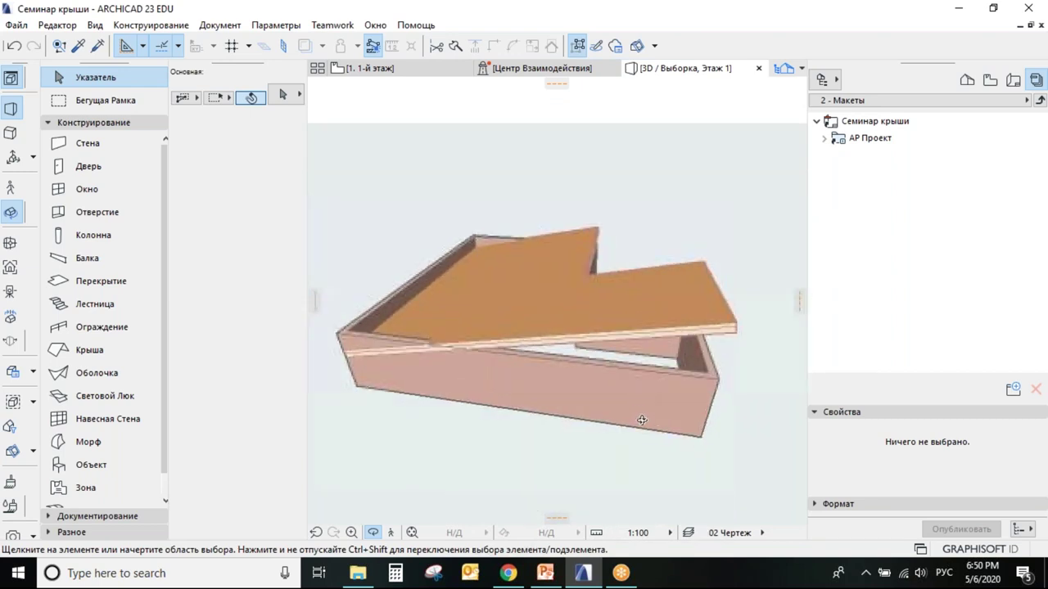
# Return to the first-floor plan, clear the selection, and set the Roof tool to the rectangular construction method
pyautogui.moveTo(379, 75)
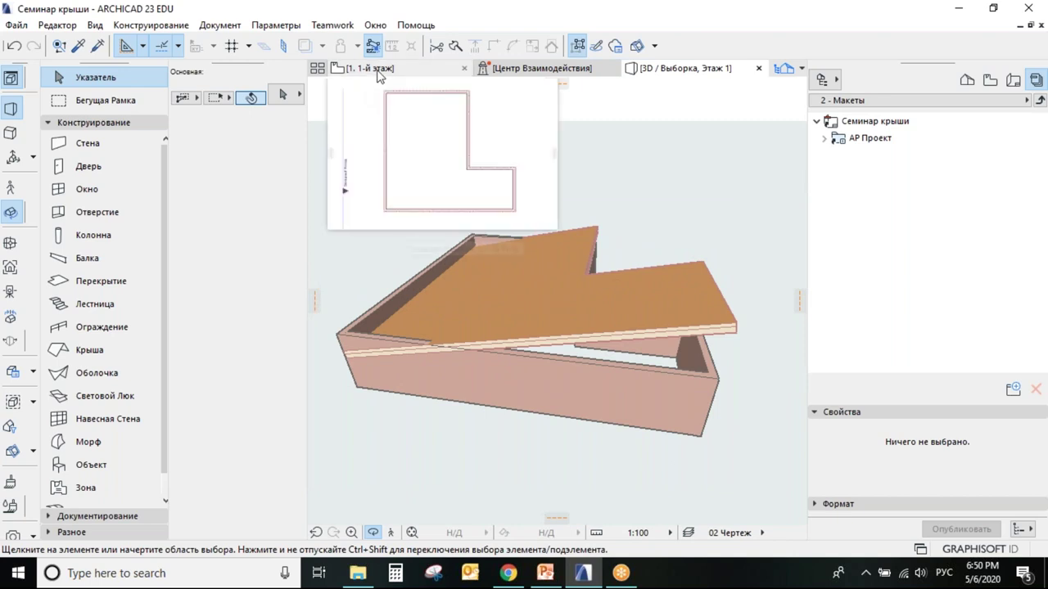
pyautogui.click(379, 73)
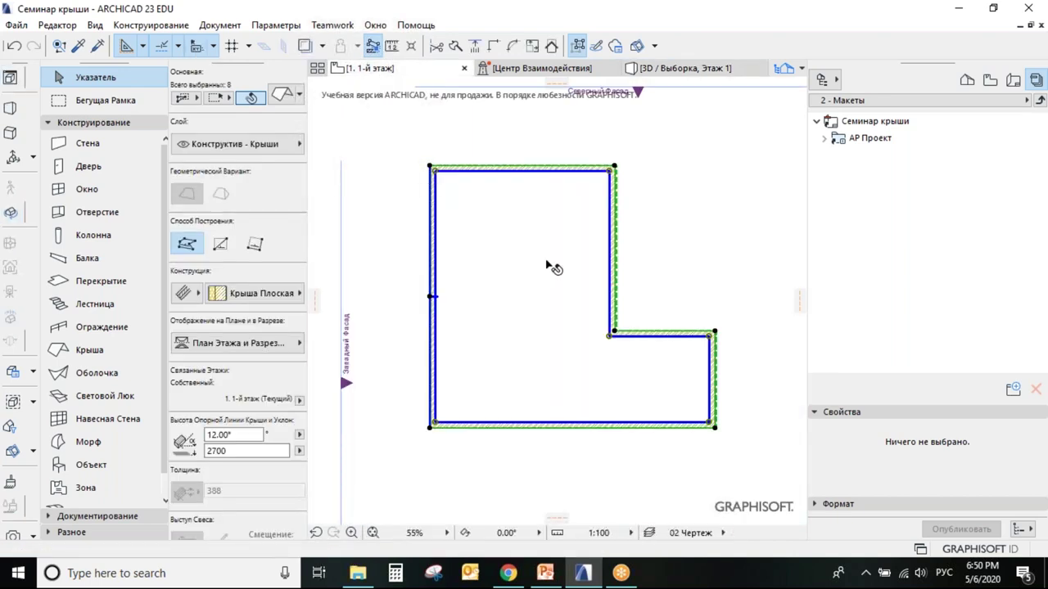
pyautogui.scroll(-3, 548, 270)
pyautogui.press('Escape')
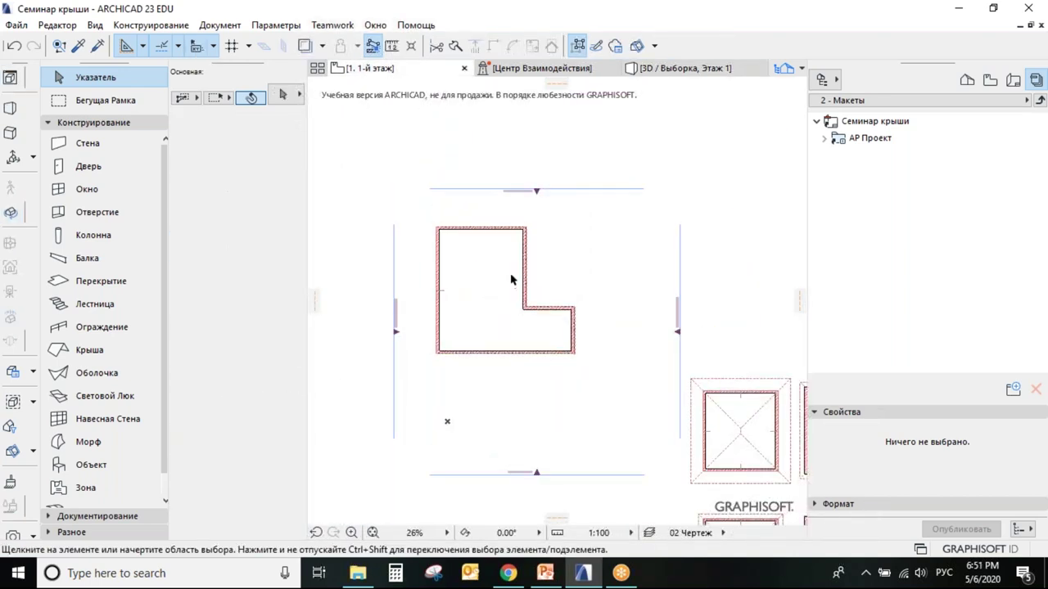
pyautogui.click(90, 351)
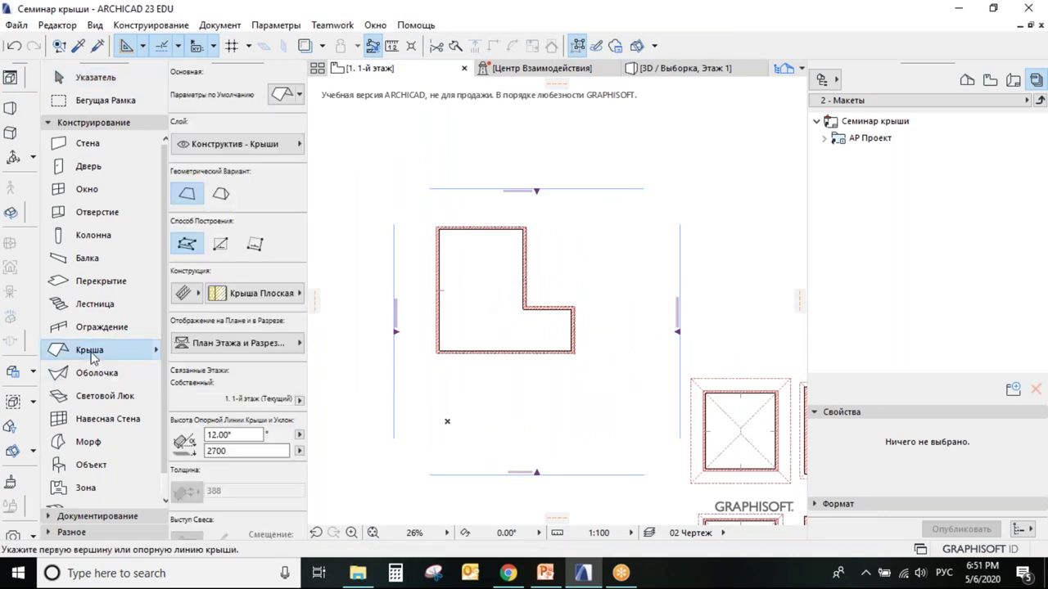
pyautogui.click(221, 246)
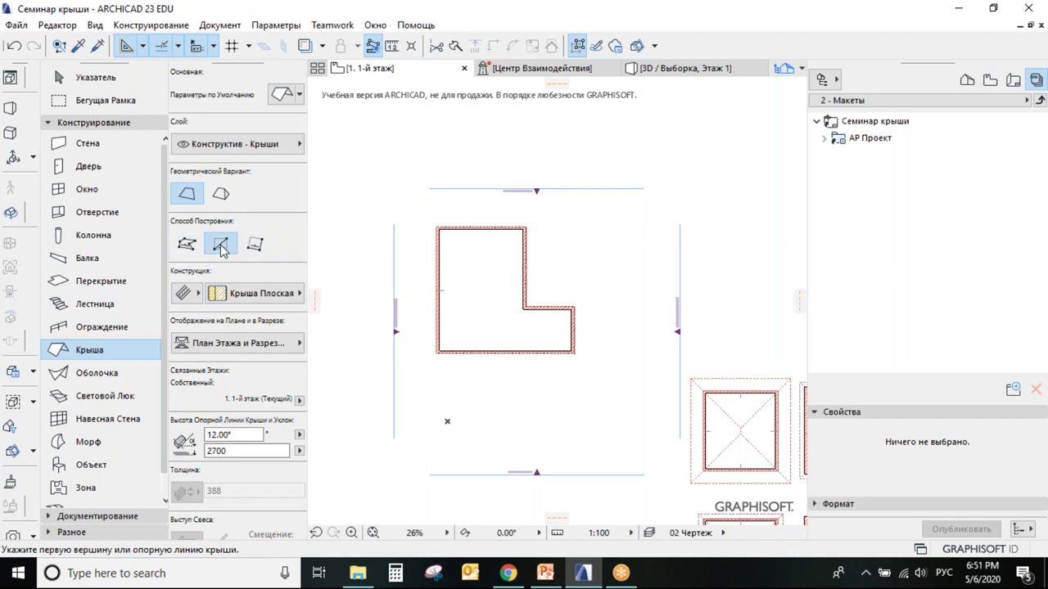
# Delete the existing hip roof over the northern of the two square houses beyond the east elevation line
pyautogui.moveTo(584, 227); pyautogui.dragTo(352, 131, button='middle')
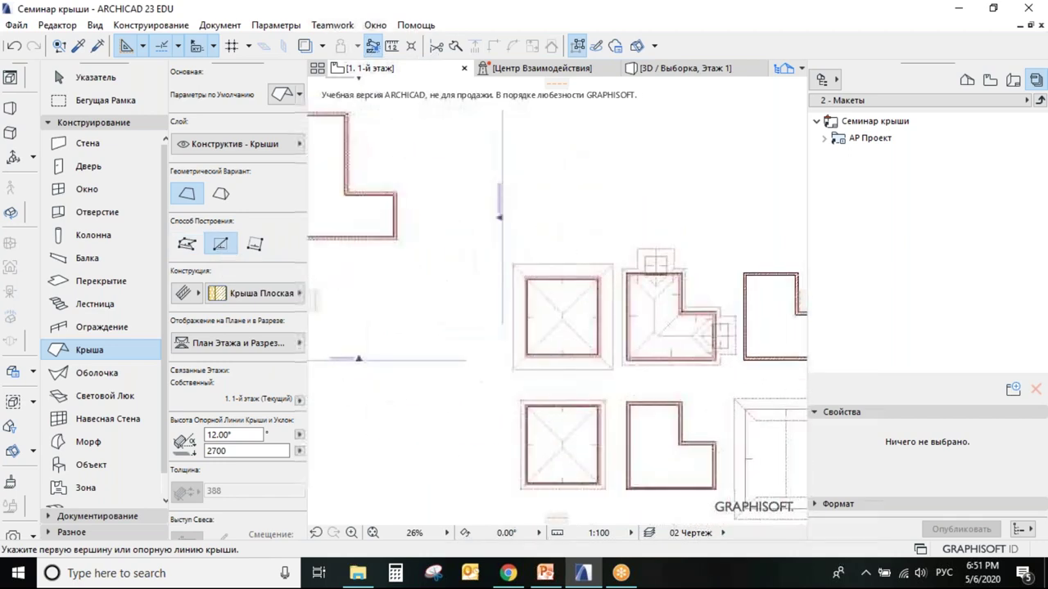
pyautogui.scroll(-2, 491, 287)
pyautogui.moveTo(490, 292); pyautogui.dragTo(624, 327, button='middle')
pyautogui.click(57, 78)
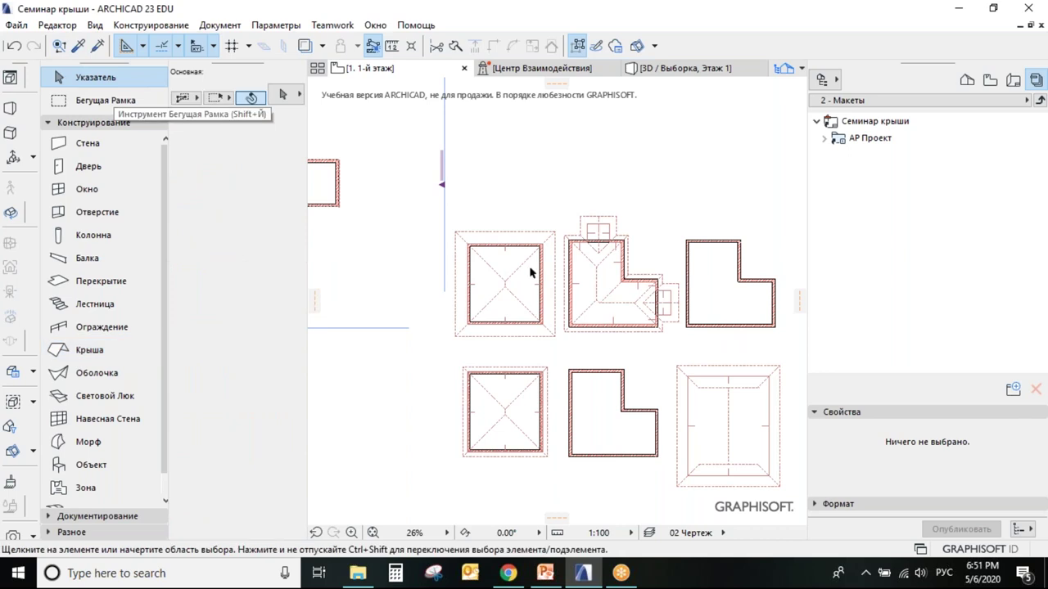
pyautogui.click(459, 235)
pyautogui.press('Delete')
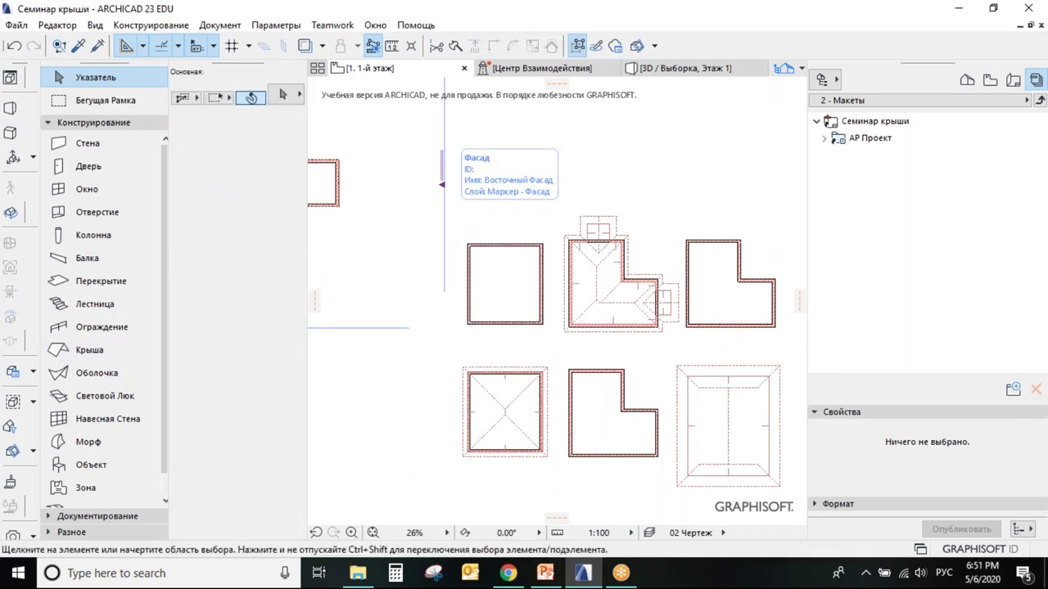
# Build a rectangular single-plane roof over the cleared square house, with its pivot line on the west wall's outer edge, rising inward
pyautogui.click(92, 350)
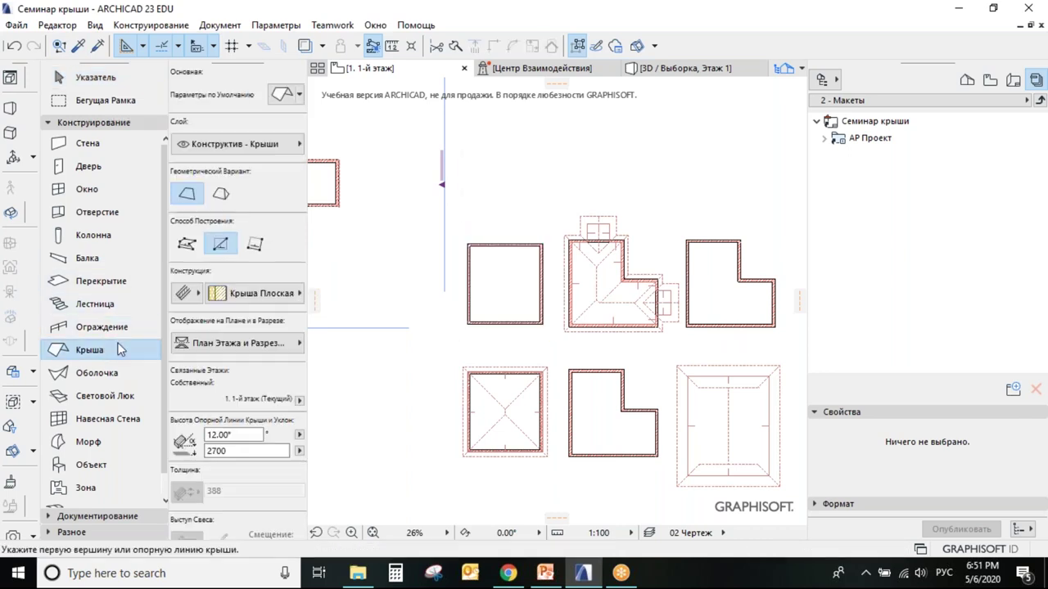
pyautogui.click(221, 244)
pyautogui.scroll(3, 503, 266)
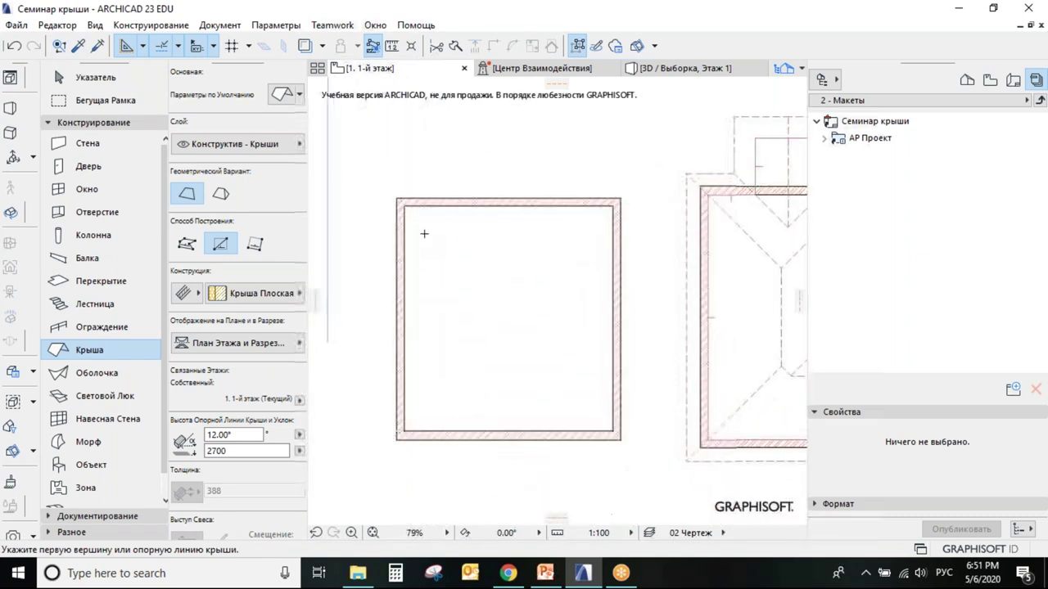
pyautogui.click(396, 199)
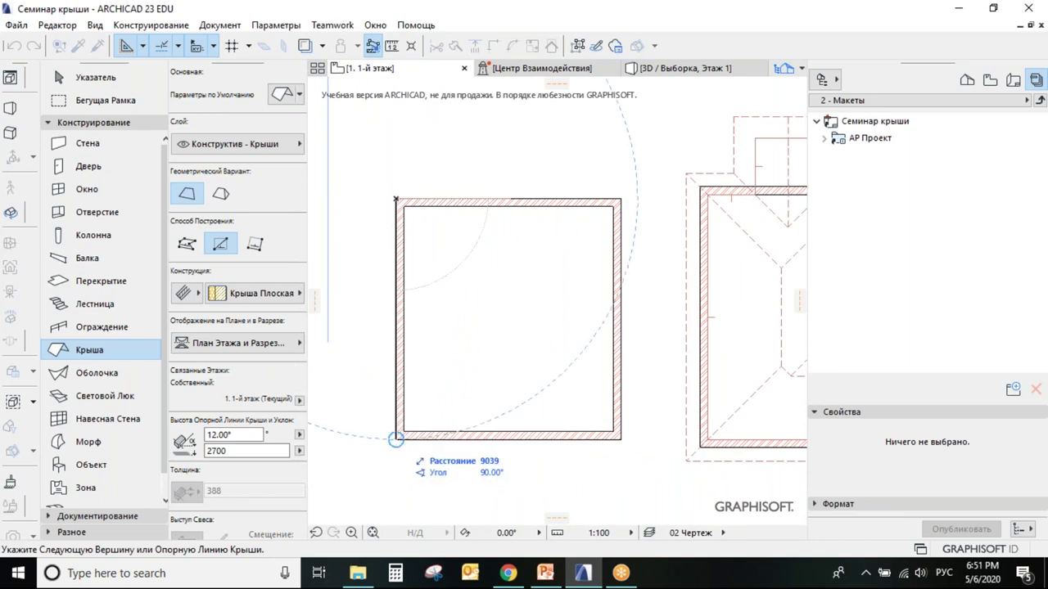
pyautogui.click(396, 439)
pyautogui.click(480, 333)
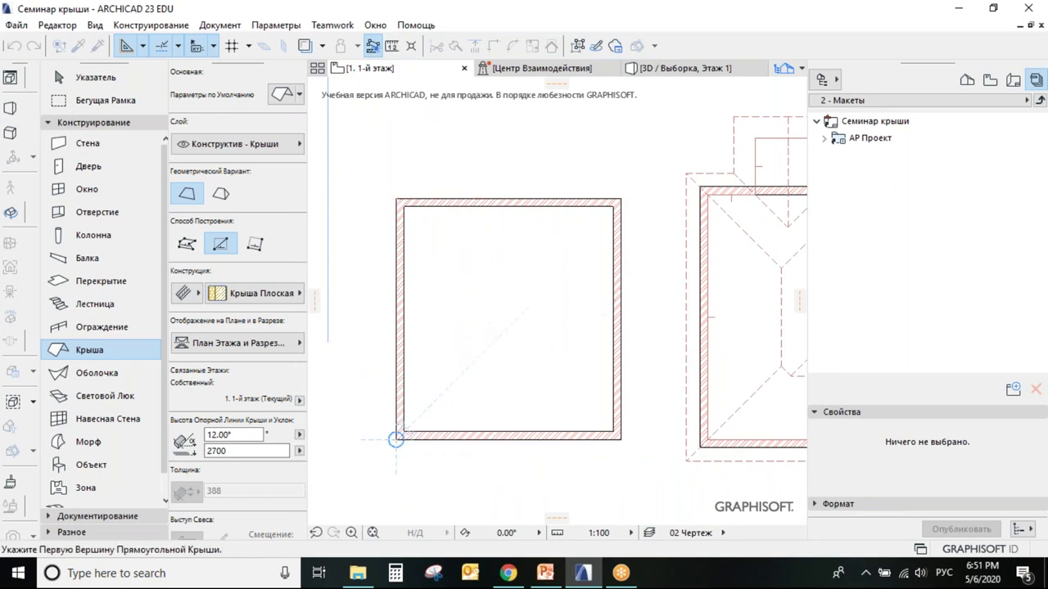
pyautogui.click(396, 198)
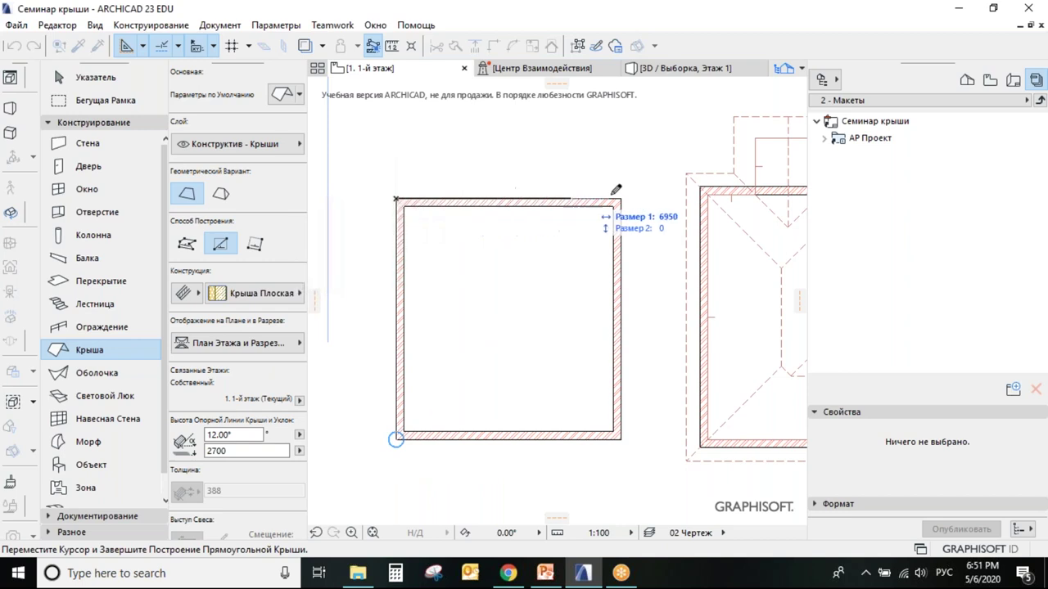
pyautogui.click(622, 439)
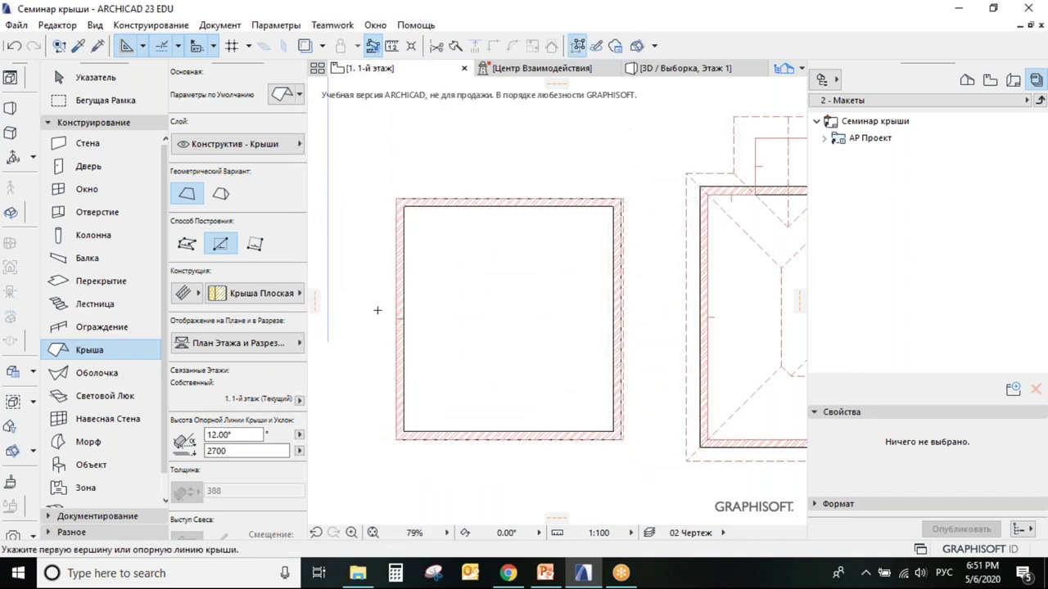
# Show the square house and its new roof alone in 3D, examine the slope from the side, and return to the first-floor plan
pyautogui.click(90, 77)
pyautogui.moveTo(387, 179); pyautogui.dragTo(647, 456)
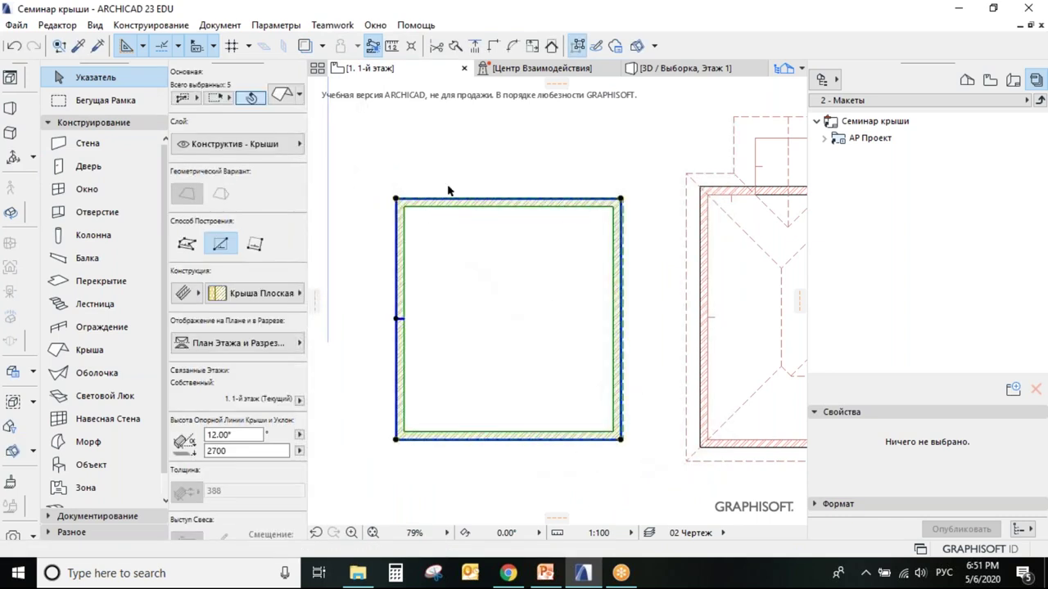
pyautogui.rightClick(495, 173)
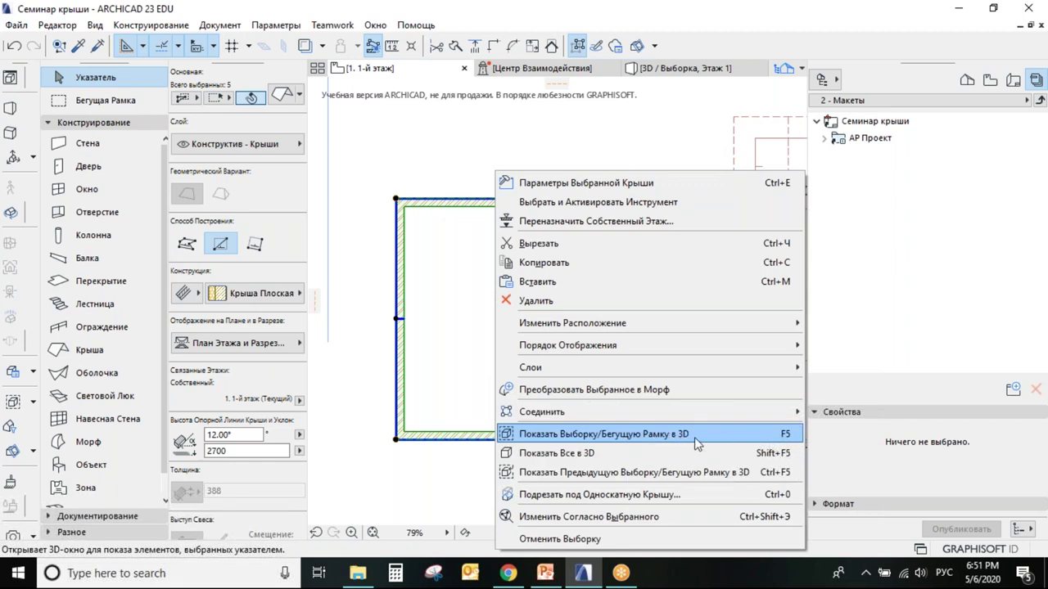
pyautogui.click(680, 435)
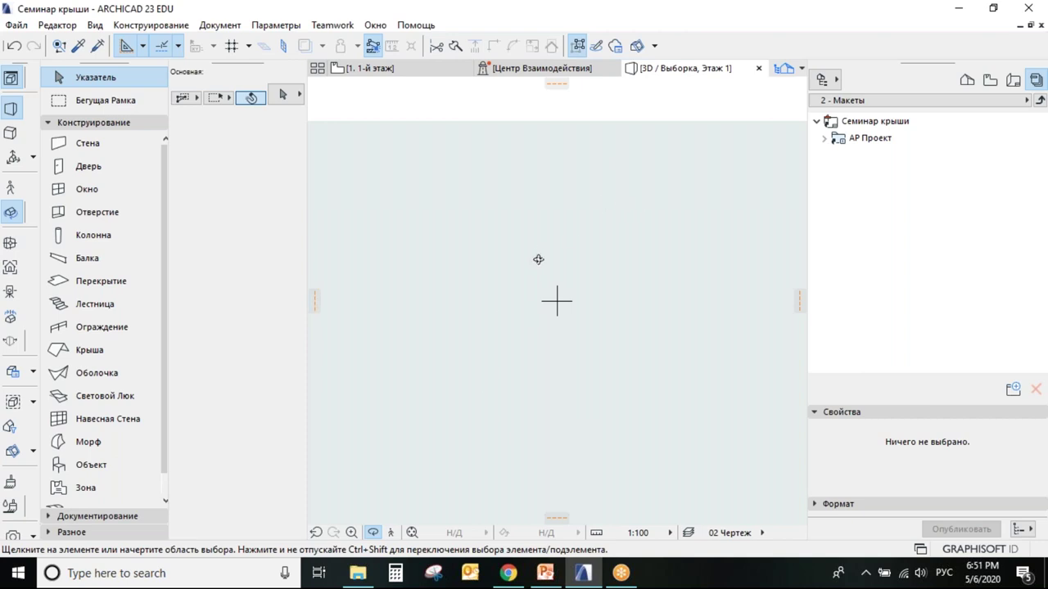
pyautogui.click(411, 533)
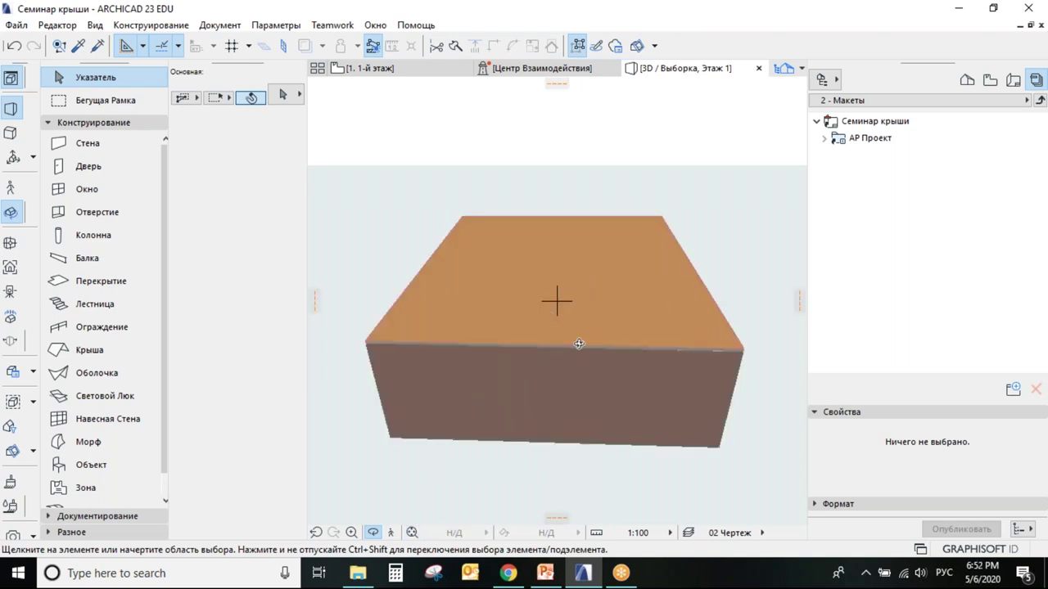
pyautogui.moveTo(569, 400); pyautogui.dragTo(569, 268)
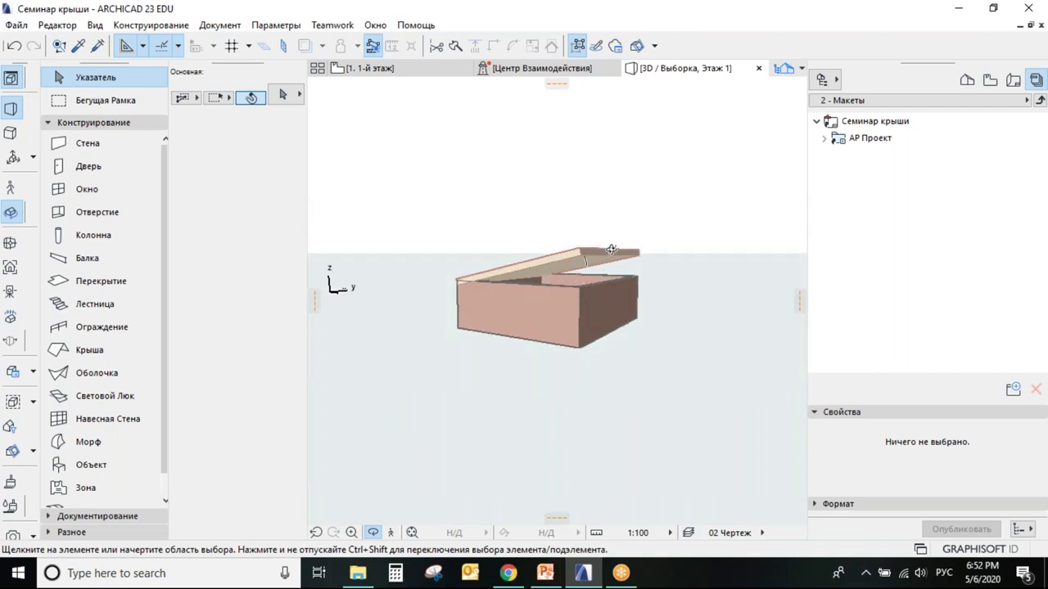
pyautogui.click(392, 71)
pyautogui.click(631, 304)
pyautogui.scroll(-3, 533, 257)
pyautogui.moveTo(624, 307); pyautogui.dragTo(562, 291, button='middle')
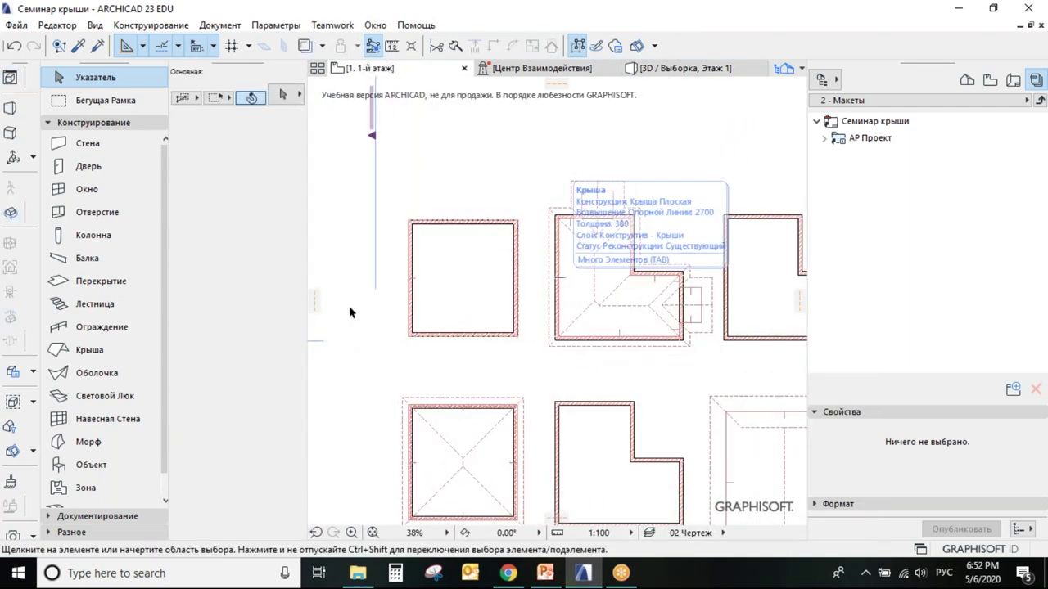
pyautogui.click(85, 350)
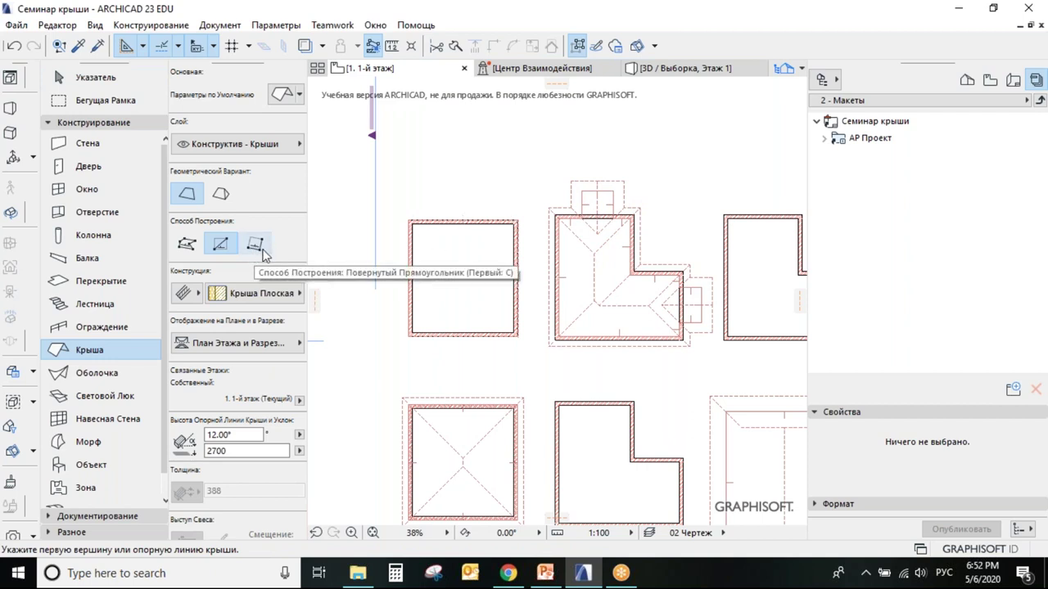
pyautogui.moveTo(482, 178); pyautogui.dragTo(467, 285, button='middle')
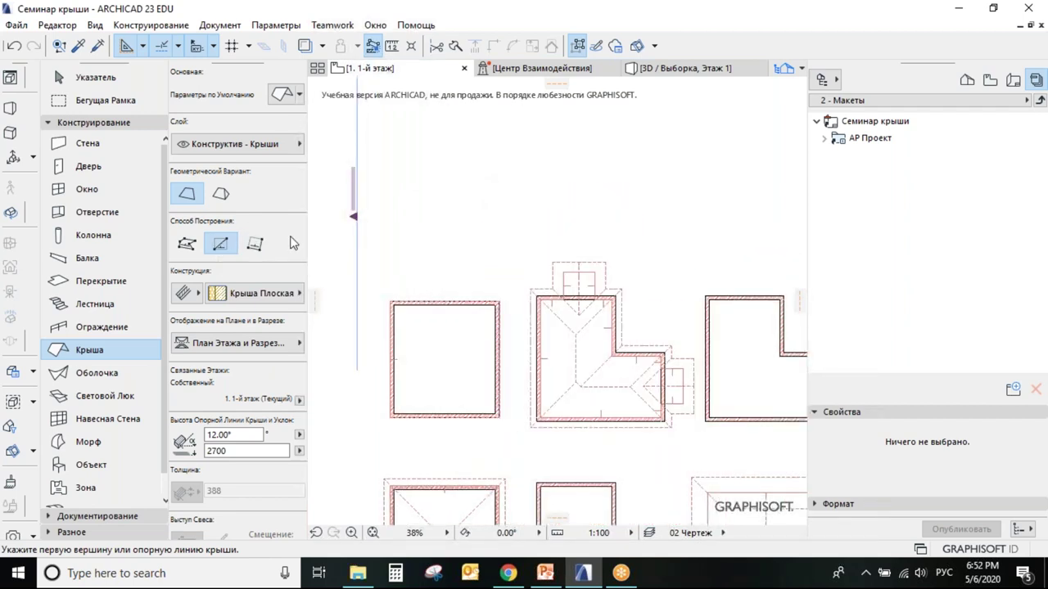
pyautogui.click(400, 214)
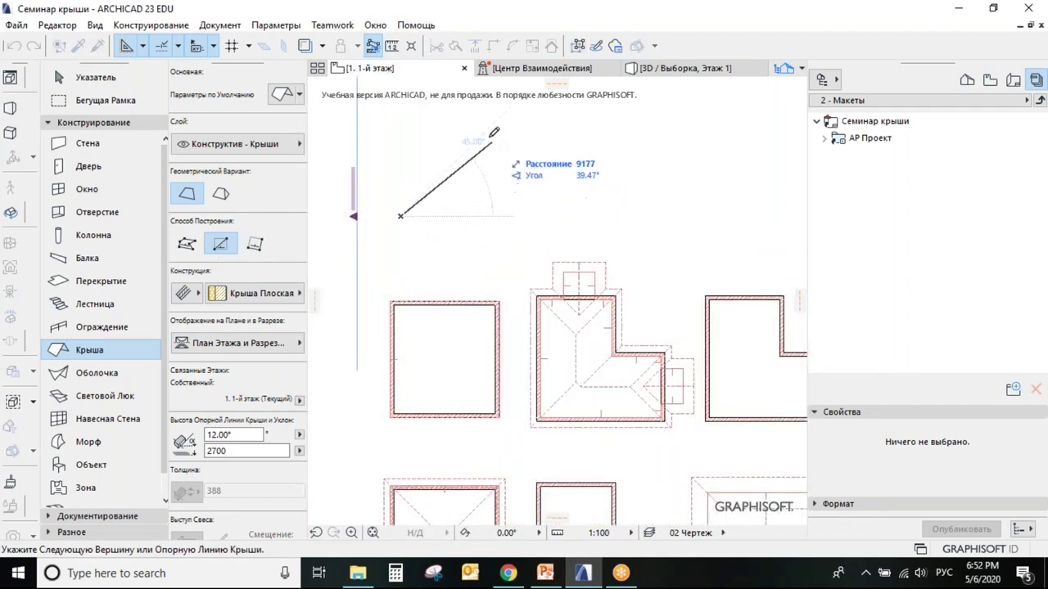
pyautogui.click(482, 136)
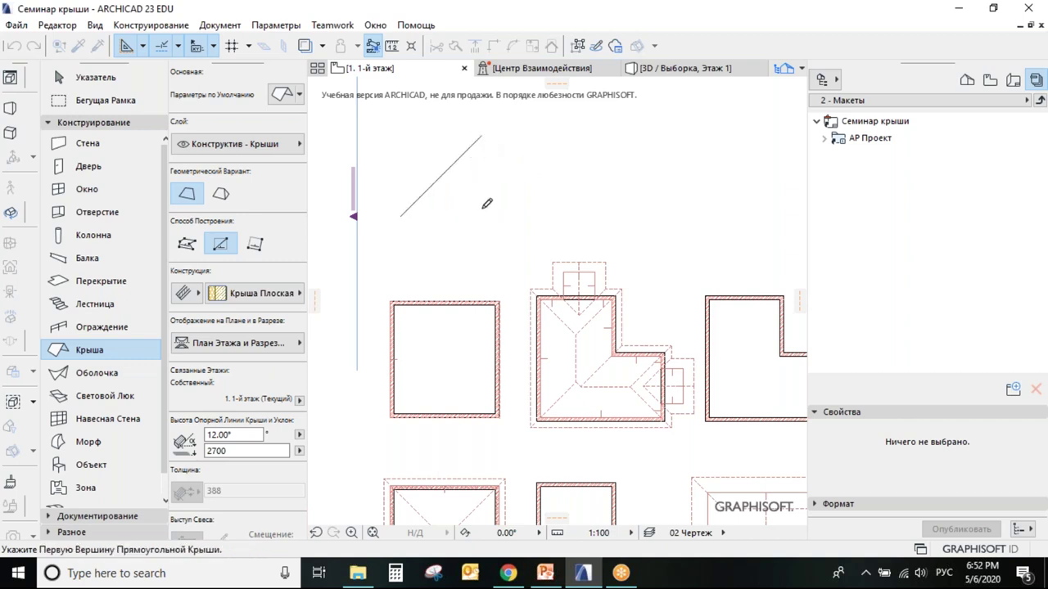
pyautogui.click(481, 136)
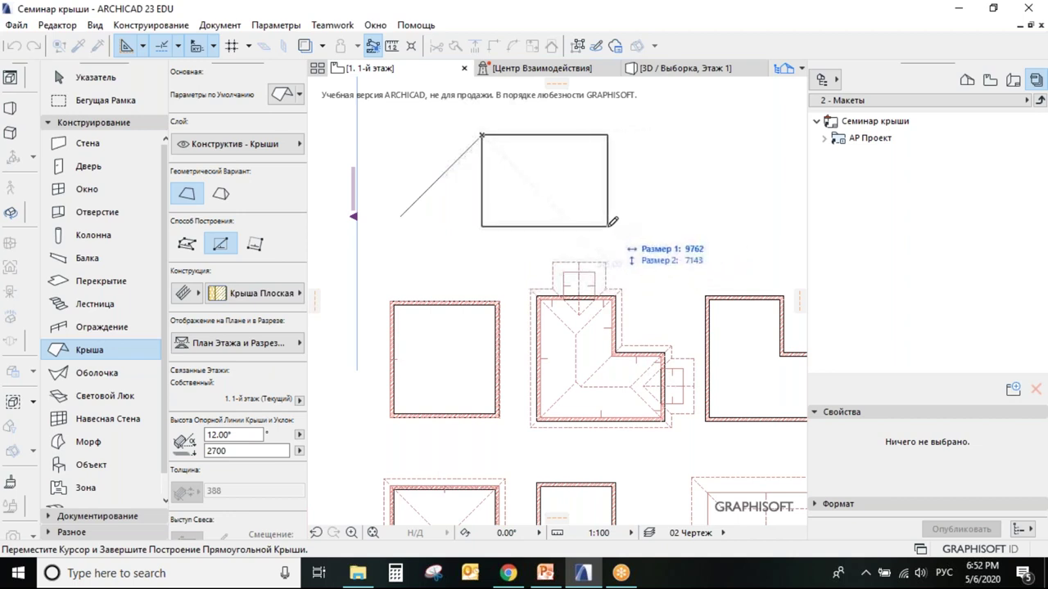
pyautogui.press('Escape')
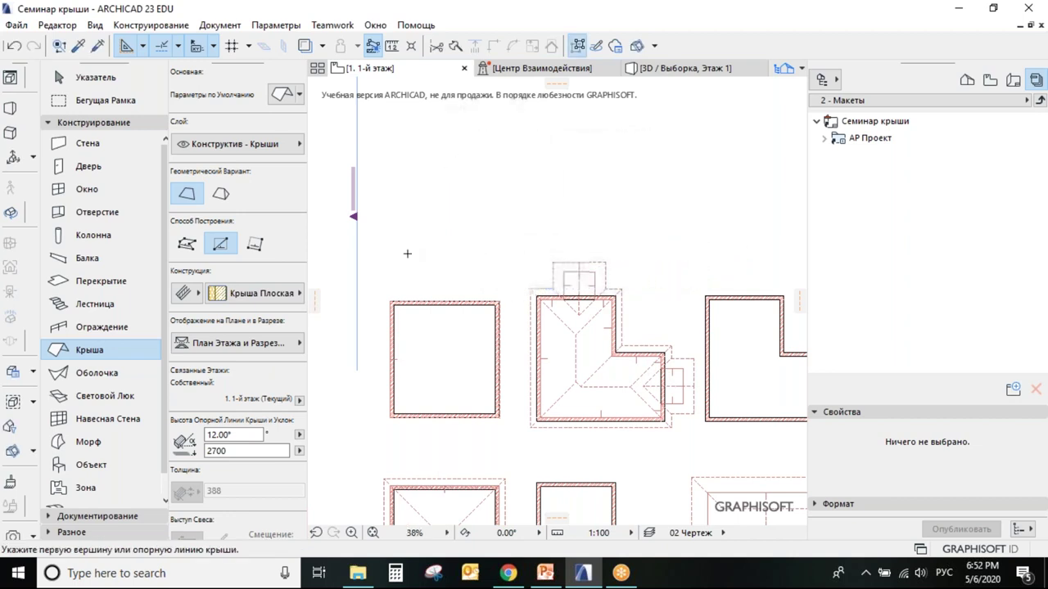
# Build a rotated-rectangle single-plane roof in the empty area north of the square house, with a diagonal 45° pivot line and the slope rising southeast
pyautogui.click(256, 252)
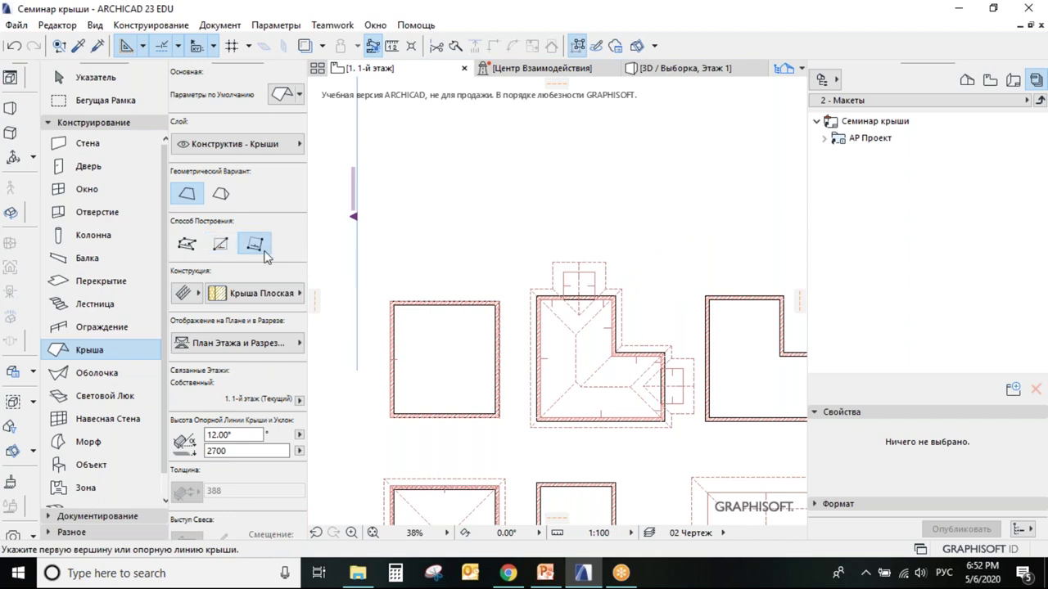
pyautogui.click(415, 206)
pyautogui.click(487, 138)
pyautogui.click(482, 185)
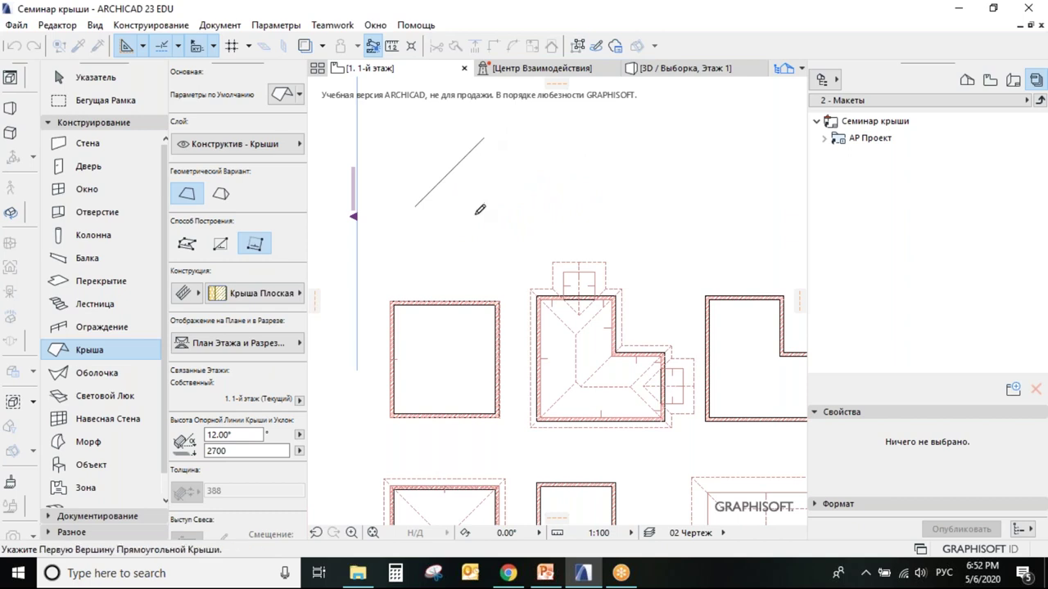
pyautogui.click(488, 138)
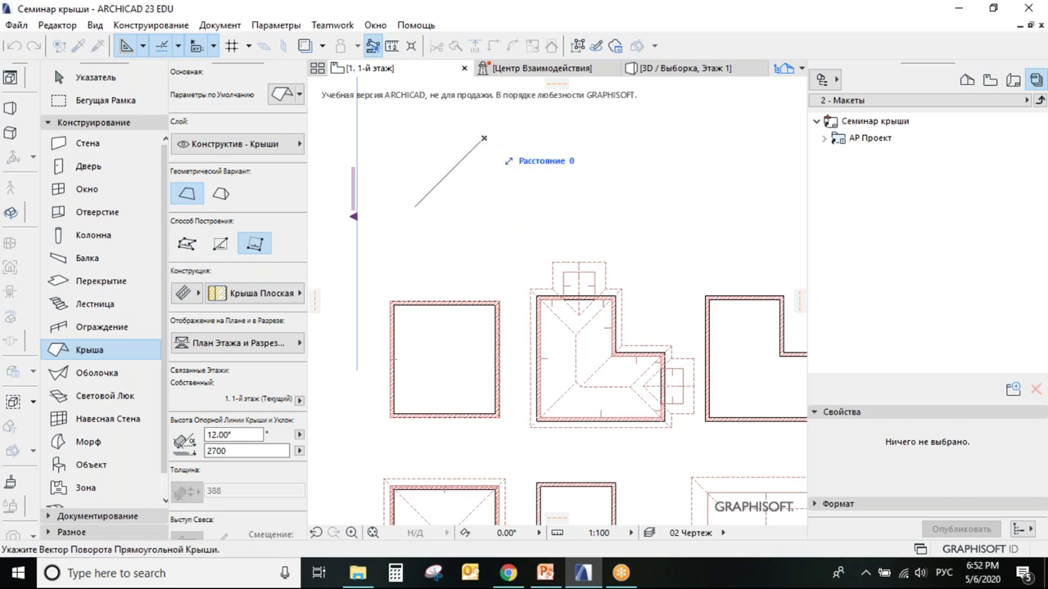
pyautogui.click(415, 206)
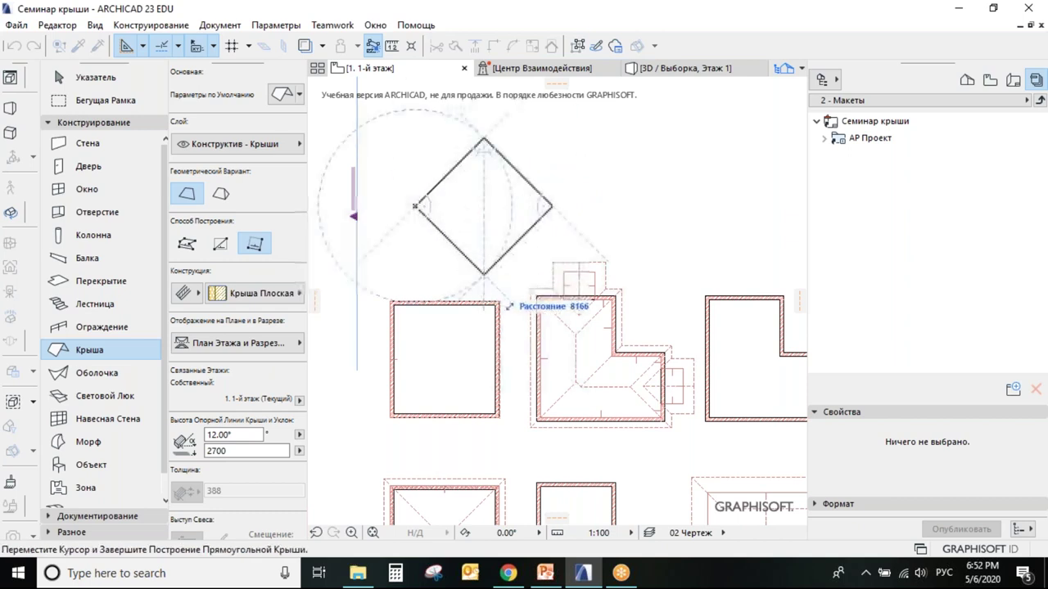
pyautogui.click(512, 279)
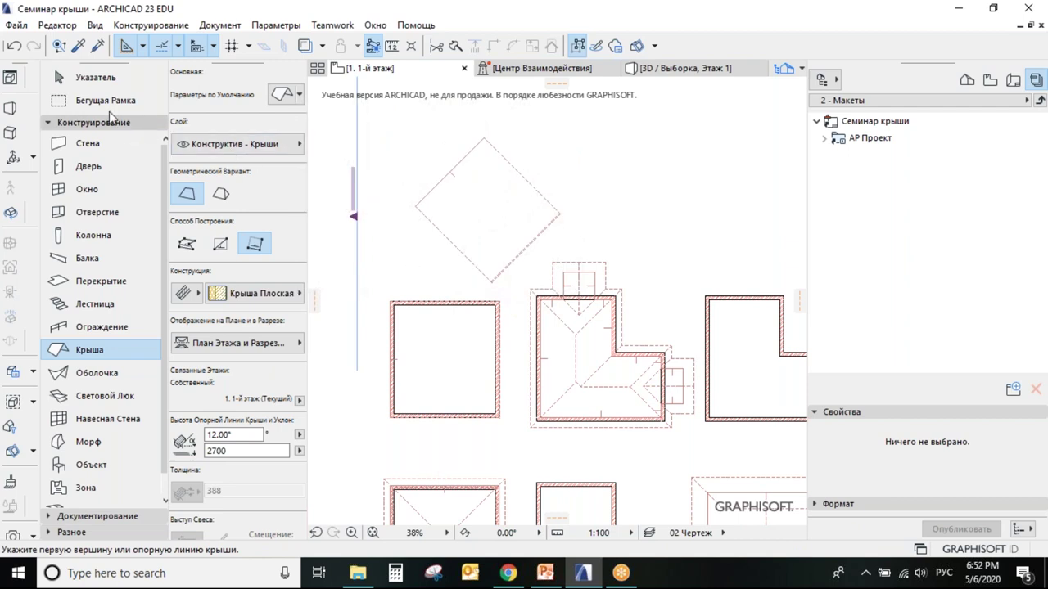
# Delete the rotated rectangular roof north of the square house
pyautogui.click(102, 79)
pyautogui.click(422, 213)
pyautogui.press('Delete')
# Set the Roof tool to multi-plane geometry with the polygonal construction method for the unroofed L-shaped house in the northern row
pyautogui.click(95, 350)
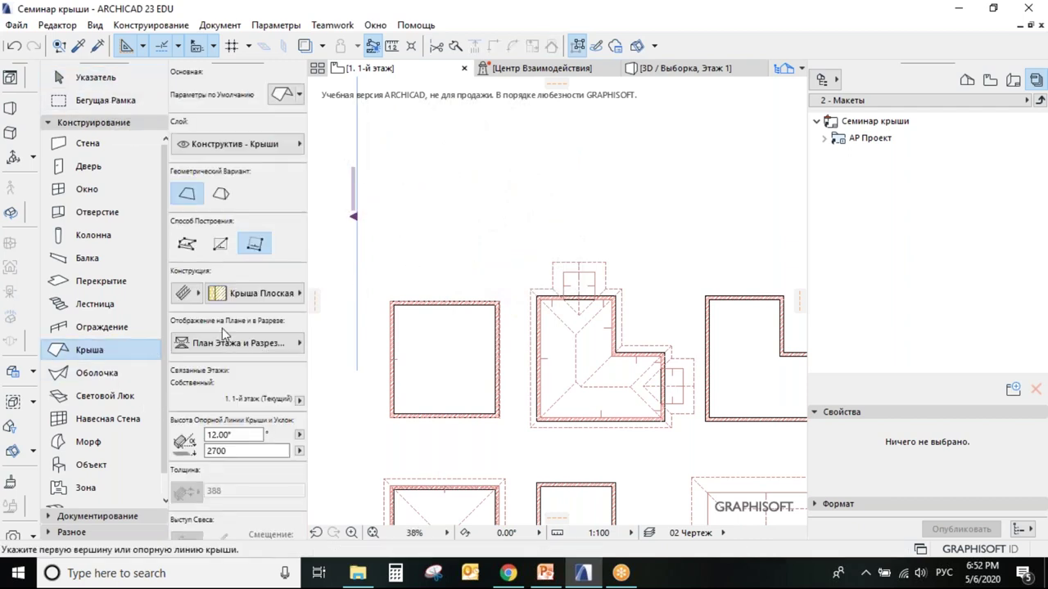
pyautogui.click(220, 196)
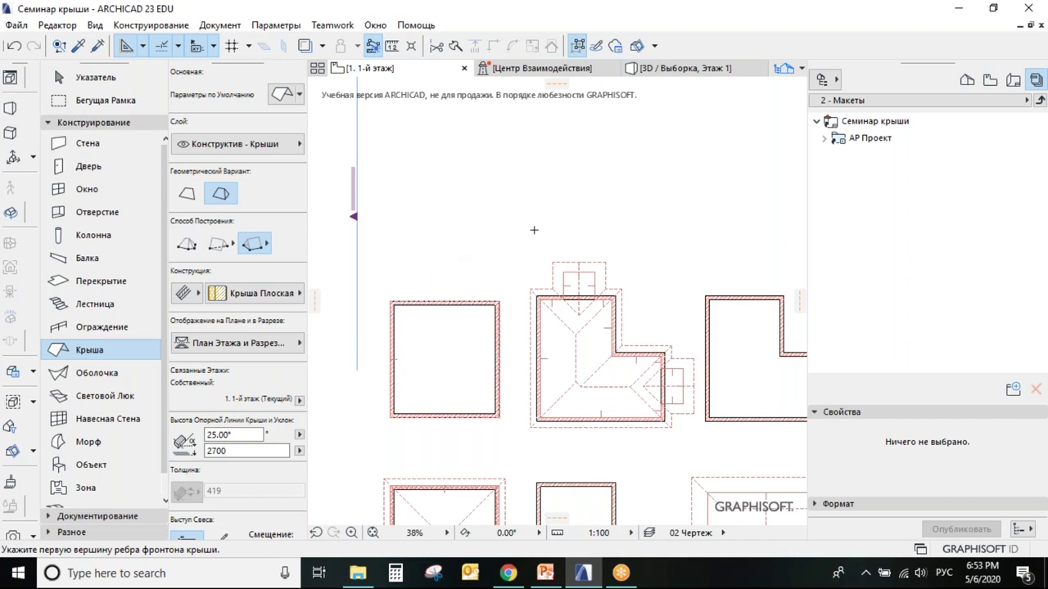
pyautogui.click(187, 243)
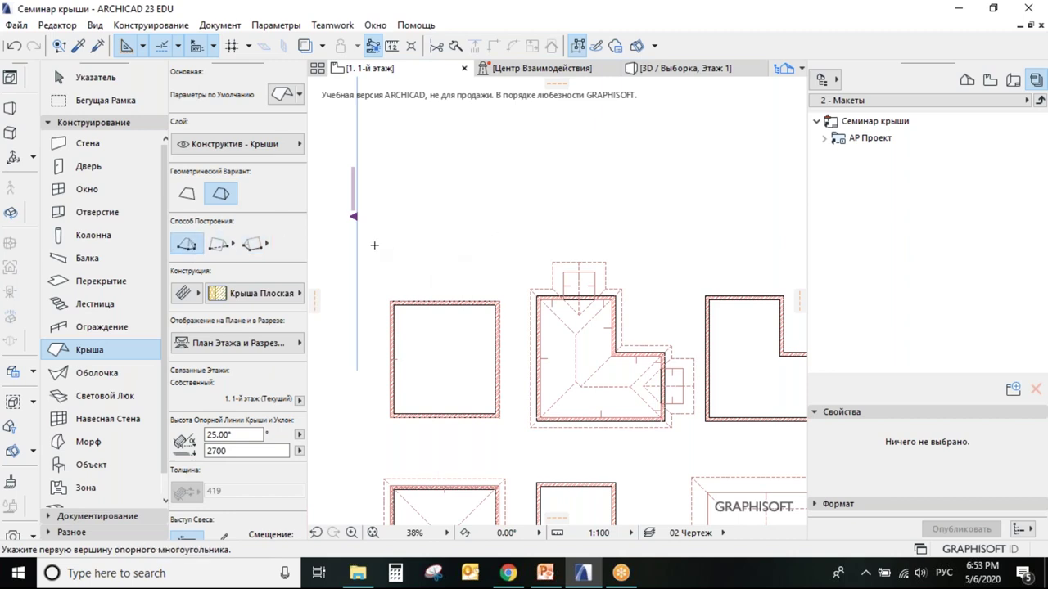
pyautogui.moveTo(565, 292); pyautogui.dragTo(561, 276, button='middle')
pyautogui.scroll(-1, 561, 276)
pyautogui.moveTo(749, 280); pyautogui.dragTo(614, 280, button='middle')
pyautogui.scroll(4, 614, 280)
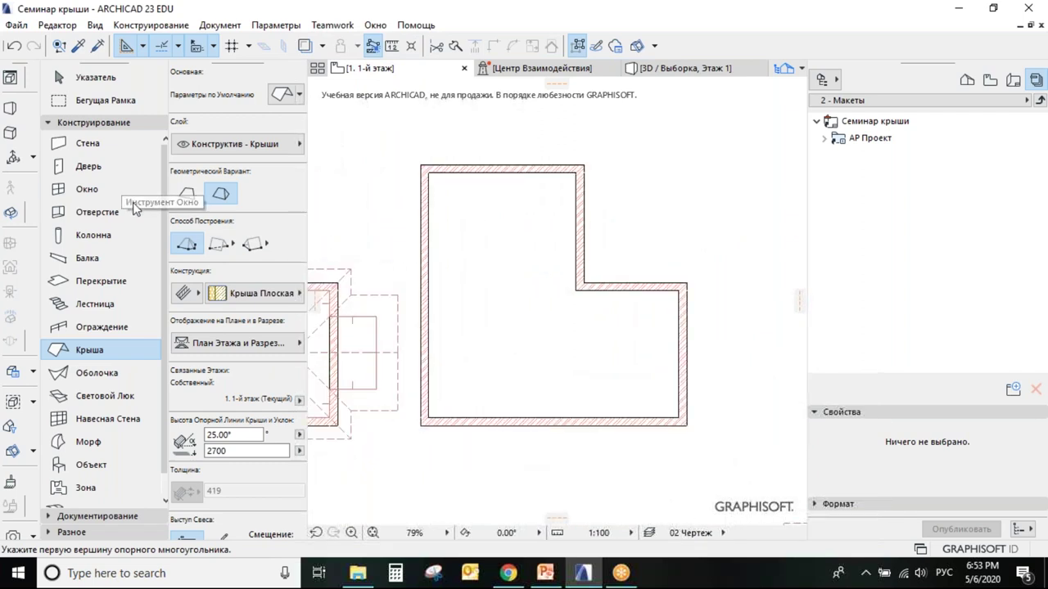
# Build a polygonal multi-plane roof over the unroofed L-shaped house by tracing the six outer wall corners, starting at the southwest corner
pyautogui.click(421, 423)
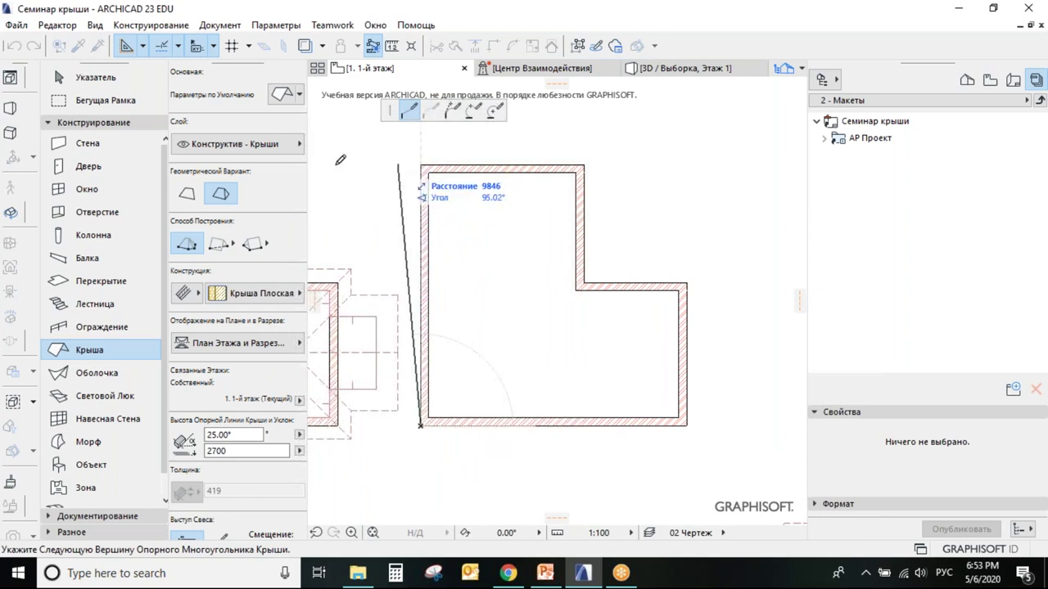
pyautogui.click(420, 164)
pyautogui.click(585, 166)
pyautogui.click(584, 284)
pyautogui.click(687, 284)
pyautogui.click(687, 425)
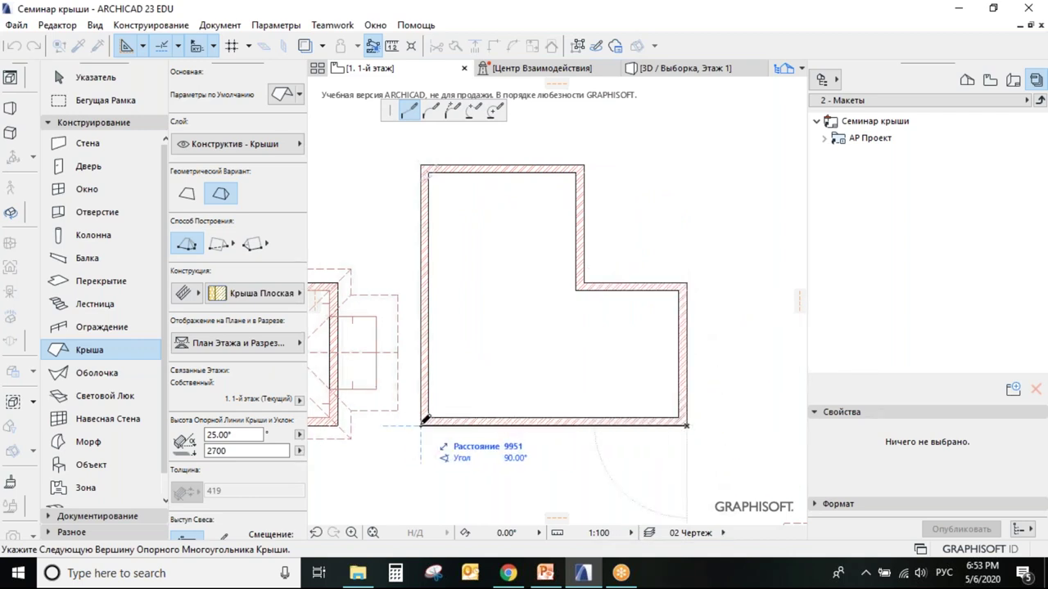
pyautogui.doubleClick(421, 425)
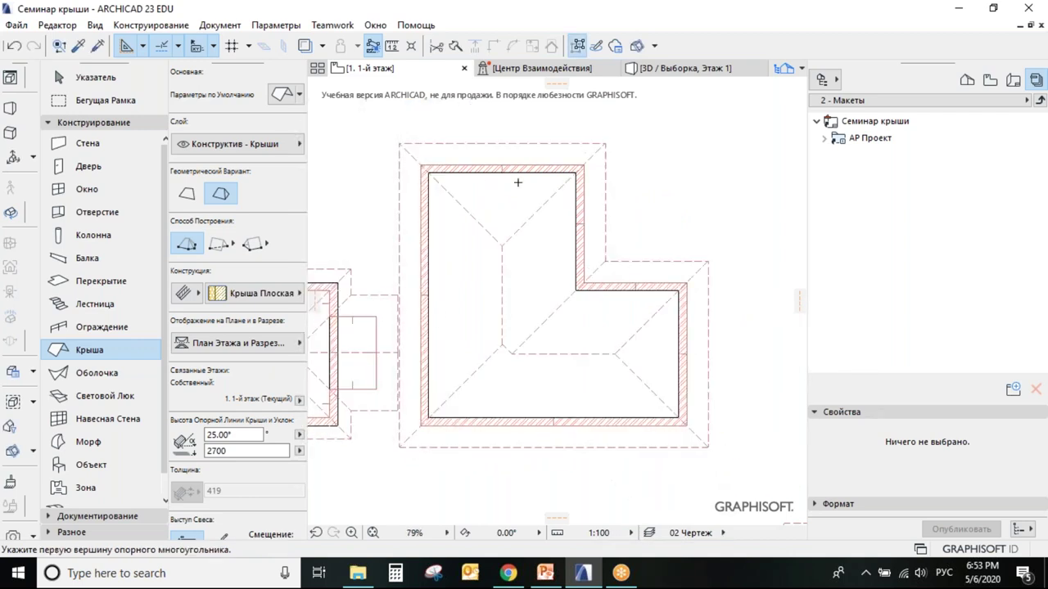
# Show the L-shaped house and its multi-plane roof alone in 3D, examine the model, and return to the first-floor plan
pyautogui.scroll(-2, 540, 385)
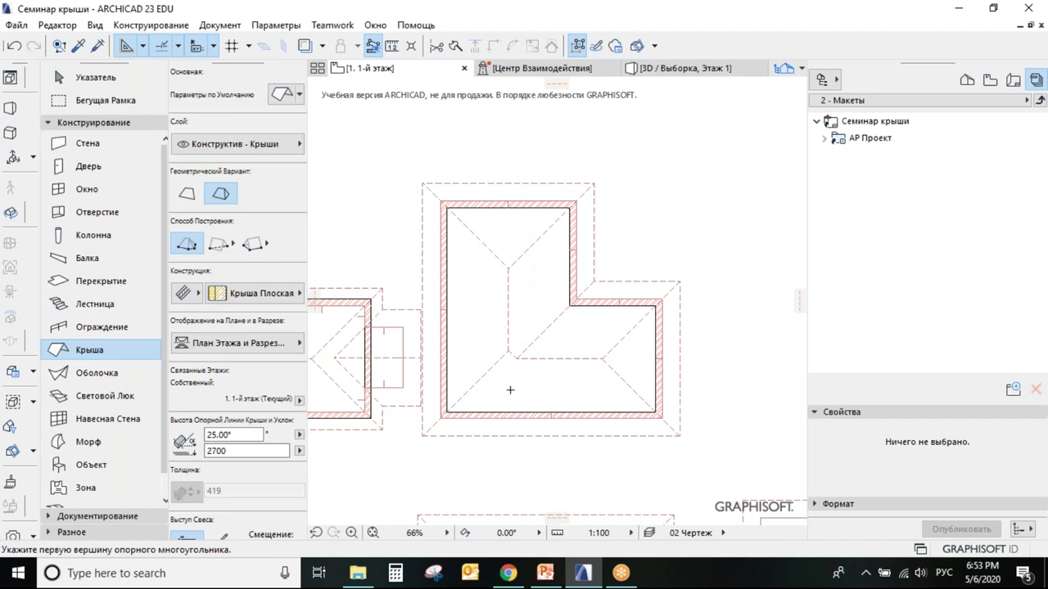
pyautogui.click(90, 77)
pyautogui.moveTo(710, 455); pyautogui.dragTo(413, 146)
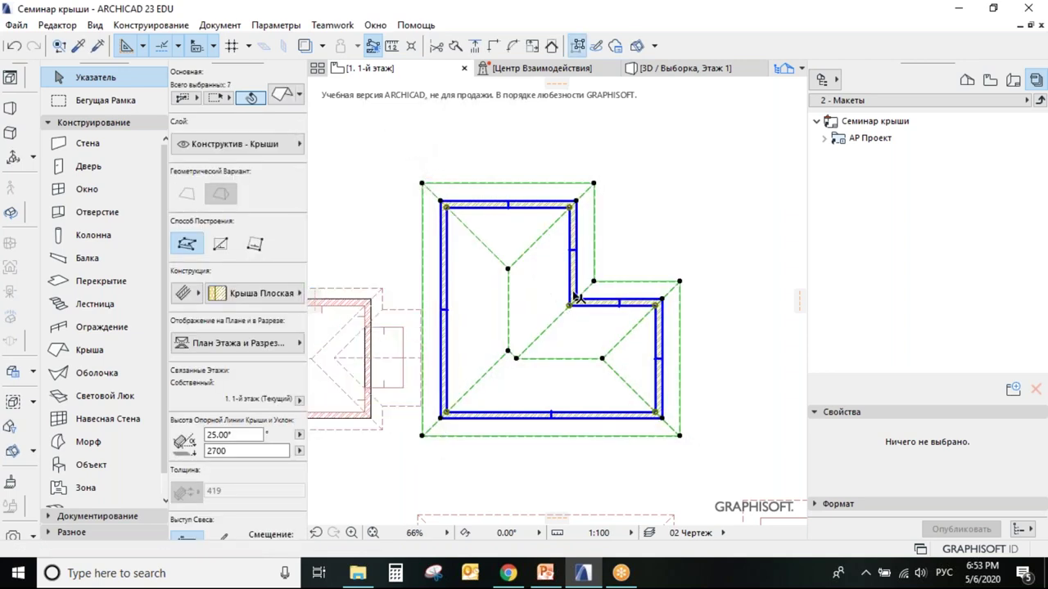
pyautogui.press('F5')
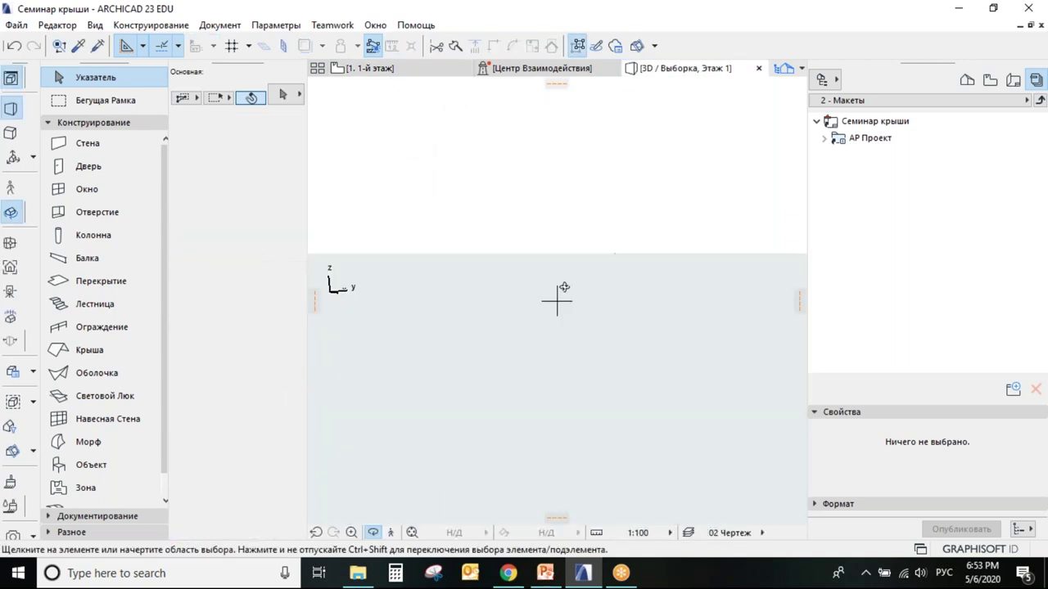
pyautogui.click(412, 532)
pyautogui.moveTo(474, 315); pyautogui.dragTo(457, 333)
pyautogui.click(390, 65)
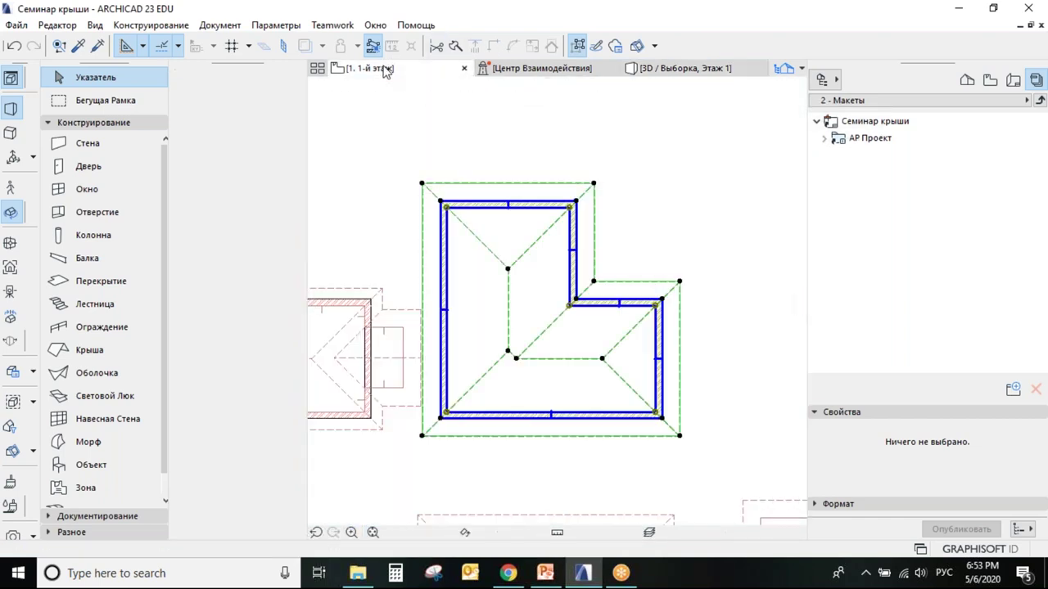
# Delete the traced multi-plane roof from the eastern L-shaped house
pyautogui.click(591, 188)
pyautogui.press('Delete')
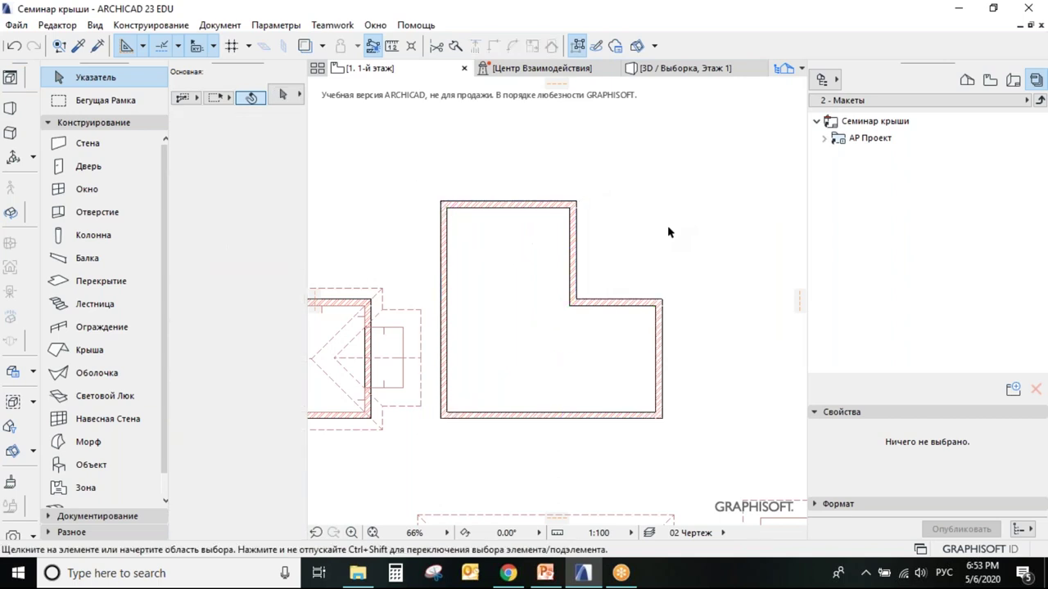
# Generate the L-shaped house's multi-plane roof from its walls with the Magic Wand, undoing the outer-edge attempt and using the inner wall edge instead
pyautogui.click(65, 348)
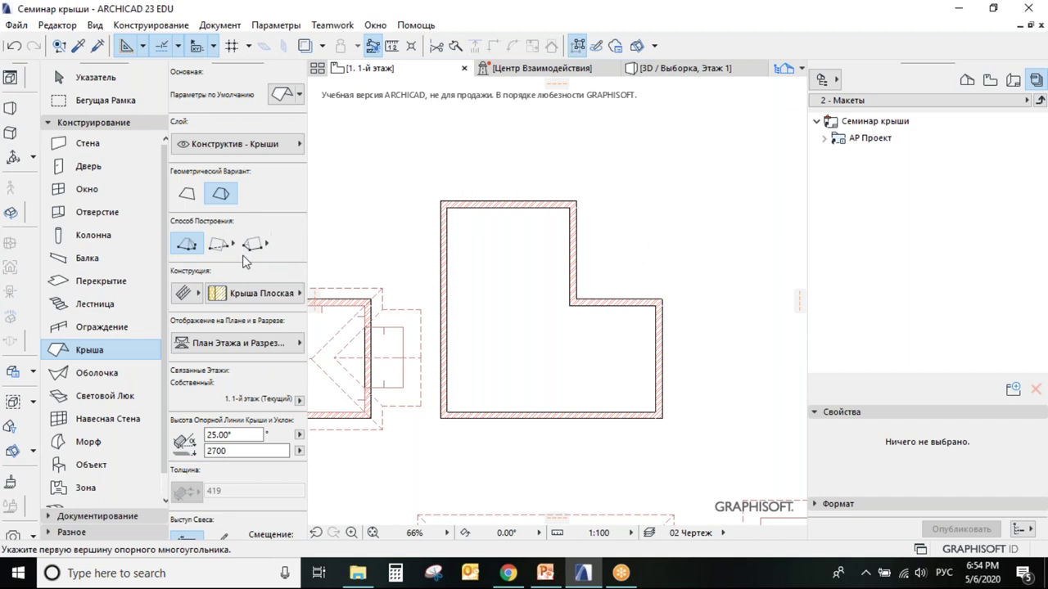
pyautogui.click(528, 258)
pyautogui.hotkey('ctrl', 'z')
pyautogui.click(491, 201)
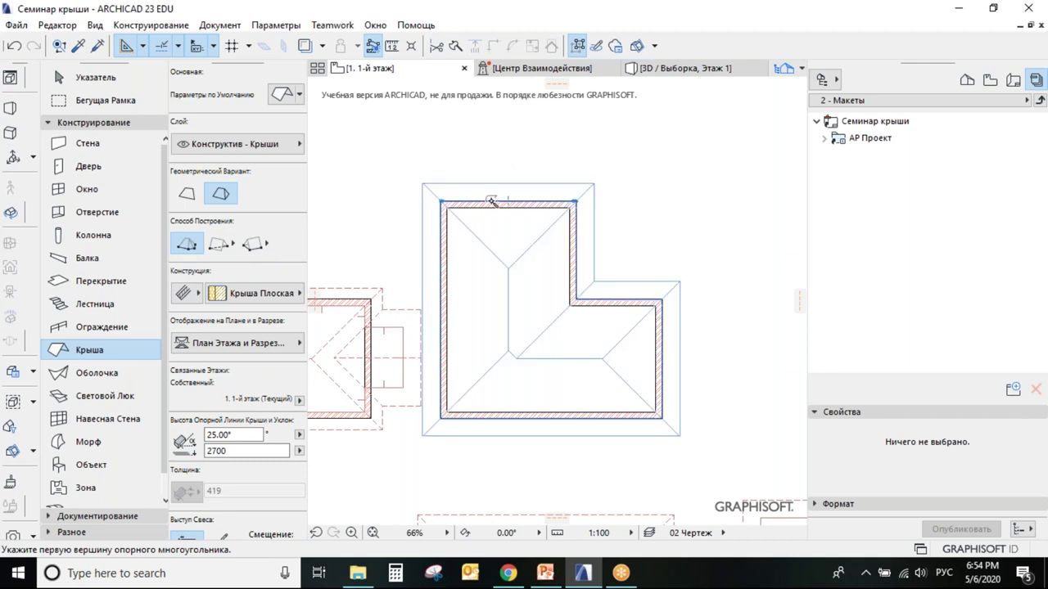
pyautogui.hotkey('ctrl', 'z')
pyautogui.click(492, 210)
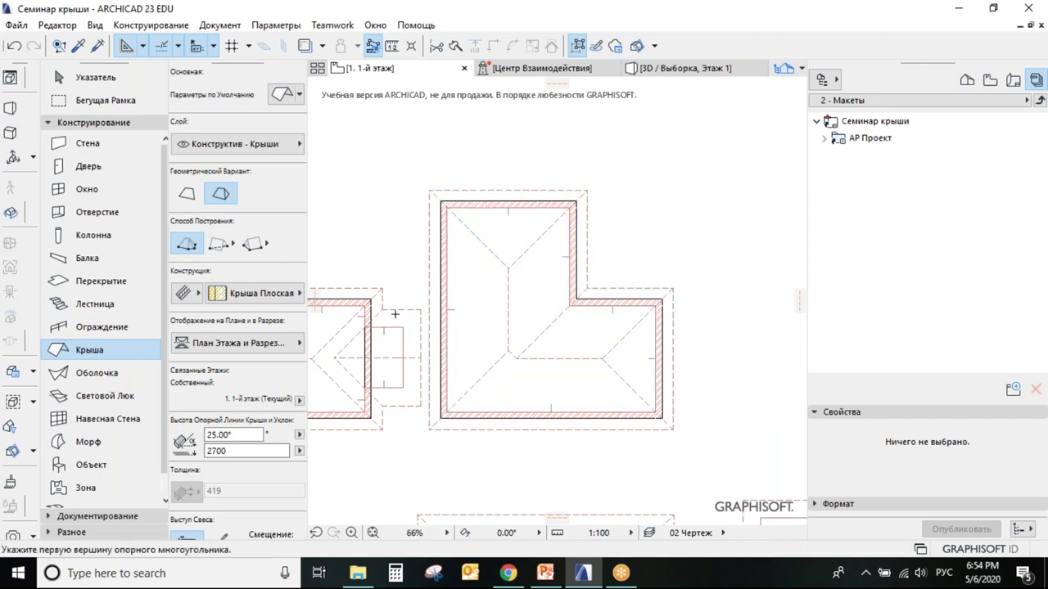
# Delete the multi-plane roof generated from the inner wall edges of the eastern L-shaped house
pyautogui.click(96, 79)
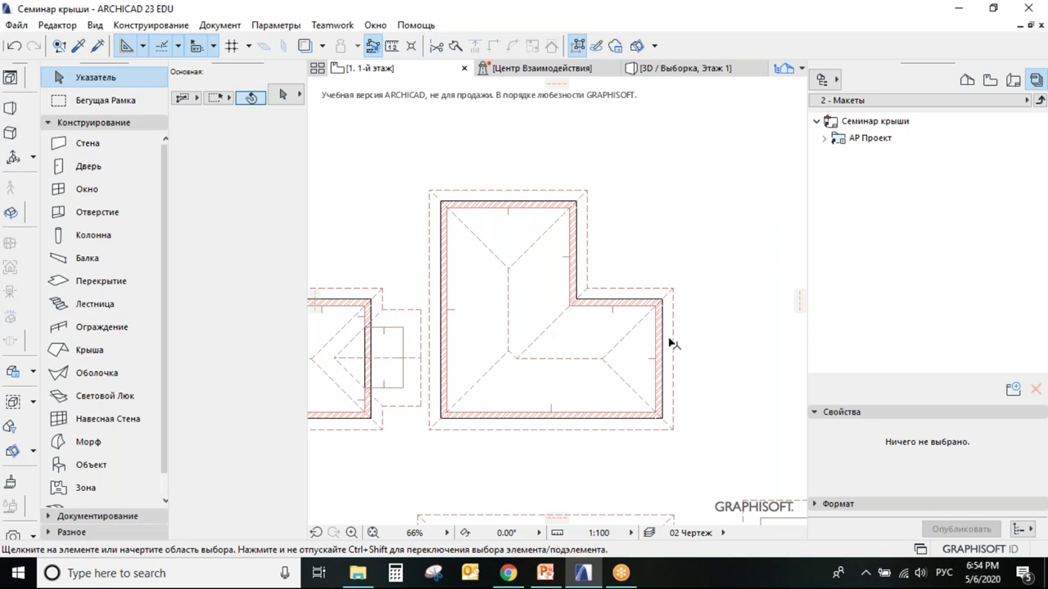
pyautogui.scroll(-3, 478, 308)
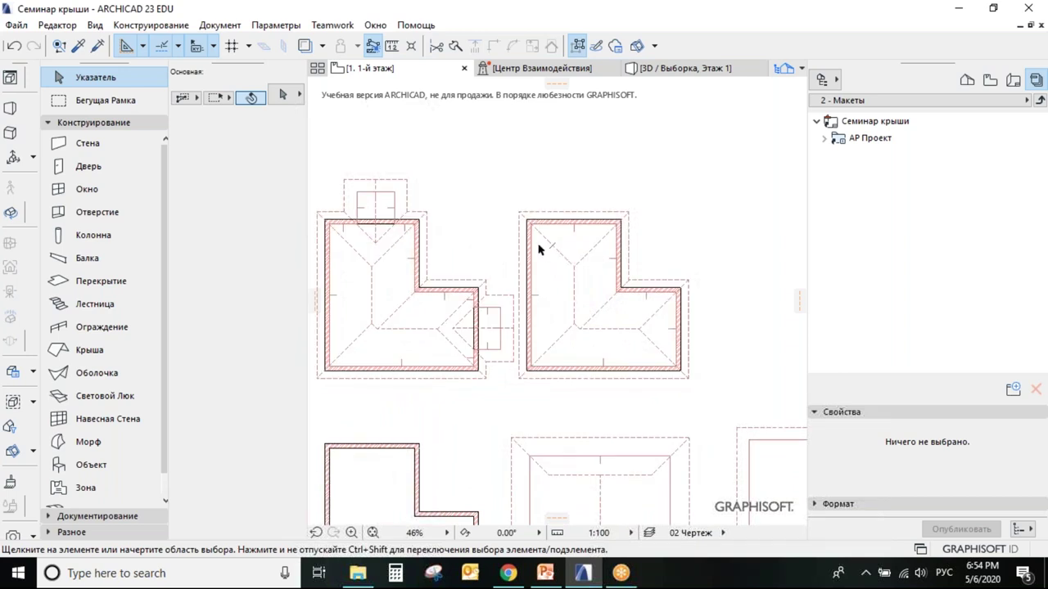
pyautogui.click(519, 213)
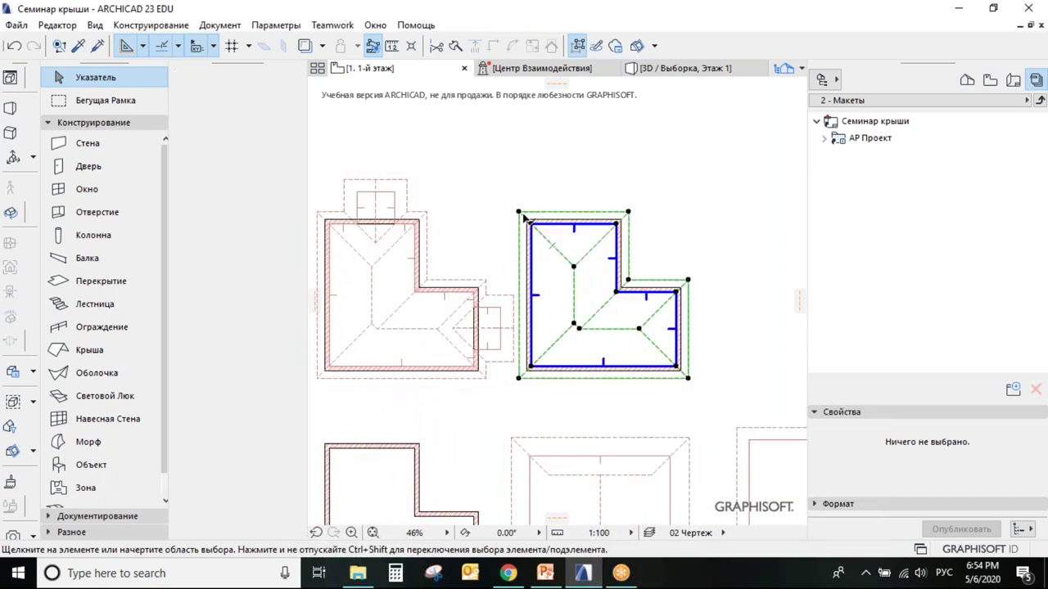
pyautogui.press('Delete')
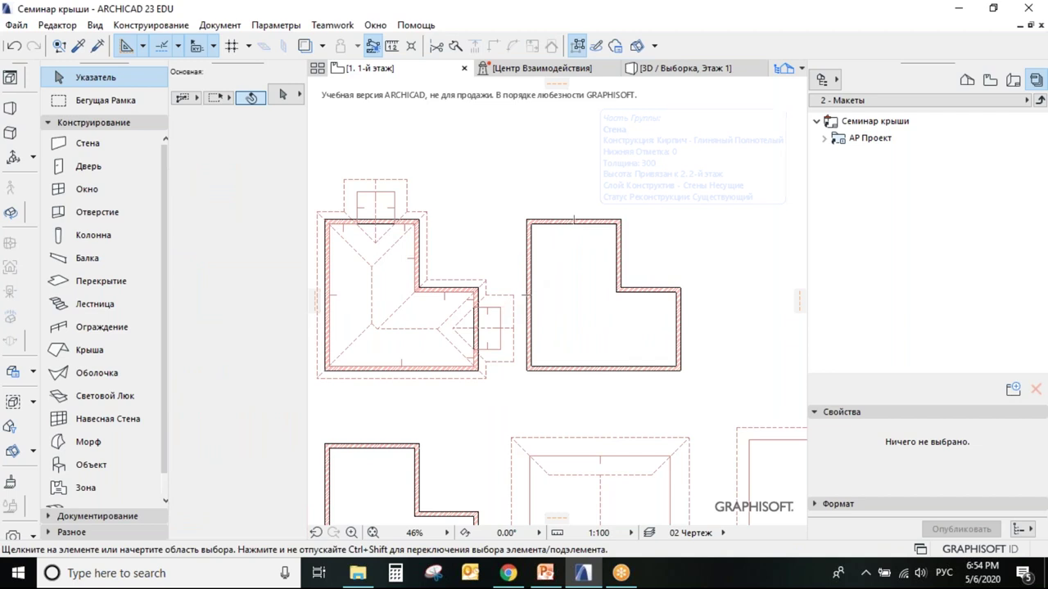
# Set the multi-plane Roof tool to the hipped variant of the rectangular construction method, and leave the tool
pyautogui.click(89, 350)
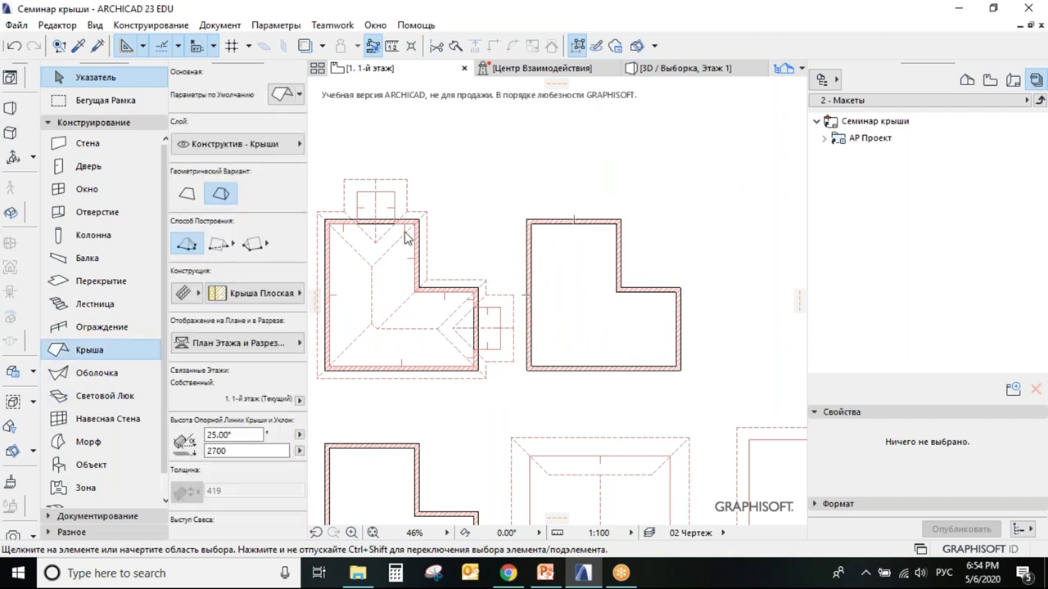
pyautogui.click(221, 248)
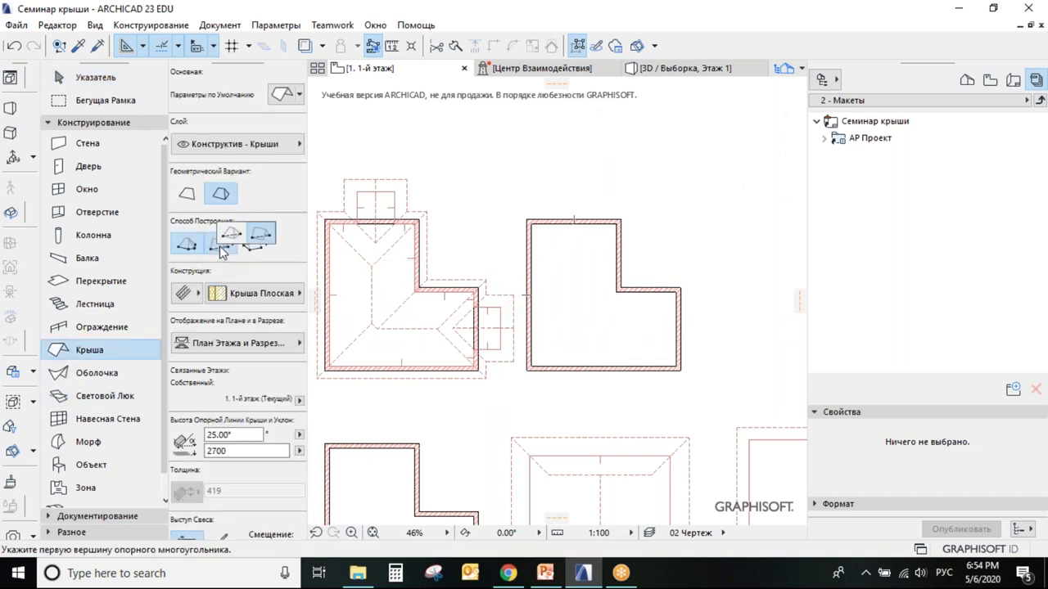
pyautogui.click(231, 236)
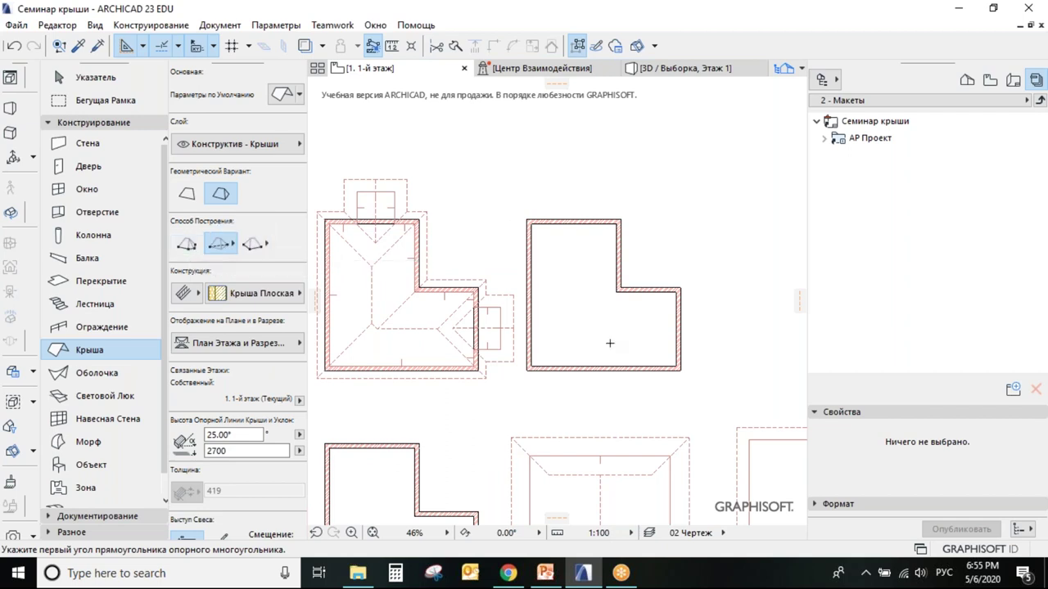
pyautogui.hscroll(-10, 609, 343)
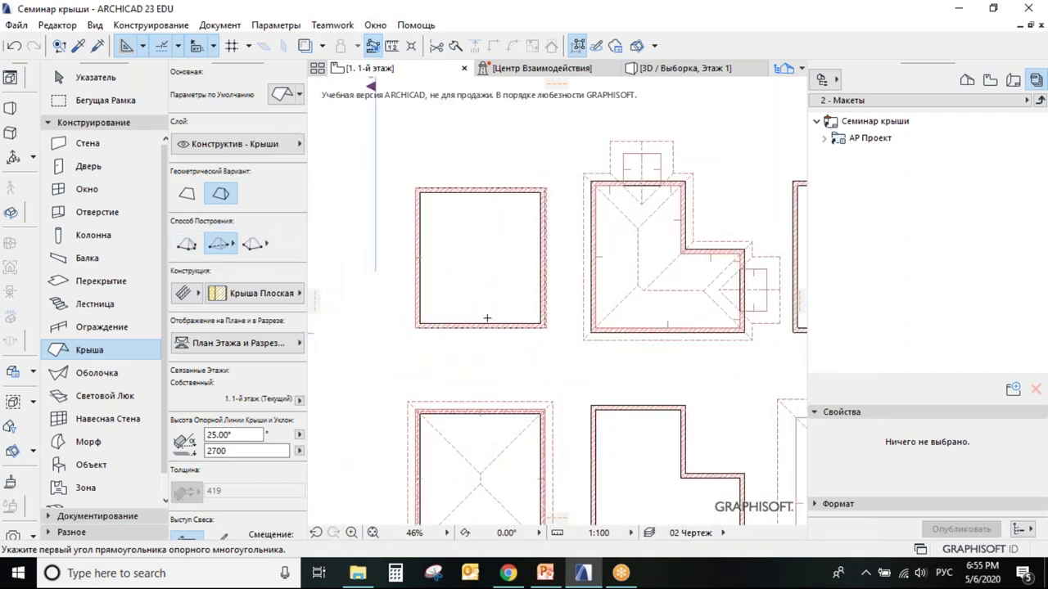
pyautogui.scroll(-2, 523, 270)
pyautogui.press('Escape')
pyautogui.scroll(-4, 596, 346)
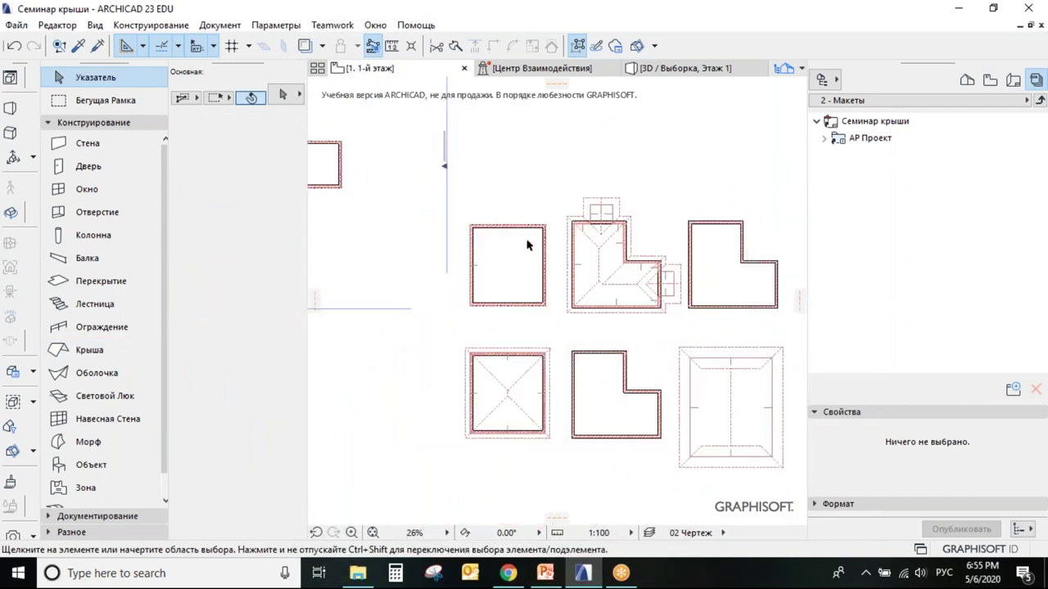
# Draw a hipped rectangular multi-plane roof in the empty area just north of the roofless square house
pyautogui.scroll(10, 483, 238)
pyautogui.click(447, 295)
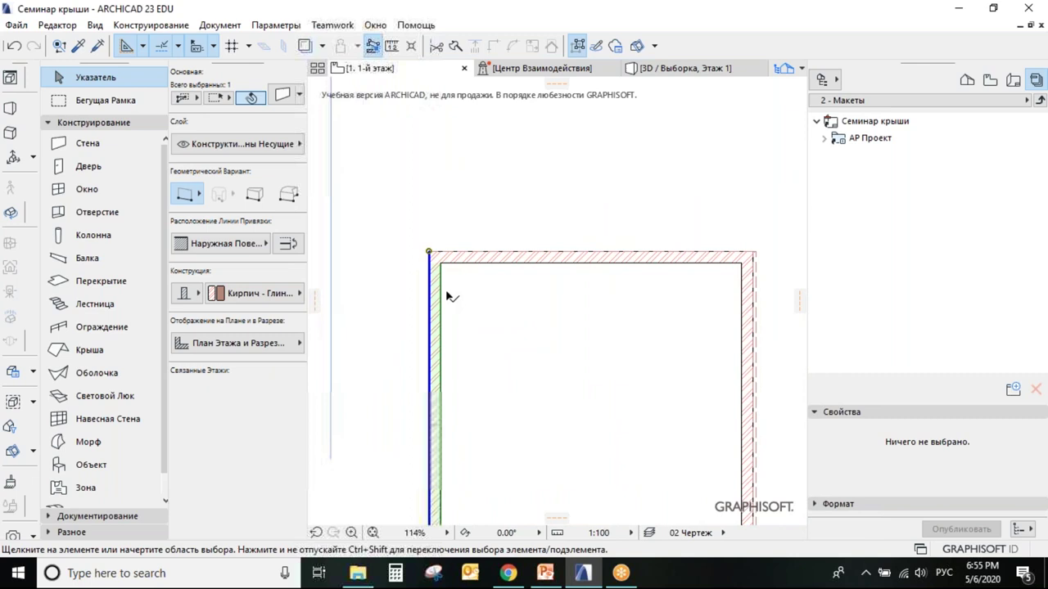
pyautogui.scroll(-10, 516, 299)
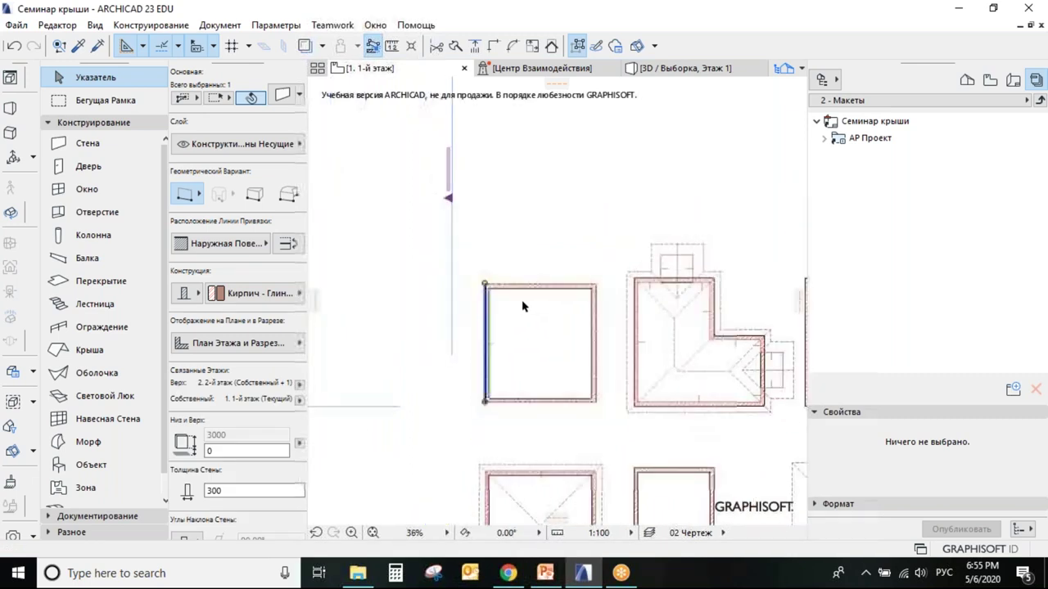
pyautogui.click(131, 353)
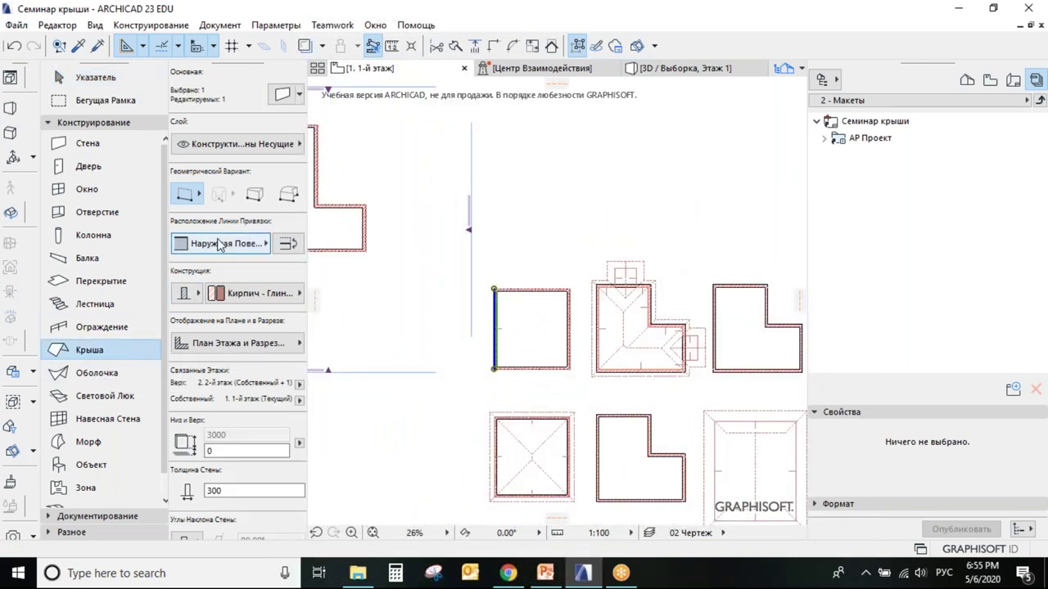
pyautogui.click(88, 357)
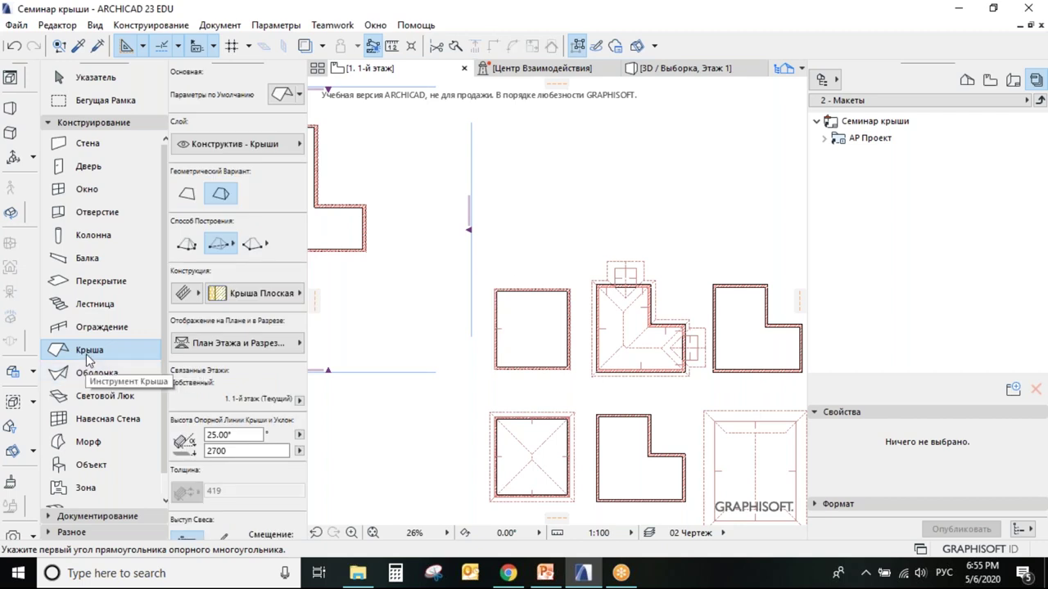
pyautogui.scroll(4, 483, 241)
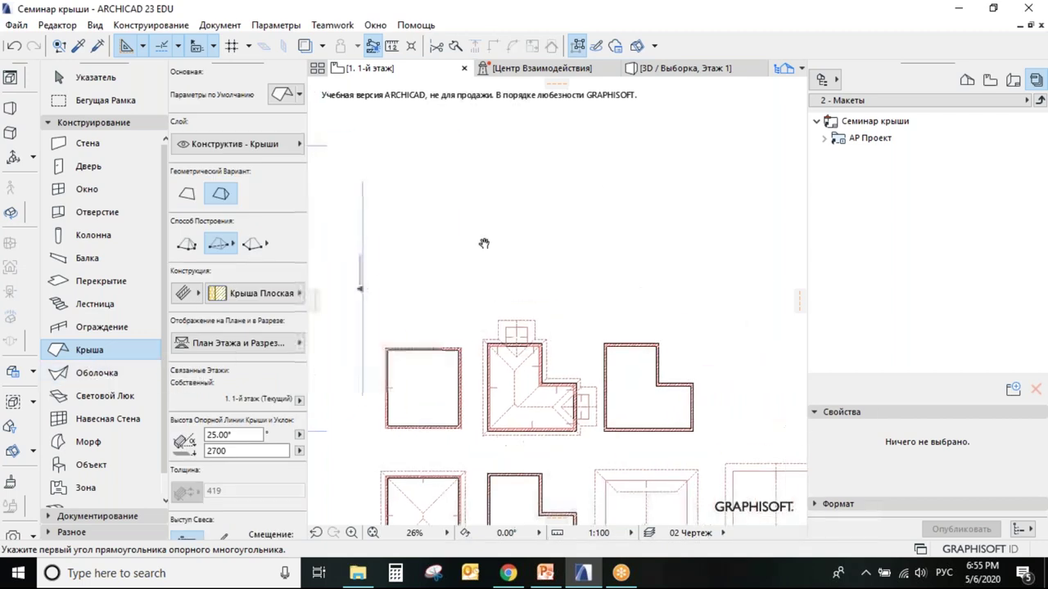
pyautogui.click(408, 306)
pyautogui.click(521, 167)
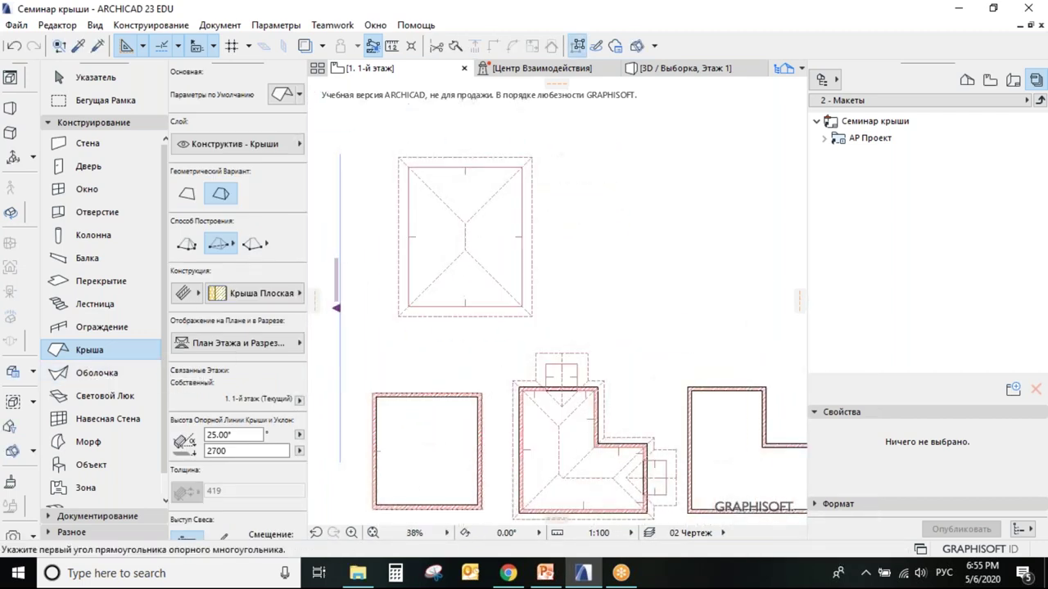
# Draw a gabled rectangular multi-plane roof directly east of the hipped one, and leave the Roof tool
pyautogui.click(221, 244)
pyautogui.click(261, 240)
pyautogui.click(570, 154)
pyautogui.click(692, 290)
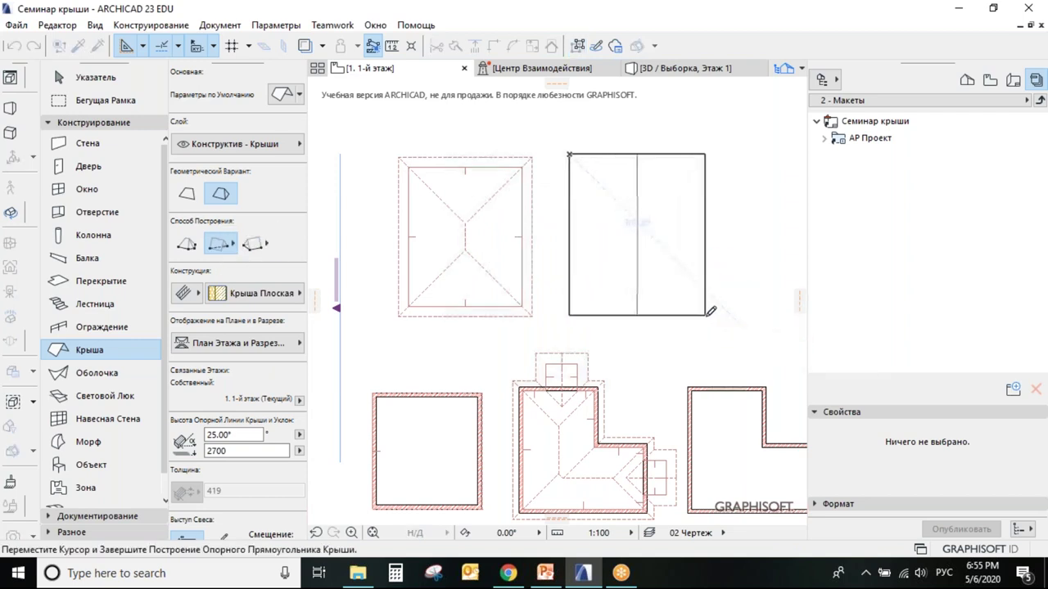
pyautogui.click(76, 77)
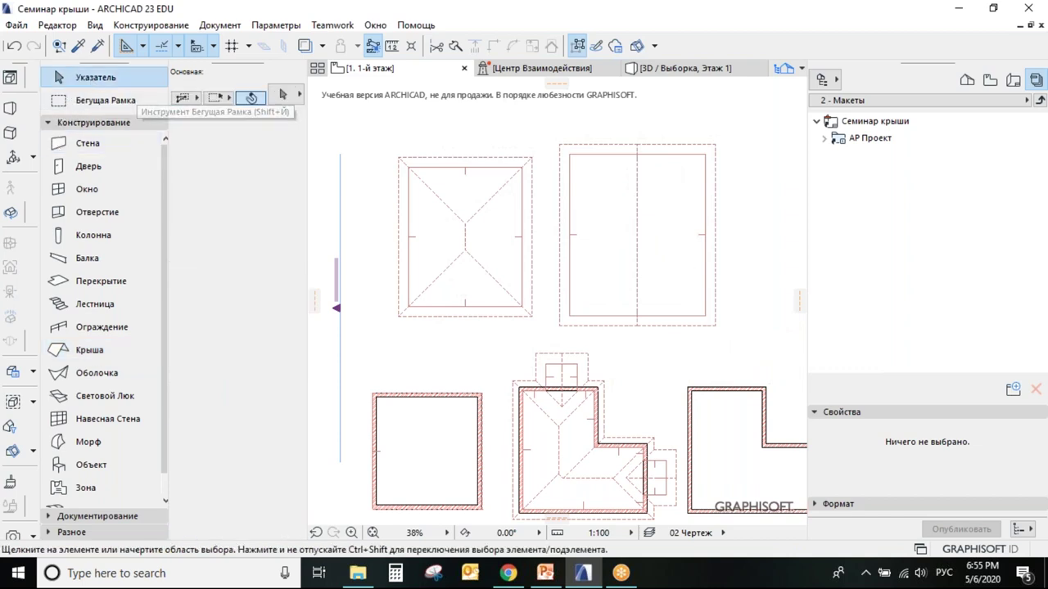
# View the new hipped and gabled rectangular roofs together in 3D, and return to the 1st-floor plan
pyautogui.click(380, 131)
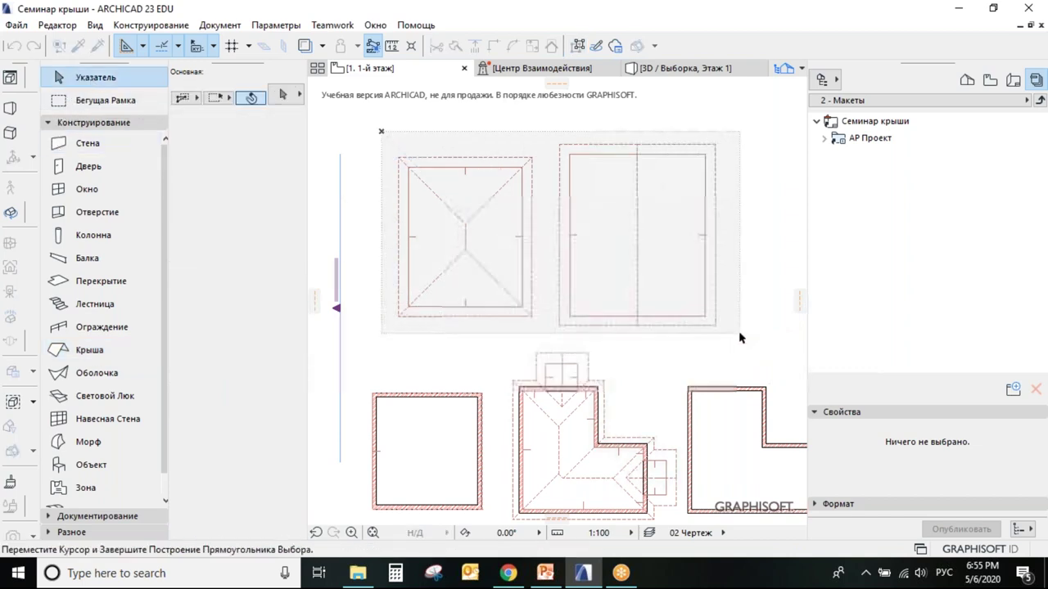
pyautogui.click(743, 334)
pyautogui.press('F5')
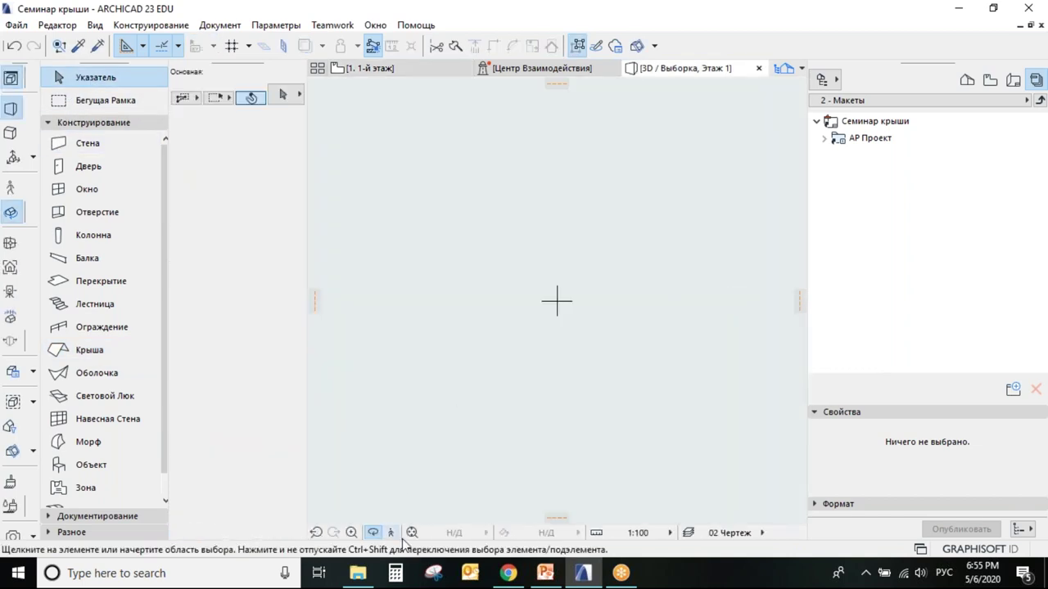
pyautogui.moveTo(554, 353); pyautogui.dragTo(529, 369)
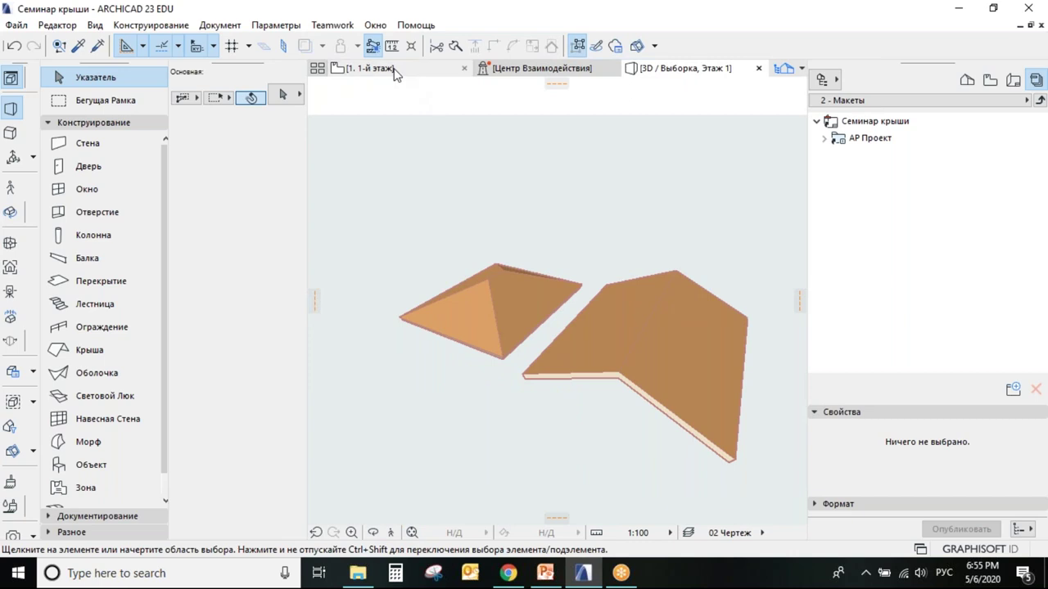
pyautogui.click(396, 71)
pyautogui.click(753, 226)
# Try the hipped and gabled rectangular roof methods over the eastern L-shaped house, and leave the Roof tool
pyautogui.scroll(-2, 603, 259)
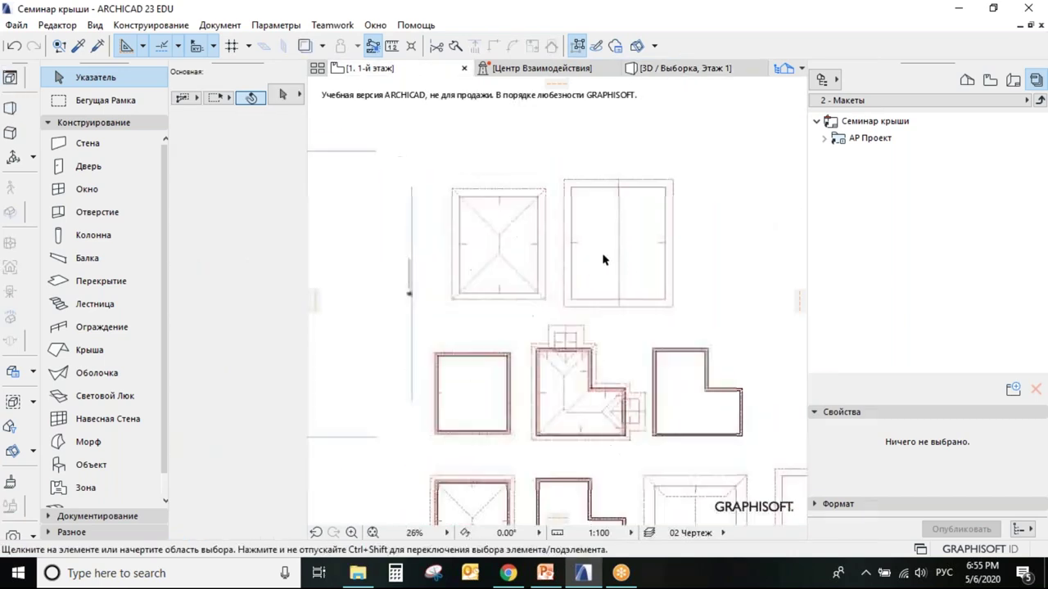
pyautogui.moveTo(597, 434); pyautogui.dragTo(523, 379, button='middle')
pyautogui.scroll(5, 721, 393)
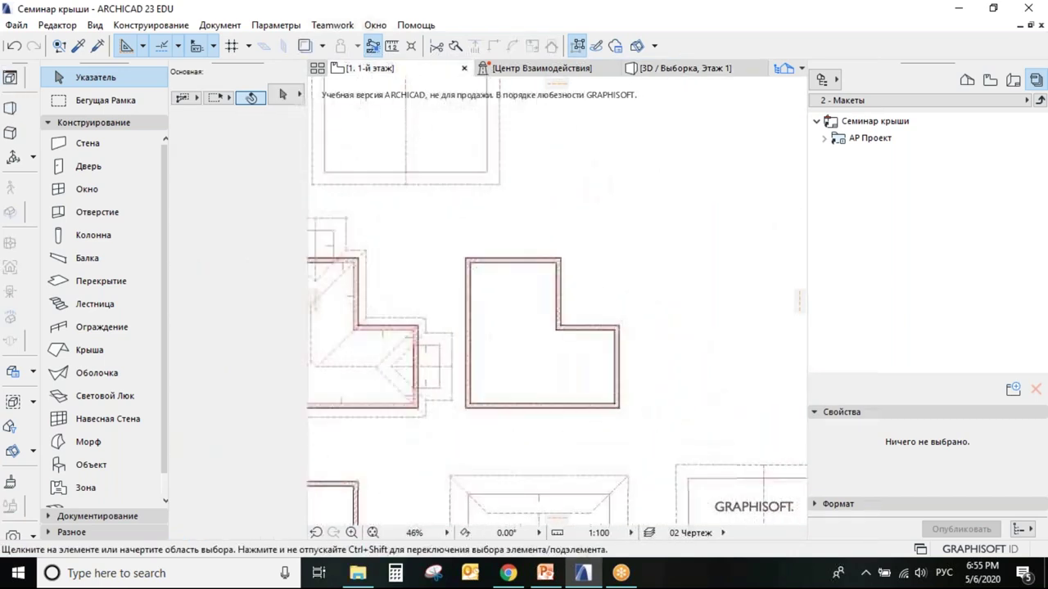
pyautogui.click(123, 354)
pyautogui.click(226, 240)
pyautogui.click(228, 237)
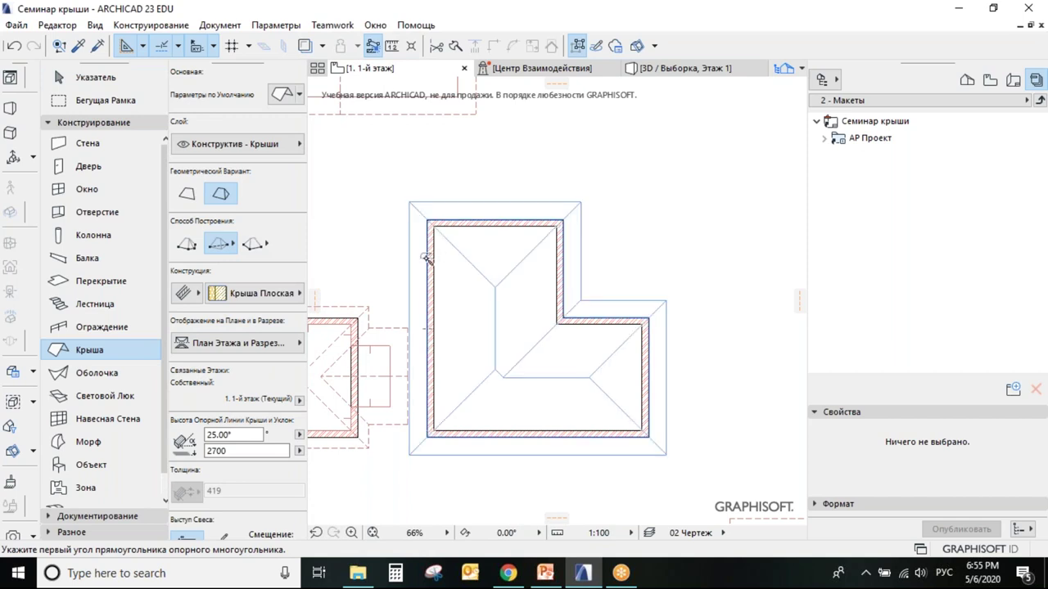
pyautogui.click(229, 243)
pyautogui.click(259, 238)
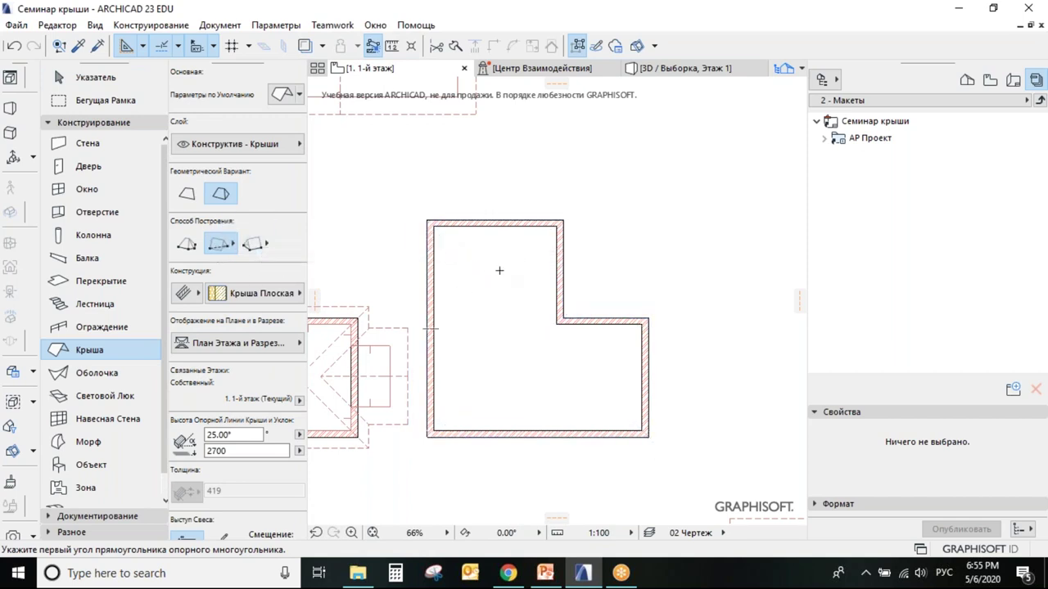
pyautogui.scroll(-3, 499, 271)
pyautogui.moveTo(566, 279); pyautogui.dragTo(606, 264, button='middle')
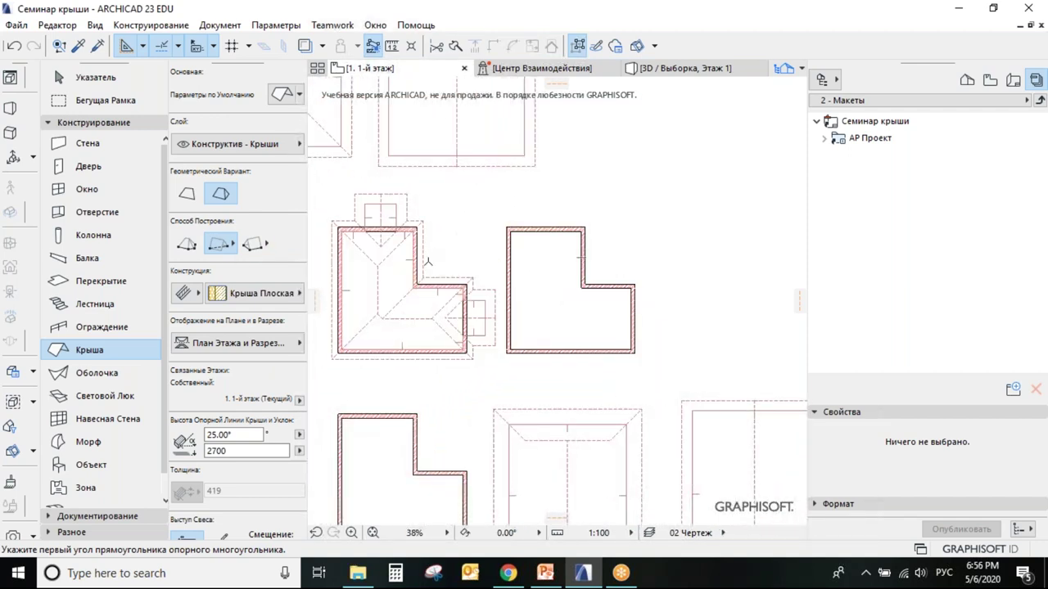
pyautogui.press('Escape')
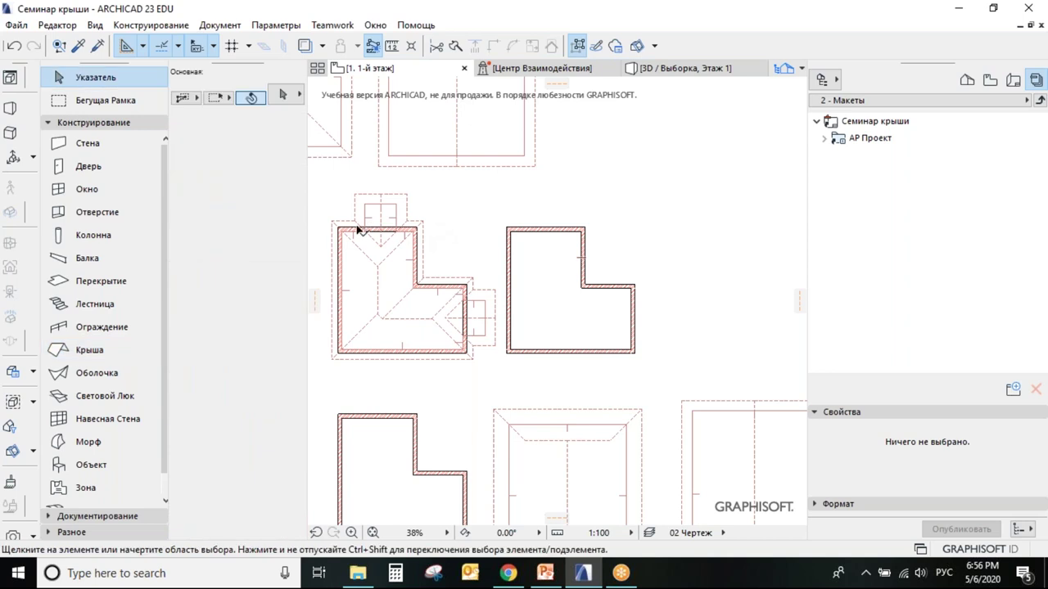
# Draw a diagonally oriented gabled roof northeast of the eastern L-shaped house with the rotated rectangular method
pyautogui.click(107, 352)
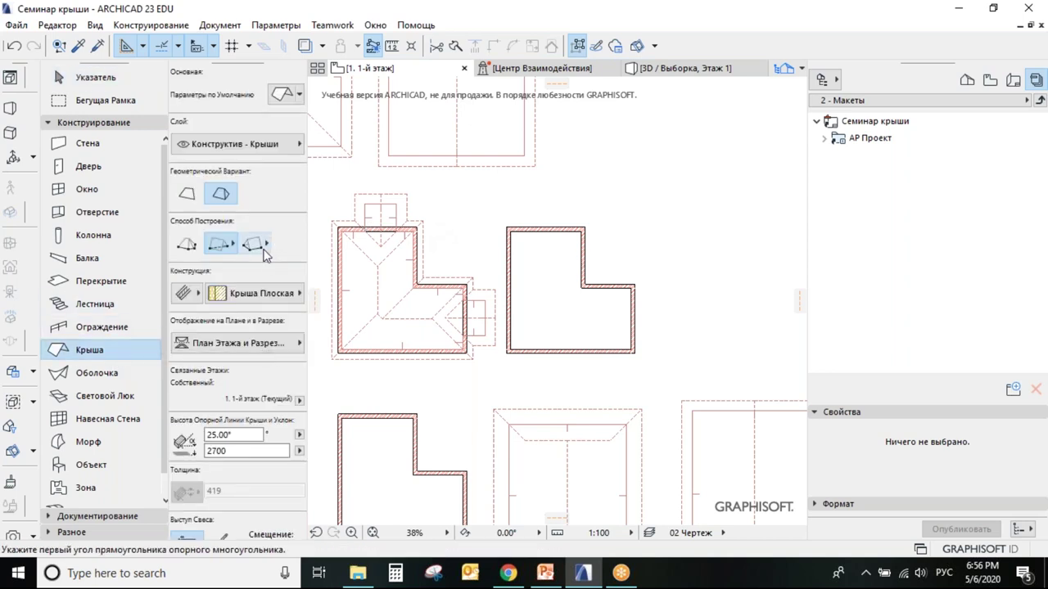
pyautogui.click(252, 245)
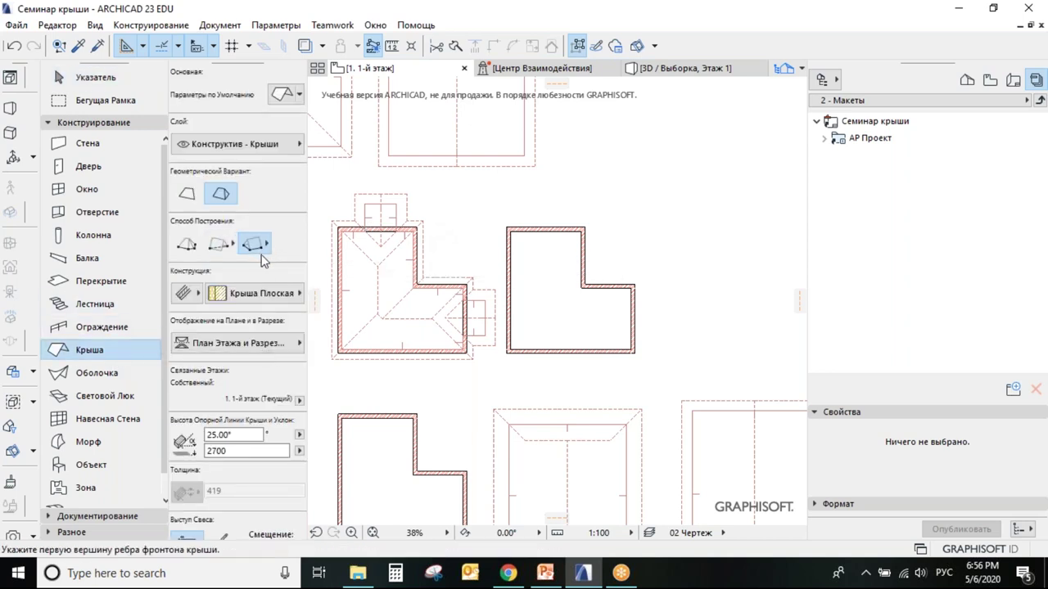
pyautogui.click(637, 215)
pyautogui.click(692, 154)
pyautogui.click(777, 254)
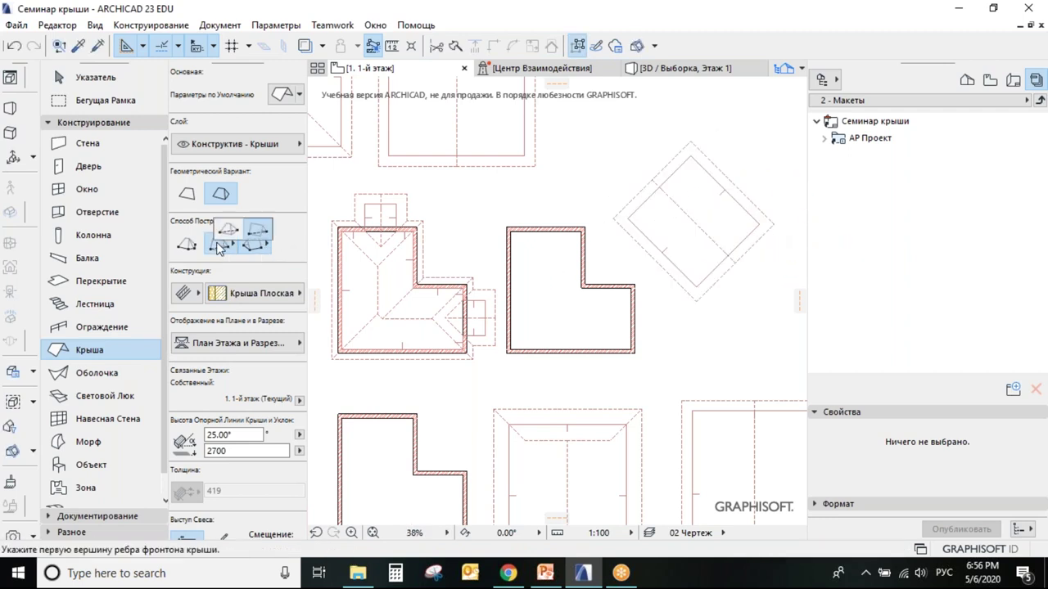
# Draw a hipped roof with the orthogonal rectangular method north of the rotated gabled roof
pyautogui.click(221, 240)
pyautogui.moveTo(706, 104); pyautogui.dragTo(581, 235, button='middle')
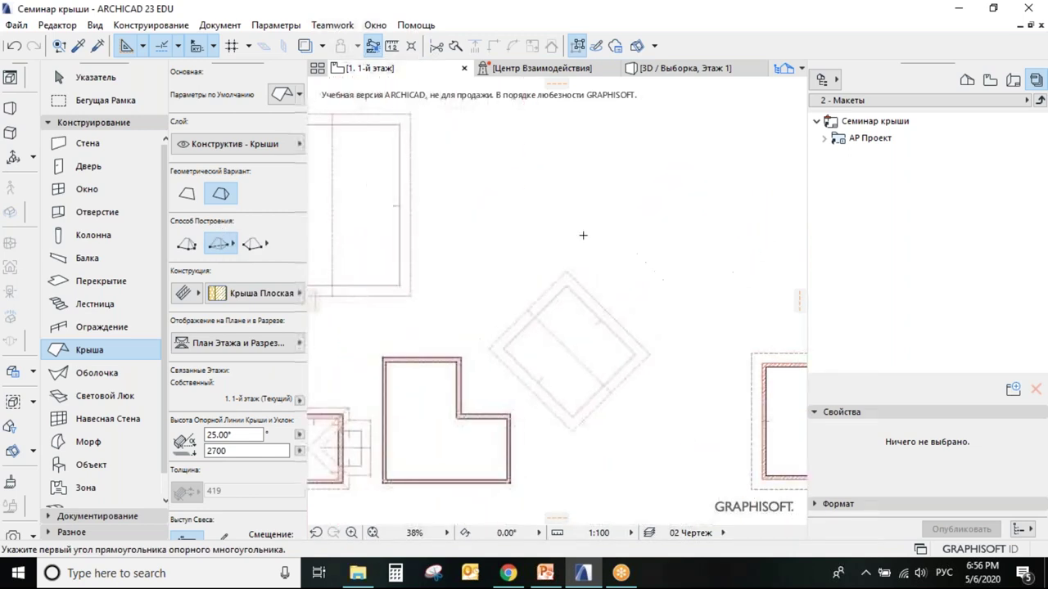
pyautogui.click(536, 214)
pyautogui.click(637, 123)
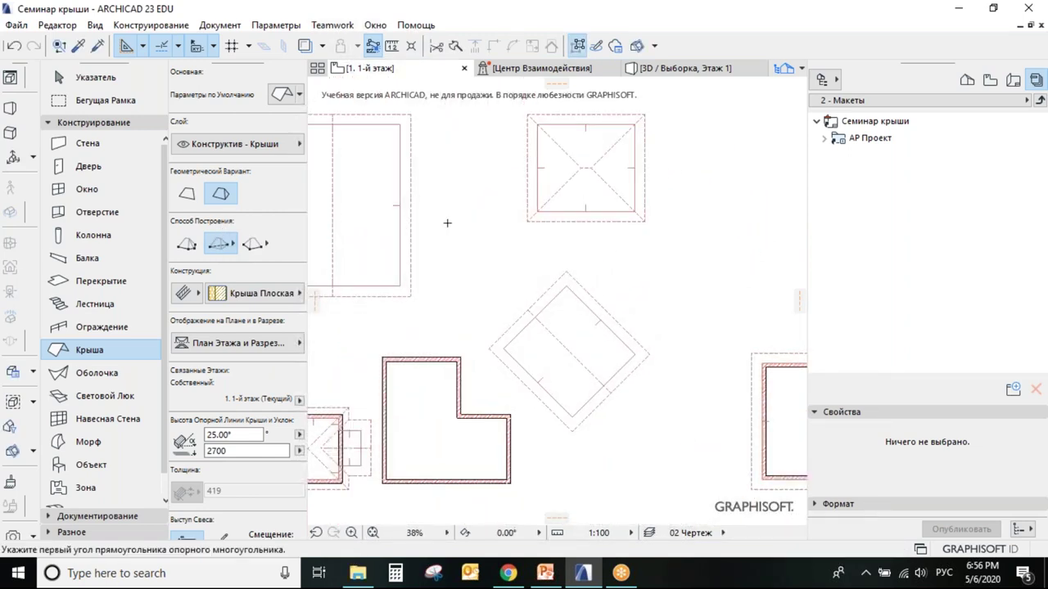
# Draw a second rotated gabled roof southeast of the small hipped roof, and leave the Roof tool
pyautogui.click(253, 245)
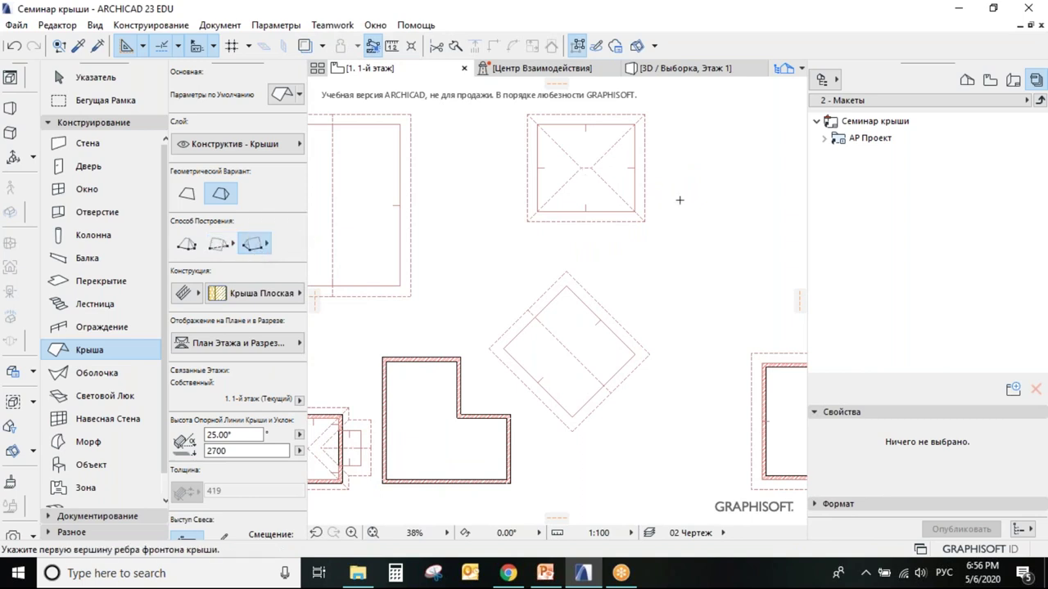
pyautogui.moveTo(688, 227); pyautogui.dragTo(537, 273, button='middle')
pyautogui.click(528, 307)
pyautogui.click(602, 229)
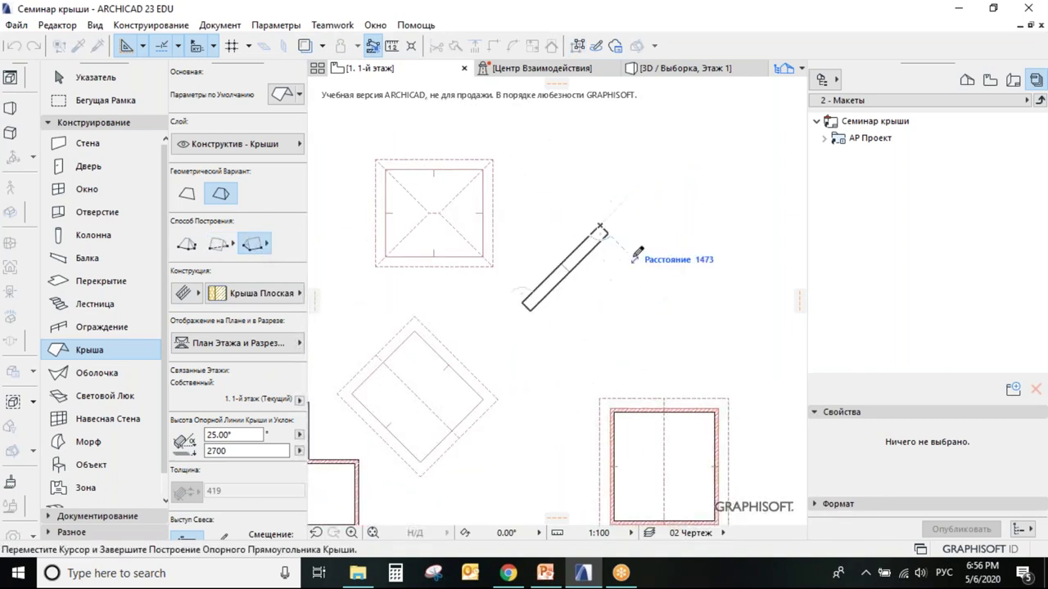
pyautogui.click(720, 323)
pyautogui.scroll(-3, 554, 289)
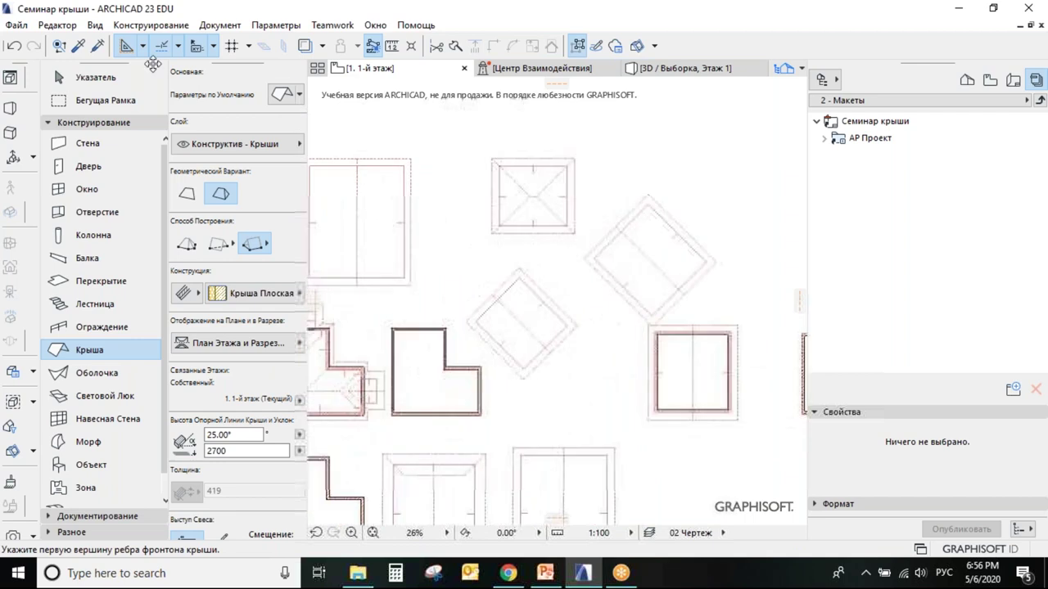
pyautogui.click(72, 78)
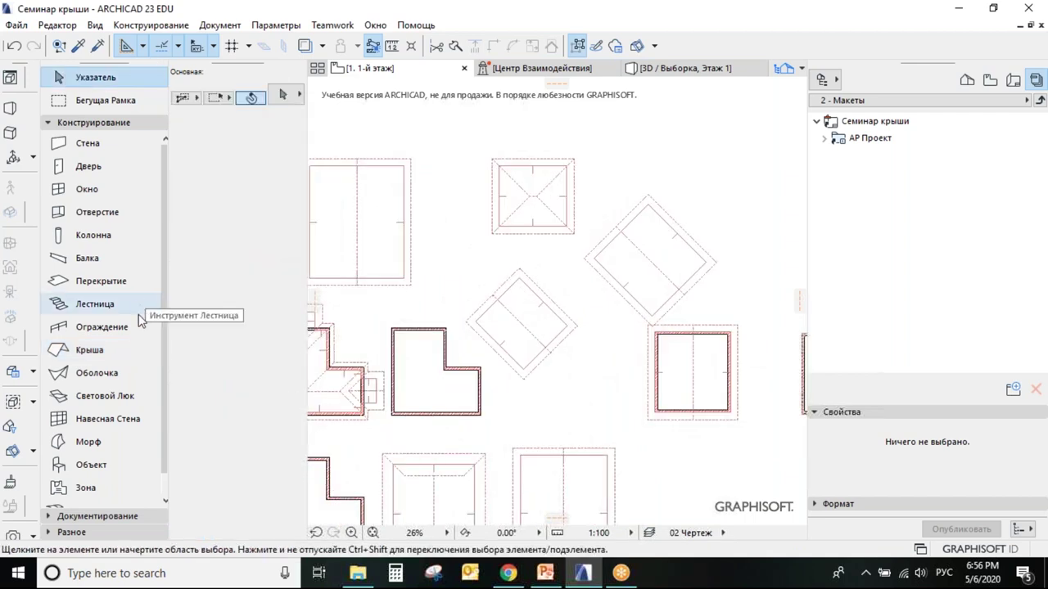
pyautogui.click(128, 353)
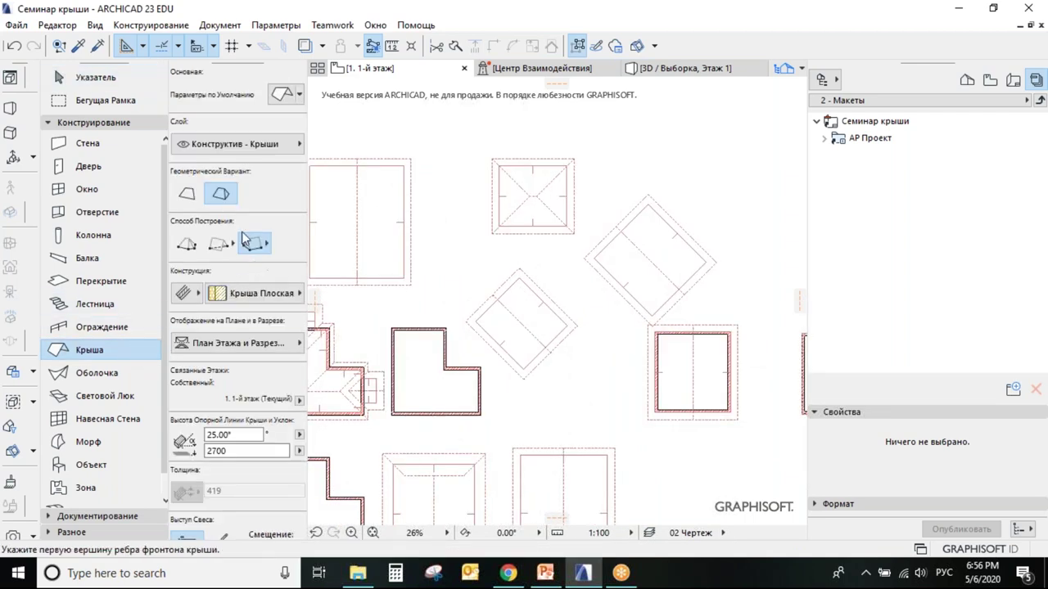
pyautogui.scroll(-2, 582, 251)
pyautogui.scroll(-2, 584, 257)
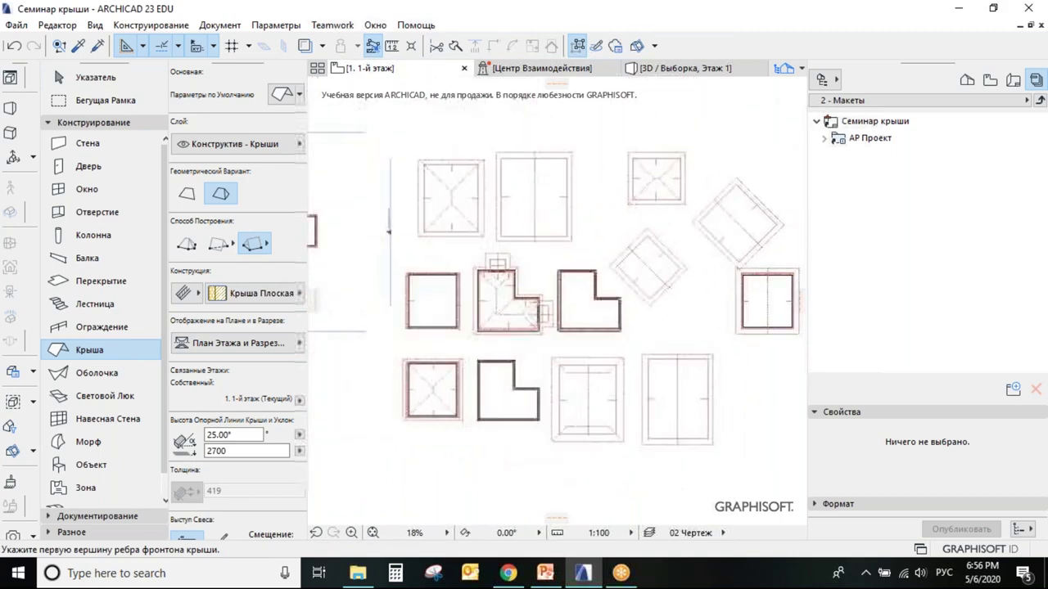
pyautogui.scroll(2, 462, 199)
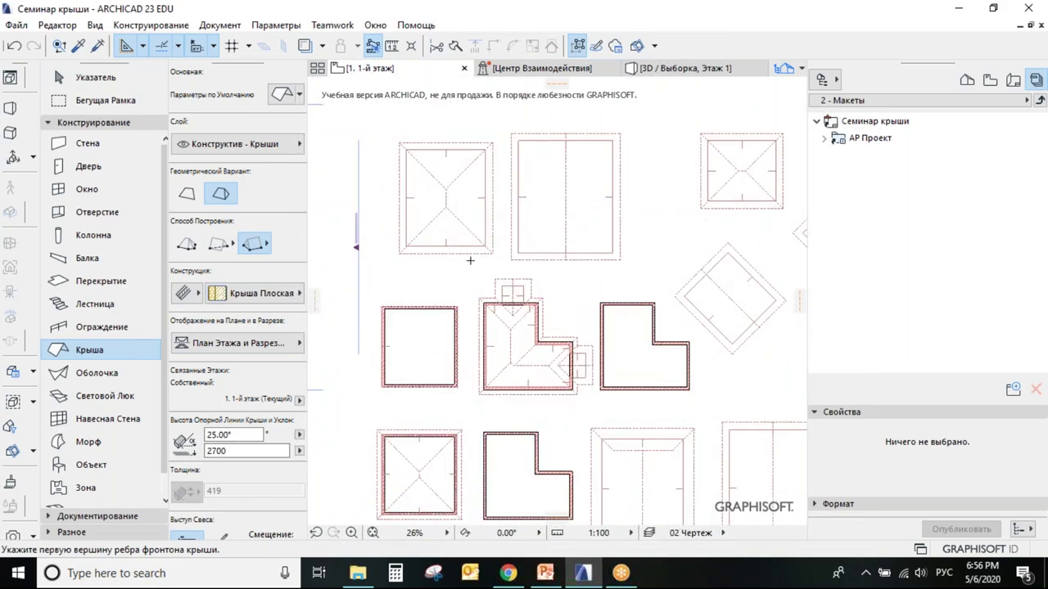
pyautogui.press('Escape')
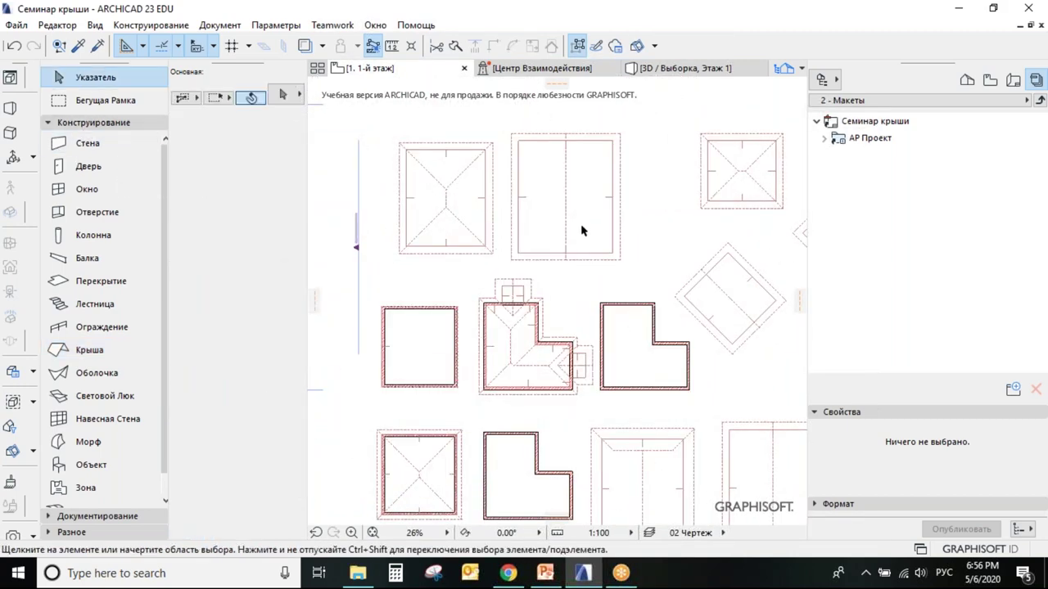
# Select the multi-plane roof with the two projecting gabled bays on the middle L-shaped house
pyautogui.scroll(-1, 564, 304)
pyautogui.hscroll(-5, 515, 289)
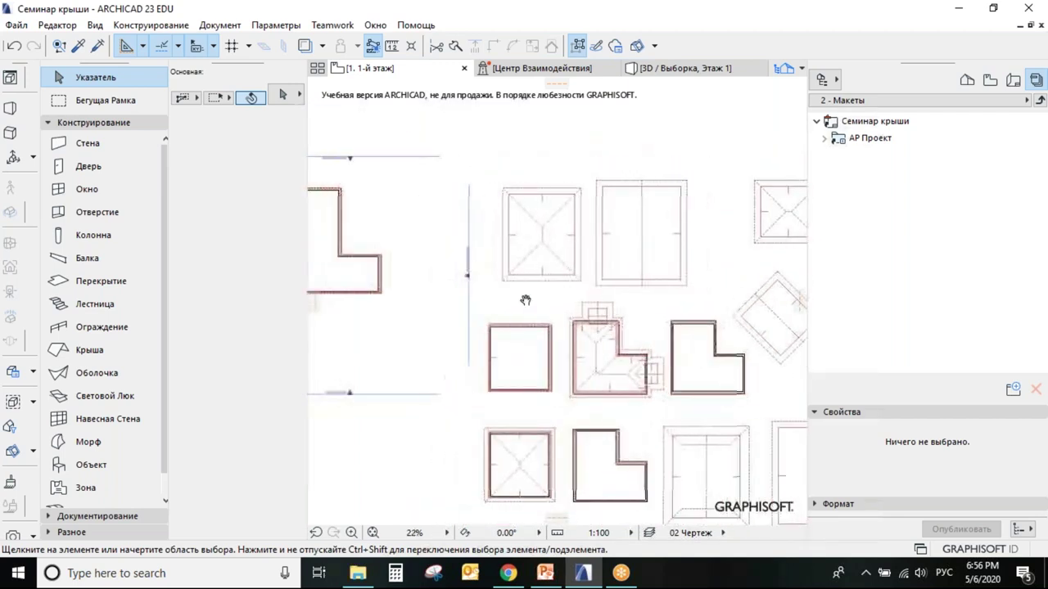
pyautogui.moveTo(653, 273); pyautogui.dragTo(491, 241, button='middle')
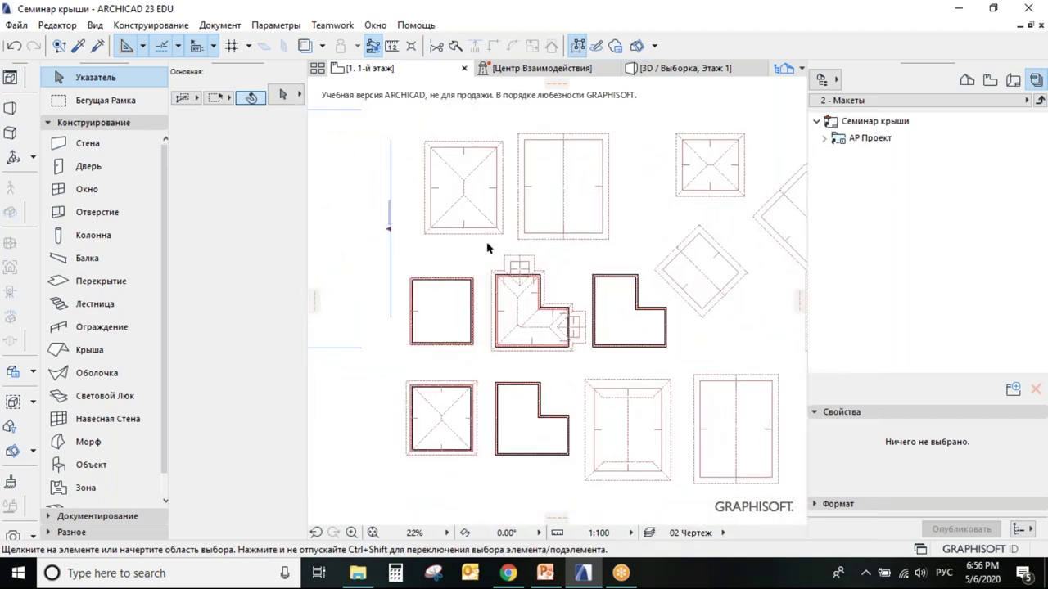
pyautogui.scroll(2, 556, 282)
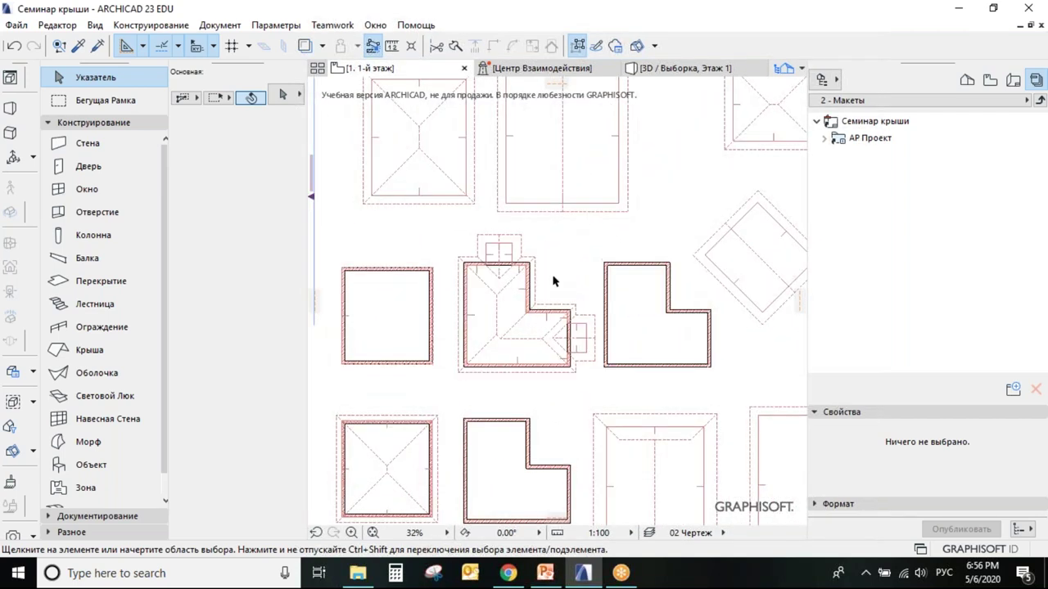
pyautogui.scroll(3, 548, 316)
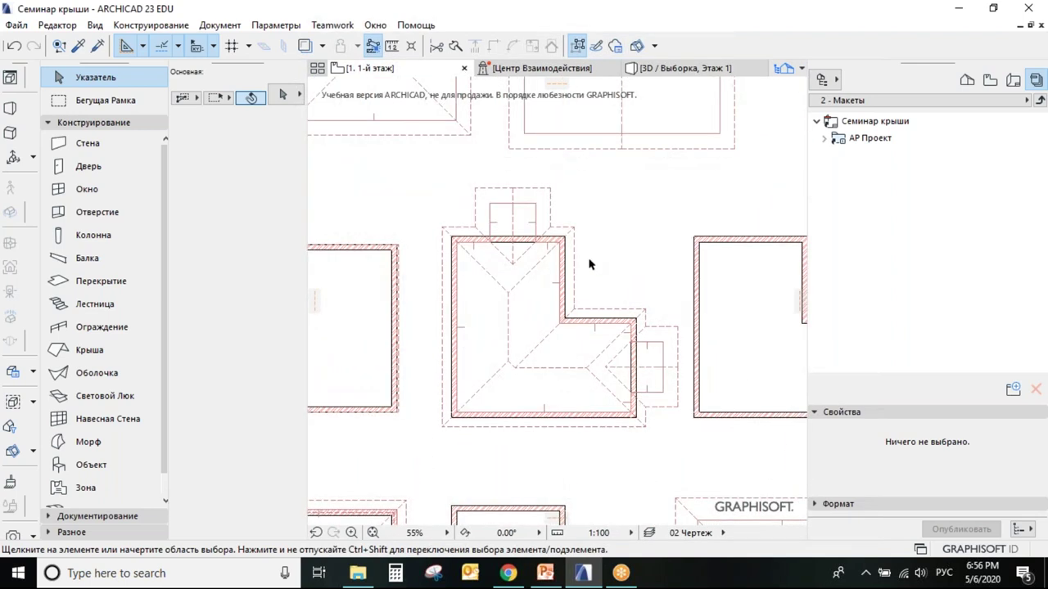
pyautogui.click(549, 227)
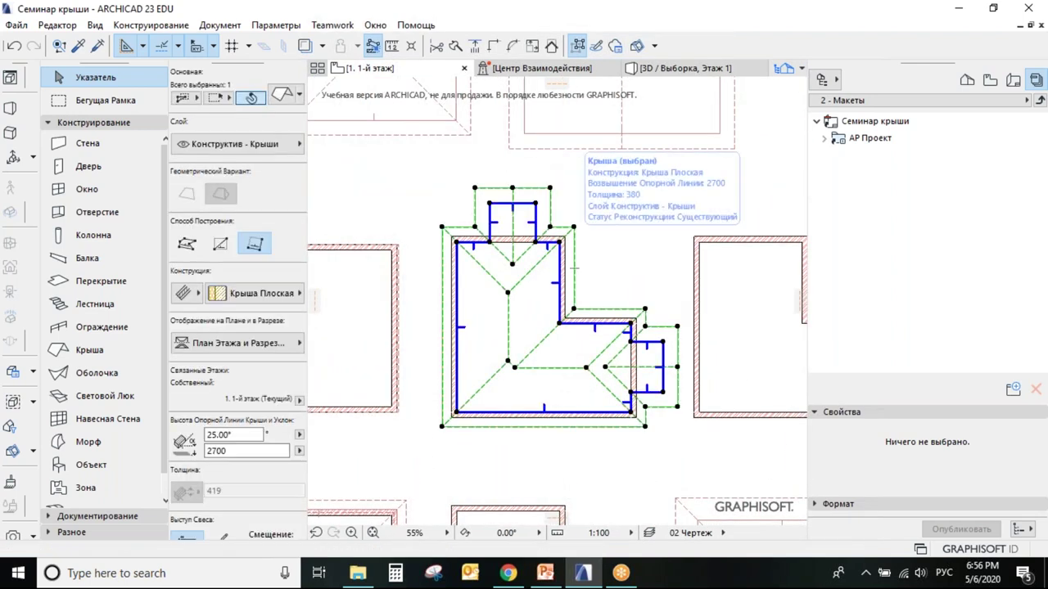
# Inspect the roof with the two projecting gabled bays in 3D, return to the 1st-storey floor plan and deselect it
pyautogui.press('F5')
pyautogui.keyDown('shift'); pyautogui.moveTo(500, 415); pyautogui.dragTo(626, 399, button='middle'); pyautogui.keyUp('shift')
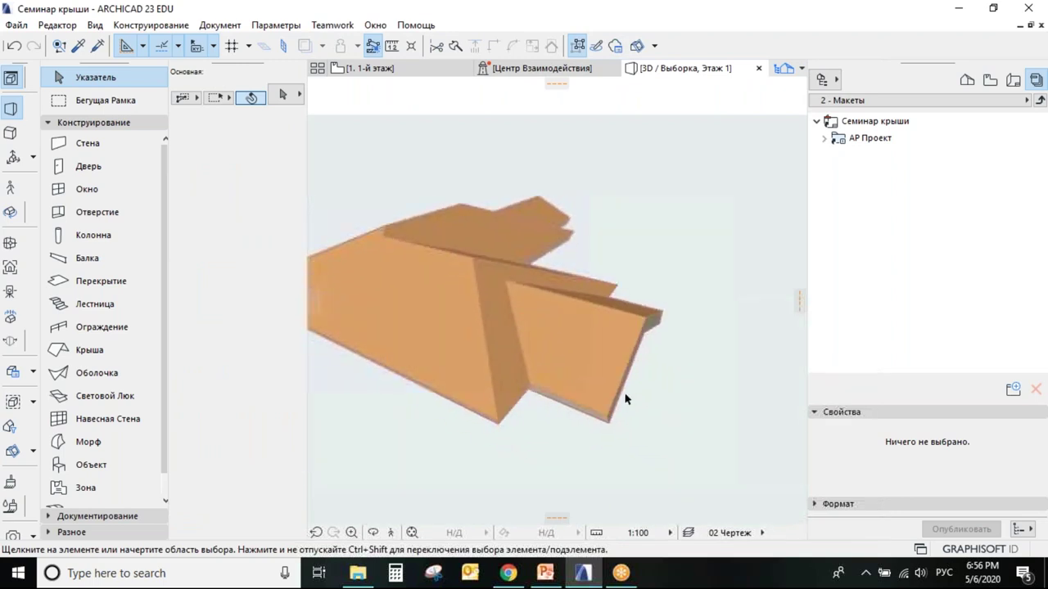
pyautogui.click(400, 68)
pyautogui.click(602, 231)
# Create a multi-plane hipped roof over the lower L-shaped house following its outer wall outline, and leave the Roof tool
pyautogui.scroll(-4, 598, 251)
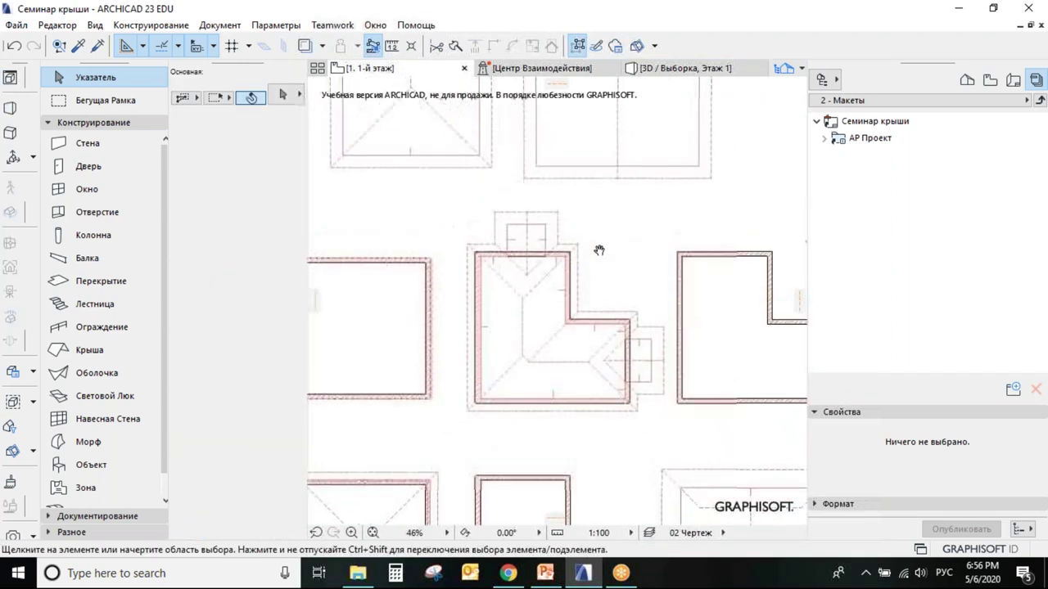
pyautogui.scroll(-3, 491, 243)
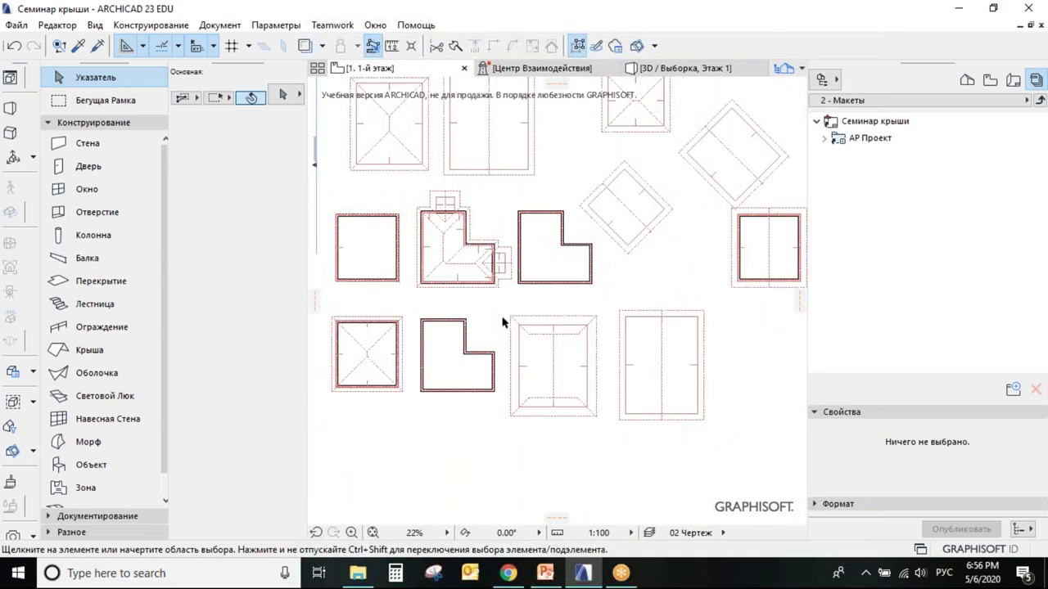
pyautogui.moveTo(427, 382); pyautogui.dragTo(457, 384, button='middle')
pyautogui.scroll(1, 485, 270)
pyautogui.click(90, 350)
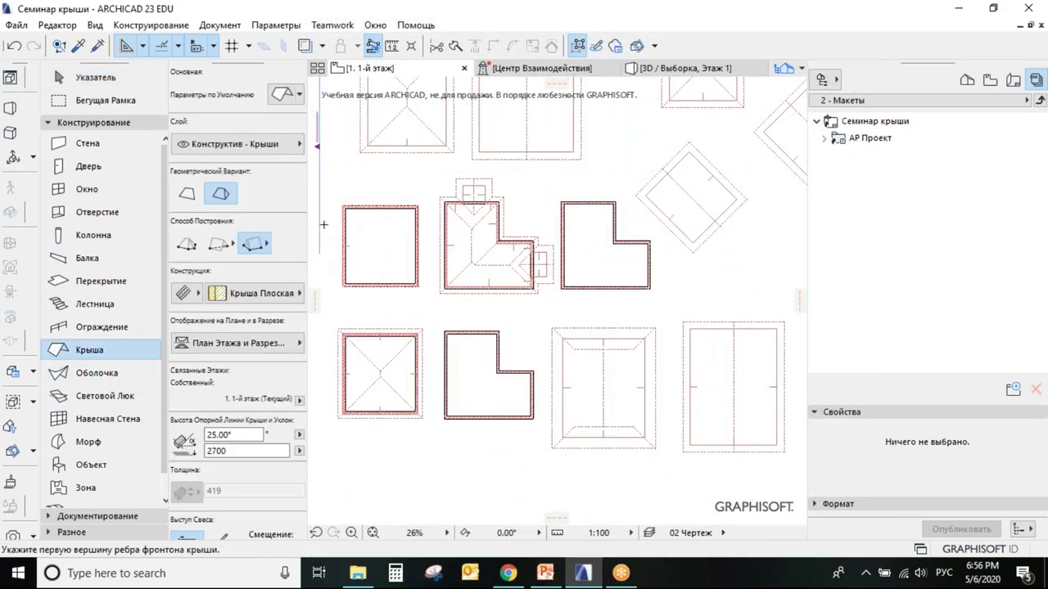
pyautogui.scroll(2, 478, 408)
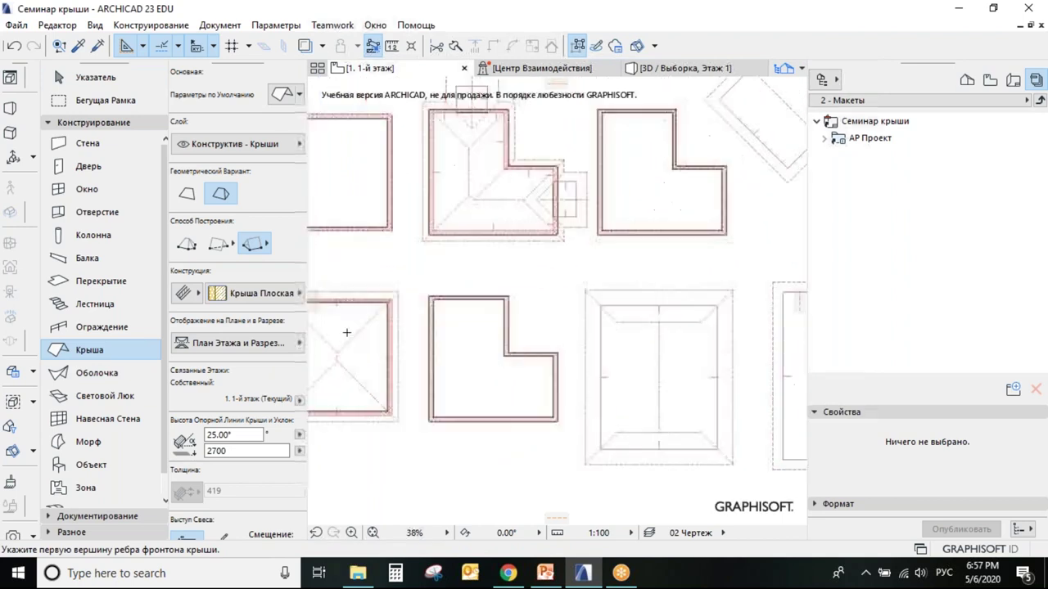
pyautogui.click(219, 251)
pyautogui.click(442, 323)
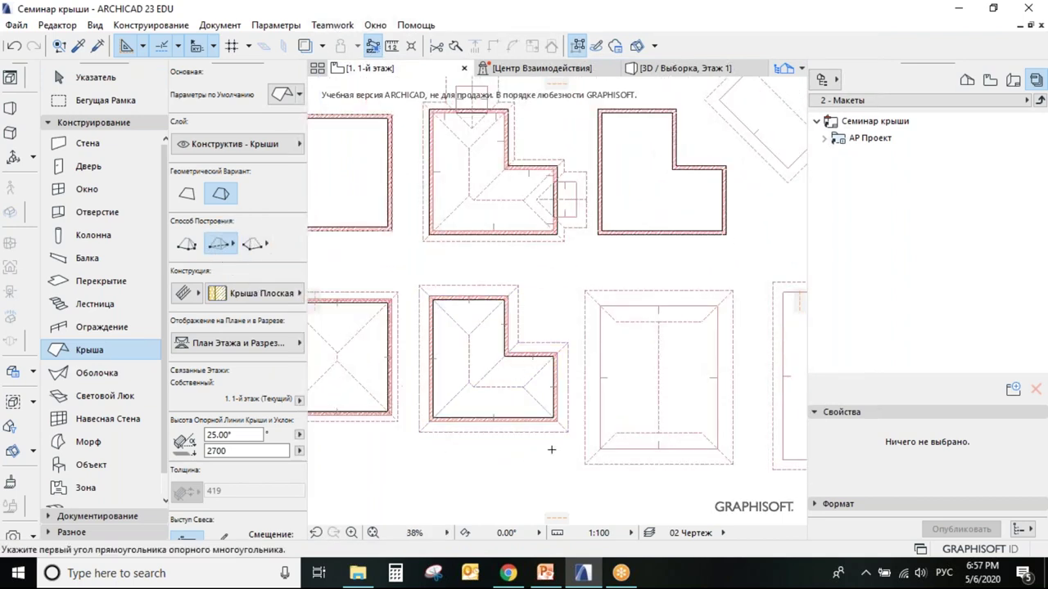
pyautogui.click(91, 77)
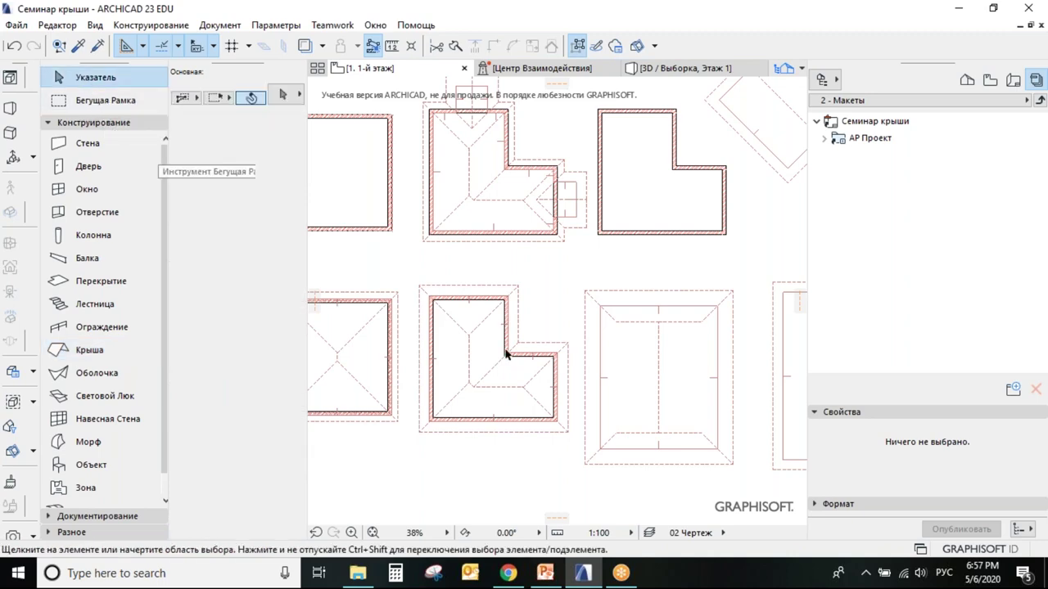
# Select the new L-shaped roof and move the two eave corners bordering its inner notch about 907 mm east to widen that overhang
pyautogui.scroll(3, 486, 434)
pyautogui.click(570, 362)
pyautogui.moveTo(580, 216); pyautogui.dragTo(605, 224, button='middle')
pyautogui.scroll(3, 499, 303)
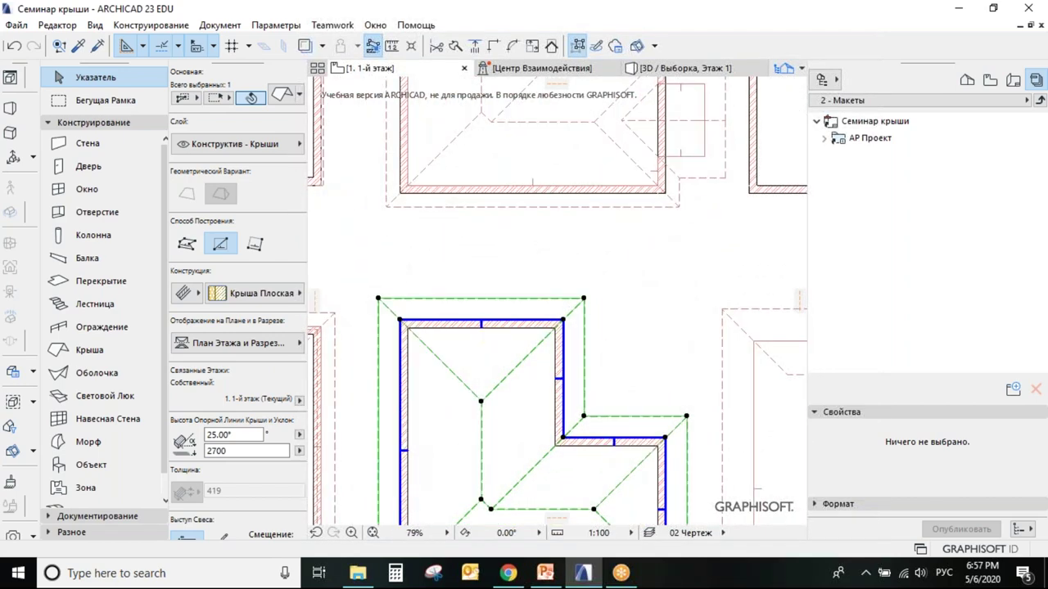
pyautogui.moveTo(531, 309)
pyautogui.scroll(-2, 554, 351)
pyautogui.moveTo(554, 352); pyautogui.dragTo(679, 292, button='middle')
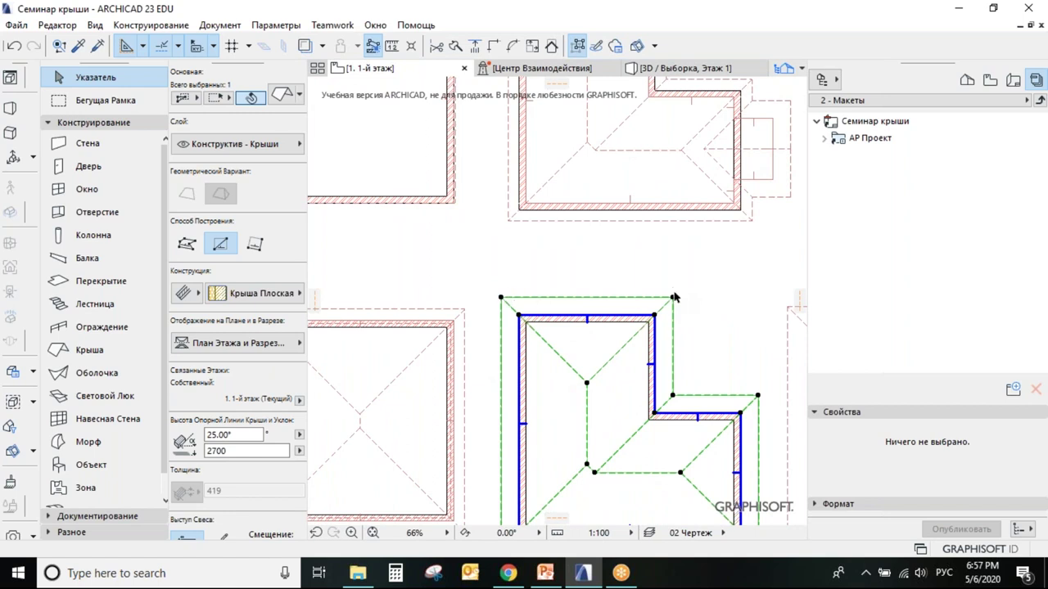
pyautogui.click(672, 298)
pyautogui.click(379, 137)
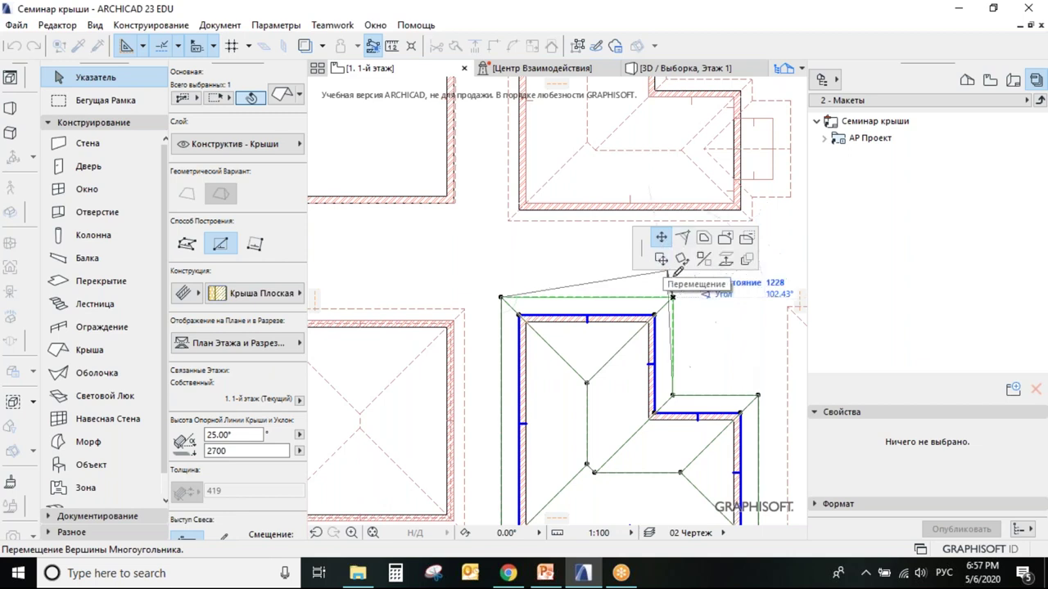
pyautogui.click(692, 297)
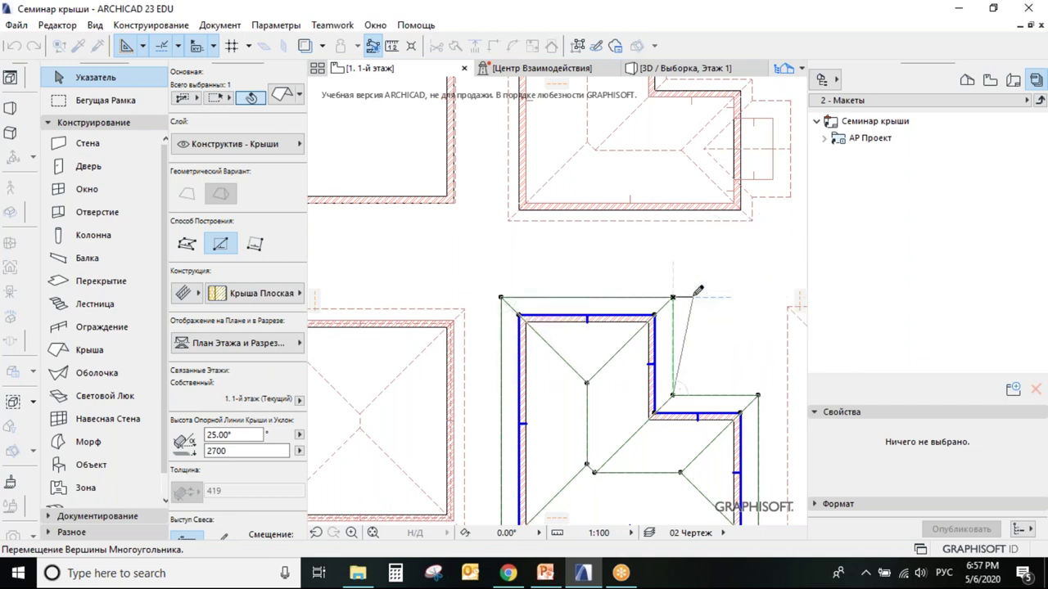
pyautogui.click(672, 395)
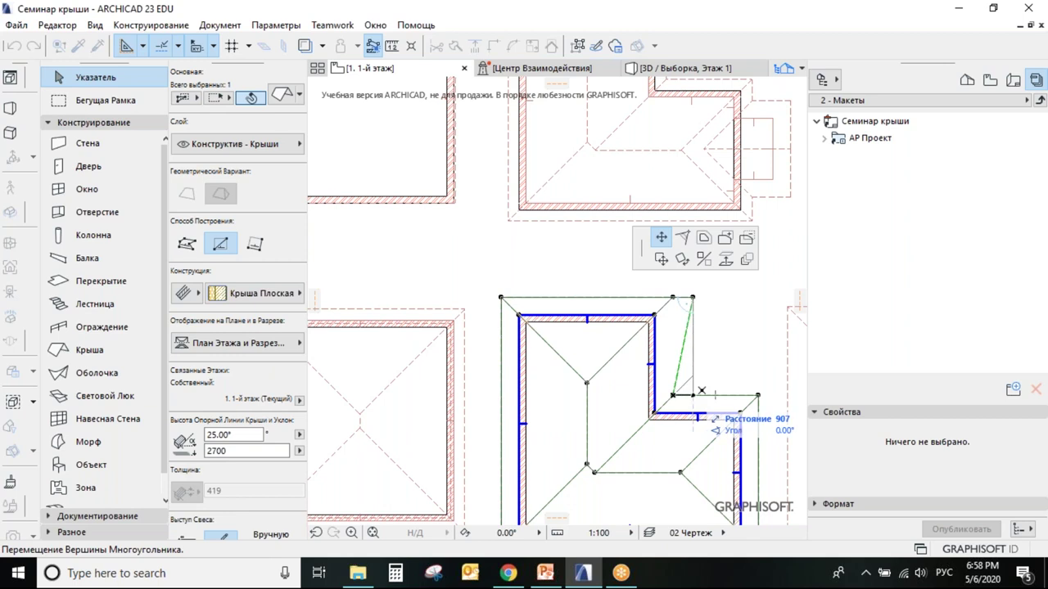
pyautogui.click(693, 395)
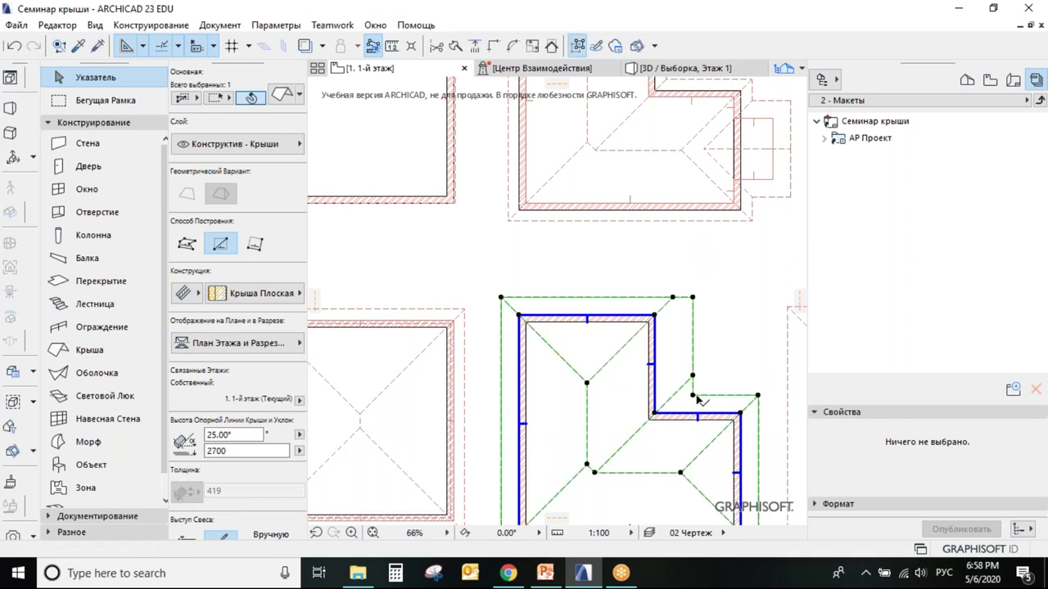
pyautogui.click(672, 297)
pyautogui.moveTo(714, 341); pyautogui.dragTo(679, 377, button='middle')
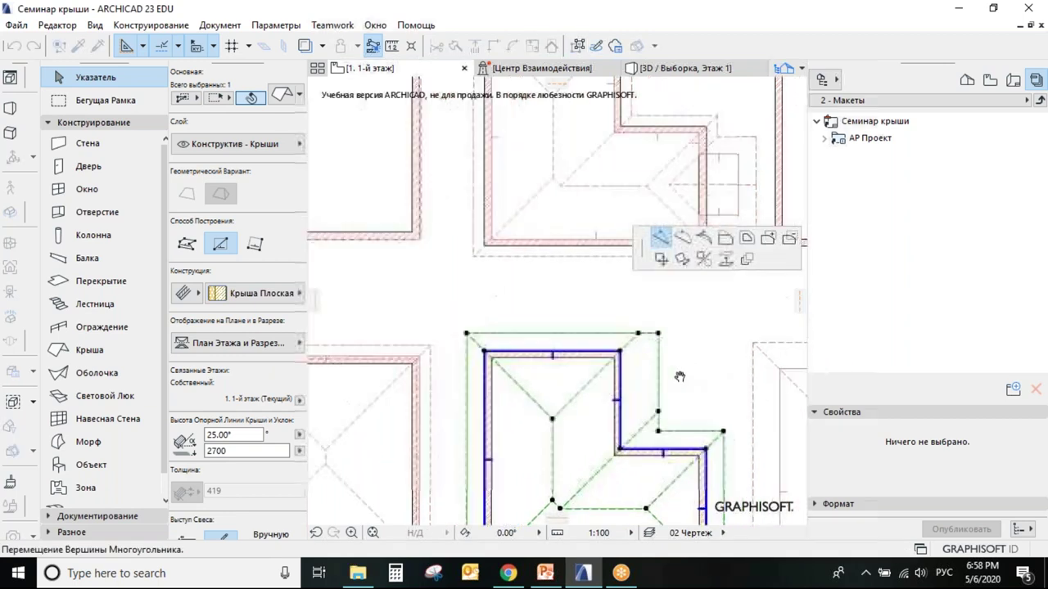
pyautogui.click(658, 335)
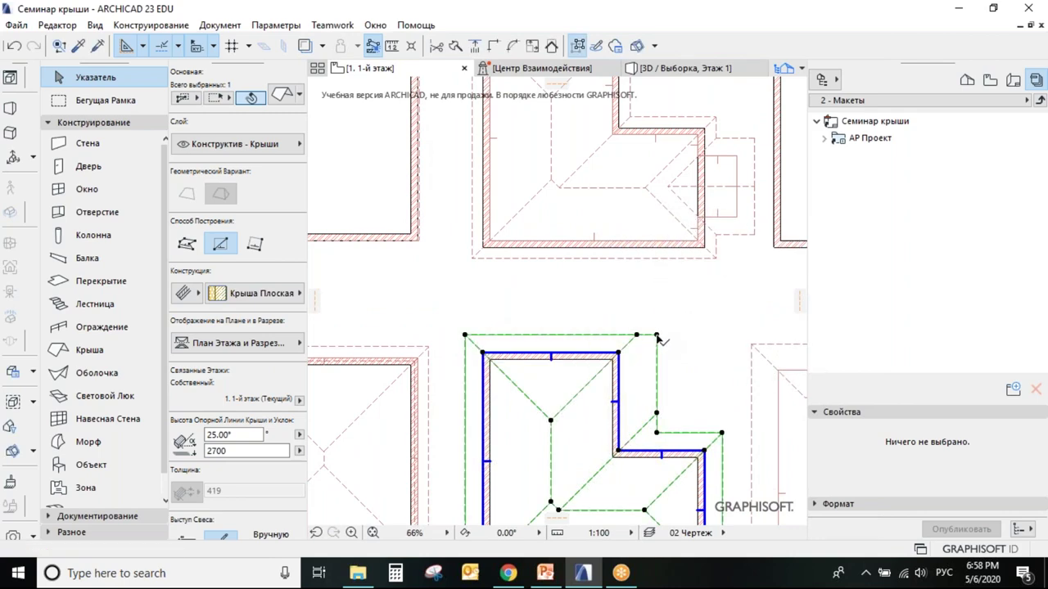
pyautogui.click(658, 335)
pyautogui.click(682, 237)
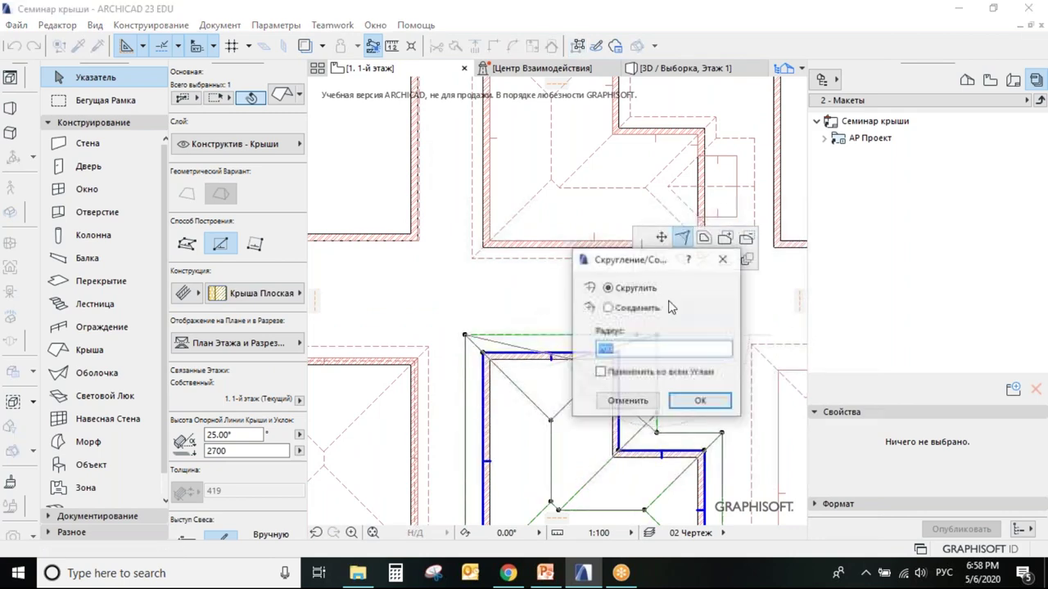
pyautogui.click(628, 401)
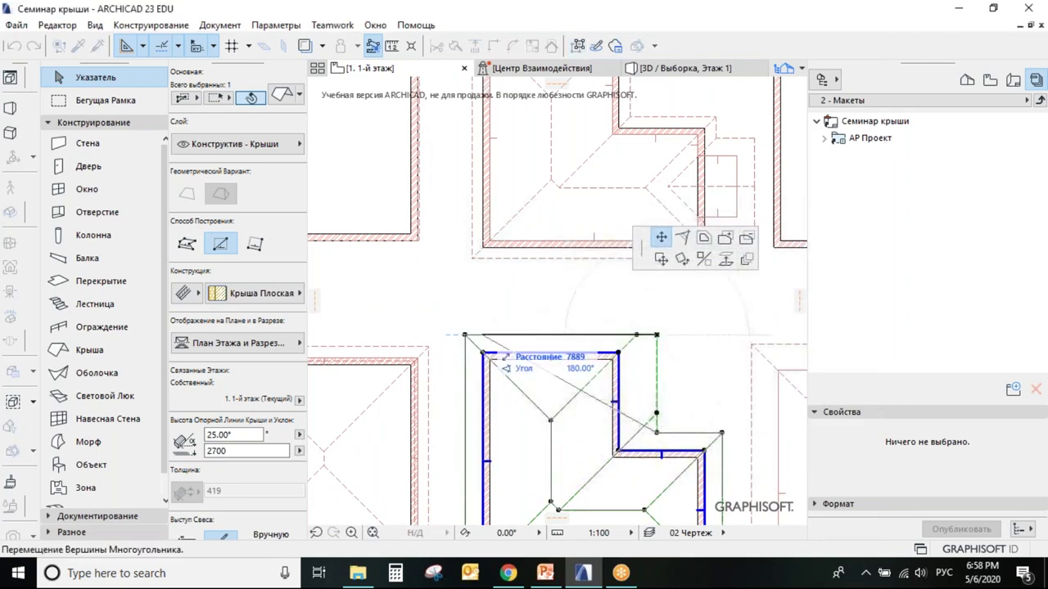
pyautogui.scroll(2, 464, 334)
pyautogui.click(471, 334)
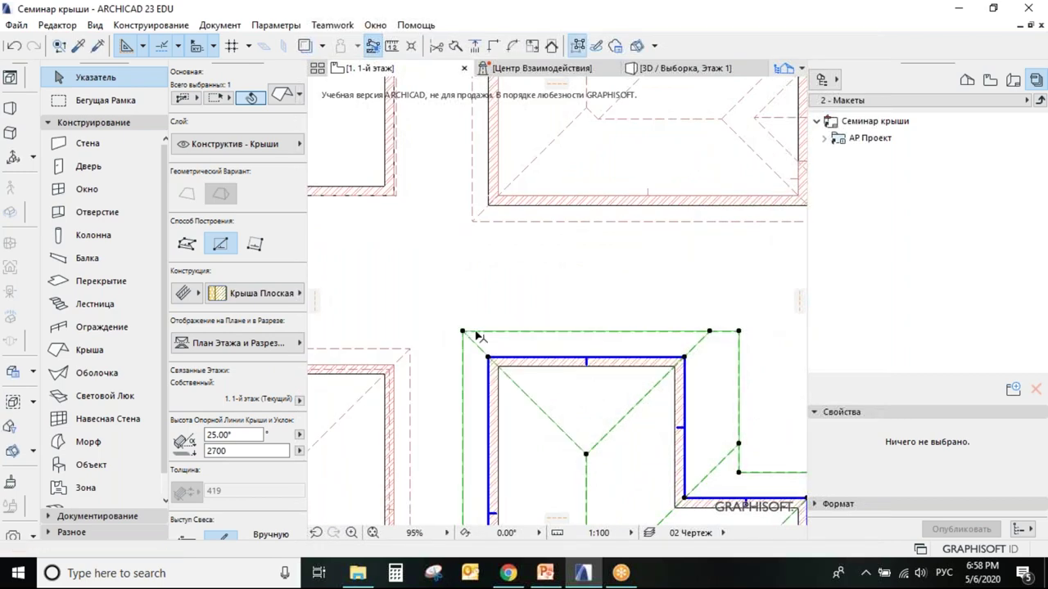
# Try rounding the roof's northwest eave corner with a fillet of radius 1000, and undo it
pyautogui.scroll(5, 475, 332)
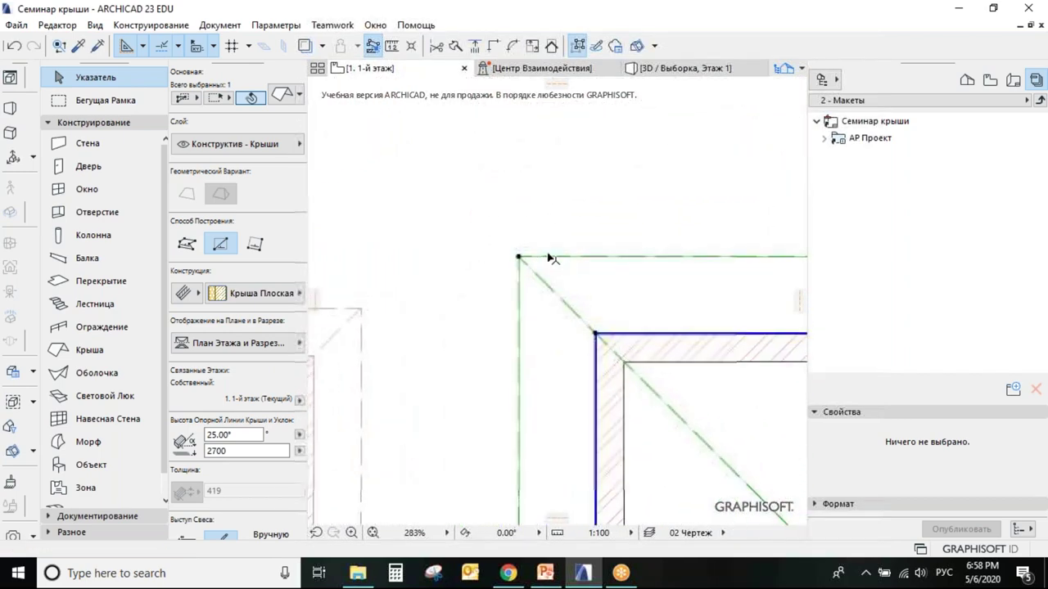
pyautogui.click(518, 257)
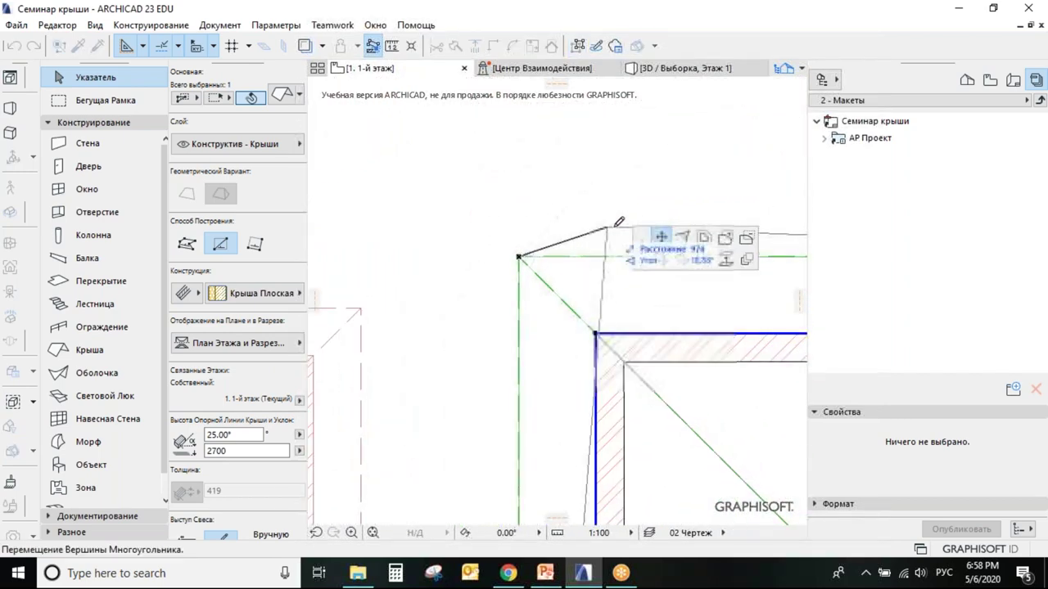
pyautogui.click(683, 239)
pyautogui.moveTo(500, 185); pyautogui.dragTo(329, 164)
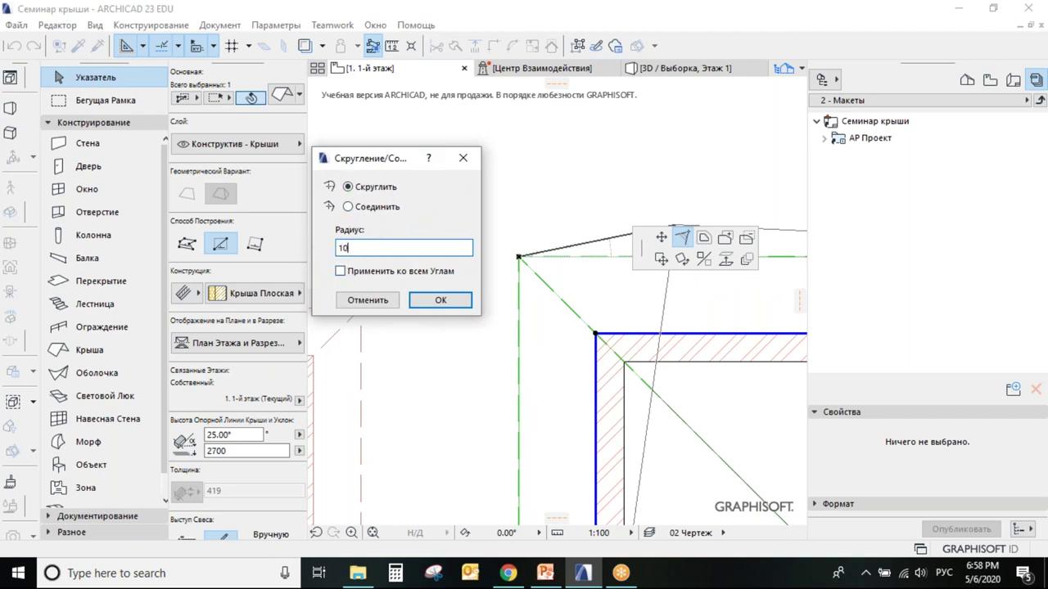
pyautogui.click(433, 300)
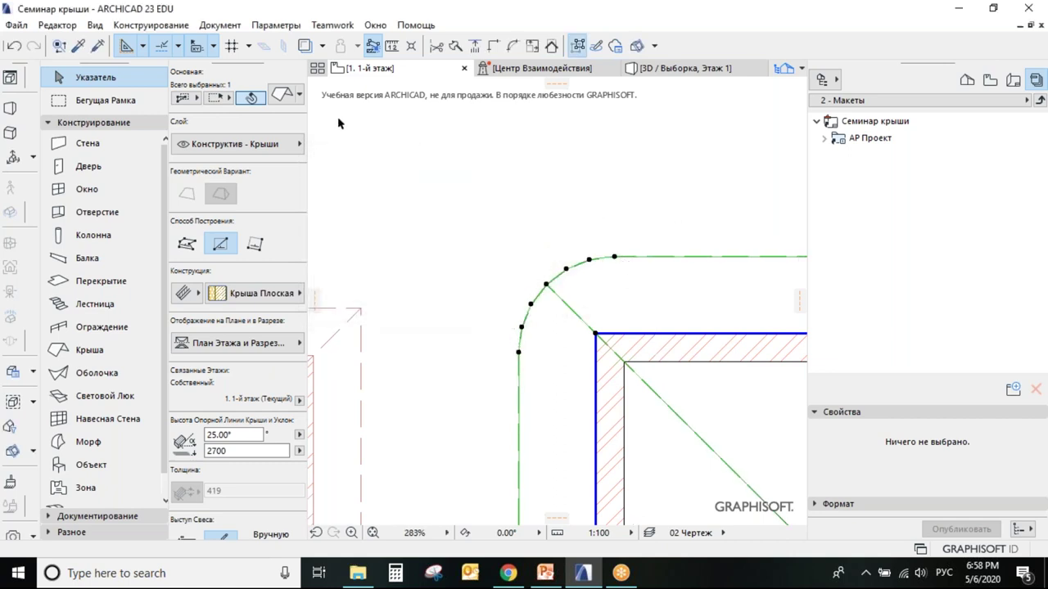
pyautogui.click(13, 45)
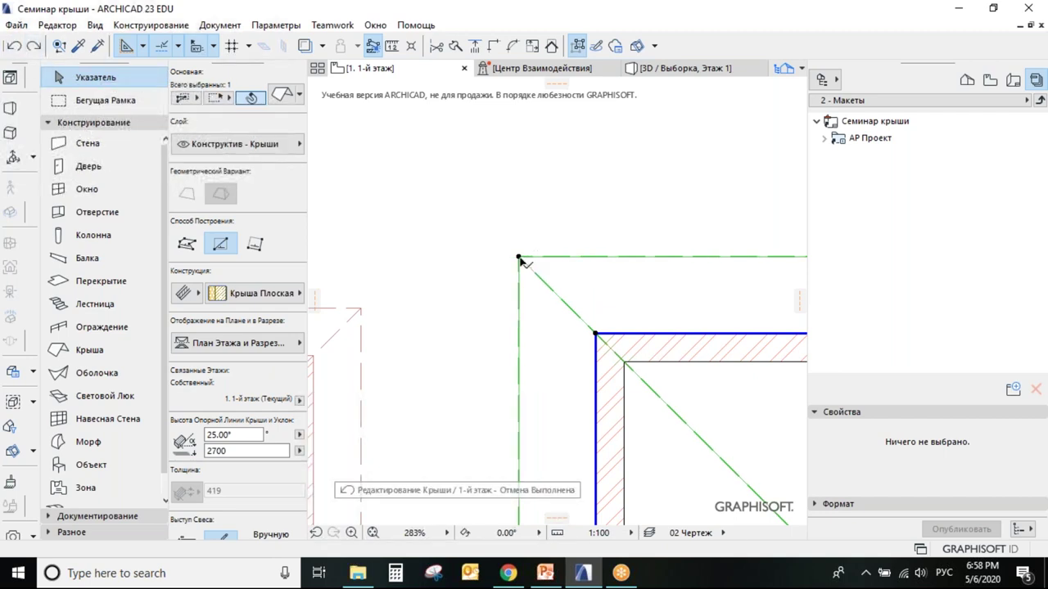
# Try chamfering the roof's northwest eave corner with the join option (Соединить) at 1000, and undo it
pyautogui.click(518, 258)
pyautogui.click(643, 189)
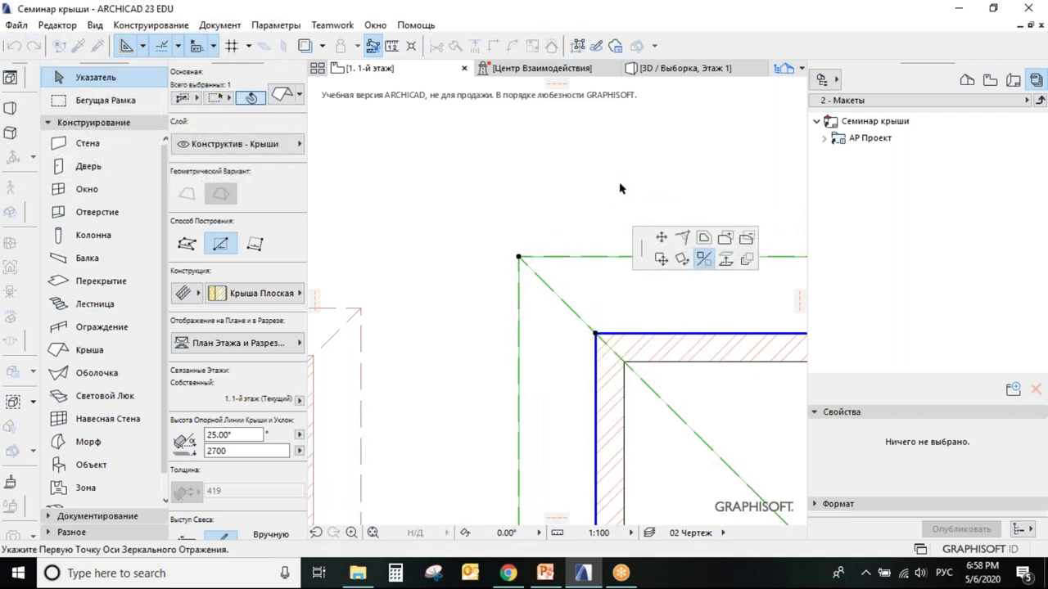
pyautogui.click(682, 239)
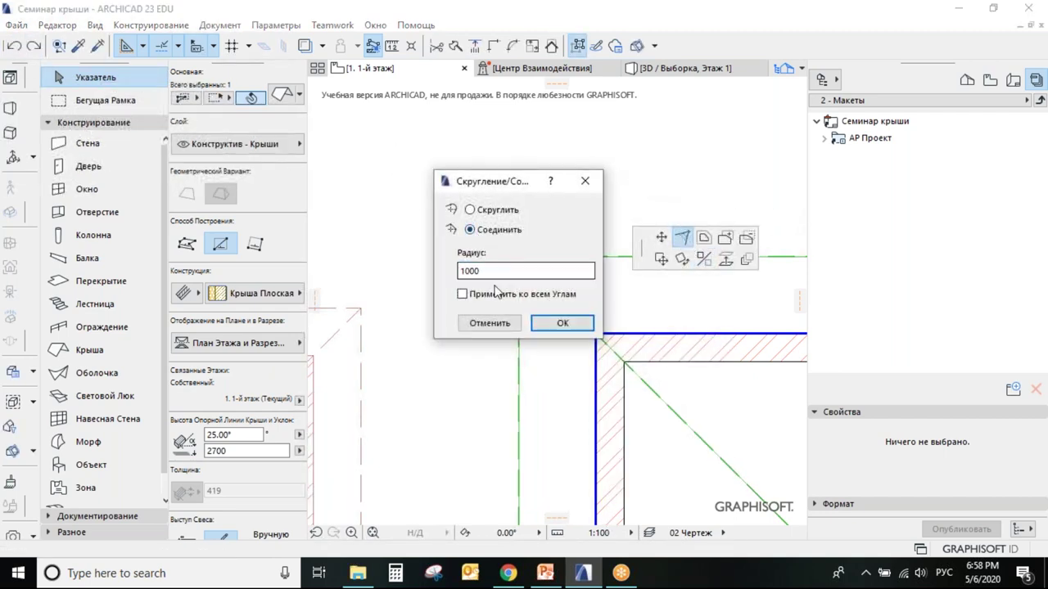
pyautogui.click(561, 324)
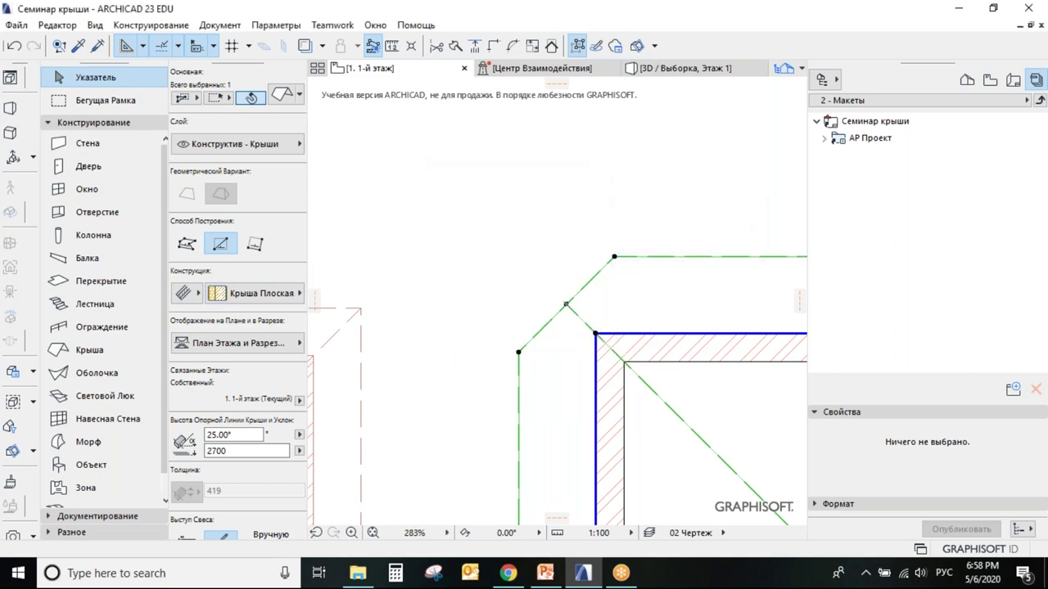
pyautogui.click(15, 46)
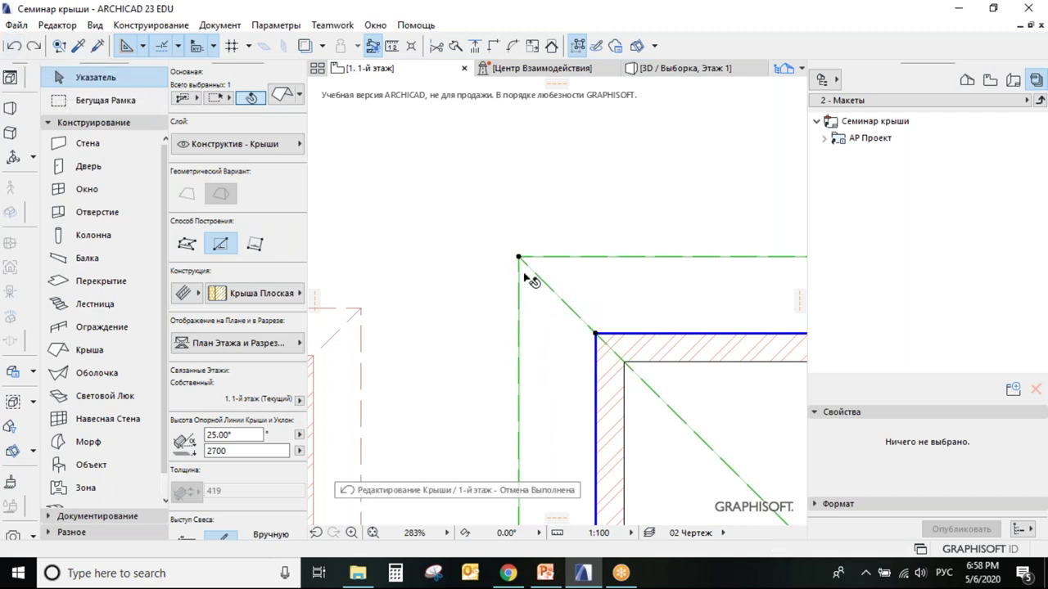
# Start the Fillet/Chamfer operation on the northwest eave corner of the lower L-shaped roof
pyautogui.scroll(-5, 524, 278)
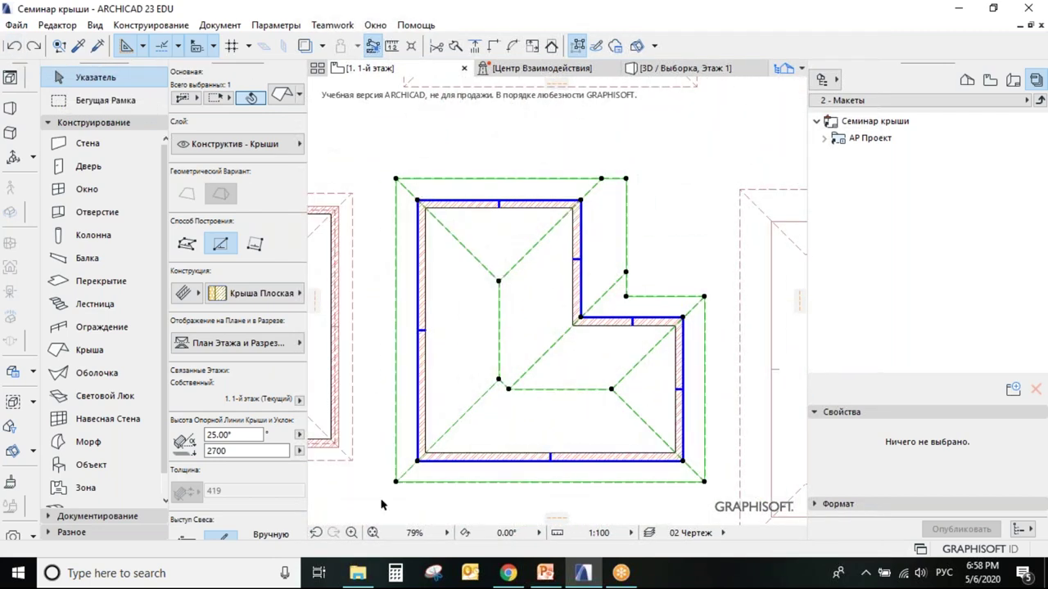
pyautogui.click(396, 179)
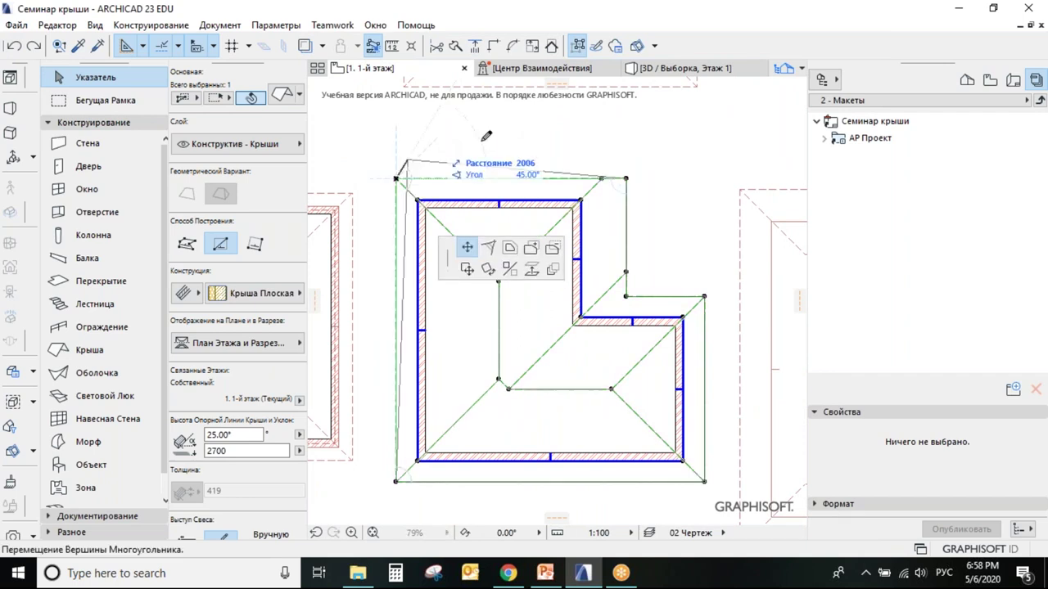
pyautogui.click(683, 237)
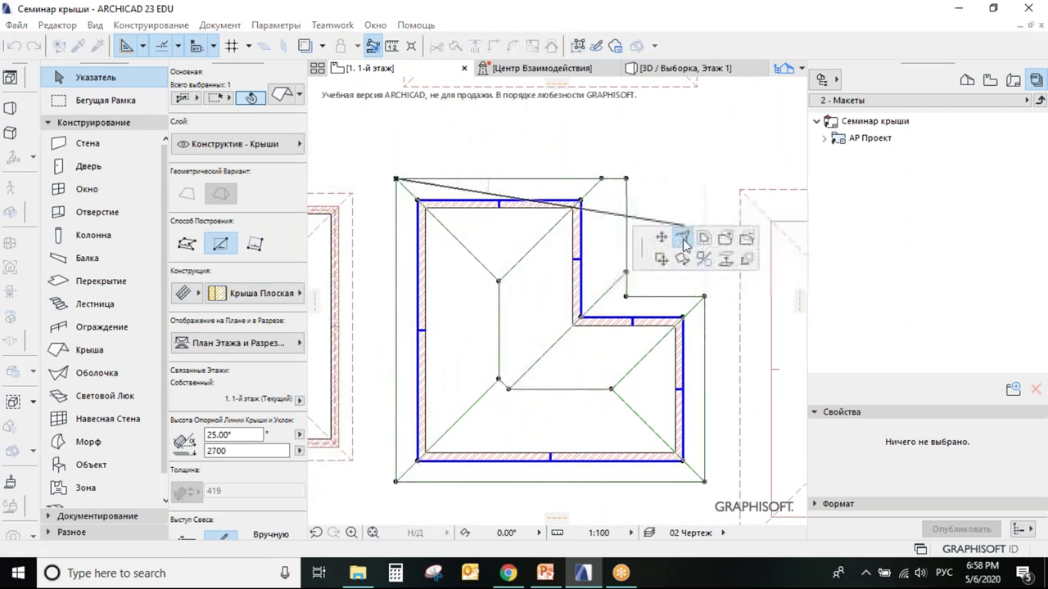
# Round all the eaves corners of the L-shaped roof and inspect the rounded roof in 3D
pyautogui.click(347, 131)
pyautogui.click(438, 246)
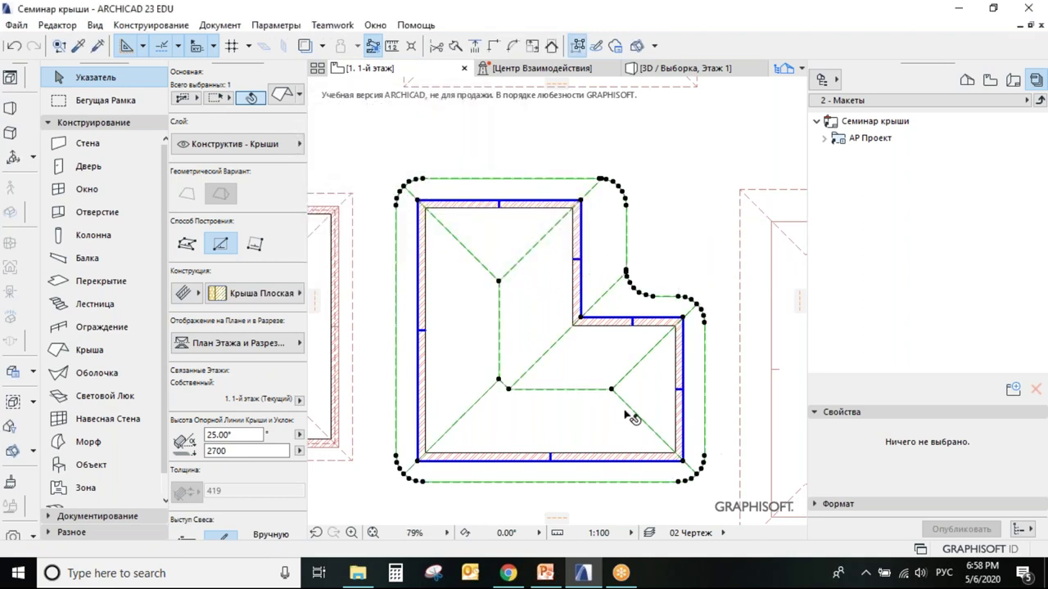
pyautogui.press('F3')
pyautogui.click(412, 533)
pyautogui.click(585, 367)
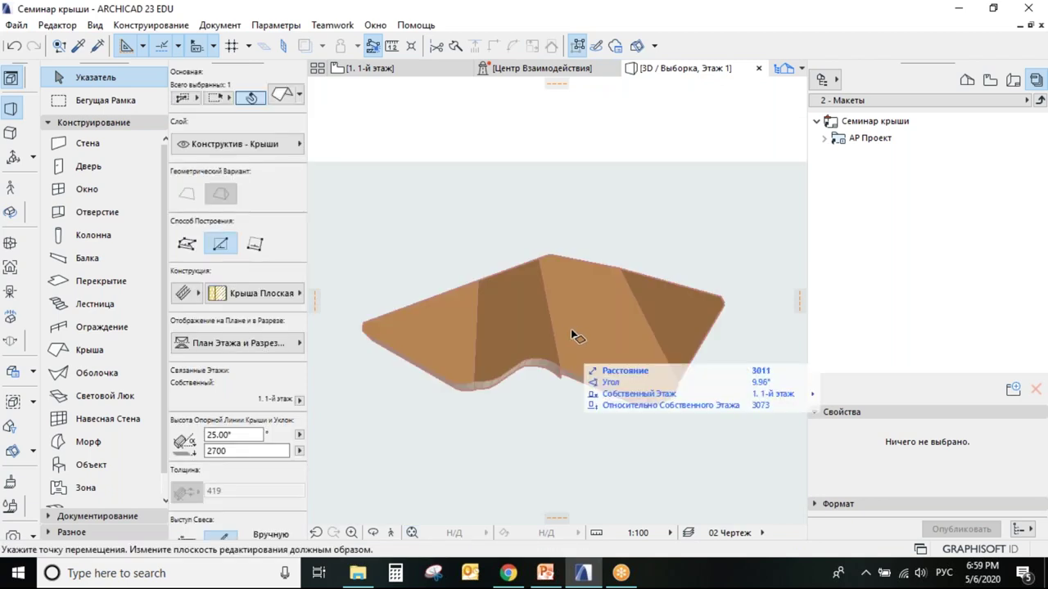
pyautogui.click(647, 401)
pyautogui.click(373, 533)
pyautogui.moveTo(426, 385); pyautogui.dragTo(543, 391)
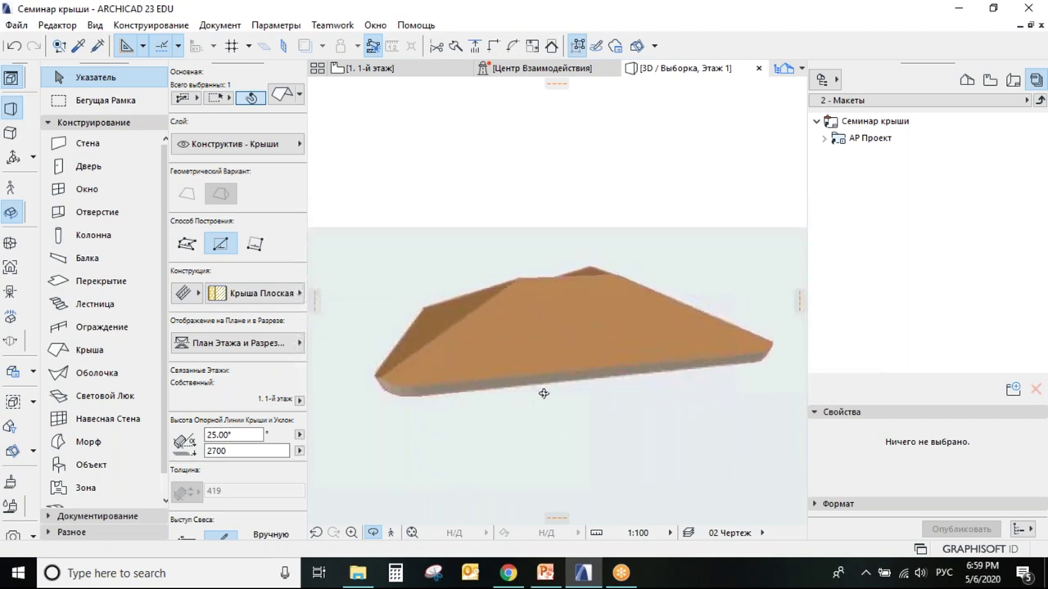
# Return to the 1st-floor plan and undo the rounding of the roof's eaves corners
pyautogui.click(395, 74)
pyautogui.click(659, 208)
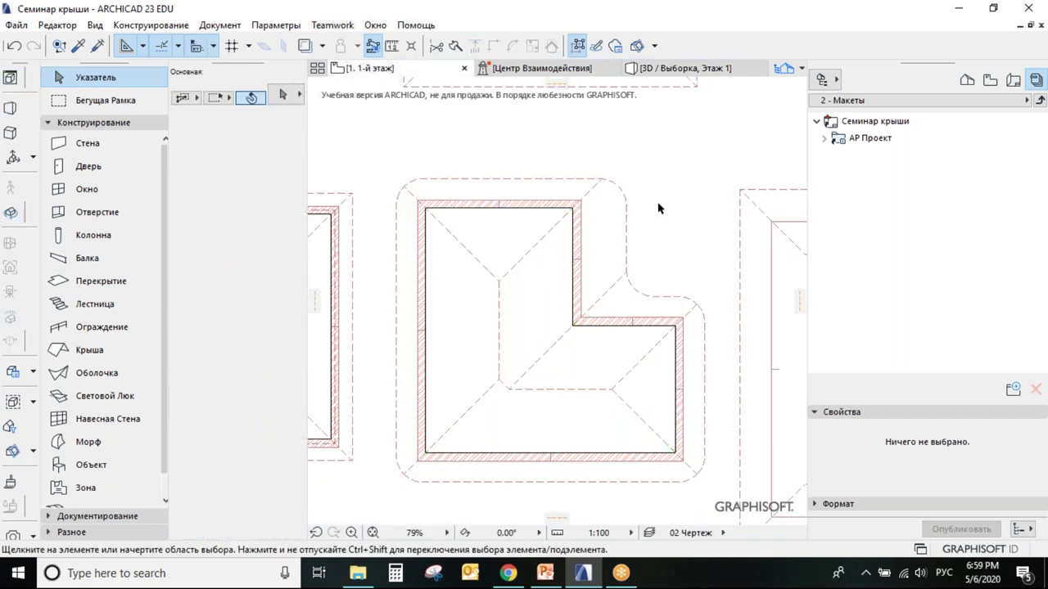
pyautogui.click(13, 47)
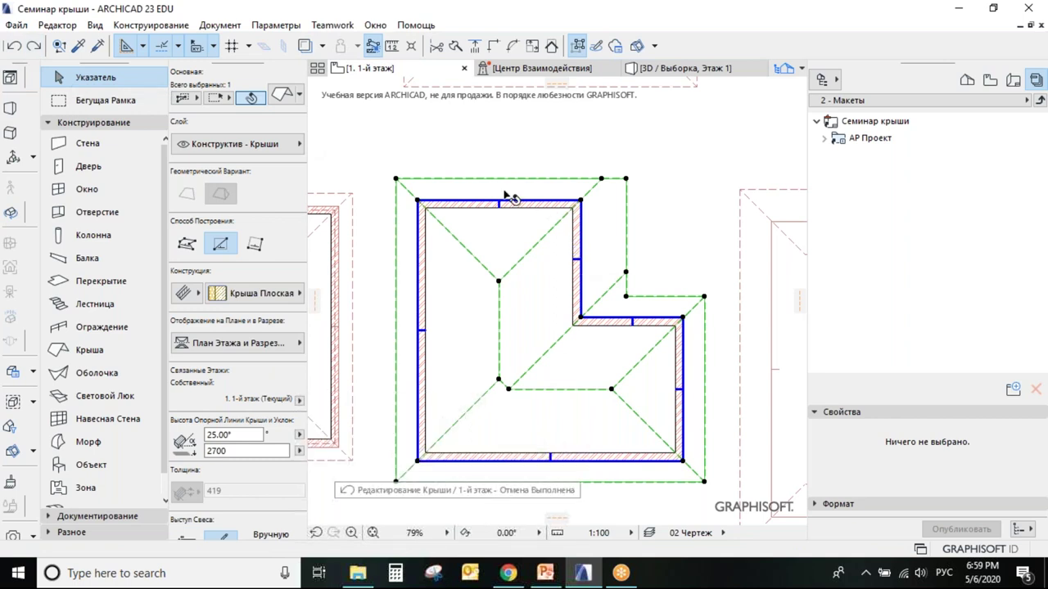
# Add a rectangular projection to the middle of the upper pivot edge of the L-shaped roof's reference polygon
pyautogui.scroll(1, 573, 214)
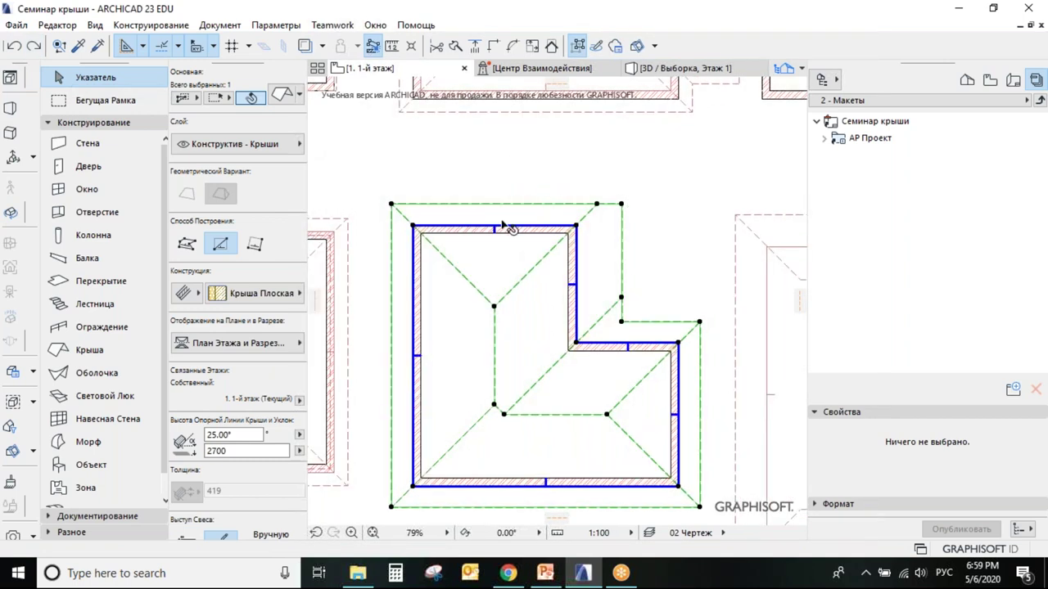
pyautogui.scroll(3, 545, 253)
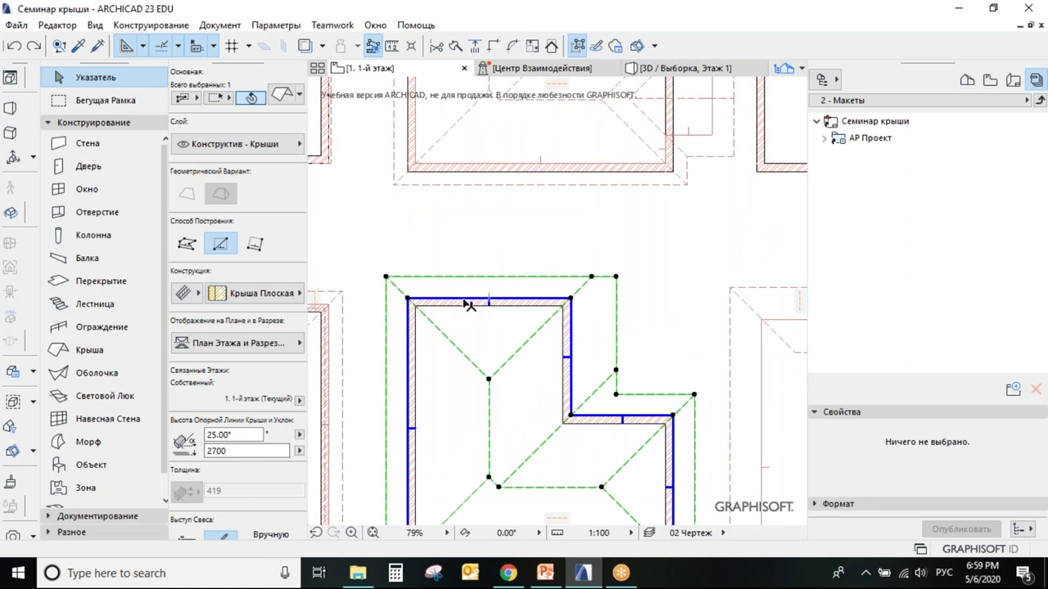
pyautogui.click(468, 303)
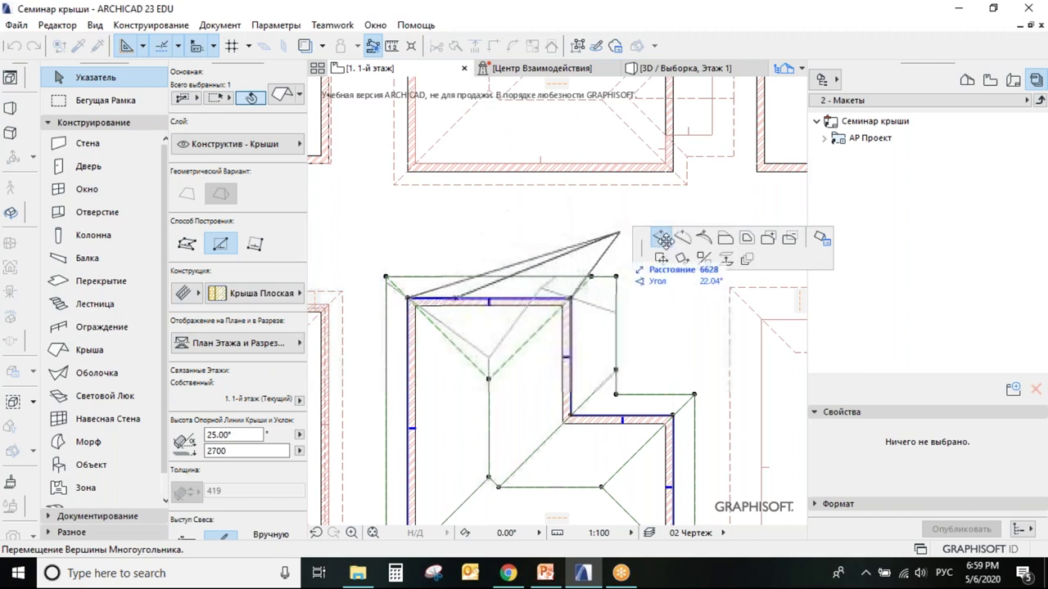
pyautogui.click(682, 237)
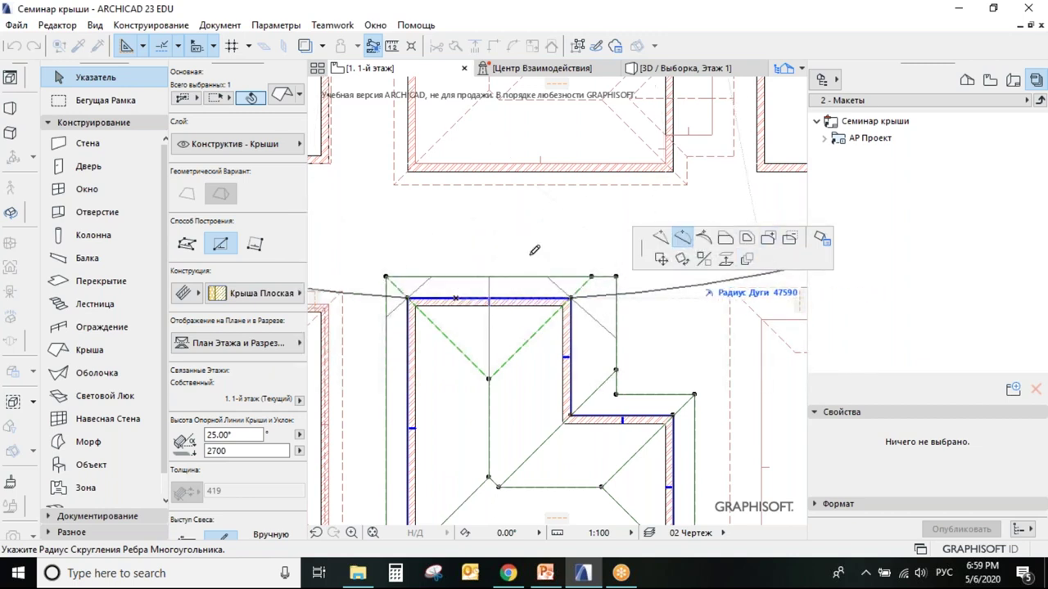
pyautogui.click(767, 239)
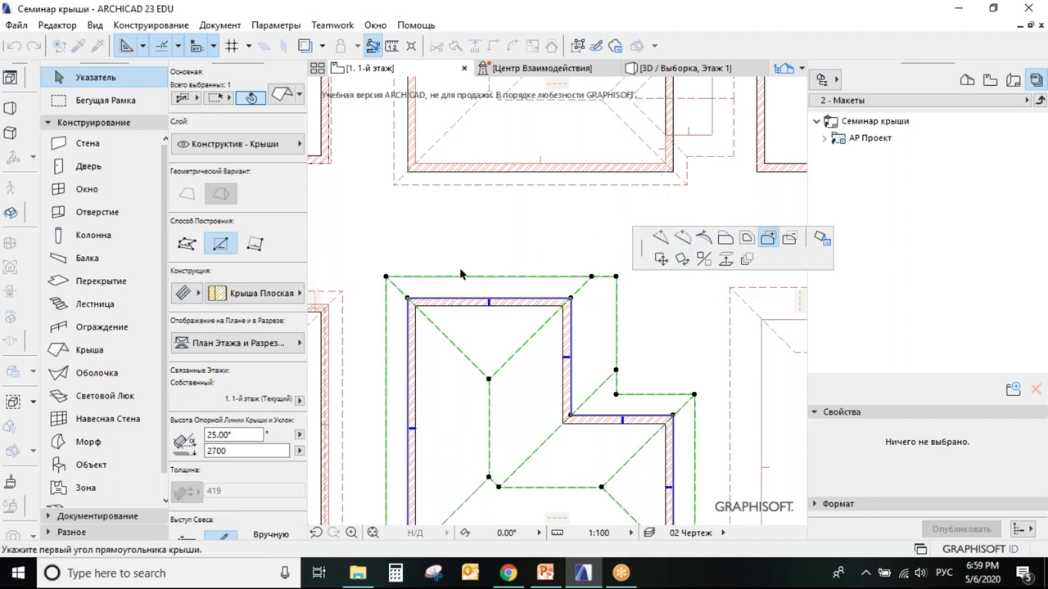
pyautogui.click(450, 298)
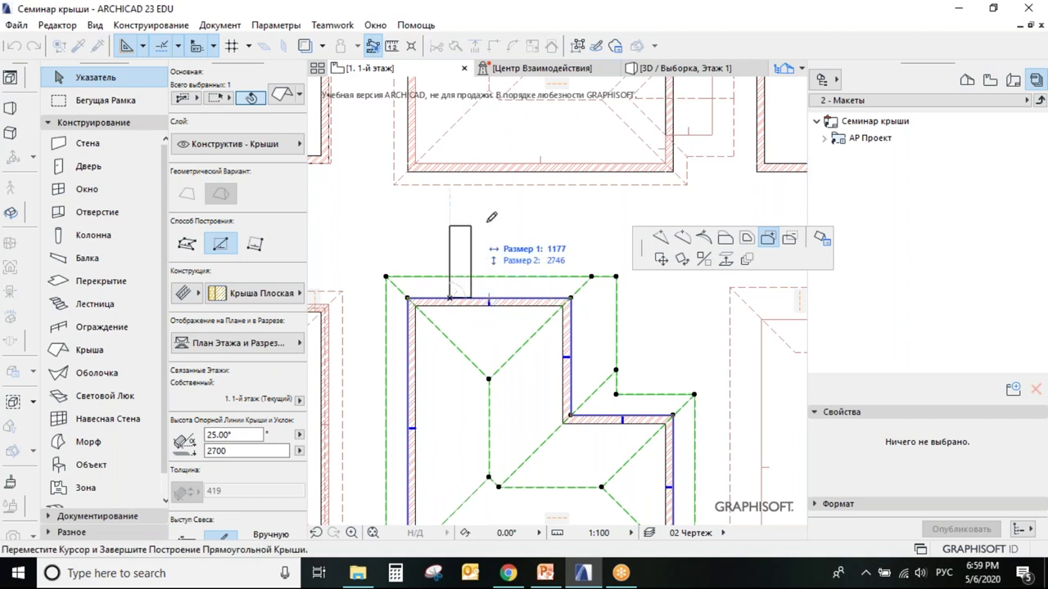
pyautogui.click(534, 247)
pyautogui.scroll(-5, 534, 276)
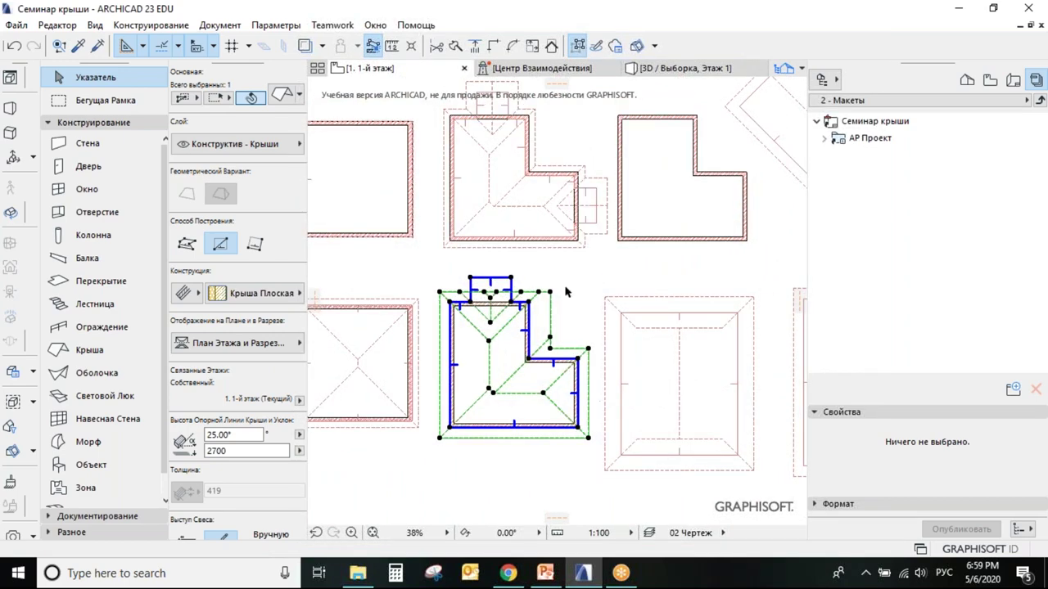
pyautogui.scroll(4, 573, 397)
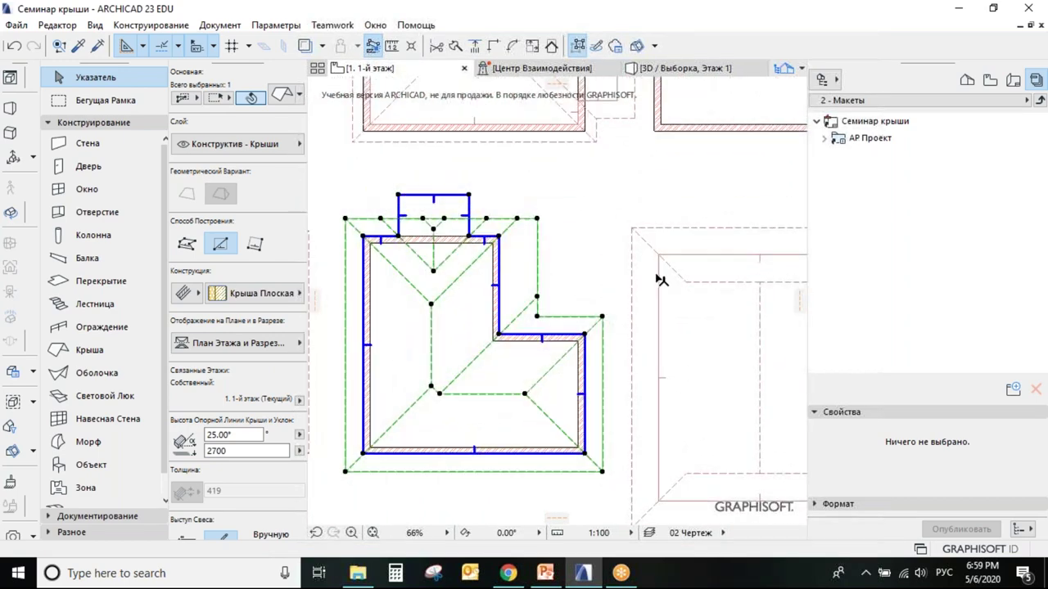
pyautogui.click(641, 318)
pyautogui.scroll(-3, 645, 245)
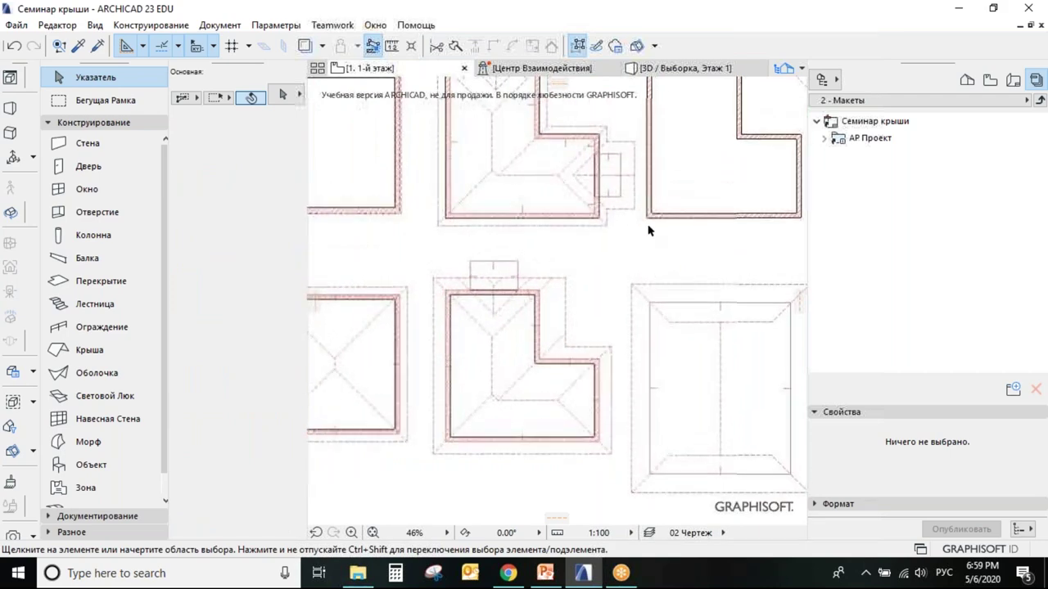
pyautogui.click(636, 214)
pyautogui.click(588, 276)
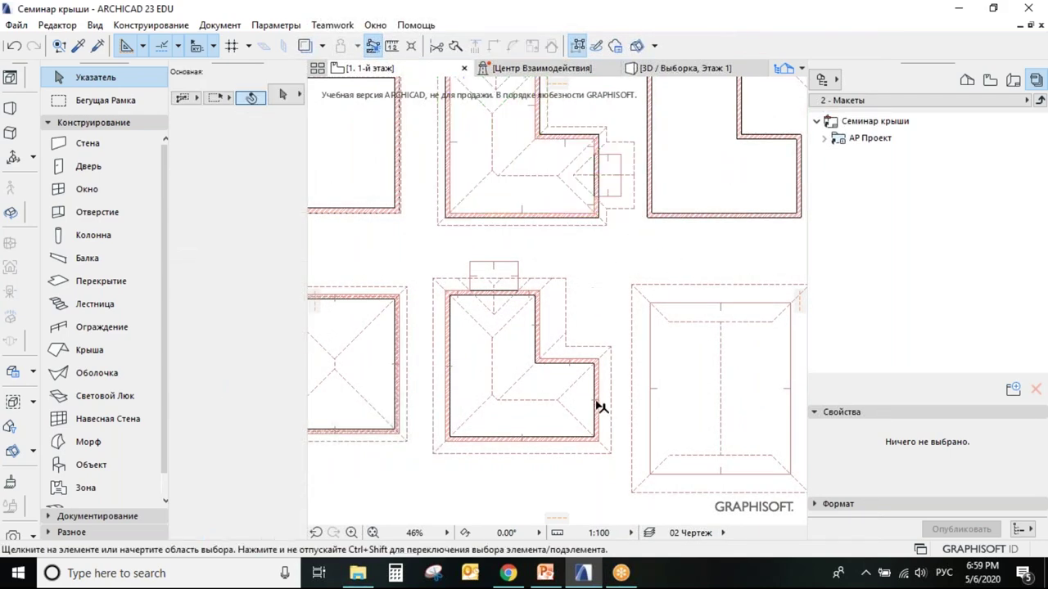
pyautogui.scroll(3, 601, 410)
pyautogui.click(653, 421)
pyautogui.scroll(-4, 653, 421)
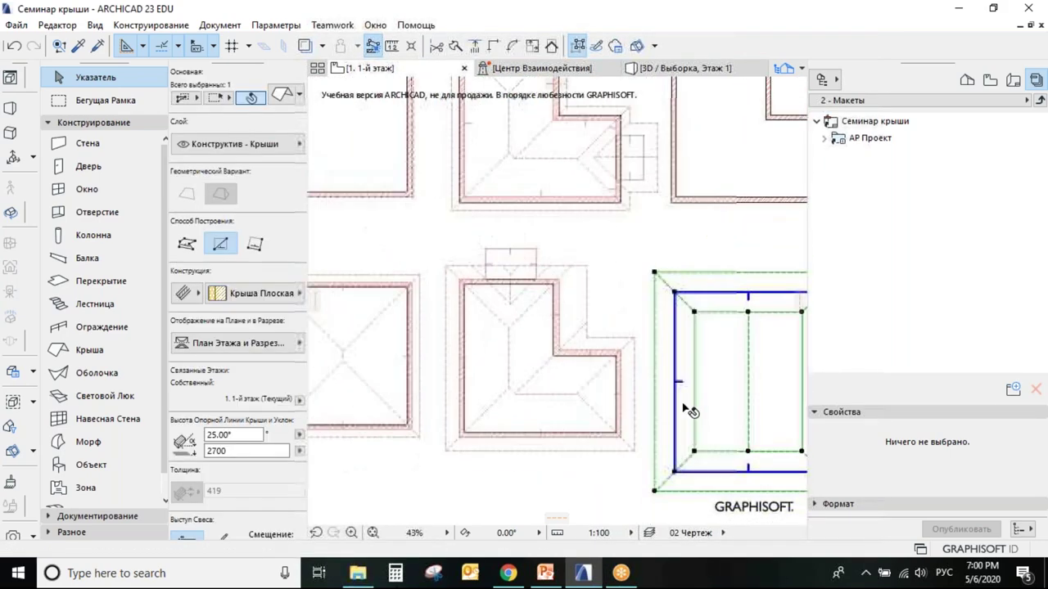
pyautogui.press('Escape')
# Add a rectangular projection to the L-shaped roof's reference polygon on its right-hand pivot edge in plan
pyautogui.scroll(3, 536, 377)
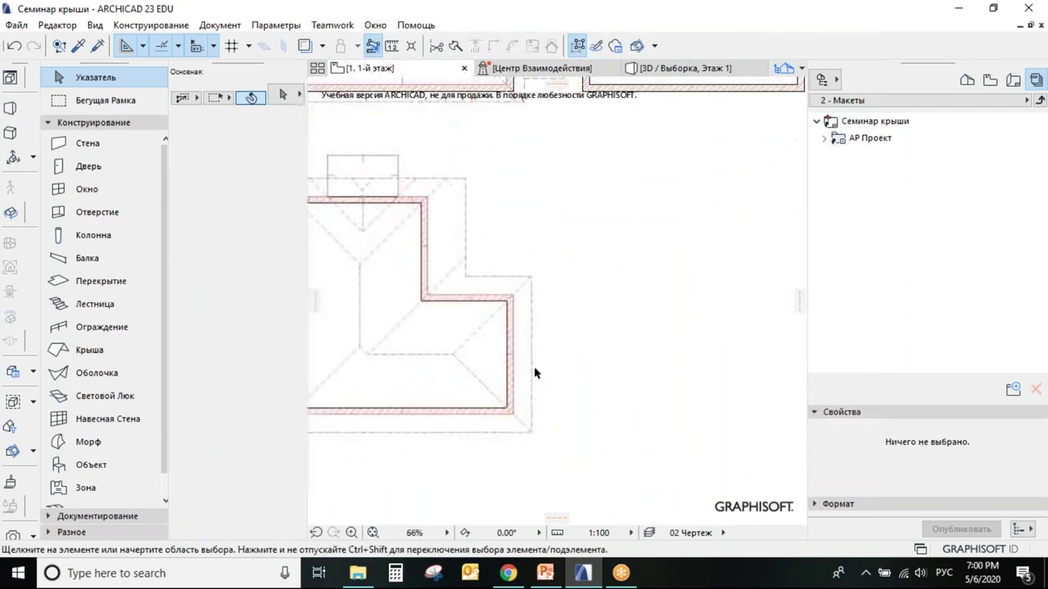
pyautogui.scroll(1, 518, 326)
pyautogui.click(510, 333)
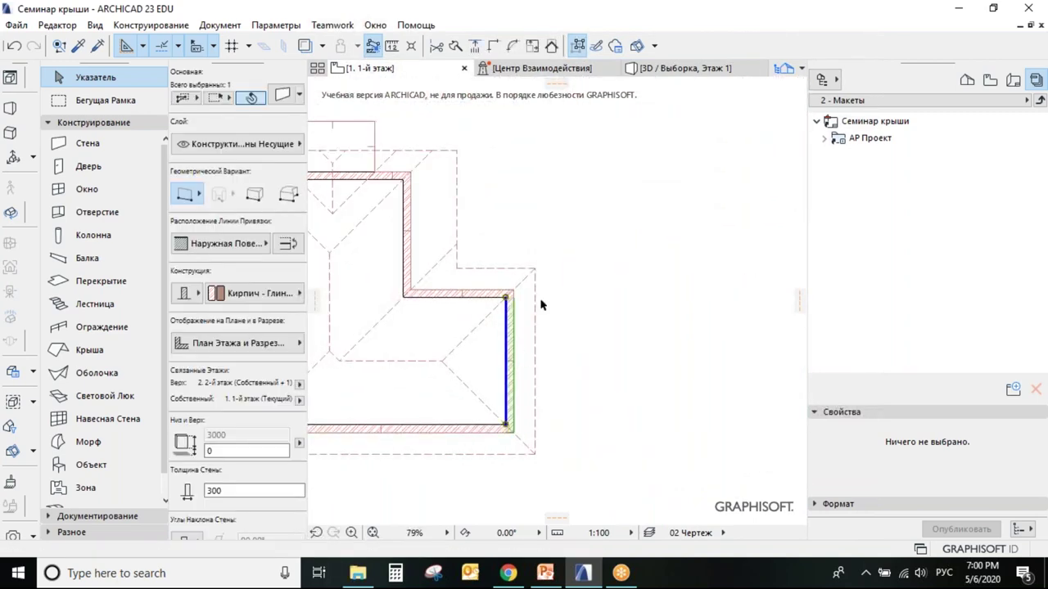
pyautogui.click(537, 311)
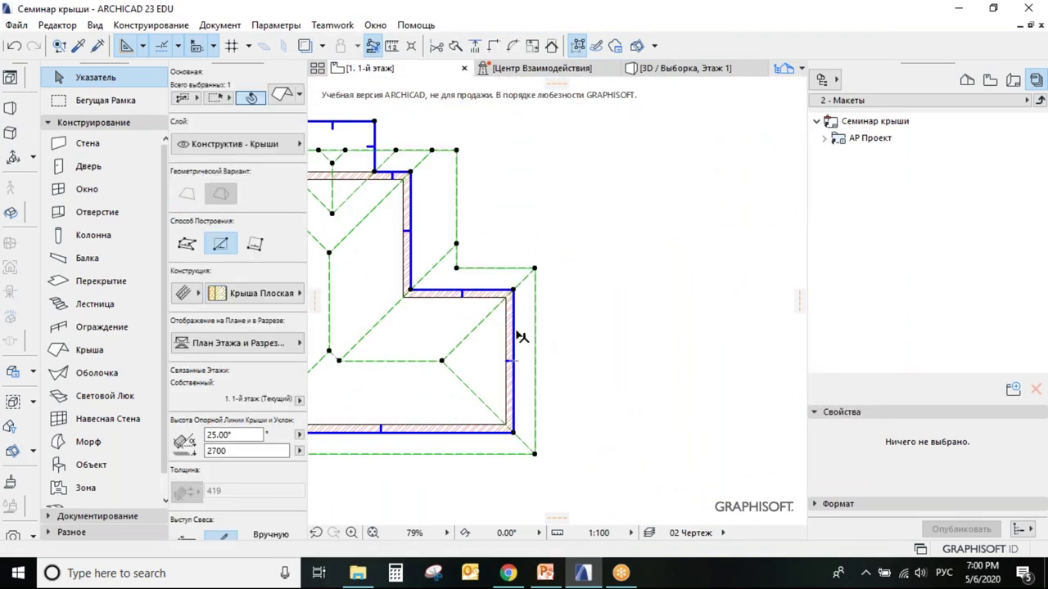
pyautogui.click(544, 344)
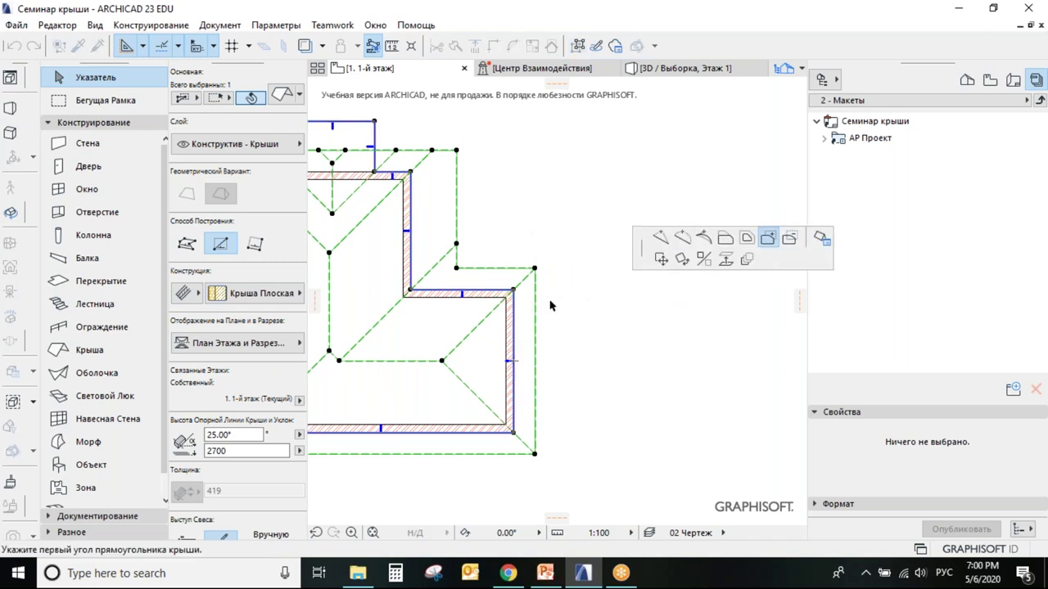
pyautogui.click(512, 324)
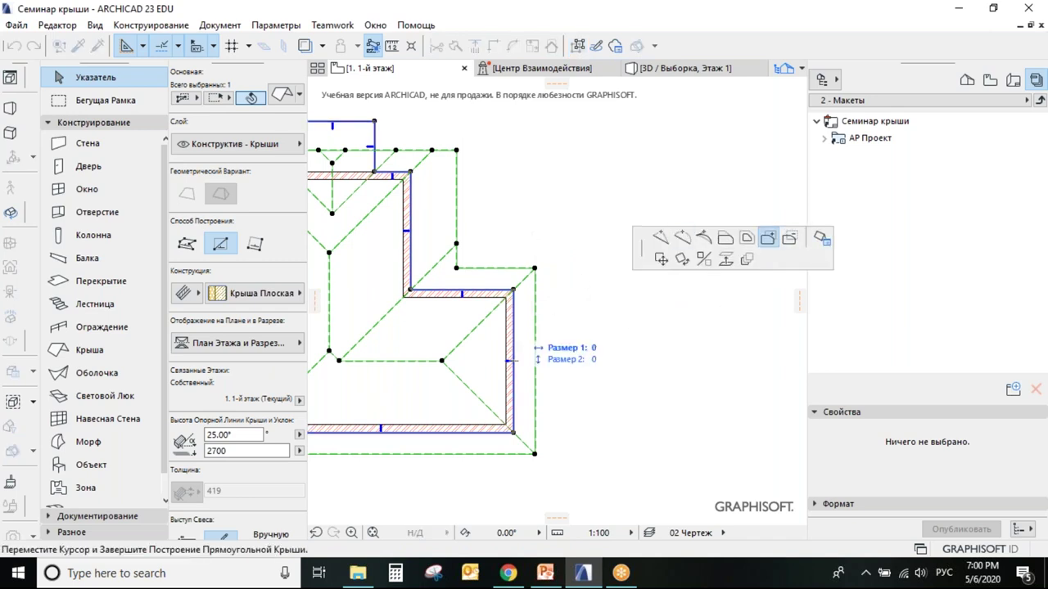
pyautogui.click(577, 405)
pyautogui.scroll(-3, 613, 379)
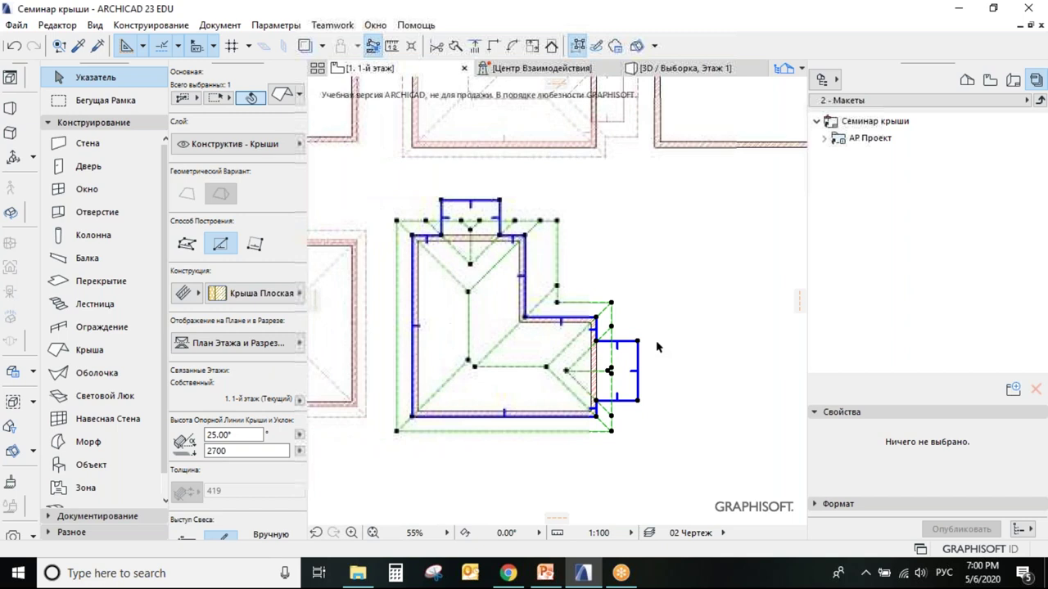
# Show the roof in 3D and stretch the upper projection's horizontal ridge outward so its end forms a gable
pyautogui.press('F5')
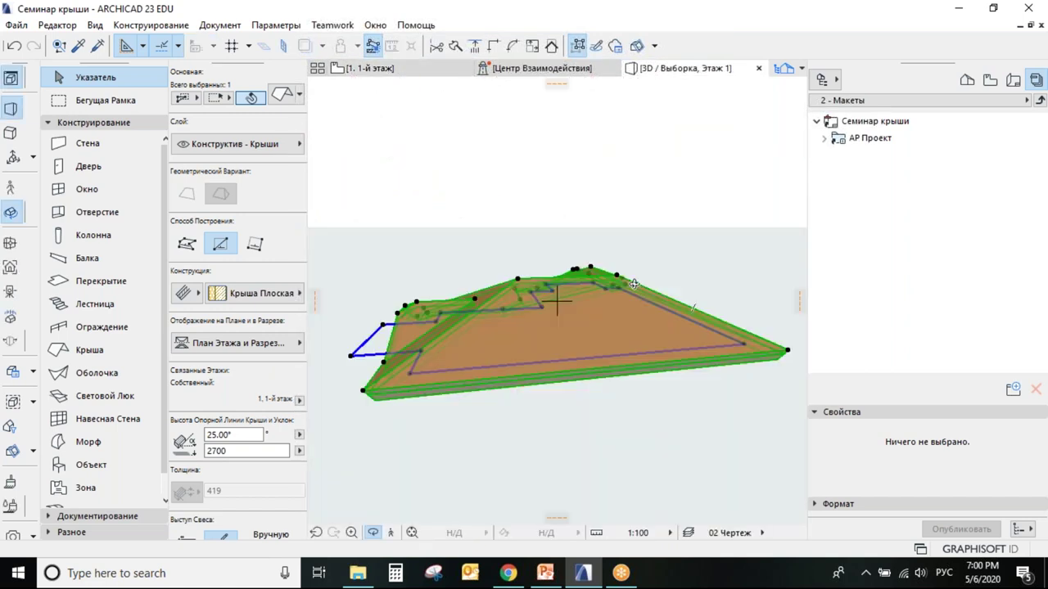
pyautogui.moveTo(473, 374); pyautogui.dragTo(516, 342)
pyautogui.click(436, 338)
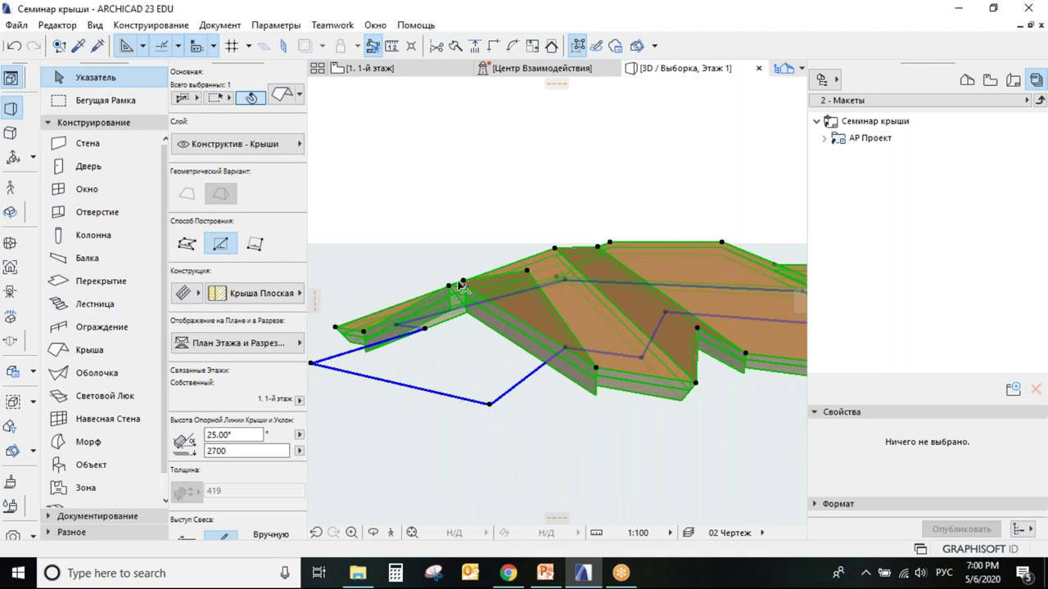
pyautogui.moveTo(485, 306); pyautogui.dragTo(553, 317)
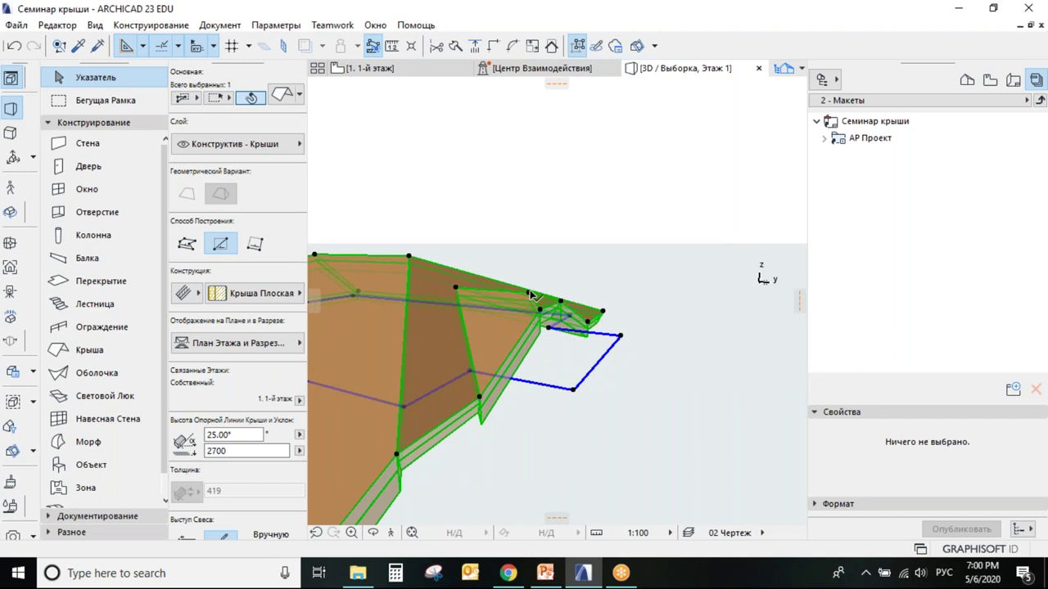
pyautogui.click(530, 294)
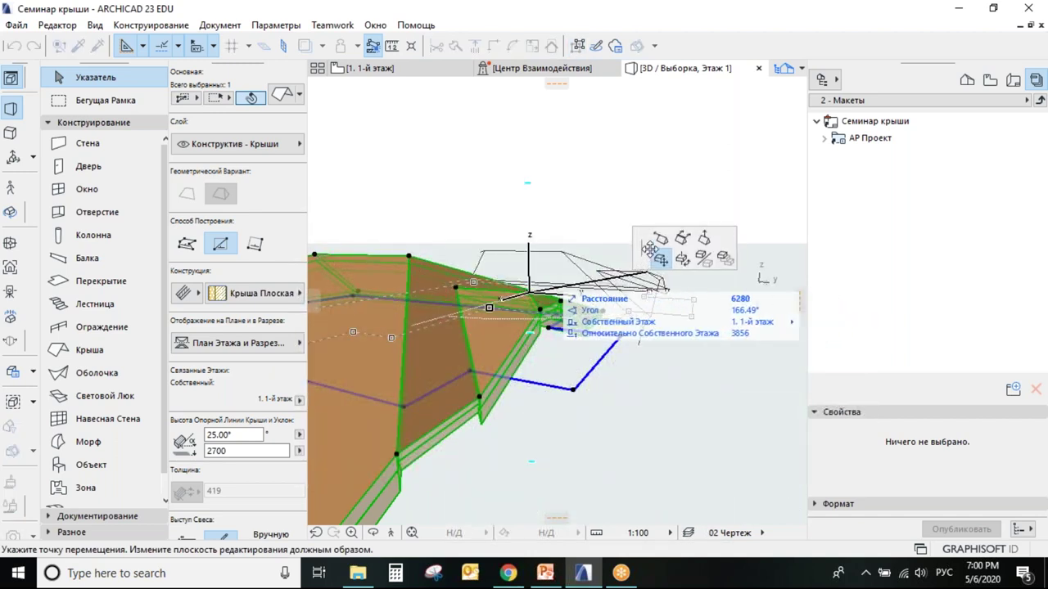
pyautogui.click(645, 236)
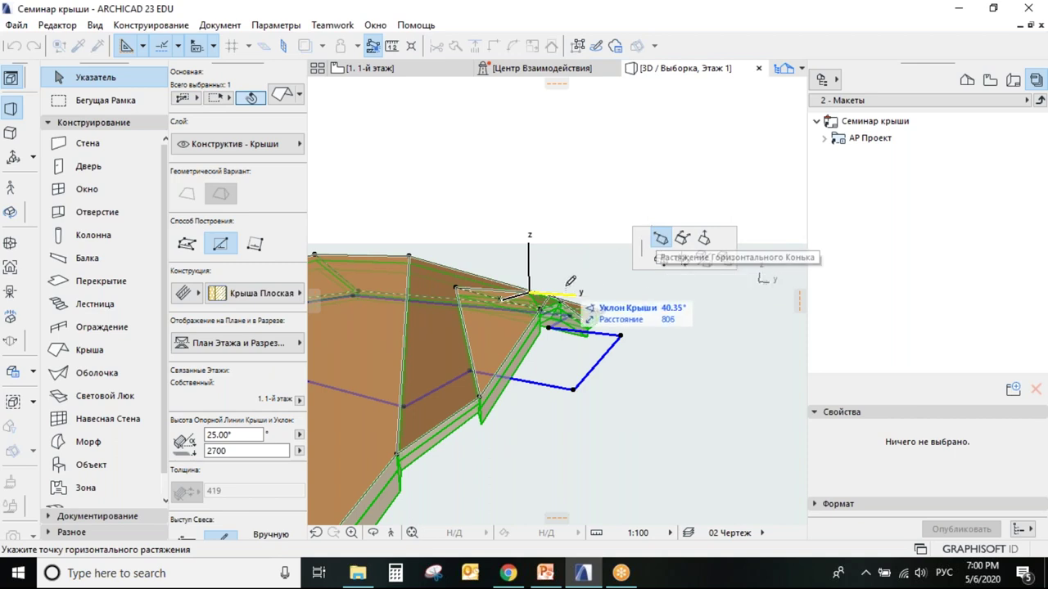
pyautogui.scroll(3, 561, 291)
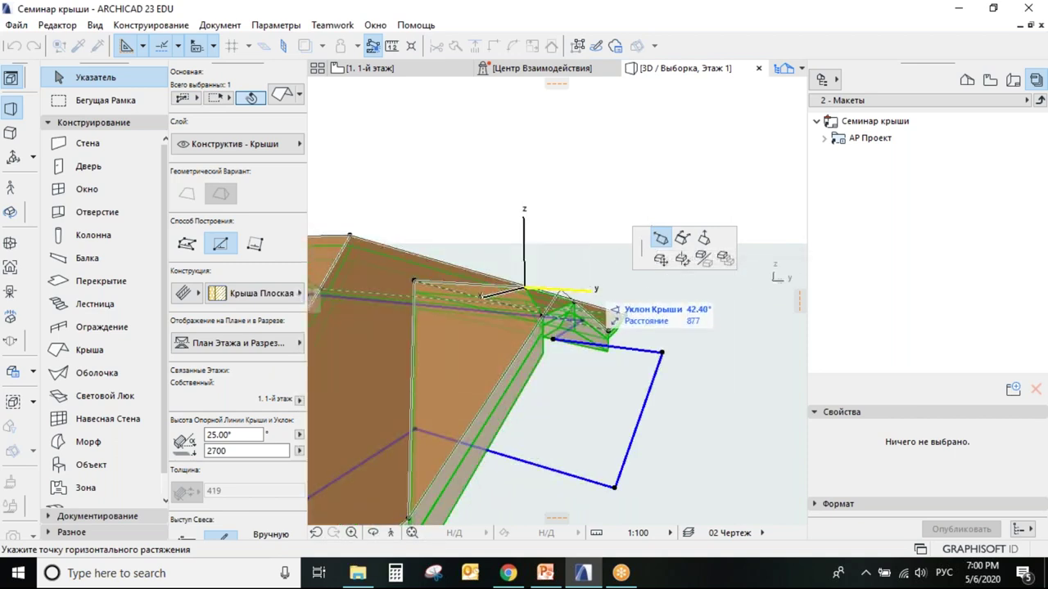
pyautogui.click(593, 290)
pyautogui.keyDown('shift'); pyautogui.moveTo(557, 336); pyautogui.dragTo(477, 522, button='middle'); pyautogui.keyUp('shift')
pyautogui.click(690, 405)
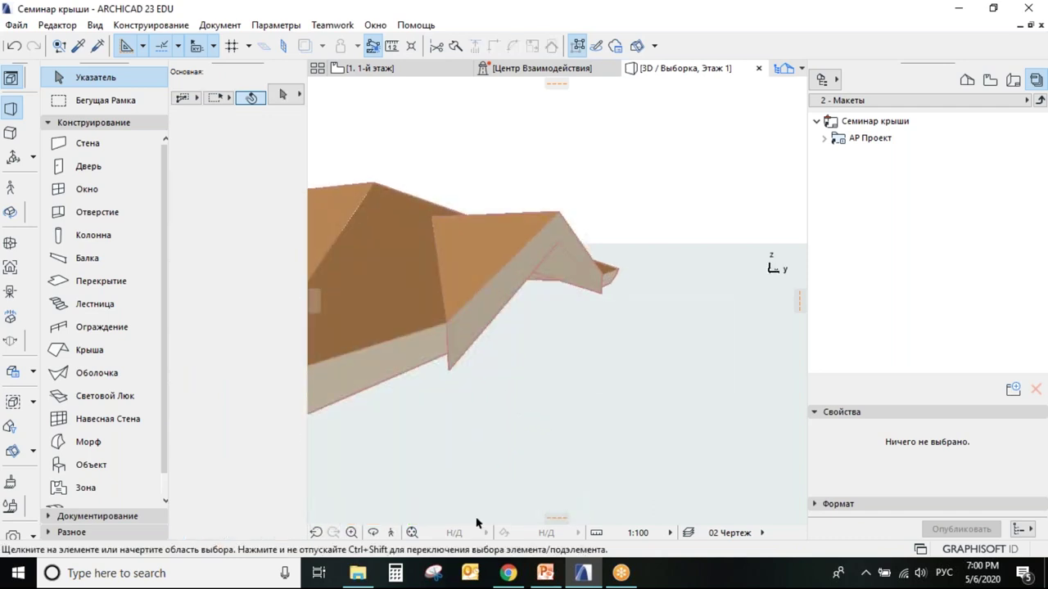
# Stretch the horizontal ridge of the right-hand projection outward to form a gable, and return to the 1st-floor plan
pyautogui.click(373, 533)
pyautogui.moveTo(458, 344); pyautogui.dragTo(573, 296)
pyautogui.moveTo(434, 337); pyautogui.dragTo(422, 356)
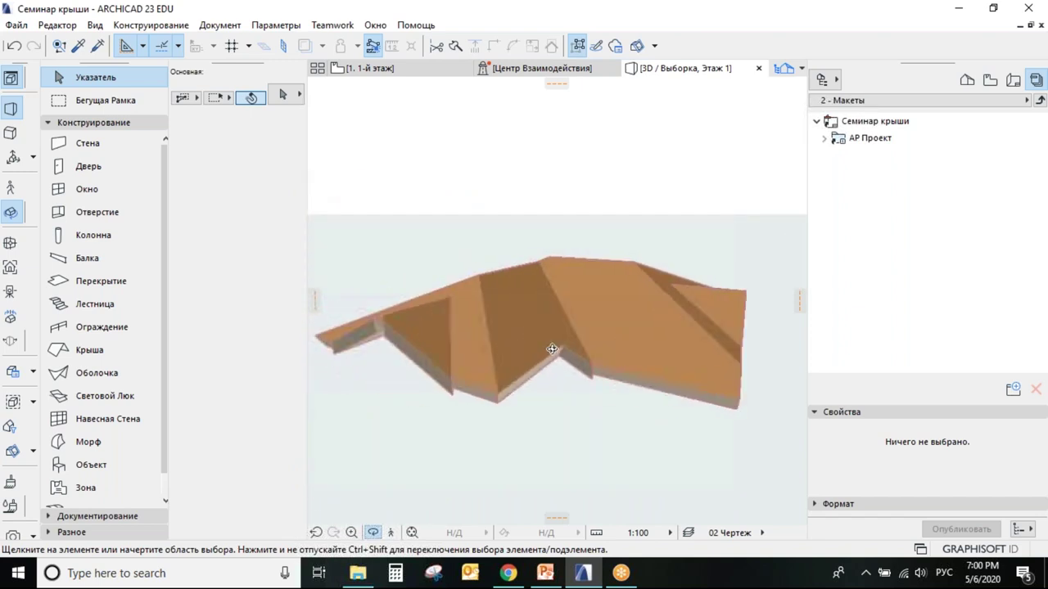
pyautogui.press('Escape')
pyautogui.click(401, 344)
pyautogui.scroll(3, 366, 336)
pyautogui.scroll(4, 366, 336)
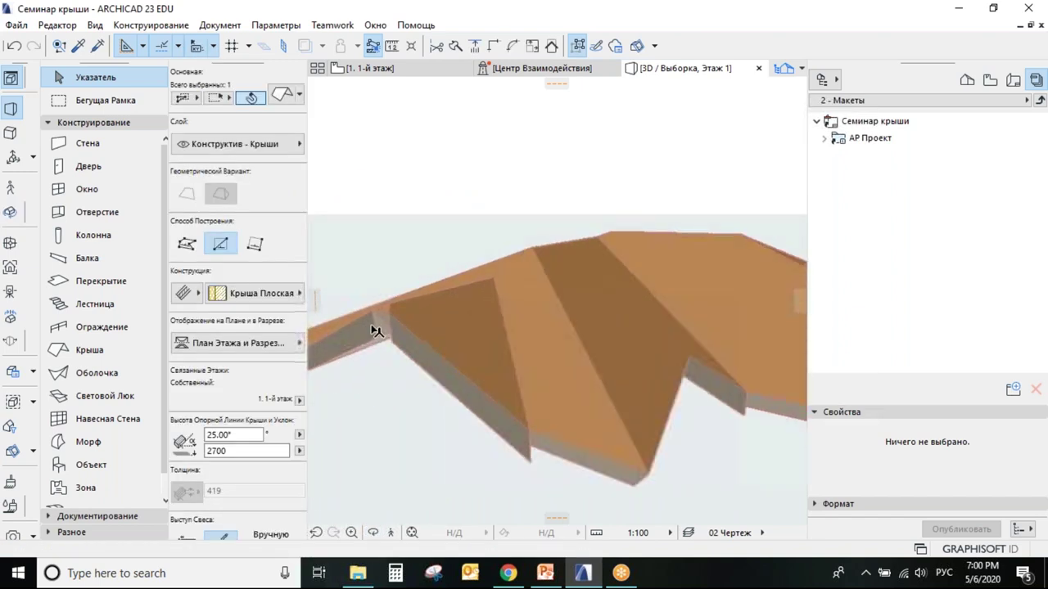
pyautogui.click(401, 288)
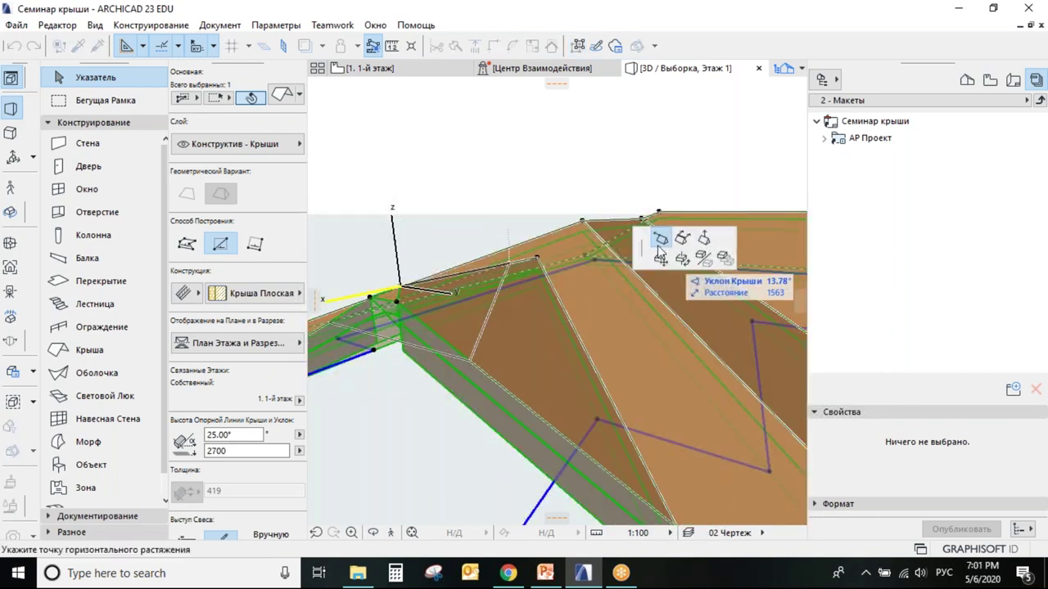
pyautogui.click(369, 277)
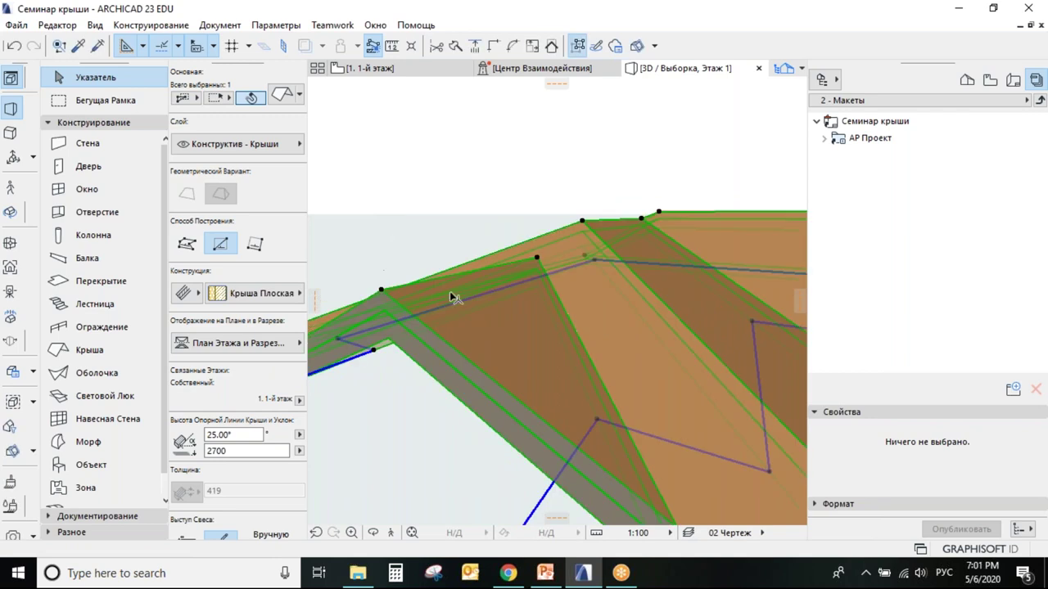
pyautogui.scroll(-5, 426, 289)
pyautogui.keyDown('shift'); pyautogui.moveTo(508, 301); pyautogui.dragTo(529, 374, button='middle'); pyautogui.keyUp('shift')
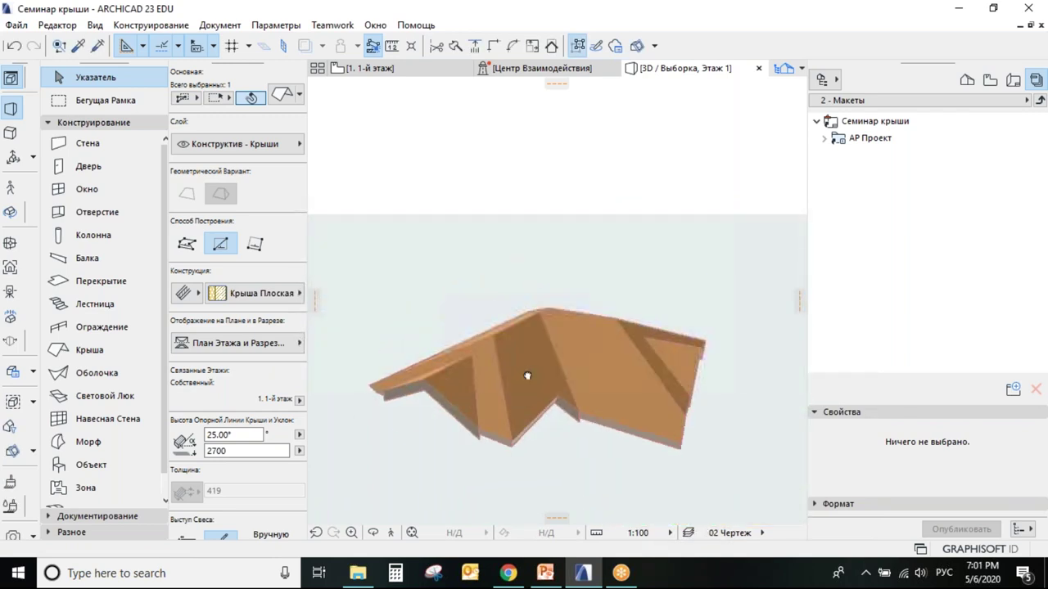
pyautogui.click(511, 184)
pyautogui.click(368, 68)
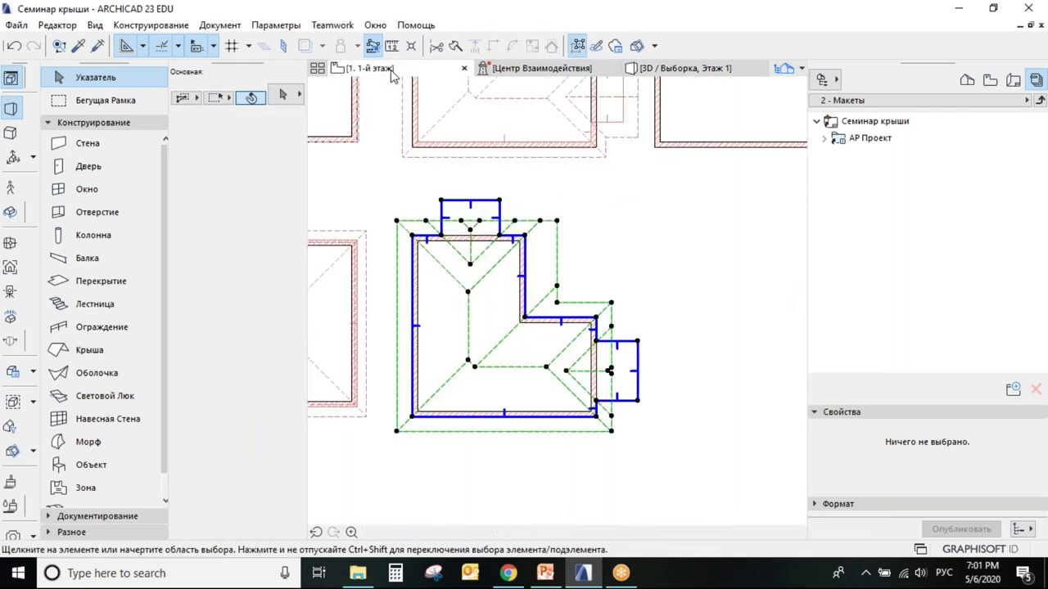
# Delete the four free-standing roofs beside the L-shaped houses on the 1st-floor plan: the small hipped one, both rotated ones and the large gabled one
pyautogui.click(648, 331)
pyautogui.scroll(-3, 648, 331)
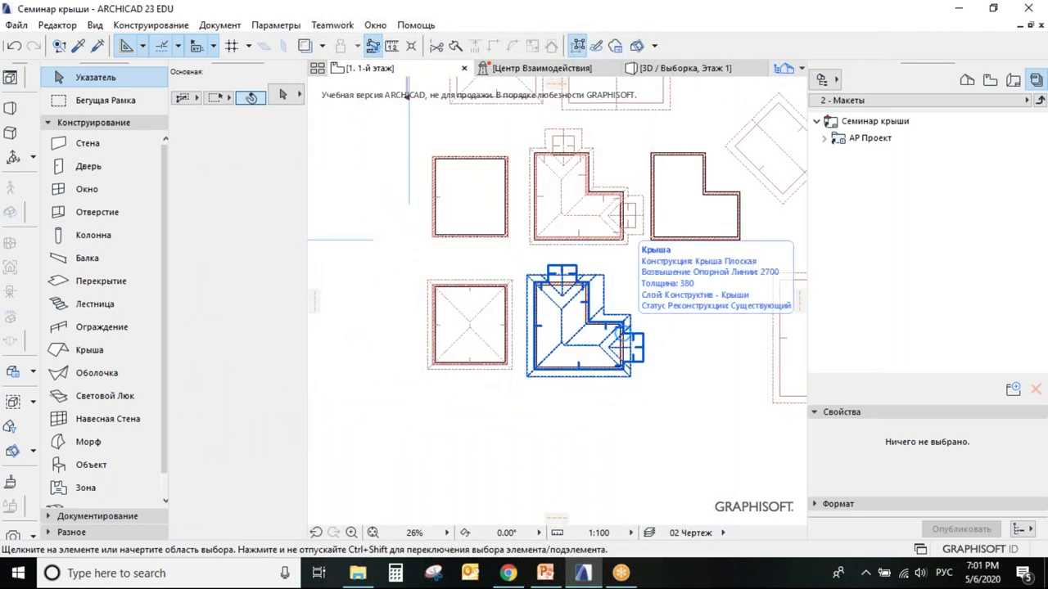
pyautogui.scroll(-1, 580, 286)
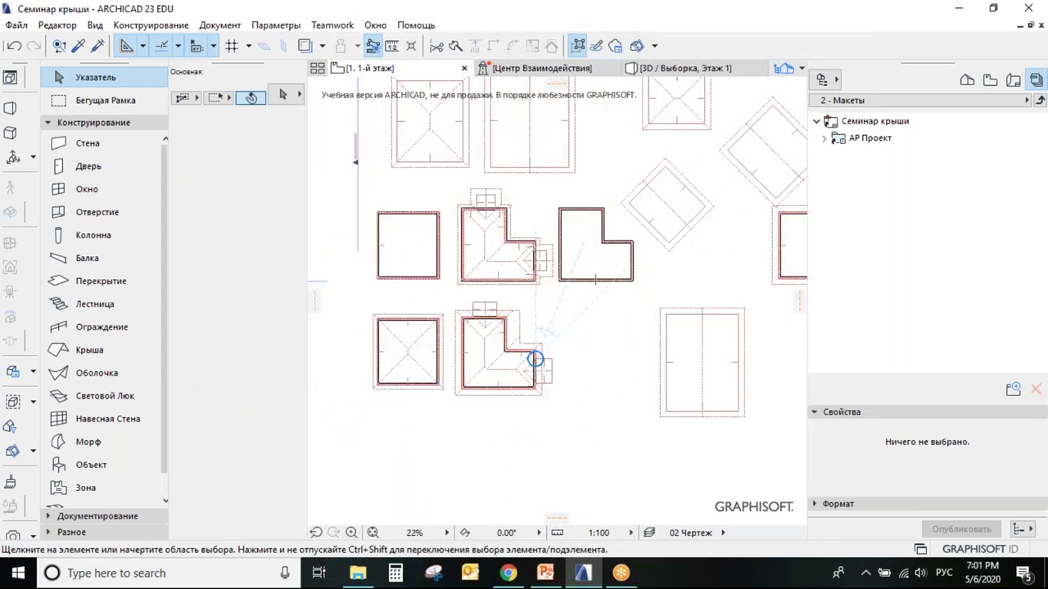
pyautogui.moveTo(534, 359); pyautogui.dragTo(499, 393, button='middle')
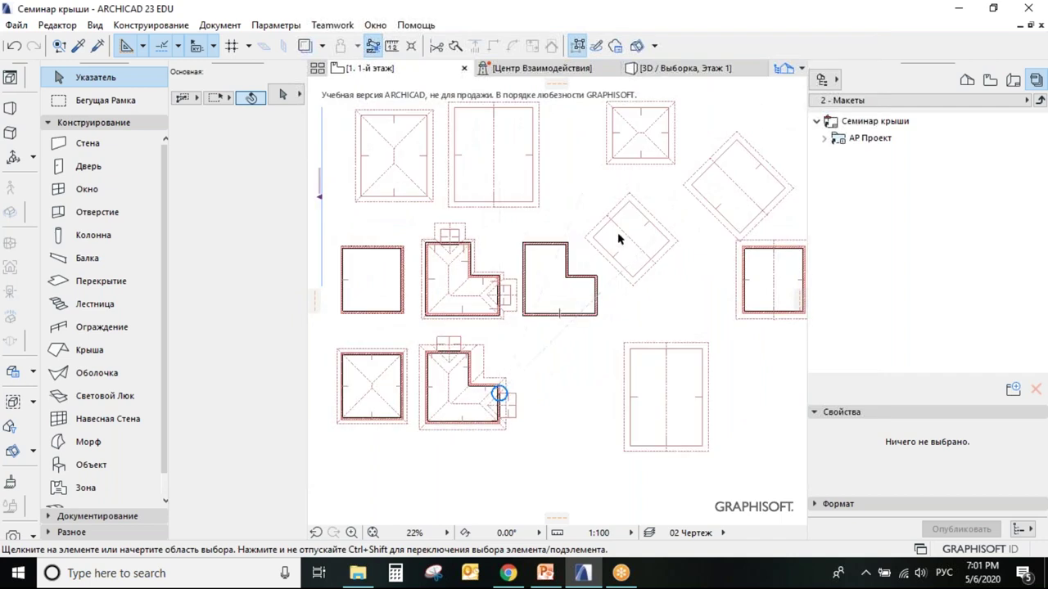
pyautogui.hotkey('ctrl', 'z')
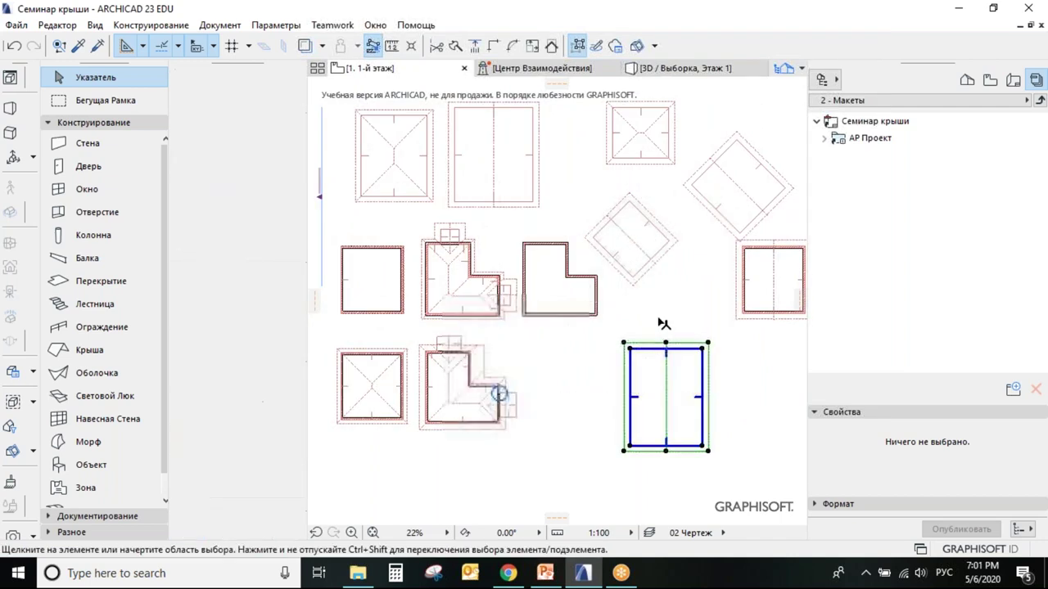
pyautogui.hotkey('ctrl', 'z')
pyautogui.hotkey('ctrl', 'z')
pyautogui.hotkey('ctrl', 'z')
pyautogui.hotkey('ctrl', 'z')
# Draw a rectangular multi-plane hipped roof in the empty area above and beside the uncovered L-shaped walls
pyautogui.click(90, 349)
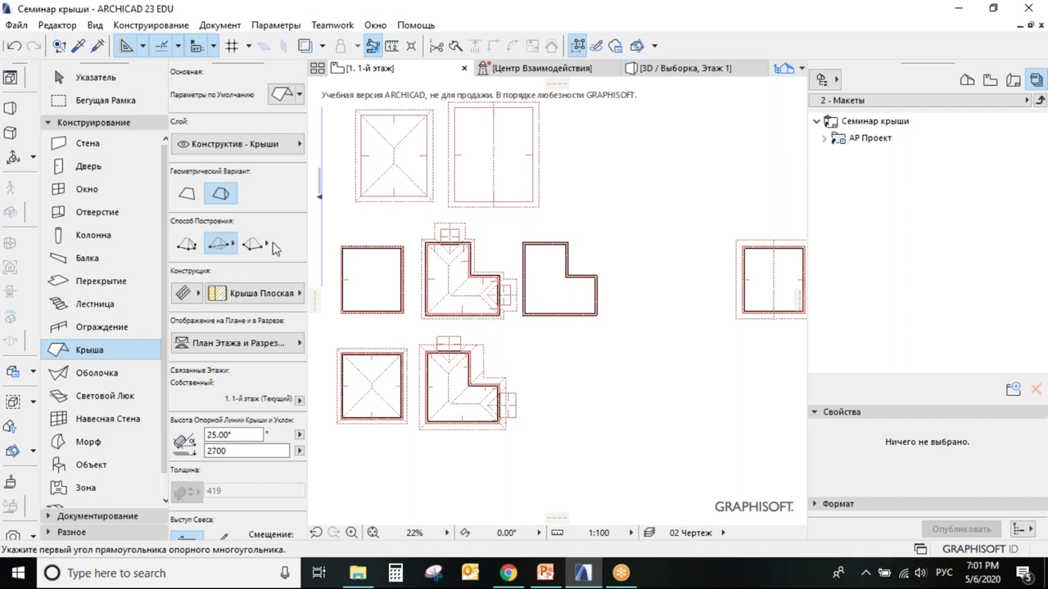
pyautogui.click(613, 150)
pyautogui.click(694, 259)
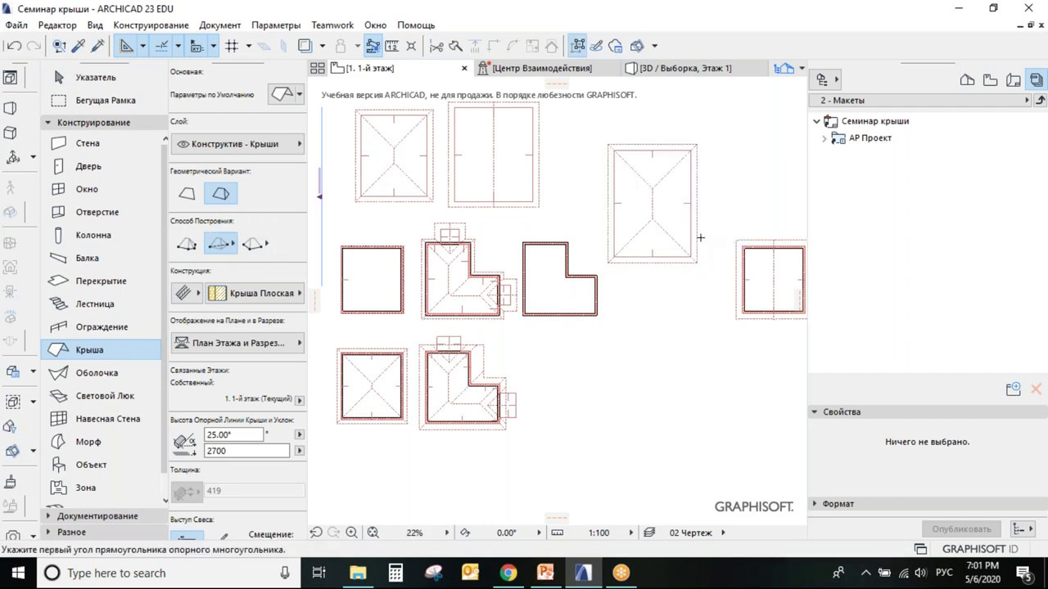
pyautogui.click(111, 78)
pyautogui.moveTo(682, 196); pyautogui.dragTo(593, 272, button='middle')
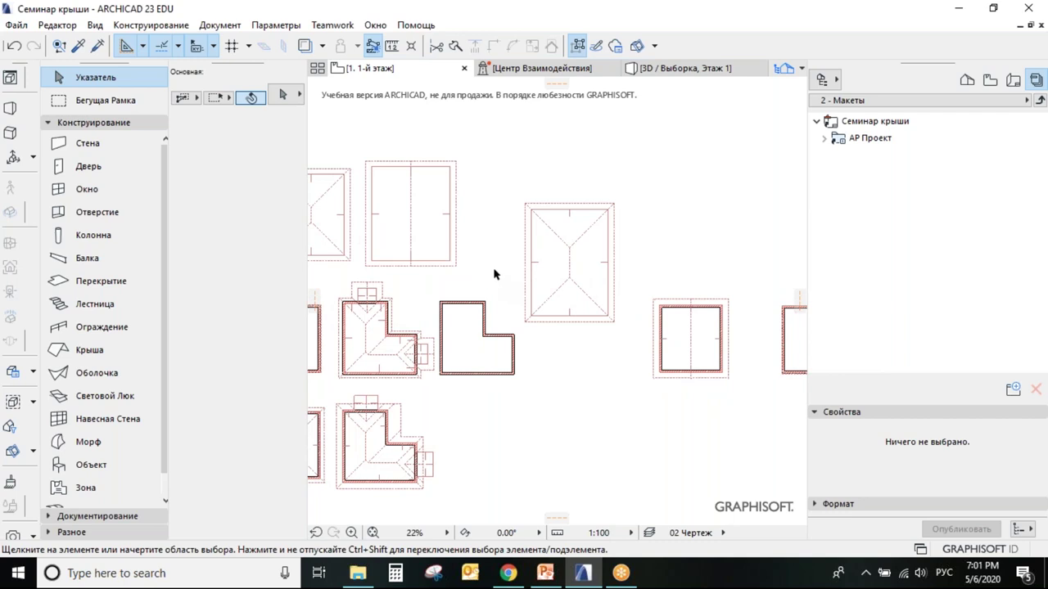
# Open the new rectangular roof's settings and add a third roof level in its multi-plane geometry
pyautogui.click(571, 255)
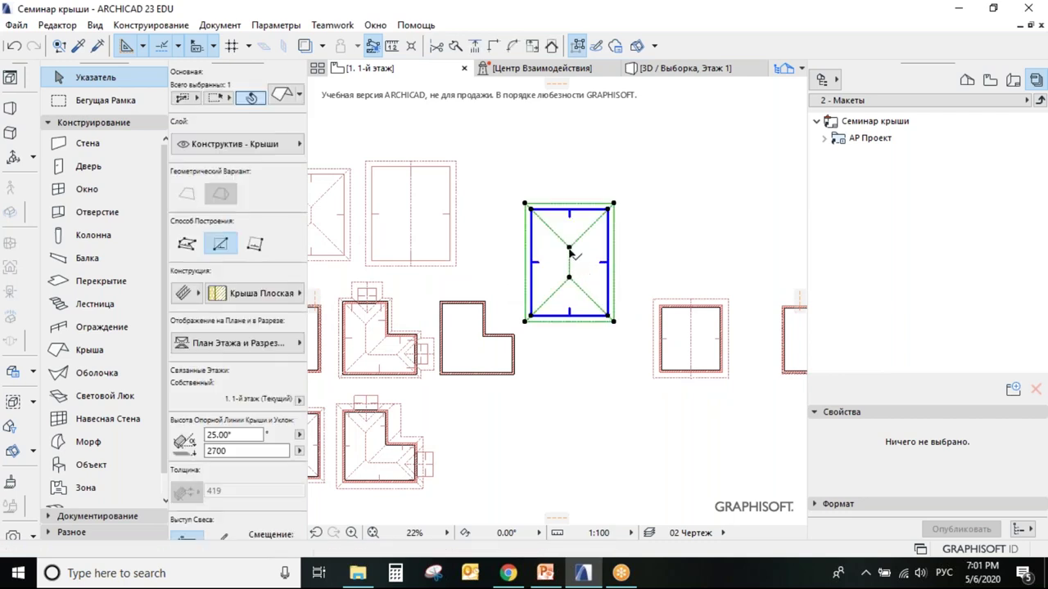
pyautogui.rightClick(570, 255)
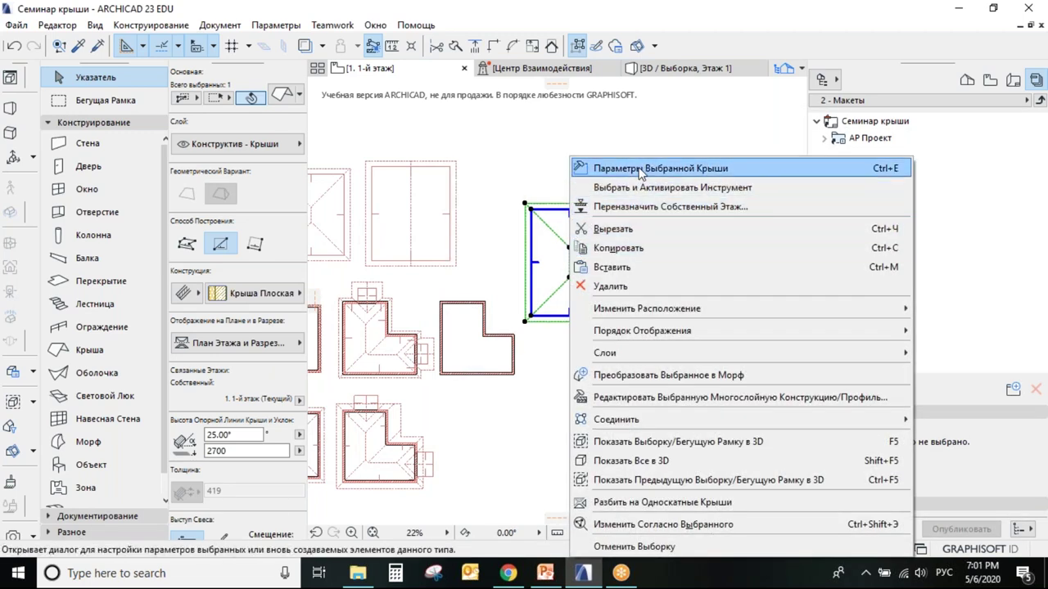
pyautogui.click(552, 166)
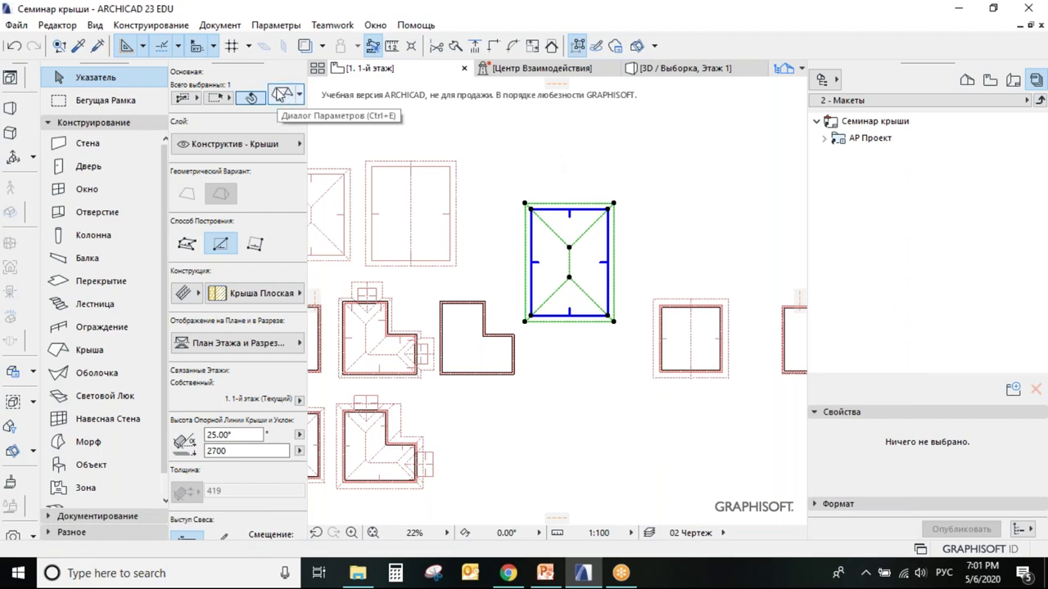
pyautogui.click(281, 93)
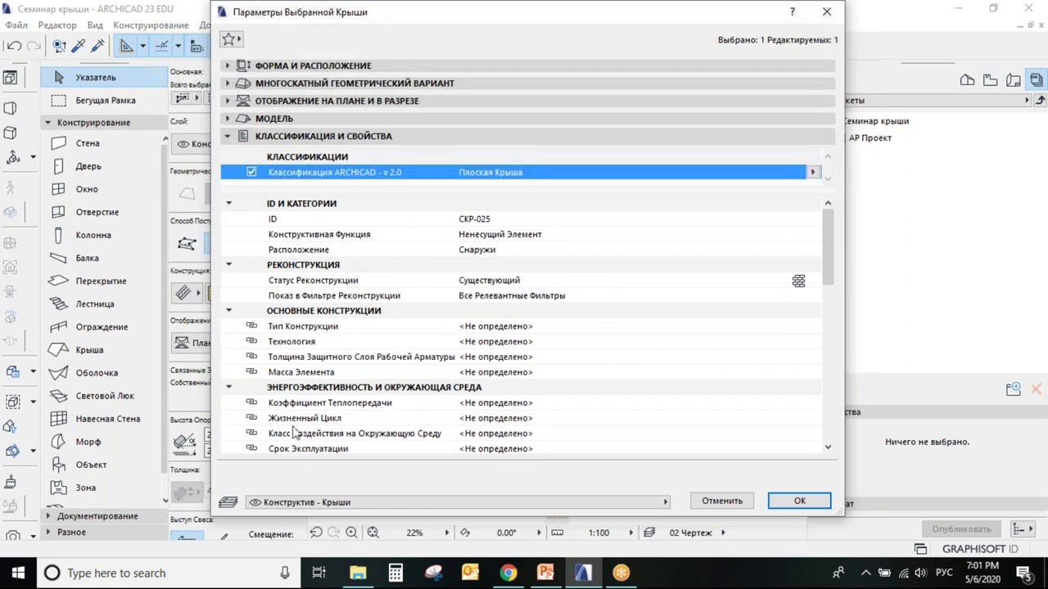
pyautogui.click(229, 136)
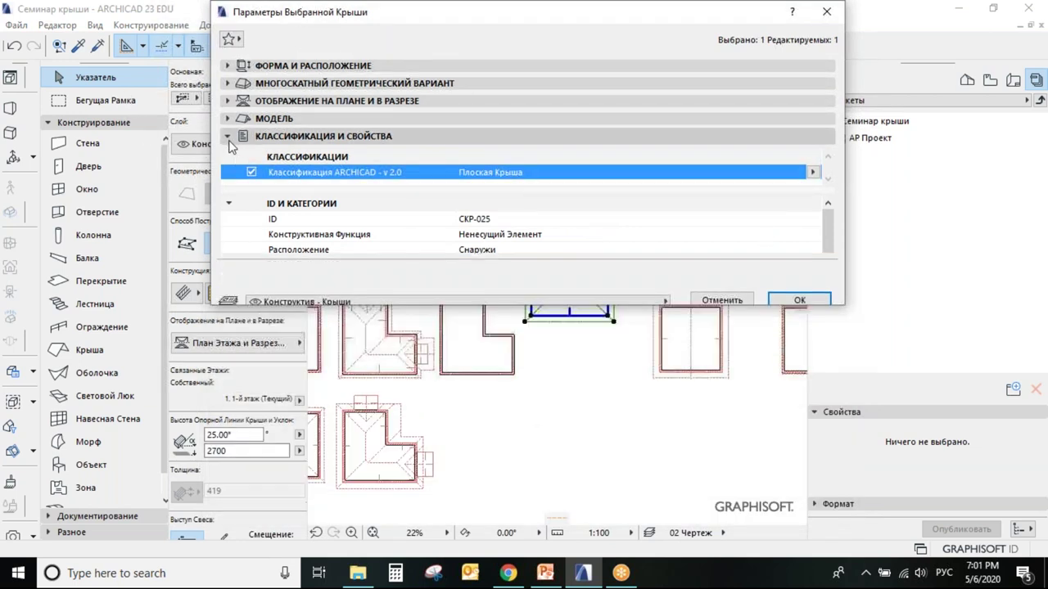
pyautogui.click(228, 66)
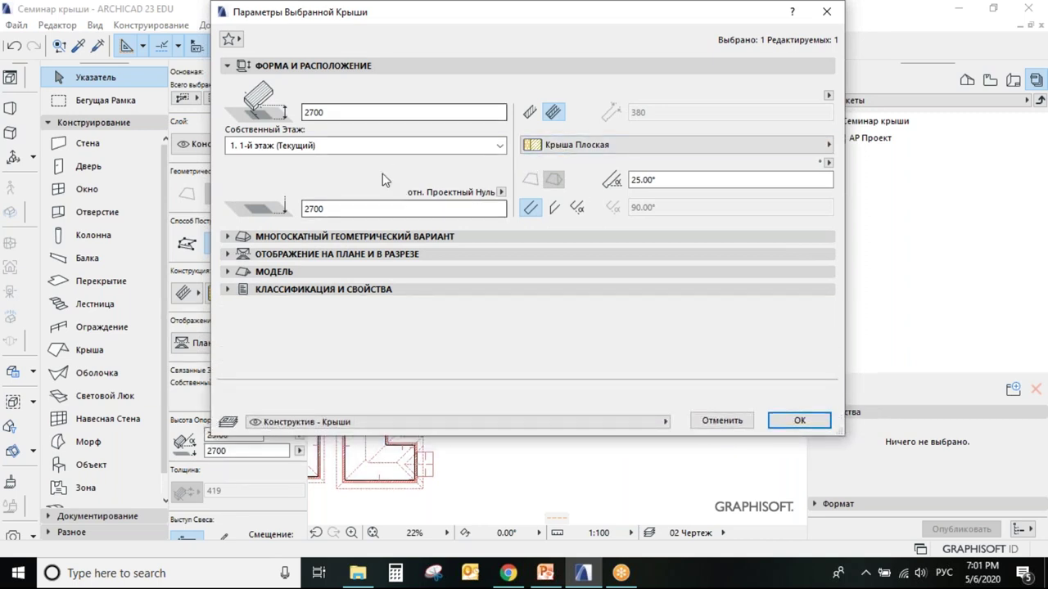
pyautogui.click(227, 235)
pyautogui.click(336, 65)
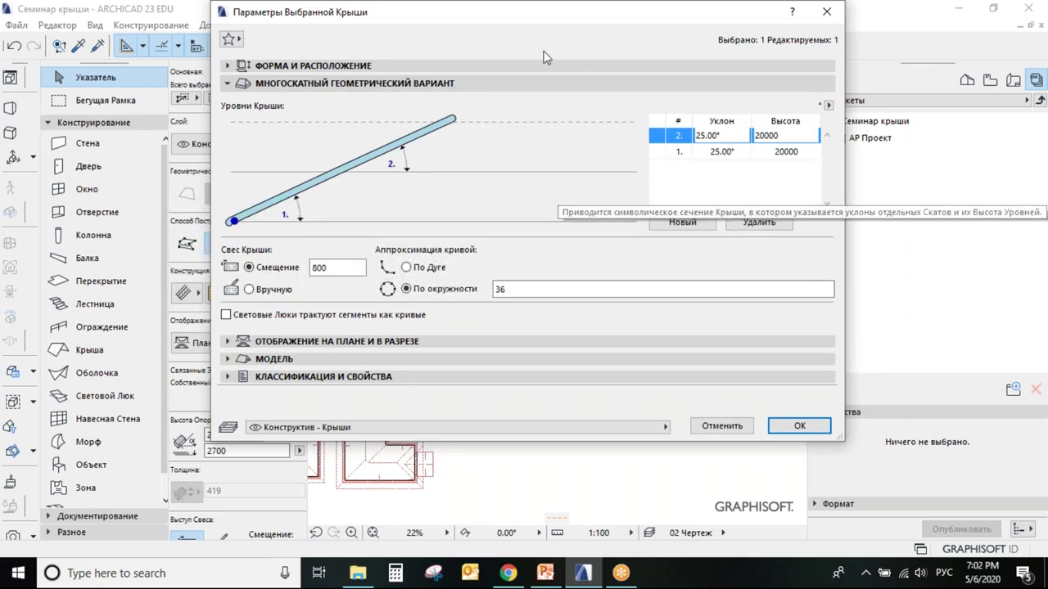
pyautogui.moveTo(560, 20); pyautogui.dragTo(467, 122)
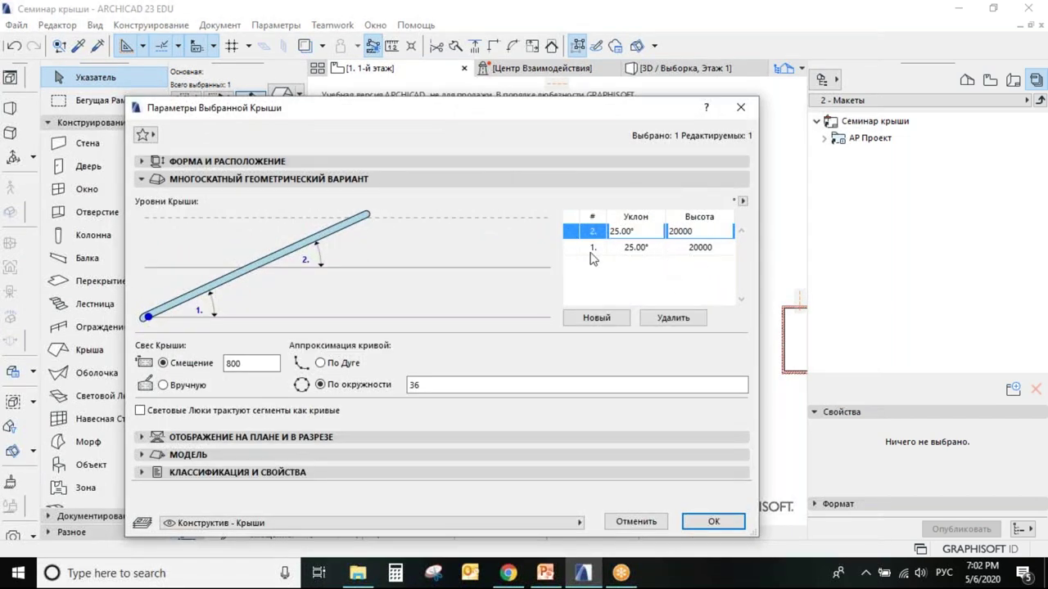
pyautogui.click(612, 318)
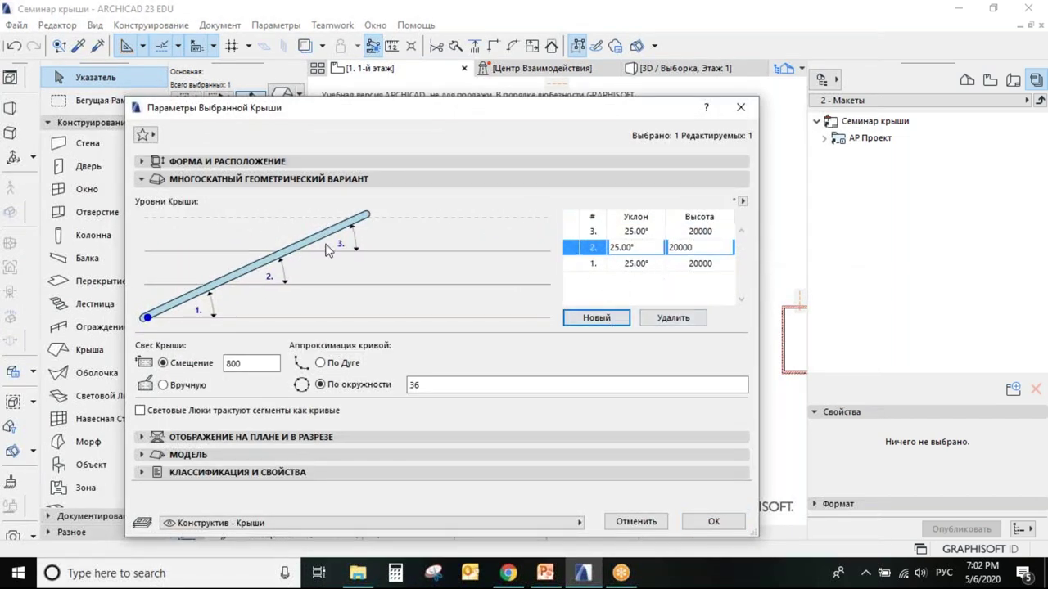
# Set the slope of roof level 2 to 30° and the slope of level 1 to 70°
pyautogui.click(646, 232)
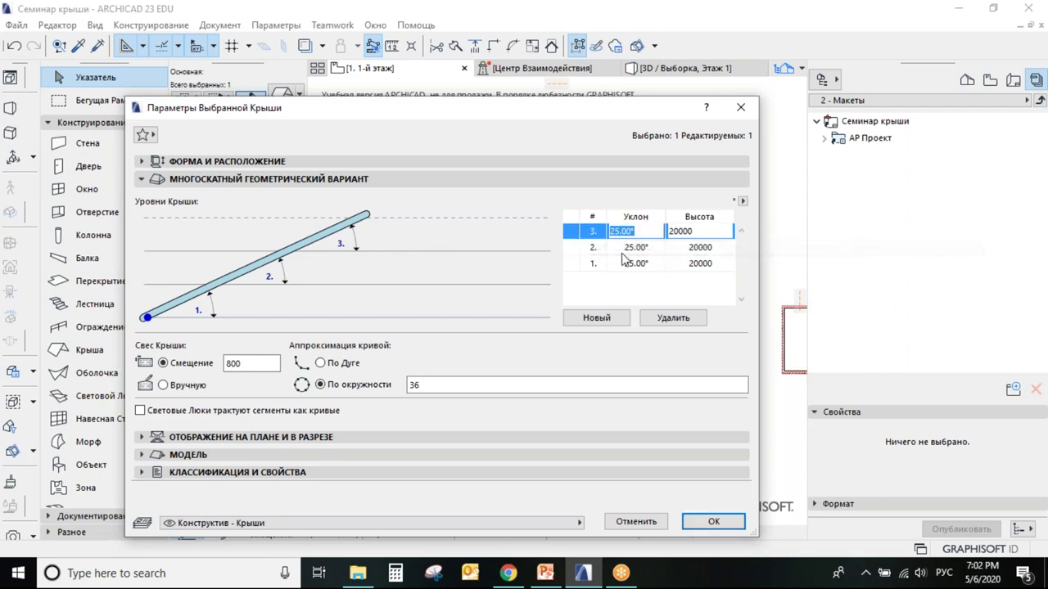
pyautogui.click(653, 247)
pyautogui.write('30')
pyautogui.click(622, 263)
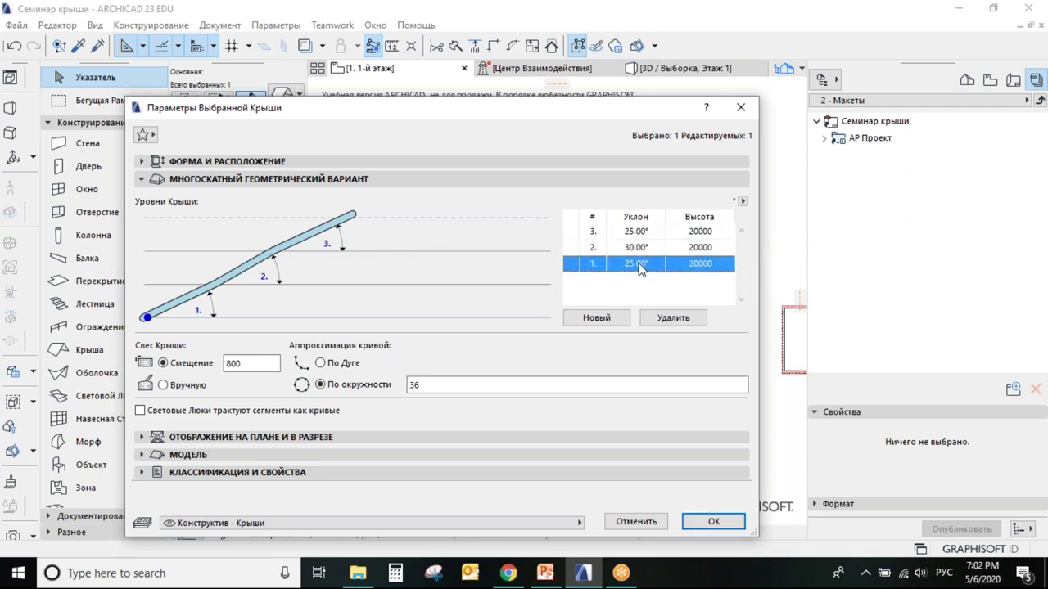
pyautogui.write('70')
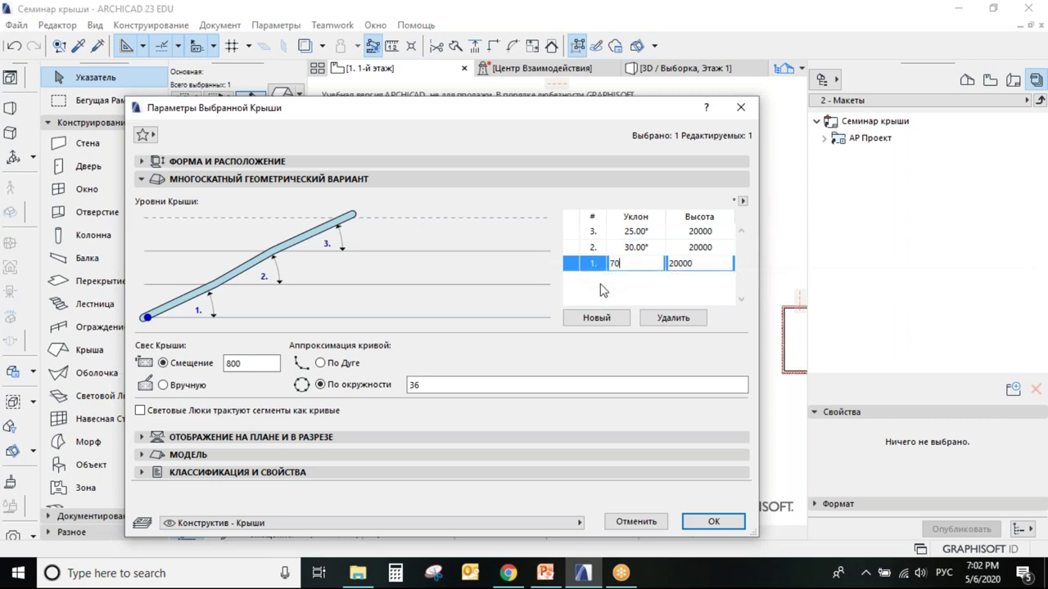
pyautogui.press('Return')
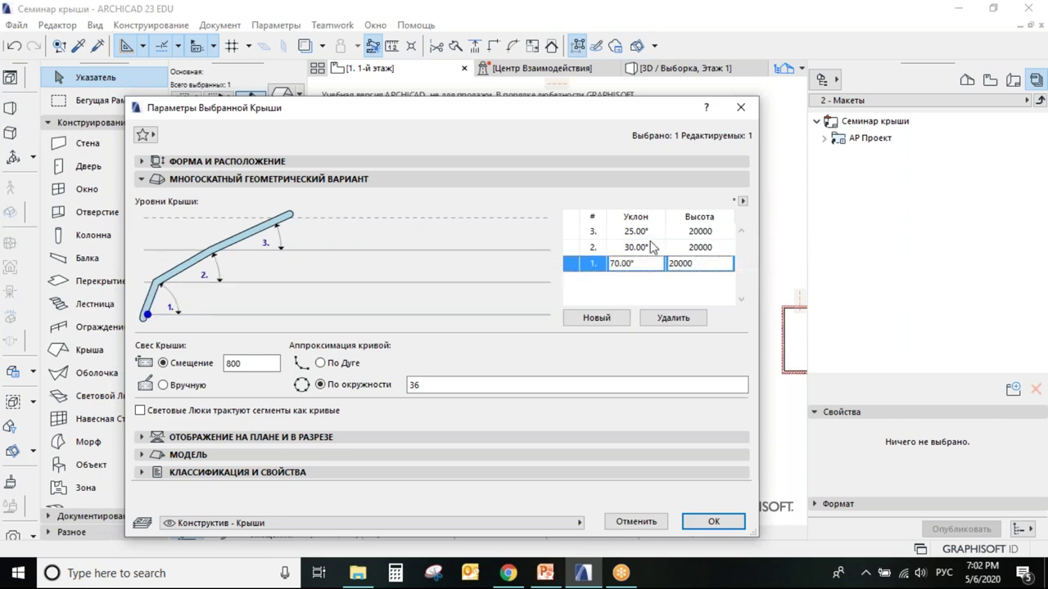
# Set the height of roof level 3 to 1000 and the heights of levels 2 and 1 to 2000 each
pyautogui.click(700, 231)
pyautogui.write('500')
pyautogui.click(694, 247)
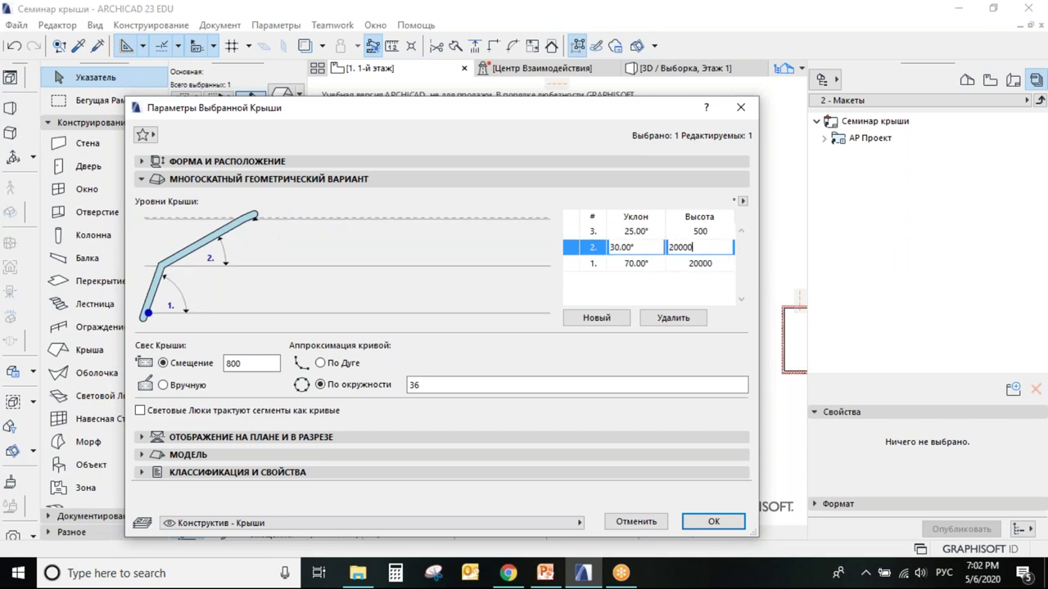
pyautogui.click(712, 232)
pyautogui.write('1000')
pyautogui.click(720, 246)
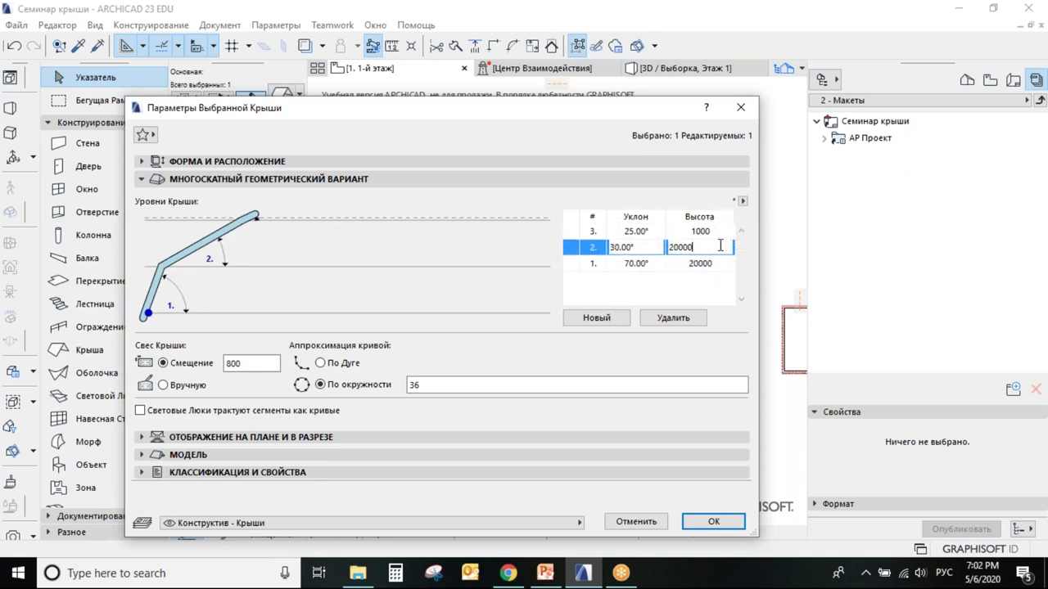
pyautogui.click(701, 264)
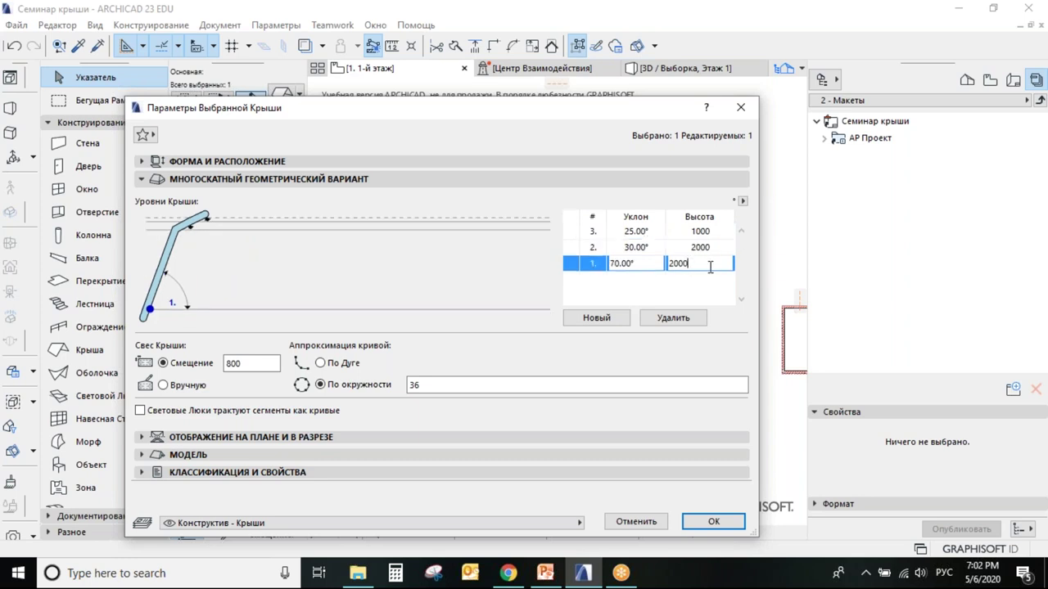
pyautogui.click(705, 295)
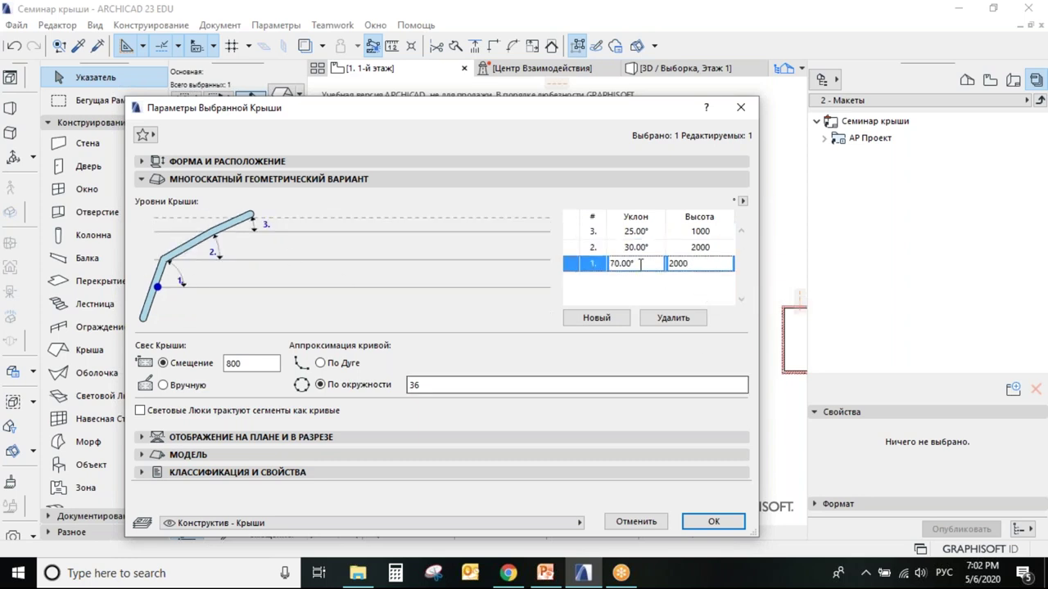
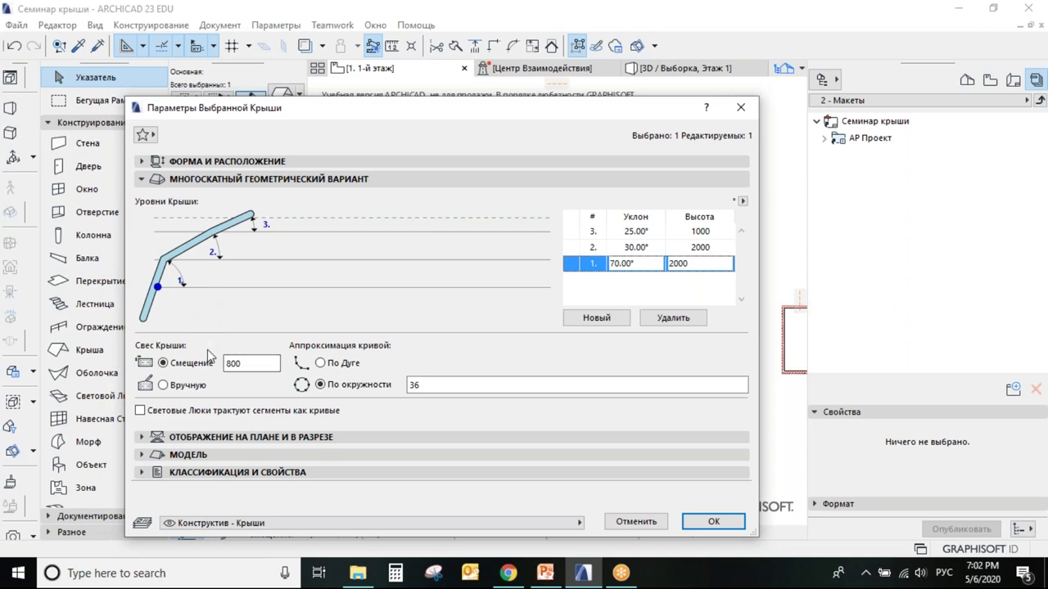
# Set the eaves offset to 500, apply the roof settings, and show the roof fitted and orbited in 3D
pyautogui.doubleClick(256, 362)
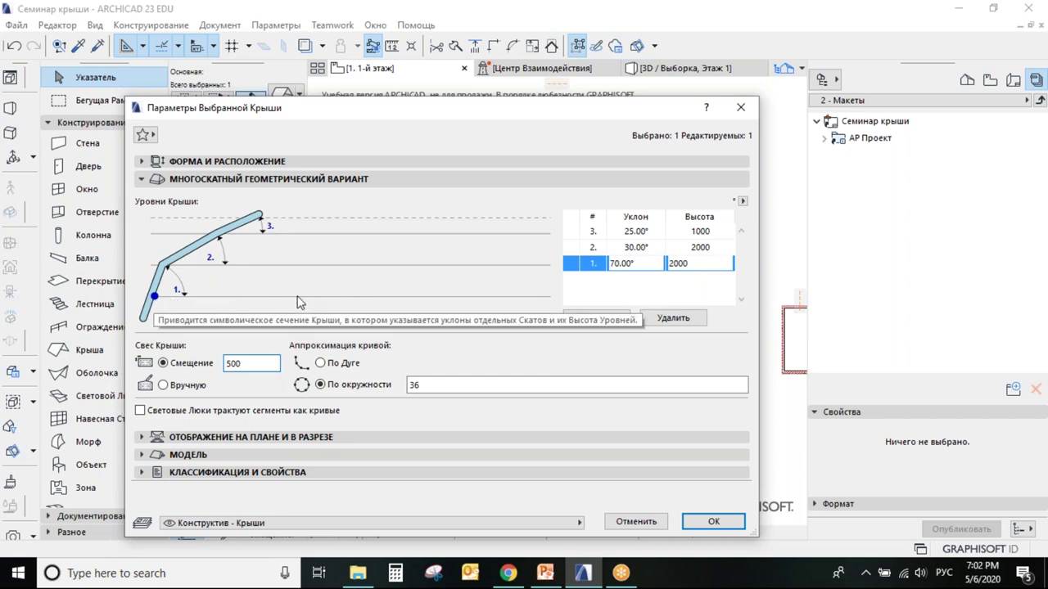
pyautogui.click(696, 522)
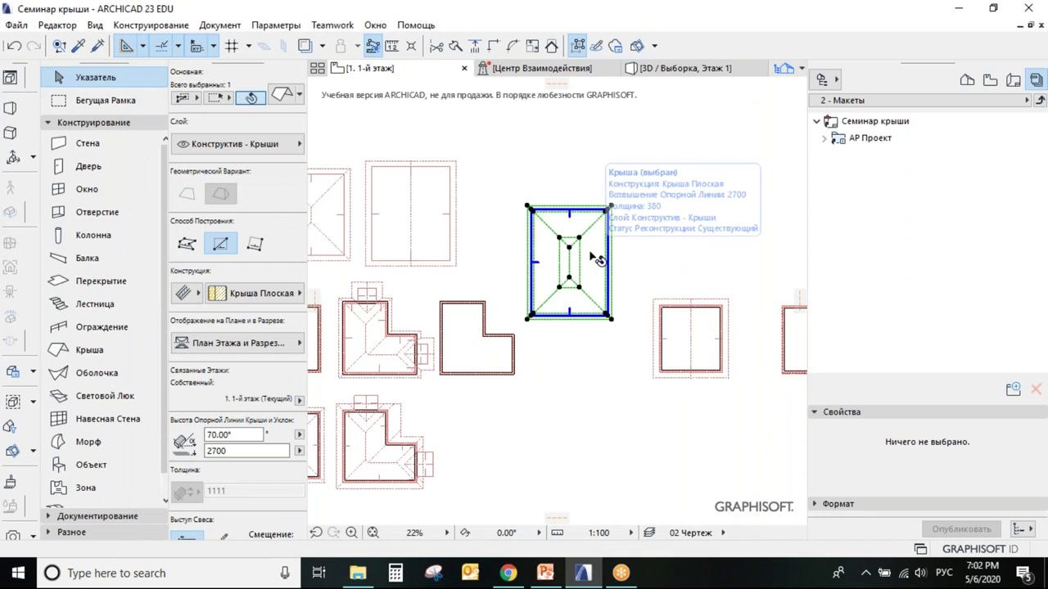
pyautogui.press('F5')
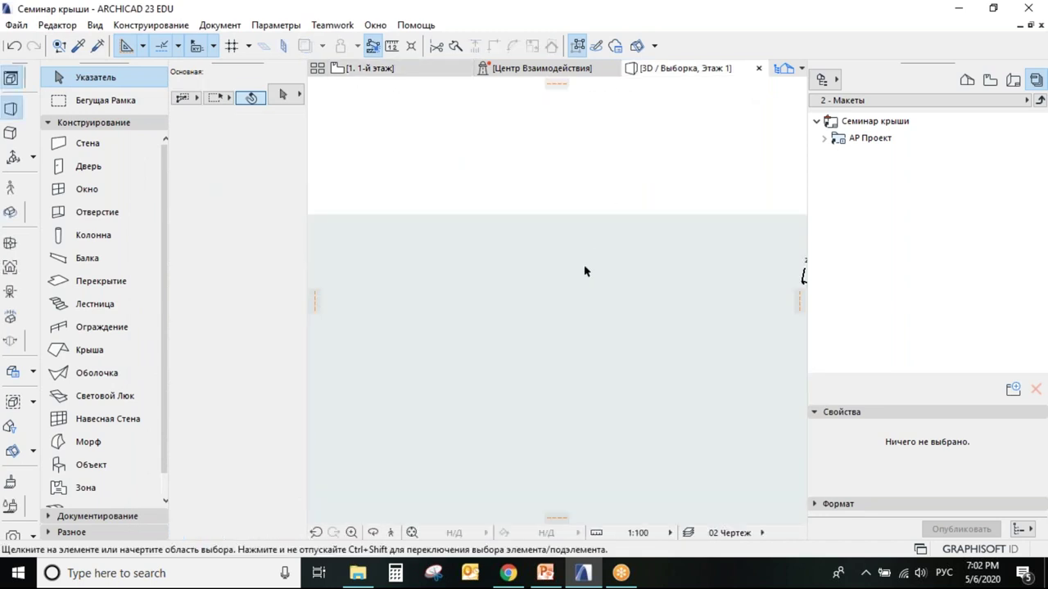
pyautogui.click(373, 533)
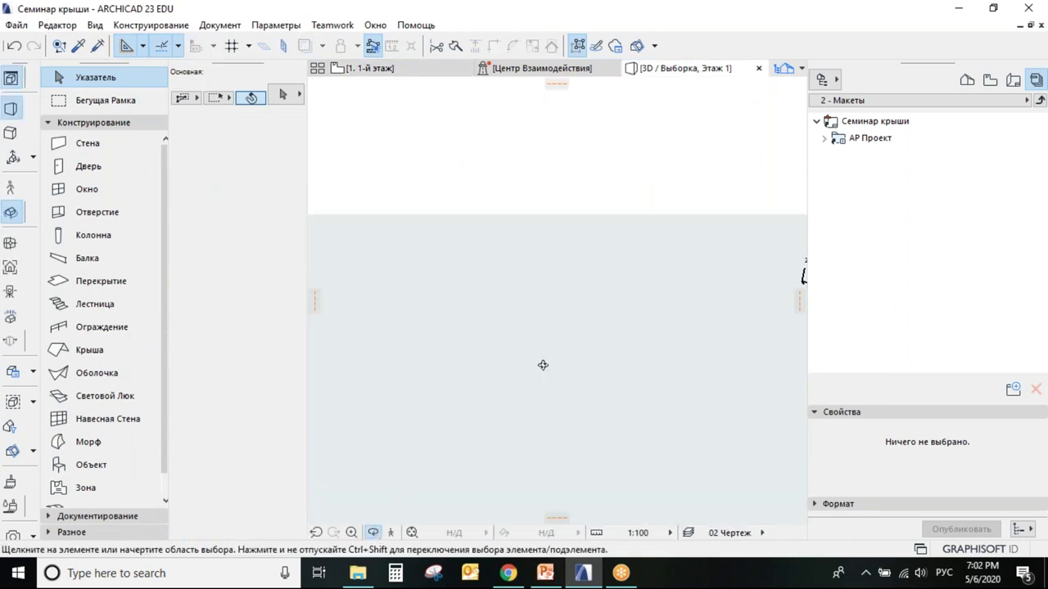
pyautogui.click(412, 533)
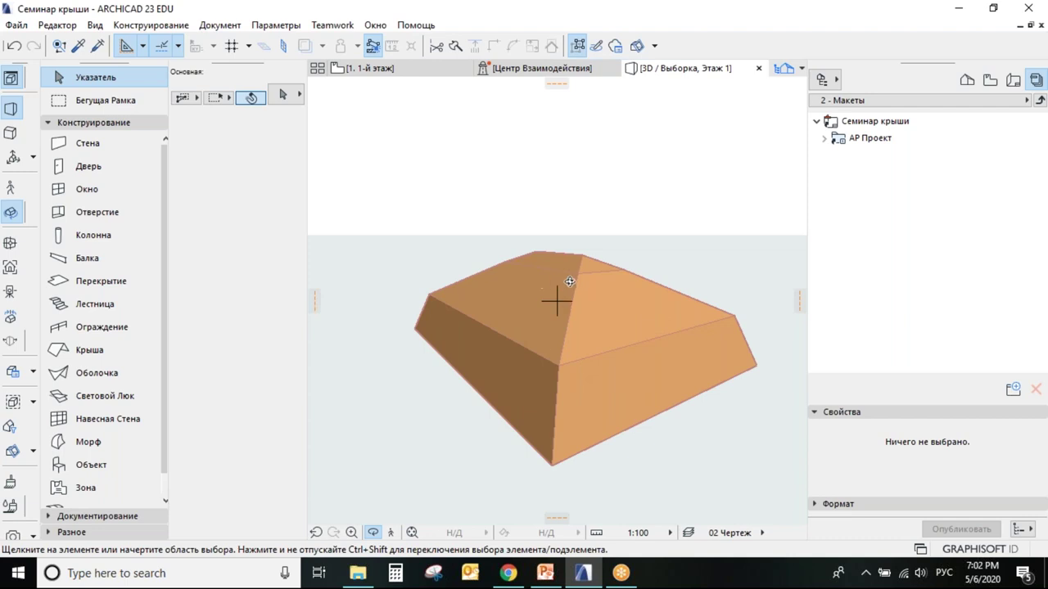
pyautogui.moveTo(427, 492); pyautogui.dragTo(548, 248)
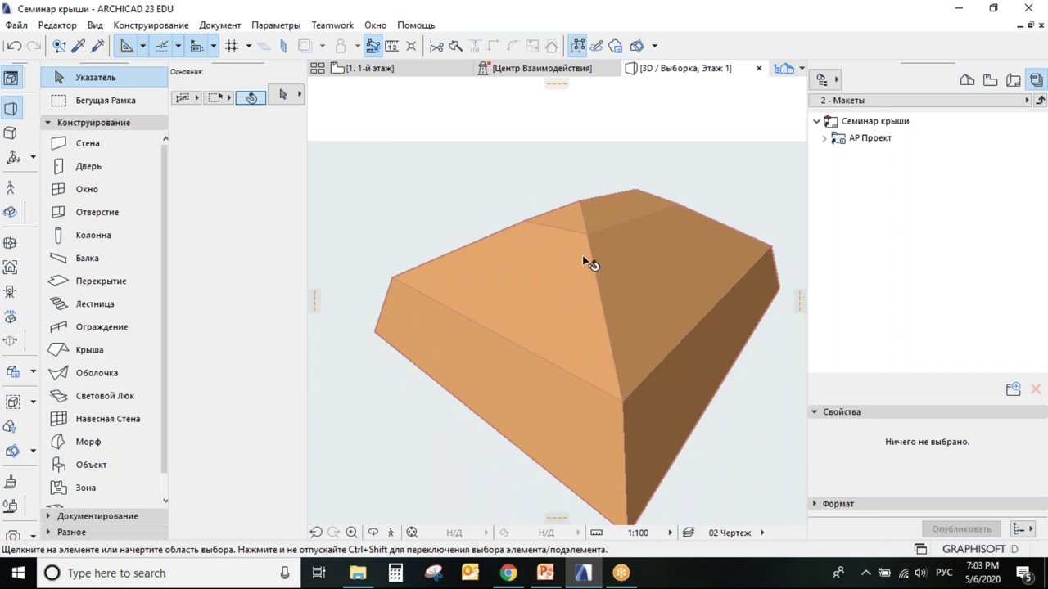
# Select the roof and stretch the near end of its ridge horizontally outward to turn the top-level hip plane into a gable
pyautogui.click(586, 261)
pyautogui.scroll(3, 591, 211)
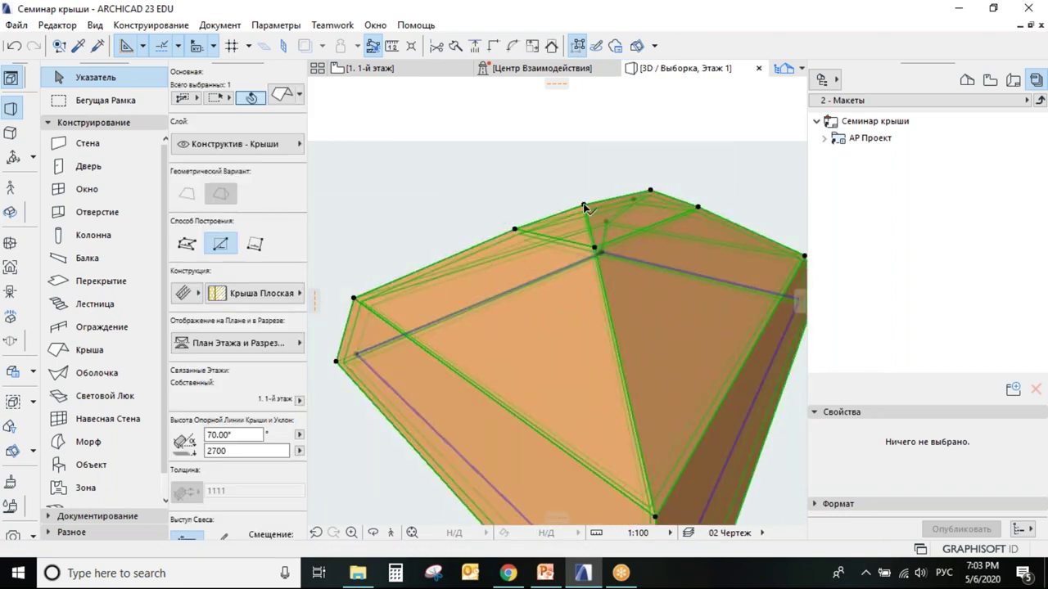
pyautogui.scroll(2, 593, 206)
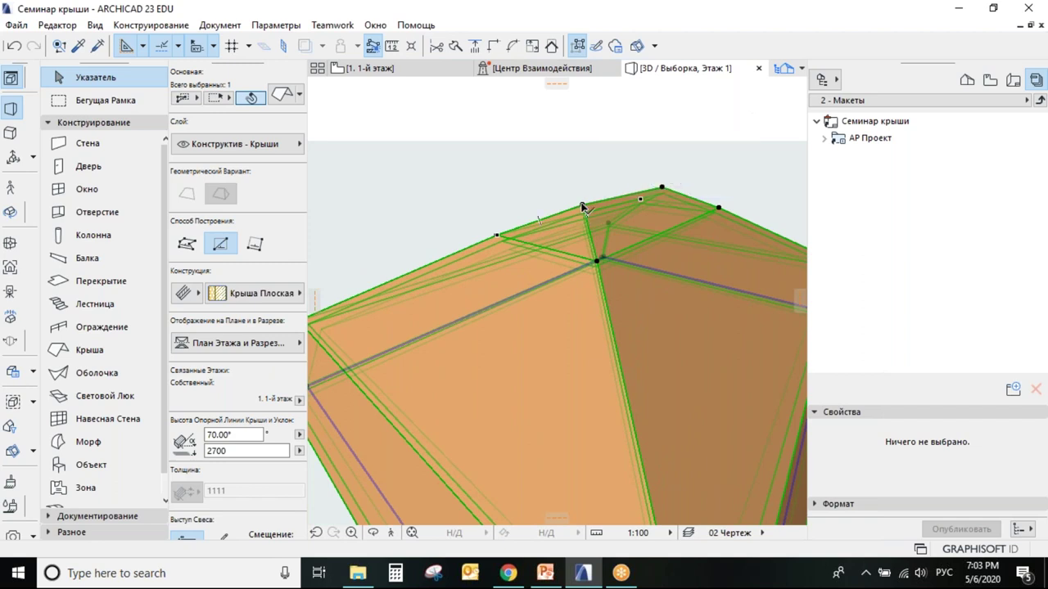
pyautogui.click(583, 208)
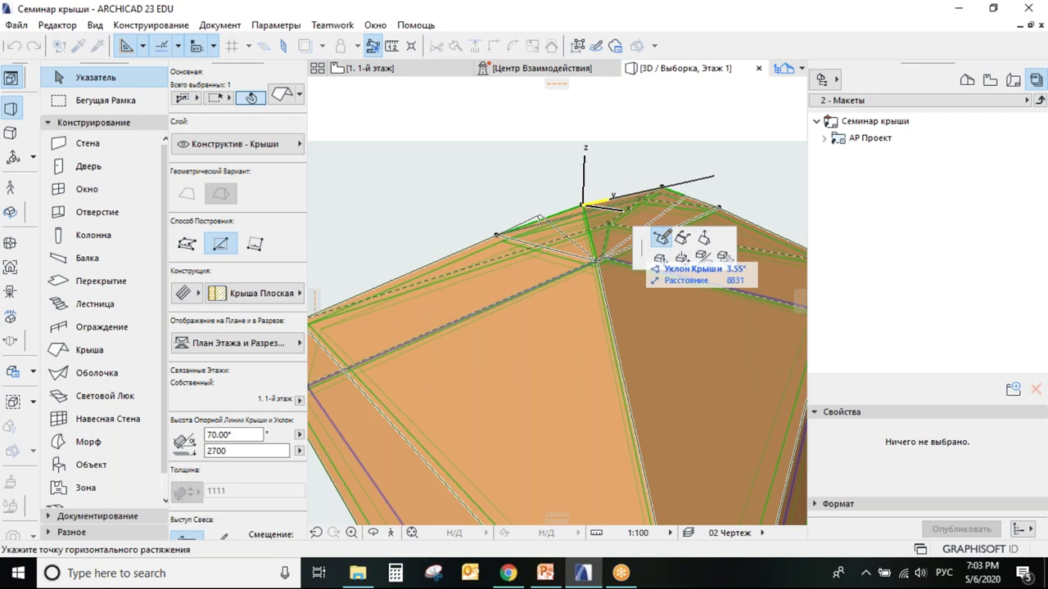
pyautogui.click(660, 242)
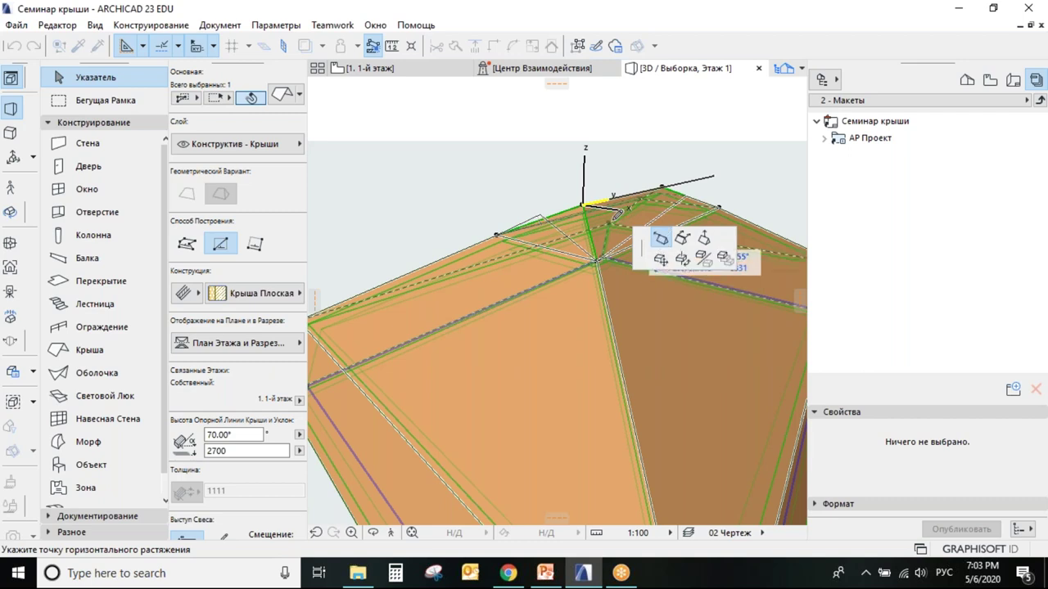
pyautogui.click(540, 209)
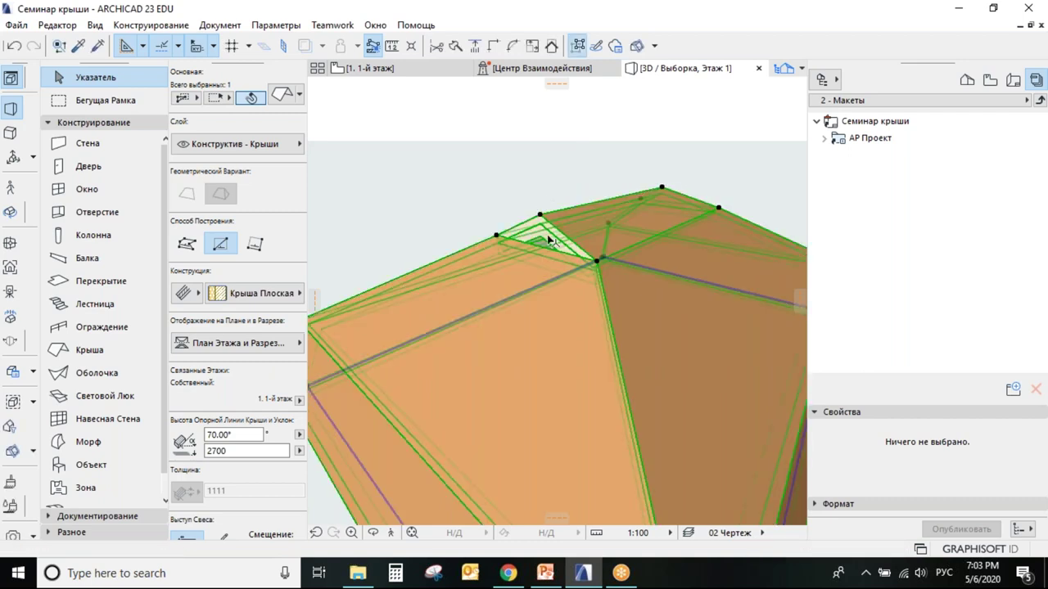
pyautogui.keyDown('shift'); pyautogui.moveTo(568, 227); pyautogui.dragTo(602, 244, button='middle'); pyautogui.keyUp('shift')
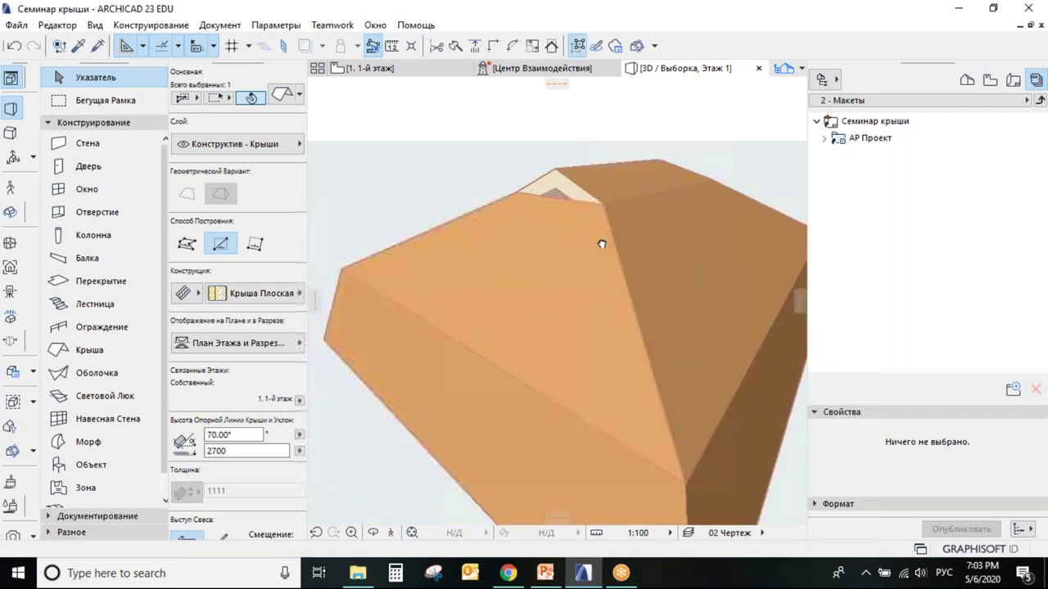
# Offset the break edge between the lower and middle slopes slightly outward on the roof's gabled side
pyautogui.click(475, 344)
pyautogui.click(568, 425)
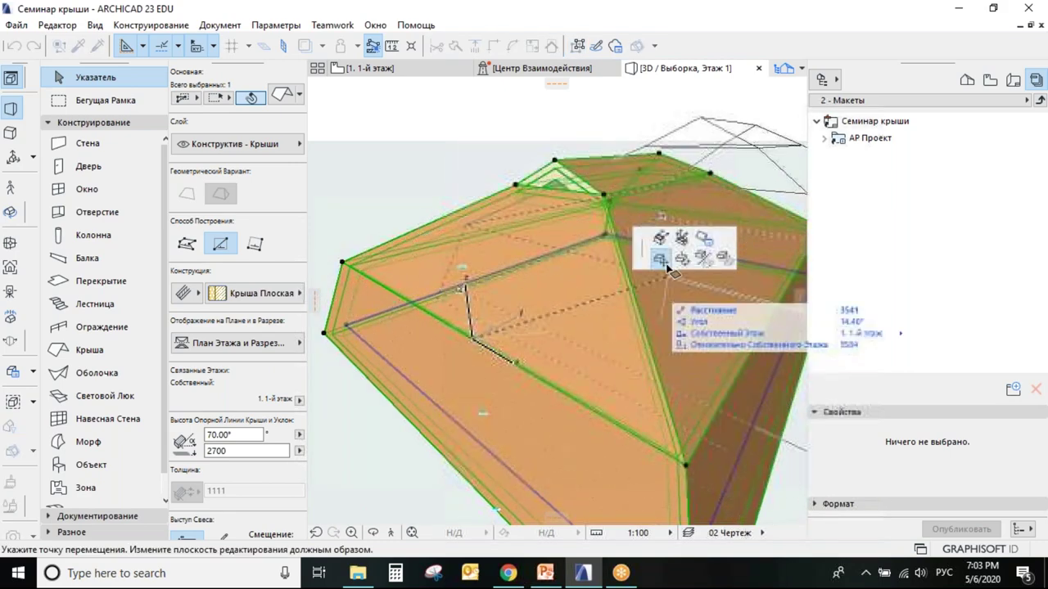
pyautogui.click(661, 239)
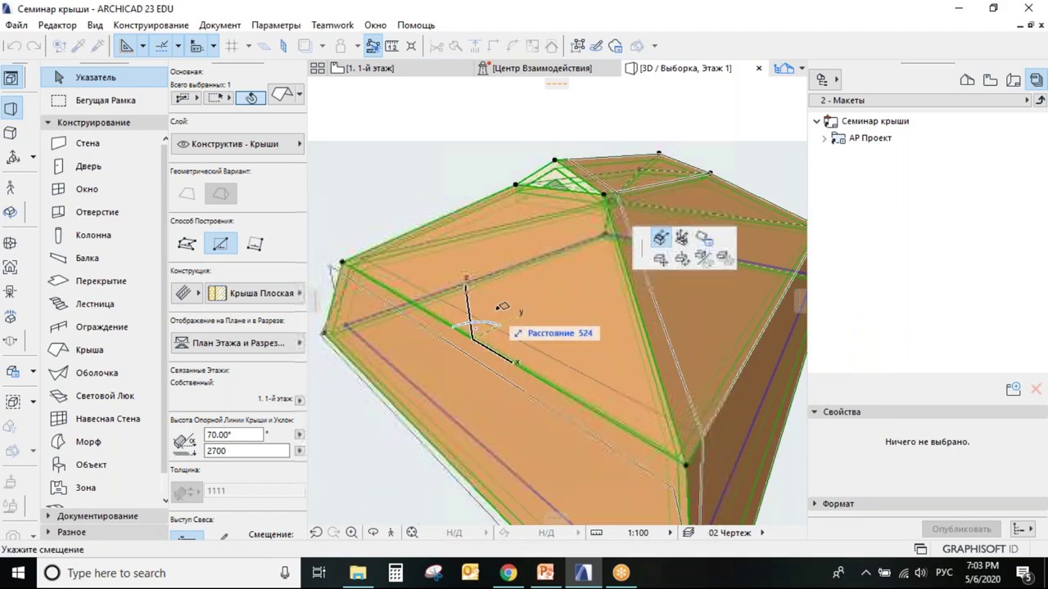
pyautogui.click(452, 335)
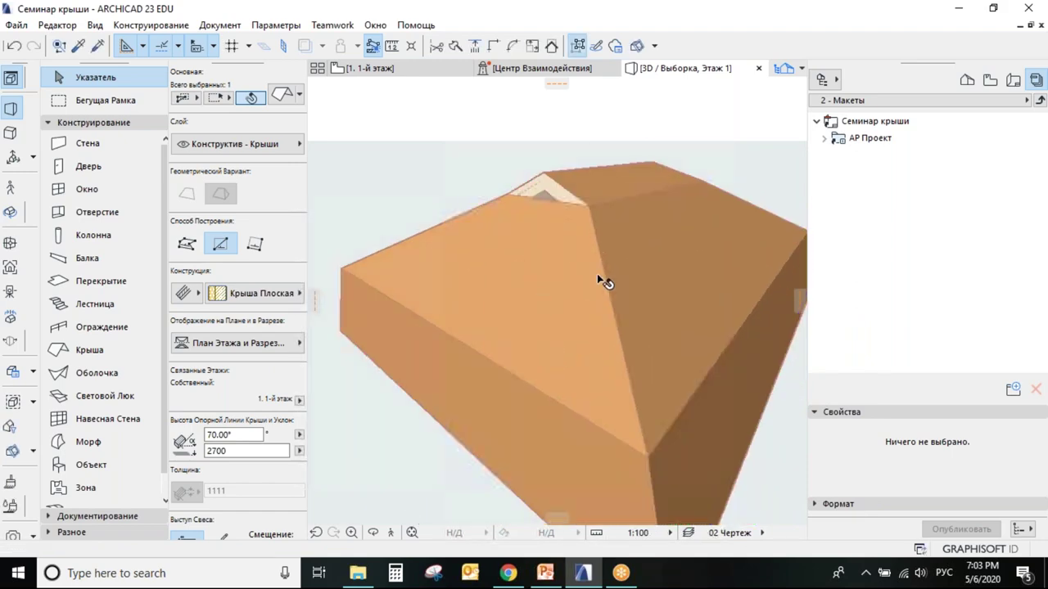
pyautogui.keyDown('shift'); pyautogui.moveTo(543, 322); pyautogui.dragTo(558, 244, button='middle'); pyautogui.keyUp('shift')
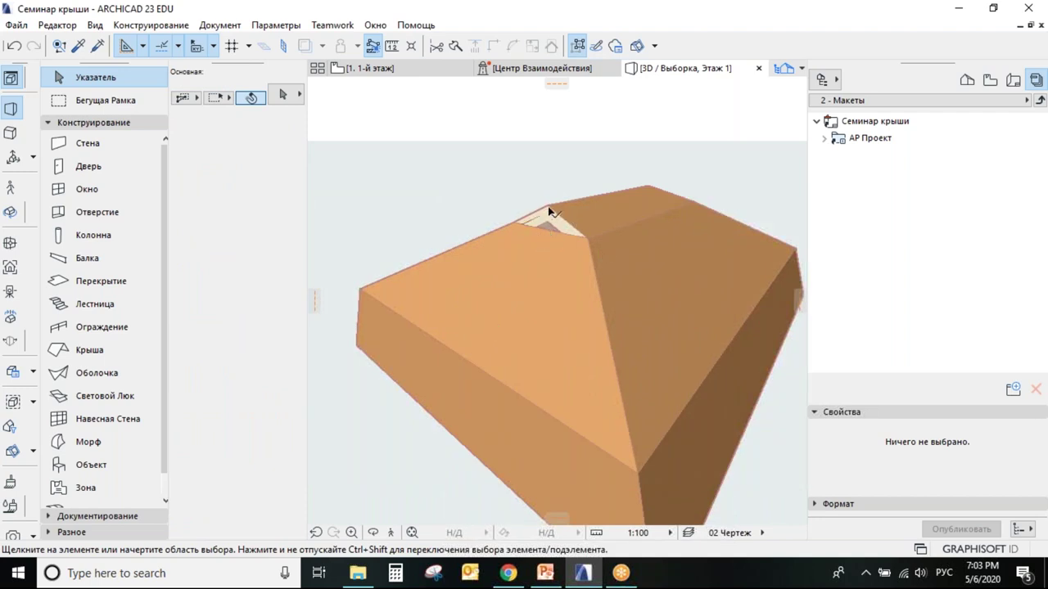
# Set the height of roof level 3 to 1500 in the roof's multi-plane geometry settings and apply it
pyautogui.click(548, 265)
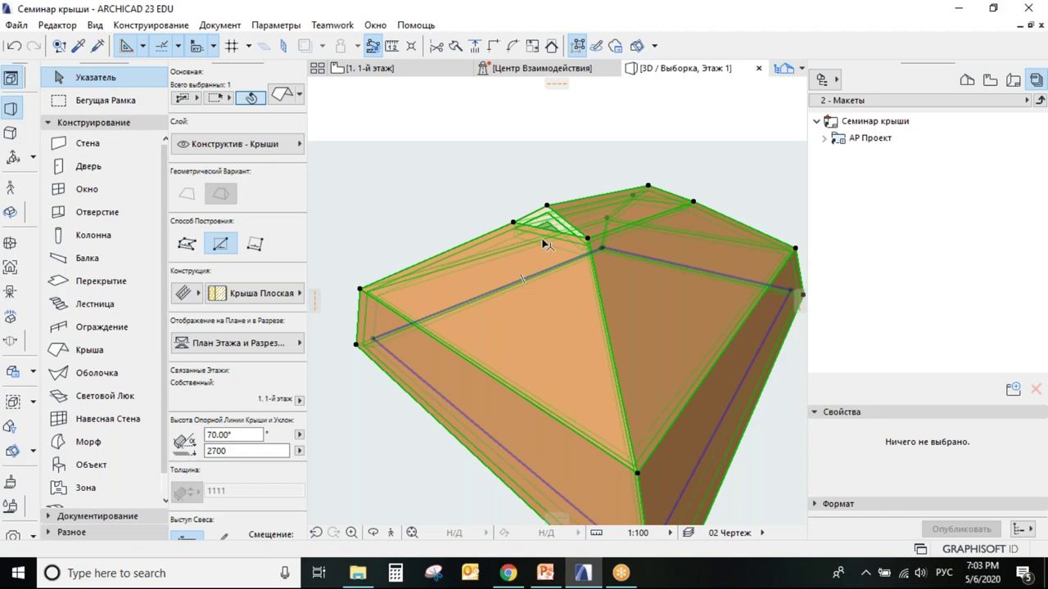
pyautogui.rightClick(520, 205)
pyautogui.click(586, 186)
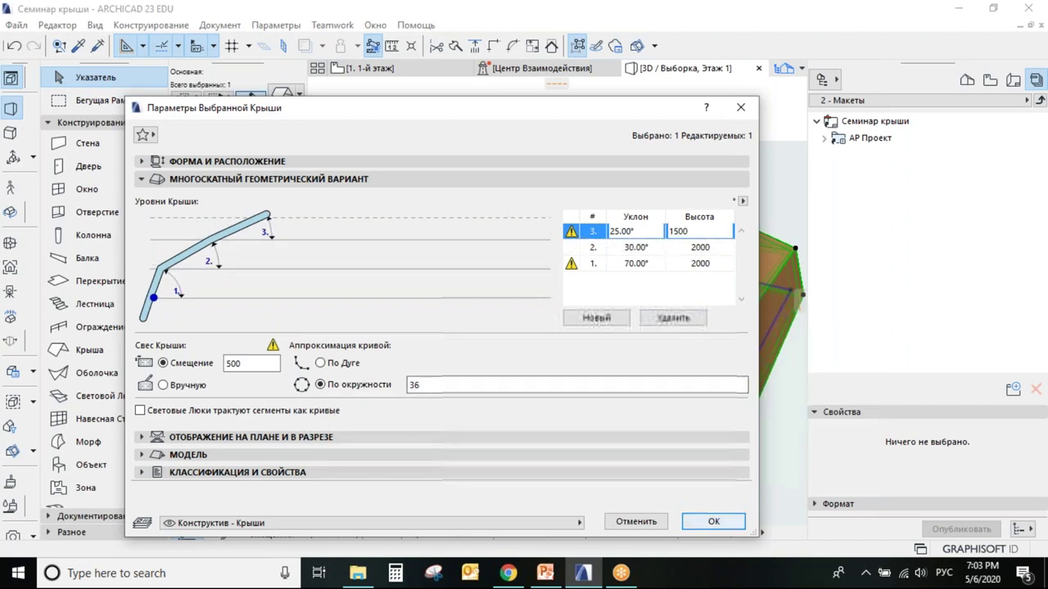
pyautogui.click(714, 522)
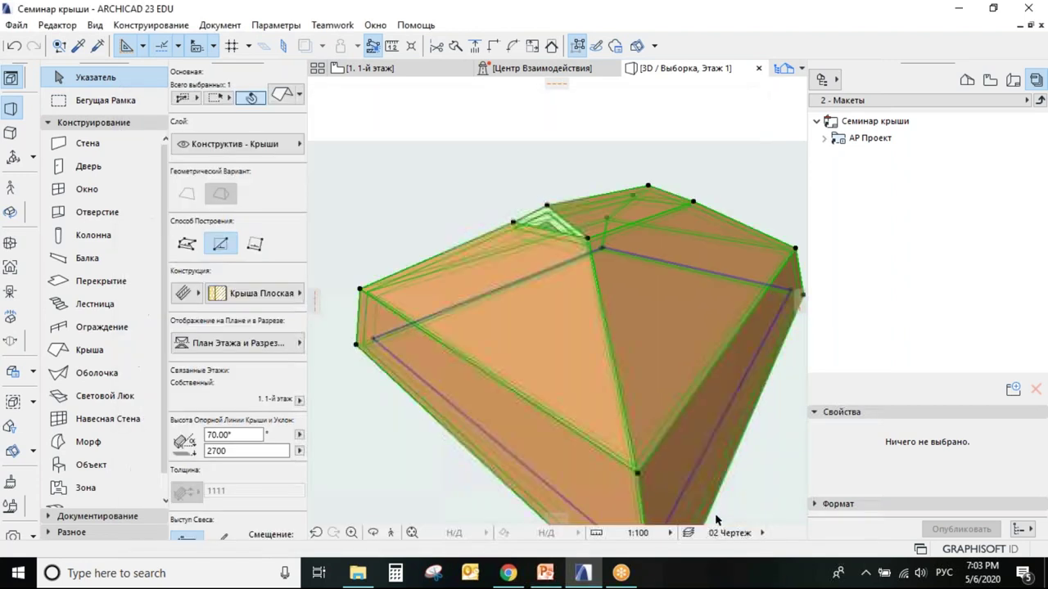
# Set the height of roof level 2 to 1000, delete level 3, and apply the roof settings
pyautogui.rightClick(548, 209)
pyautogui.click(573, 190)
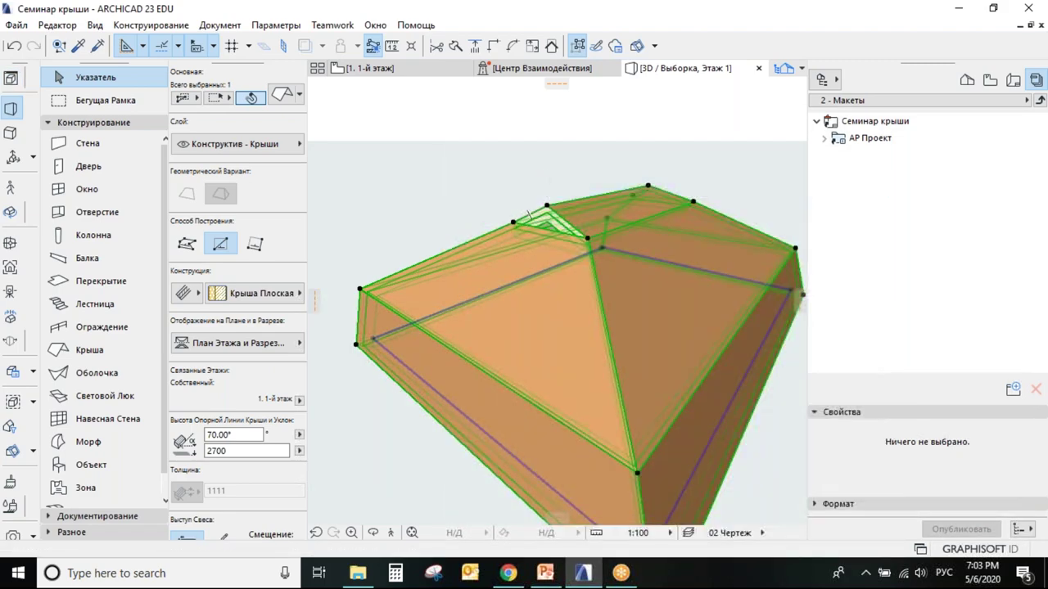
pyautogui.click(707, 247)
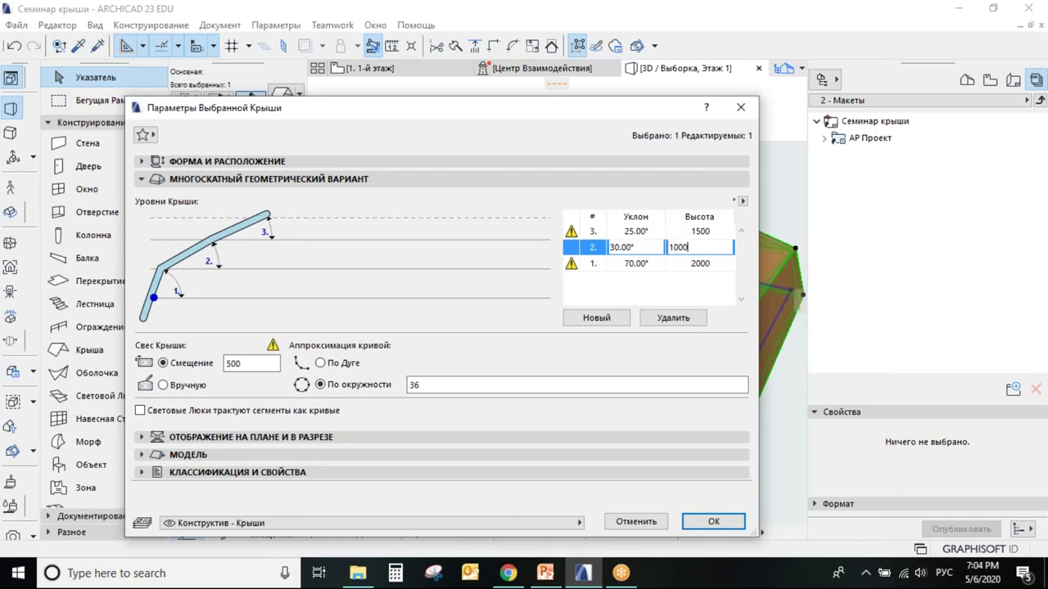
pyautogui.press('Return')
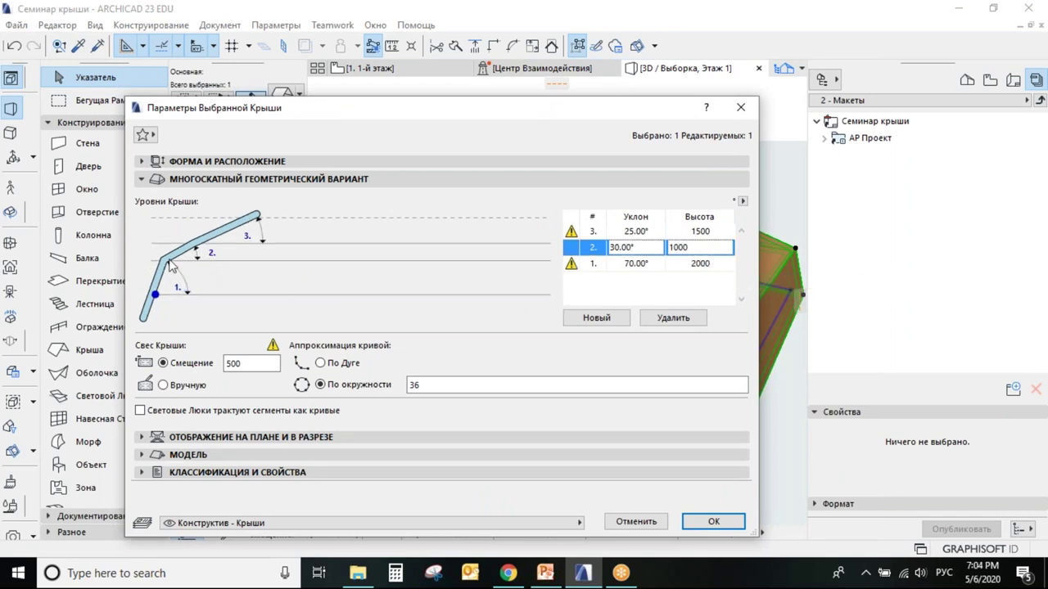
pyautogui.click(640, 232)
pyautogui.click(673, 318)
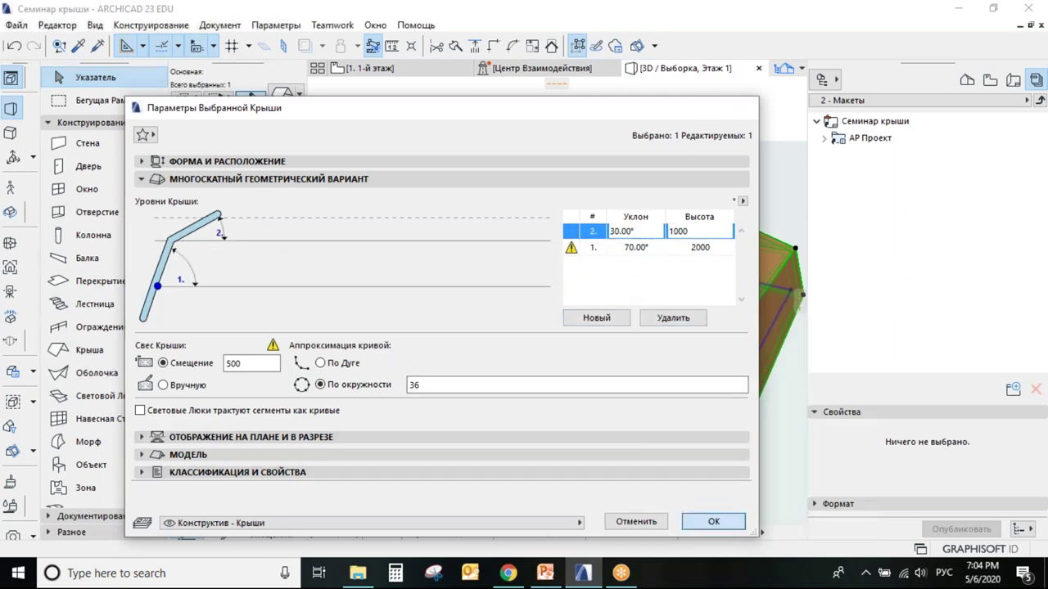
pyautogui.click(713, 521)
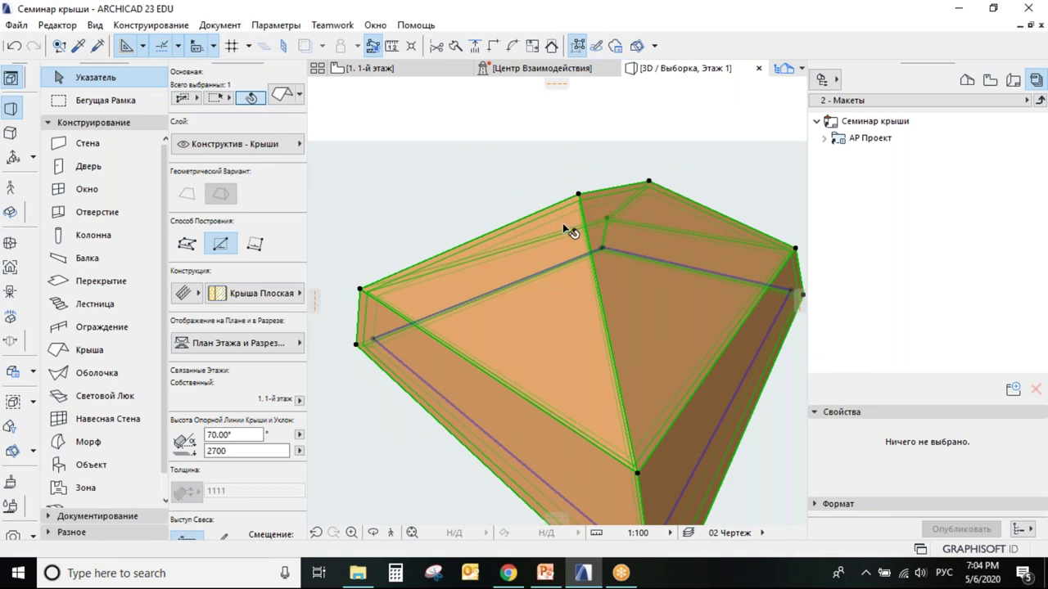
# Stretch the near end of the ridge horizontally outward to open the upper slope into a full gable
pyautogui.keyDown('shift'); pyautogui.moveTo(632, 460); pyautogui.dragTo(607, 184, button='middle'); pyautogui.keyUp('shift')
pyautogui.click(575, 162)
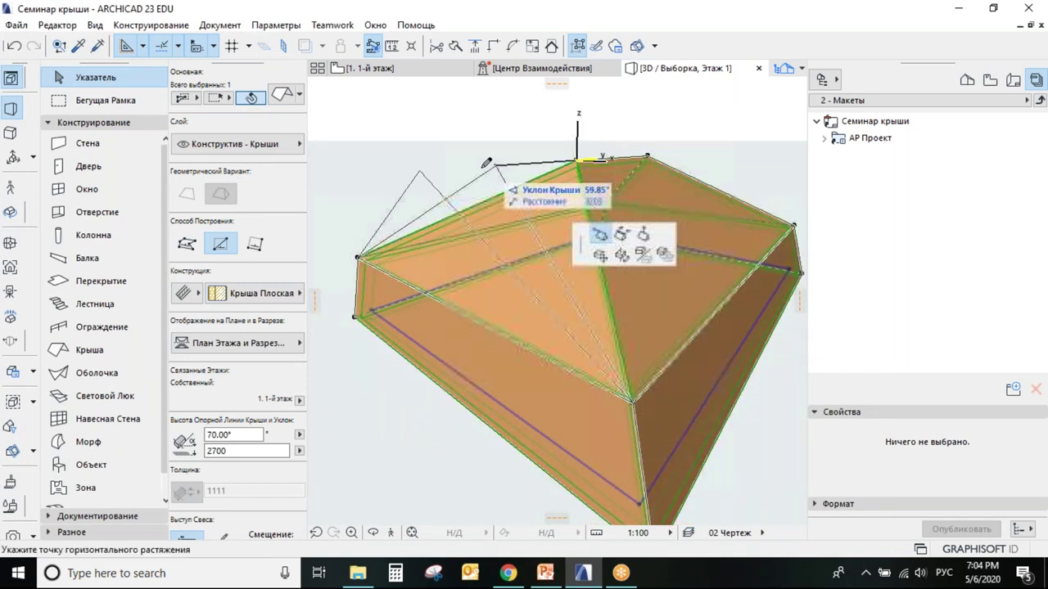
pyautogui.click(420, 169)
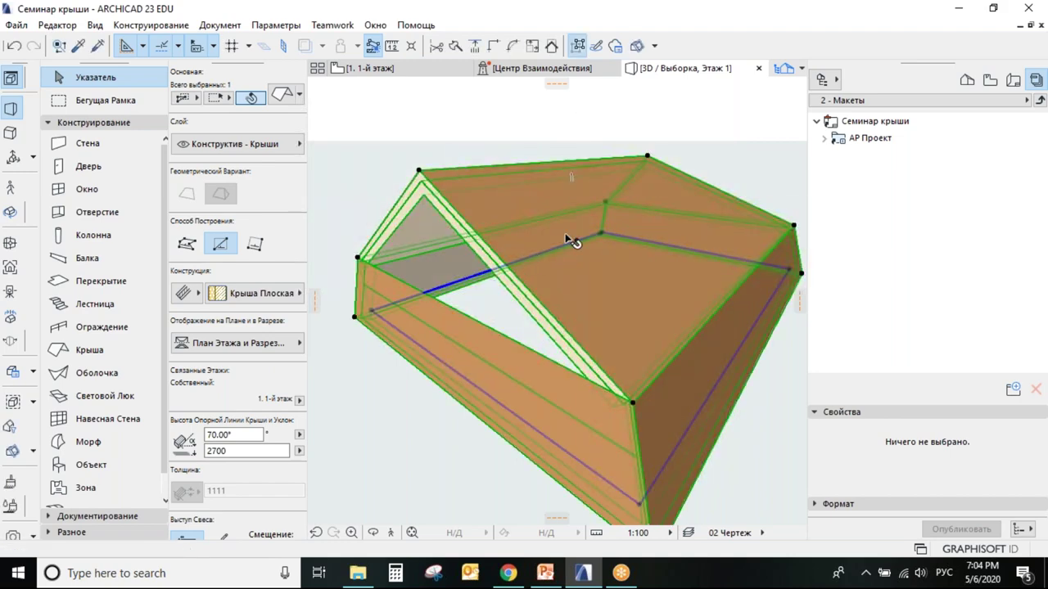
pyautogui.press('Escape')
# Try to stretch the gabled ridge end further outward past the lower slope, and undo the stretch
pyautogui.click(588, 288)
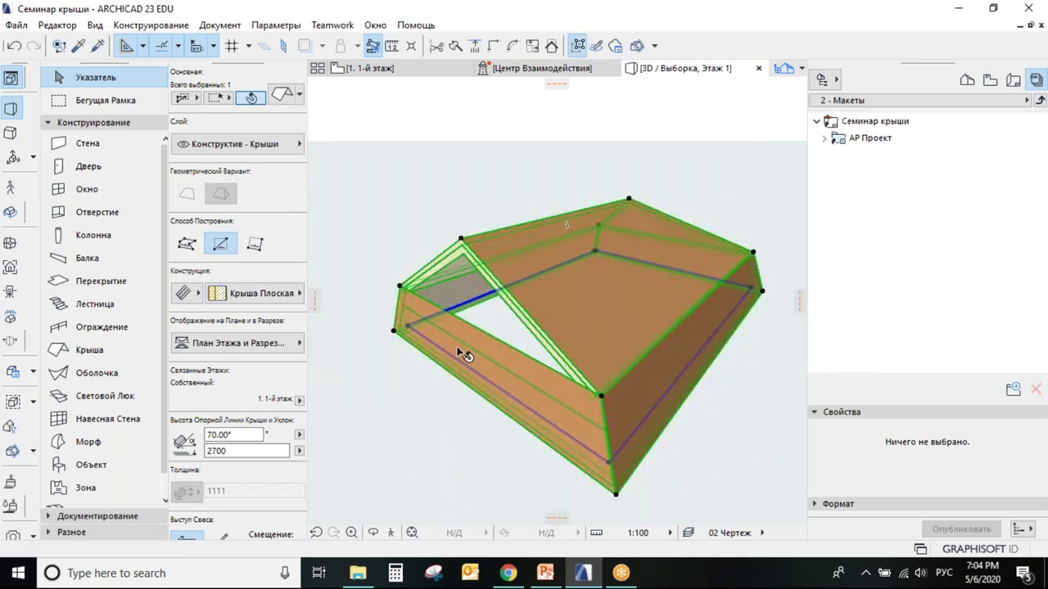
pyautogui.click(462, 239)
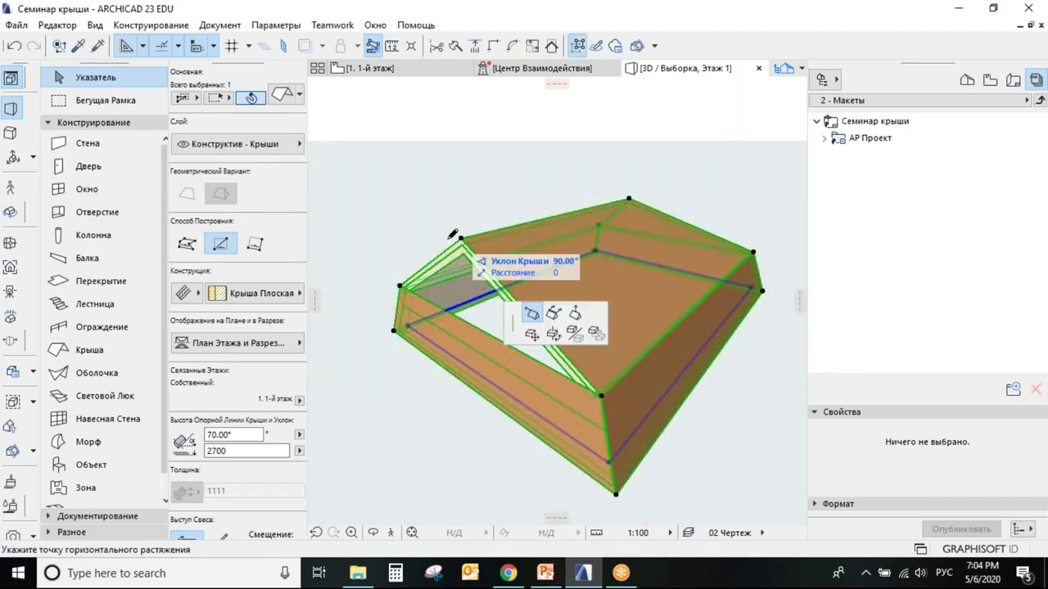
pyautogui.click(439, 244)
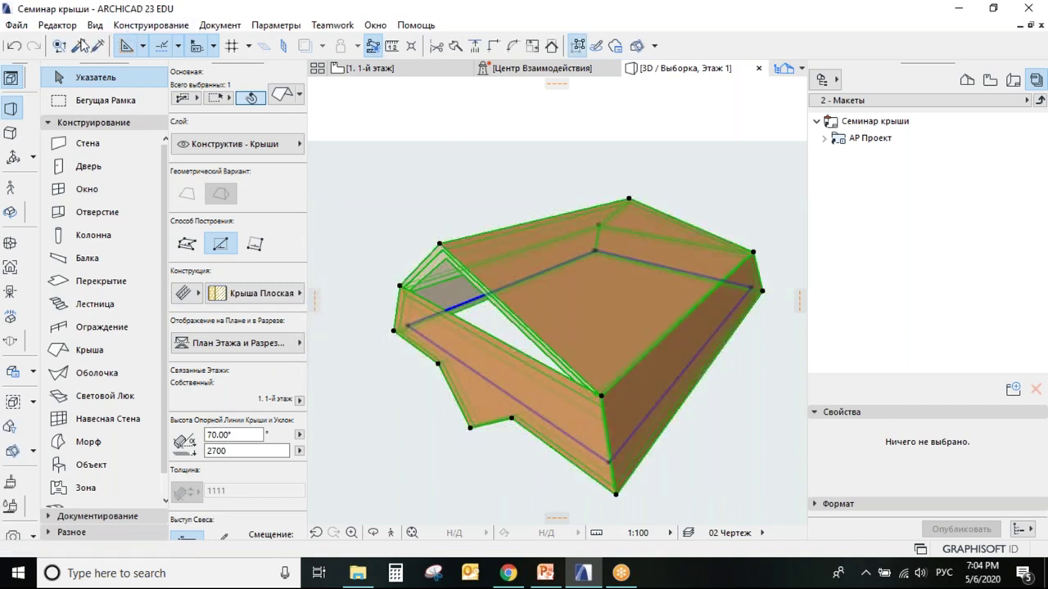
pyautogui.click(15, 47)
# Stretch the opposite end of the ridge horizontally outward to replace that side's upper hip plane with a second gable
pyautogui.click(372, 533)
pyautogui.moveTo(492, 393); pyautogui.dragTo(606, 299)
pyautogui.click(594, 268)
pyautogui.click(579, 211)
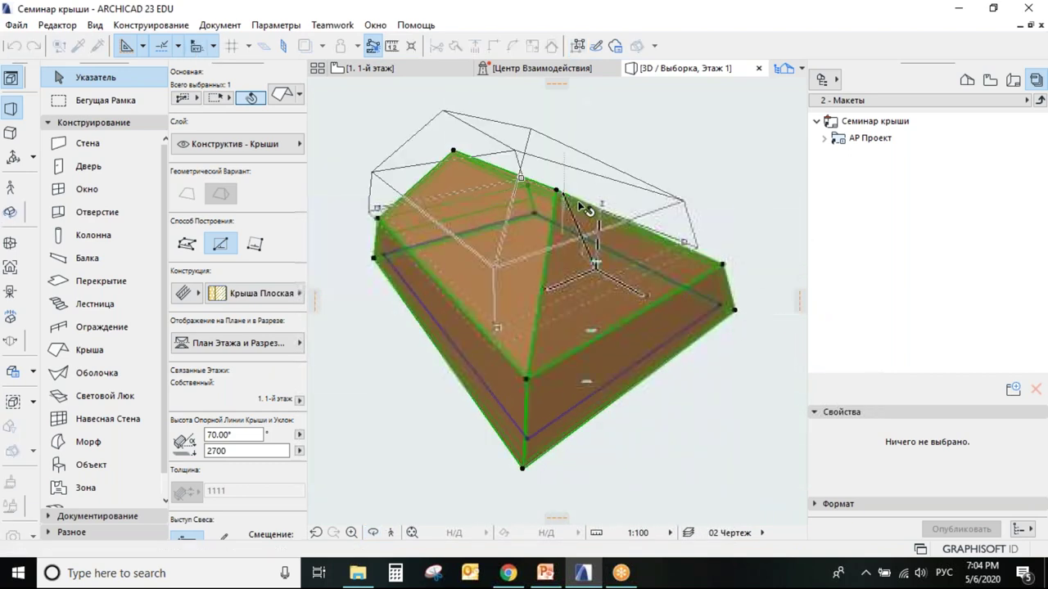
pyautogui.click(562, 203)
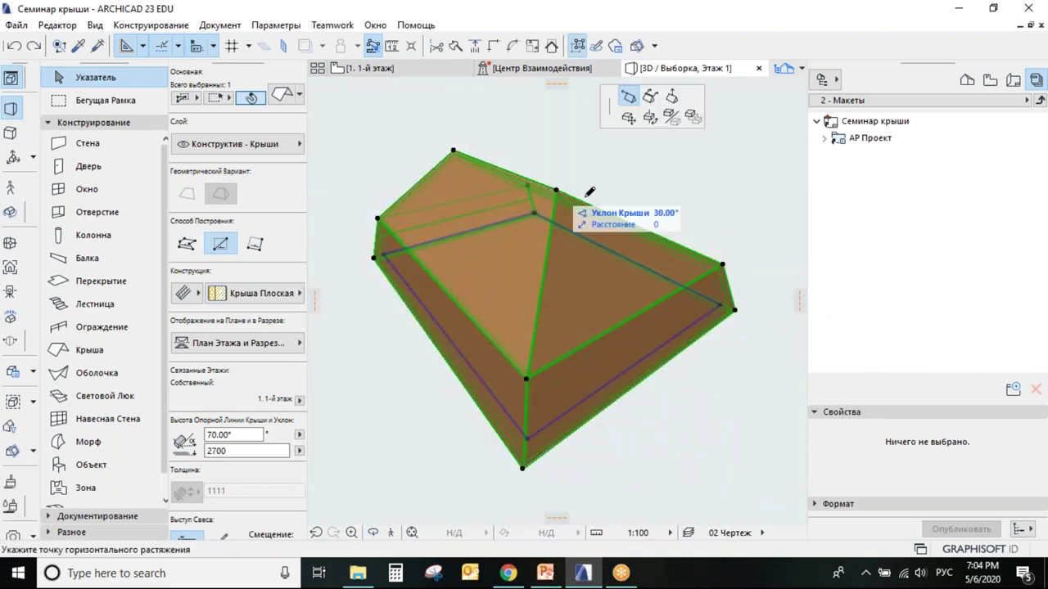
pyautogui.click(577, 197)
pyautogui.keyDown('shift'); pyautogui.moveTo(704, 193); pyautogui.dragTo(556, 220, button='middle'); pyautogui.keyUp('shift')
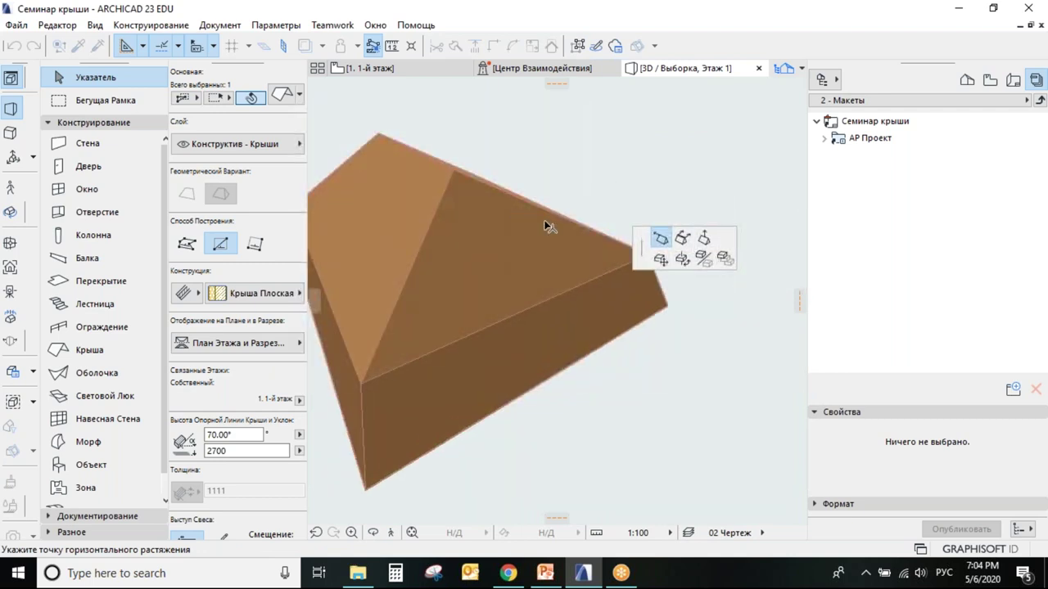
pyautogui.click(540, 246)
pyautogui.keyDown('shift'); pyautogui.moveTo(627, 291); pyautogui.dragTo(710, 230, button='middle'); pyautogui.keyUp('shift')
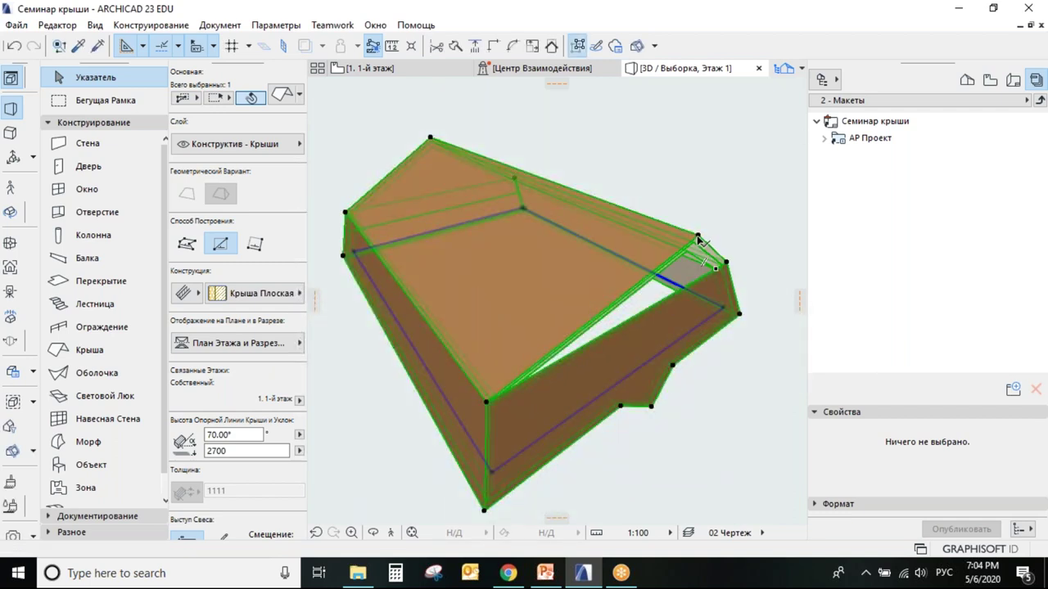
# Pull the second gable's ridge end slightly back inward with a horizontal stretch and inspect the roof from the other side
pyautogui.click(697, 237)
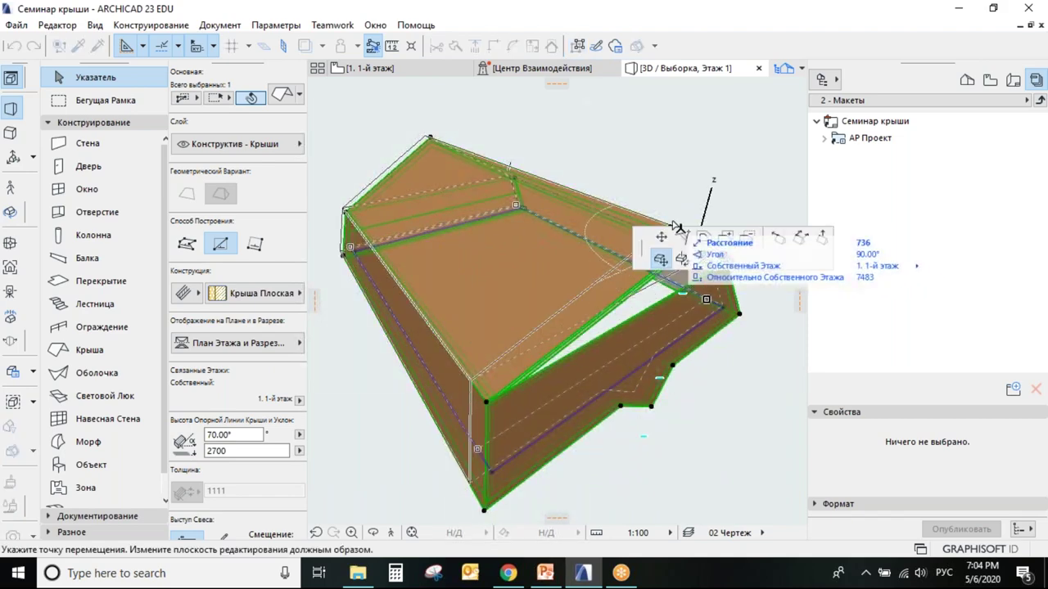
pyautogui.click(661, 237)
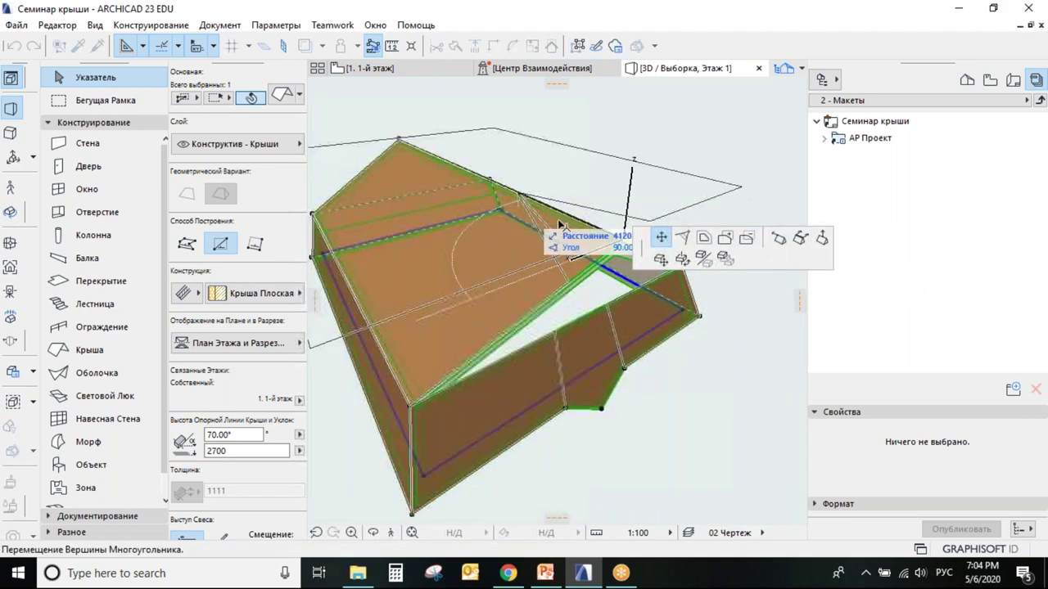
pyautogui.click(778, 237)
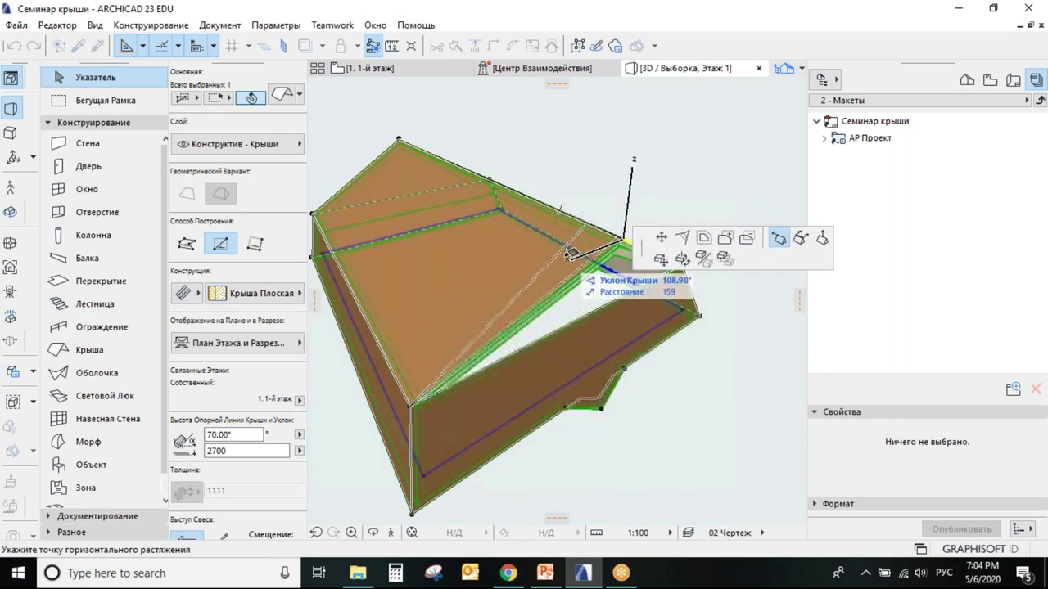
pyautogui.click(570, 255)
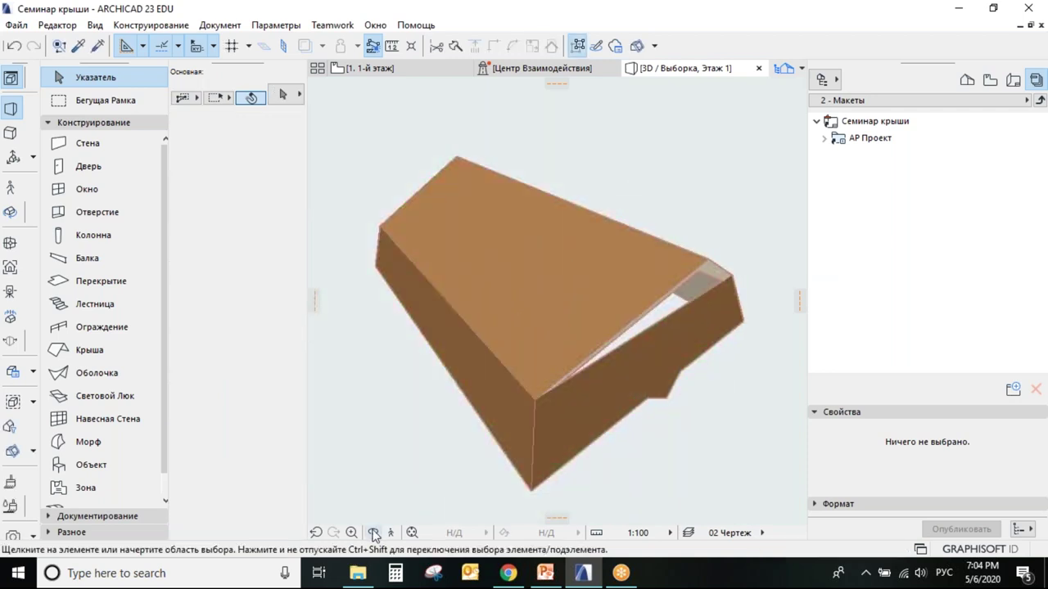
pyautogui.click(373, 534)
pyautogui.scroll(5, 463, 287)
pyautogui.moveTo(551, 318); pyautogui.dragTo(573, 302)
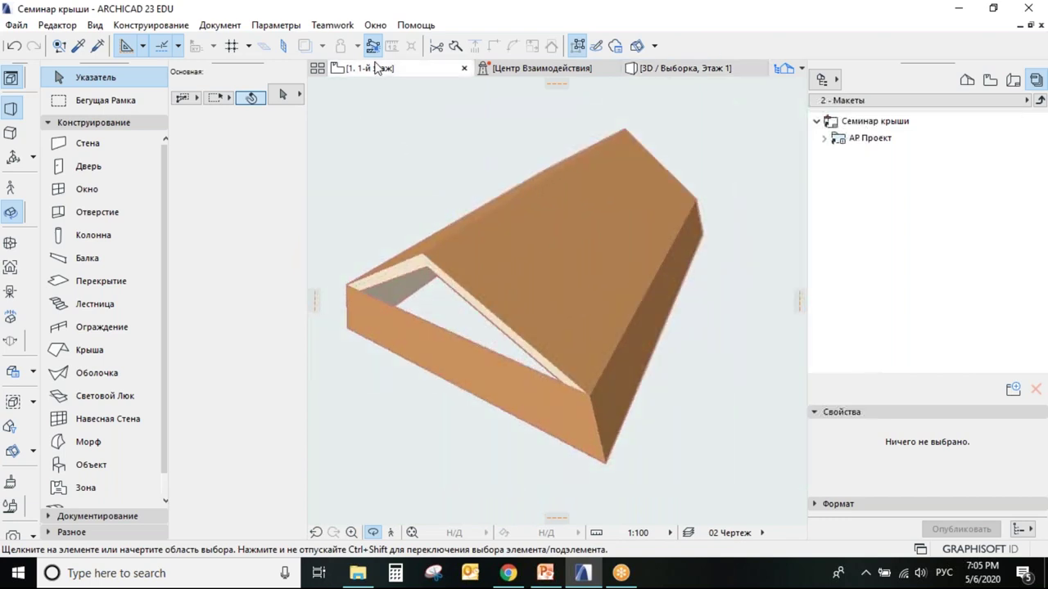
# On the first-floor plan, move the roof outline's projecting vertex at the ridge end about 700 inward onto the reference line
pyautogui.click(376, 69)
pyautogui.scroll(5, 570, 207)
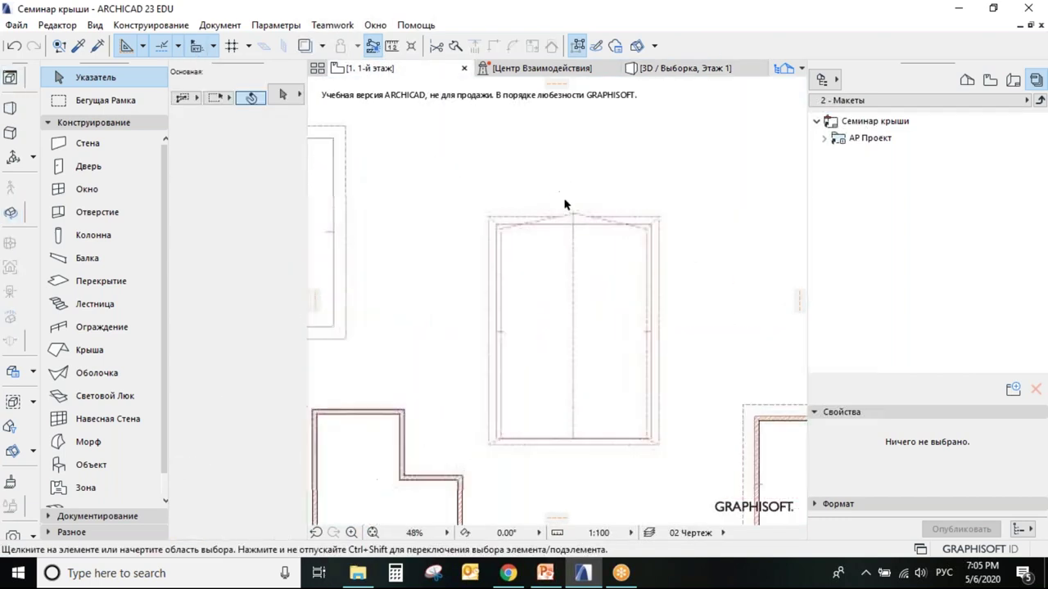
pyautogui.click(580, 226)
pyautogui.click(580, 226)
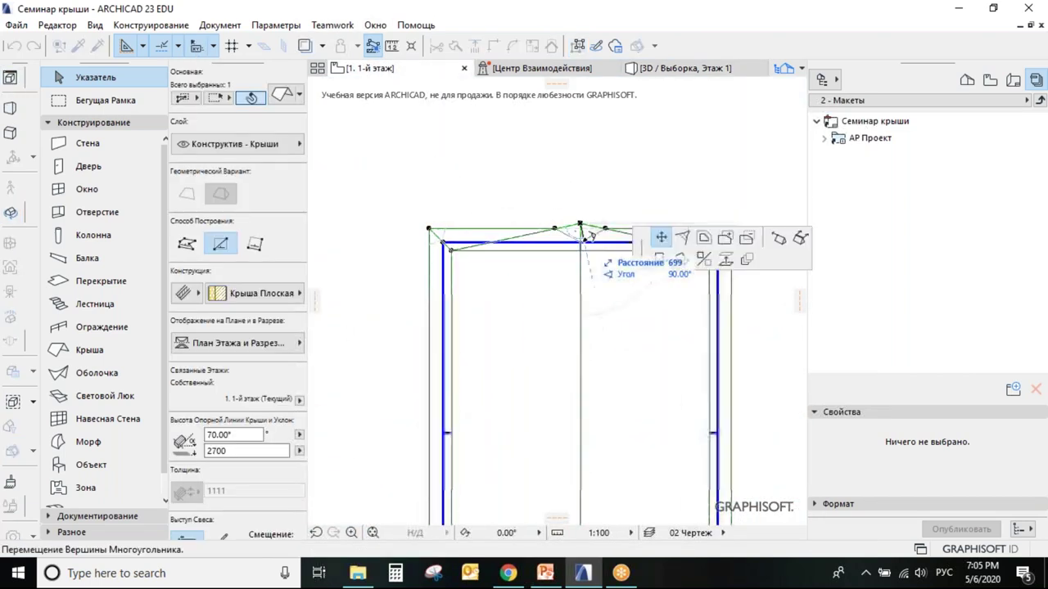
pyautogui.click(579, 242)
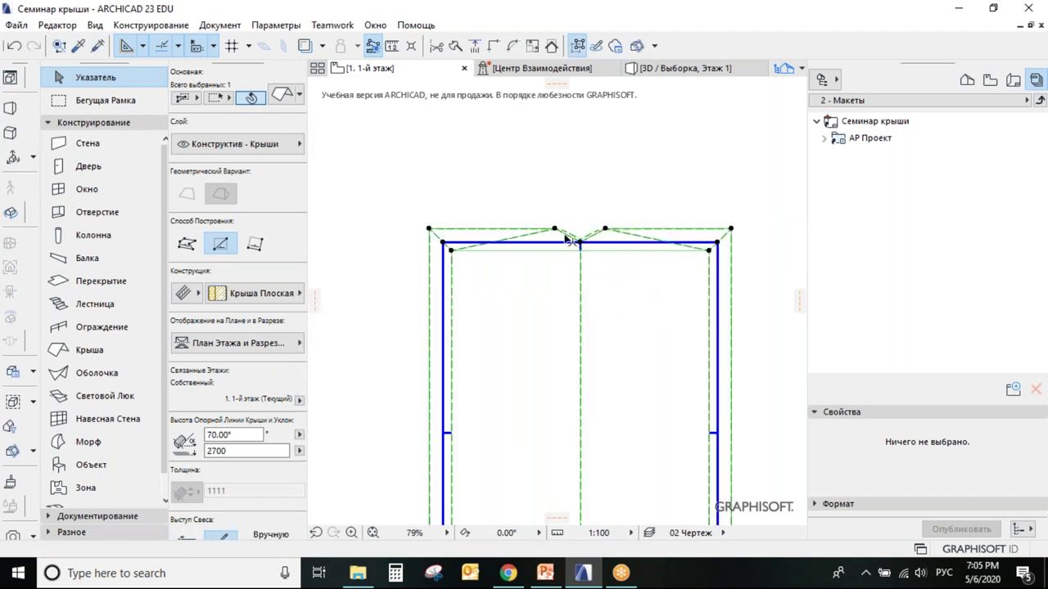
# Pull one roof outline vertex beside the ridge end inward, and move the vertex on the other side onto the ridge end point
pyautogui.click(554, 230)
pyautogui.click(554, 238)
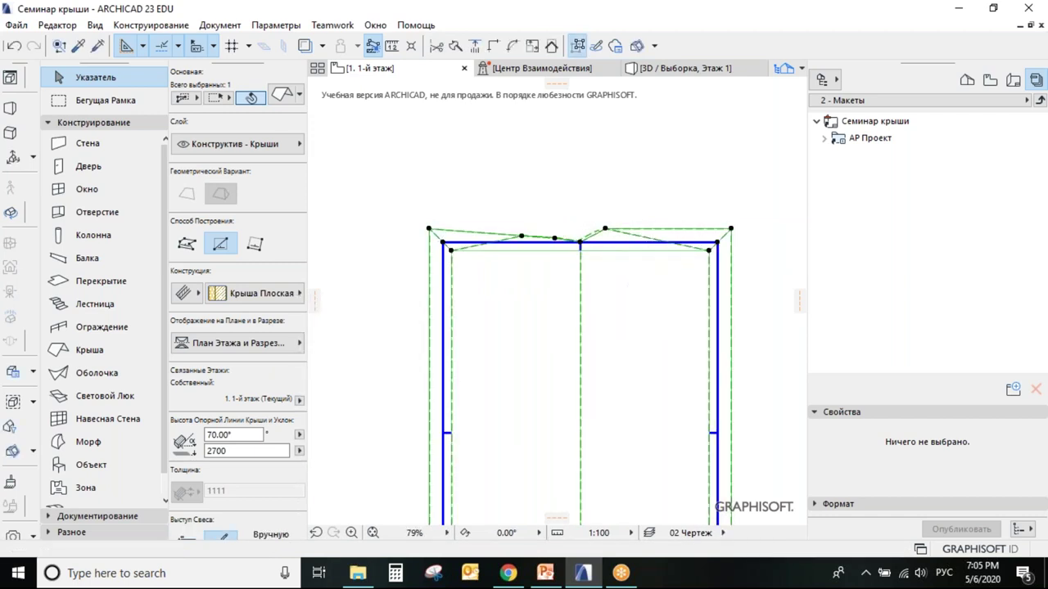
pyautogui.click(605, 233)
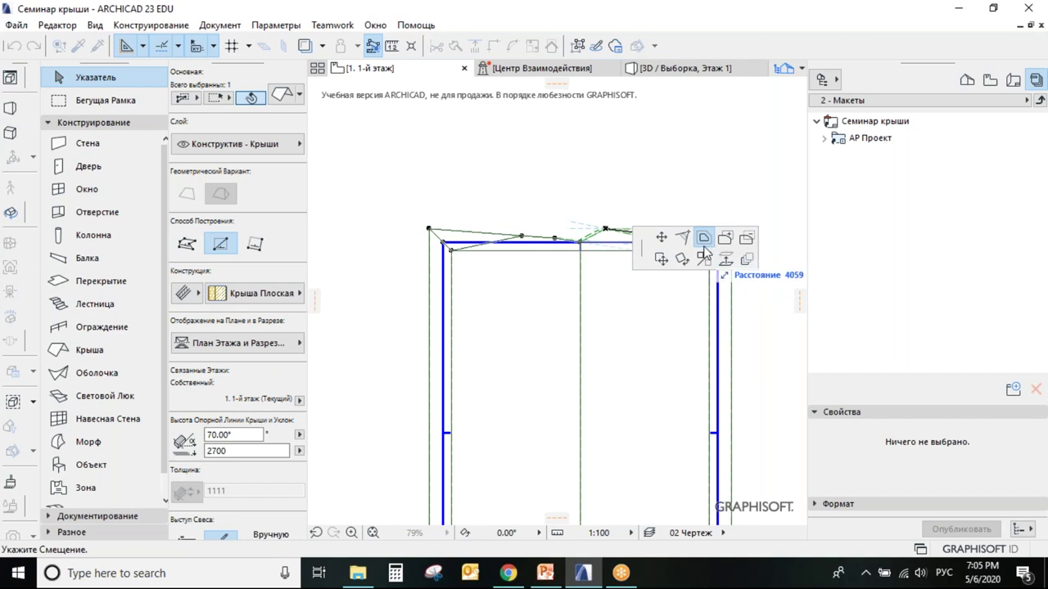
pyautogui.click(662, 238)
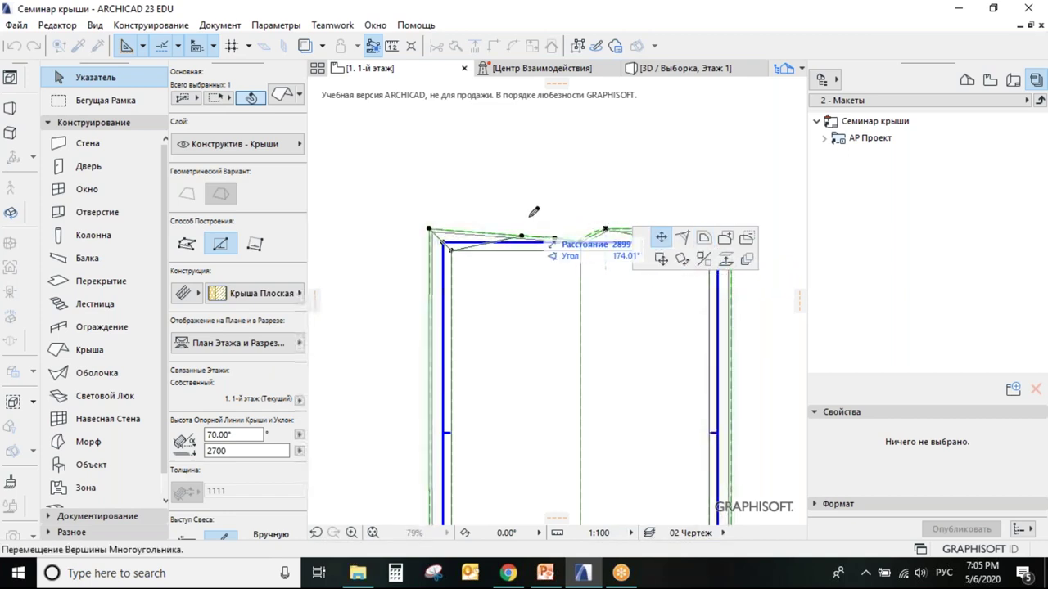
pyautogui.click(581, 247)
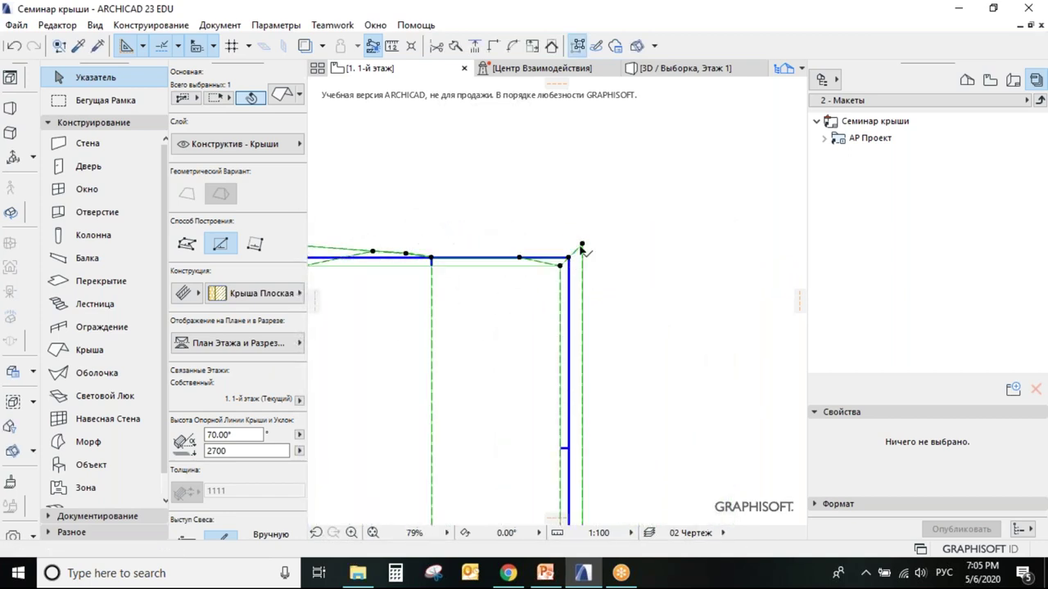
# Move the roof outline's outer corner vertex inward onto the corner of the reference line
pyautogui.click(581, 246)
pyautogui.click(560, 266)
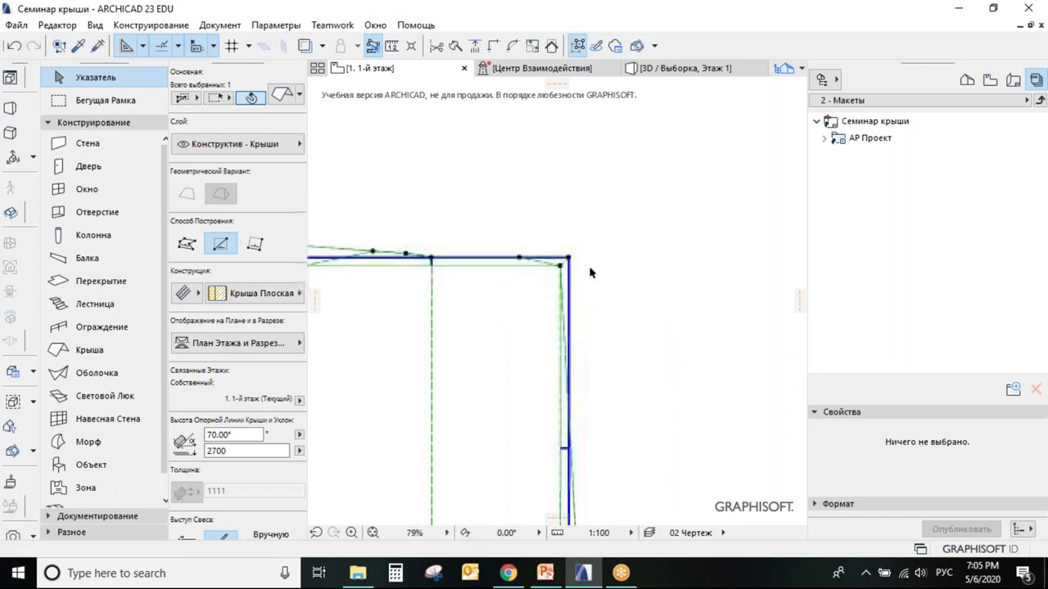
pyautogui.click(569, 259)
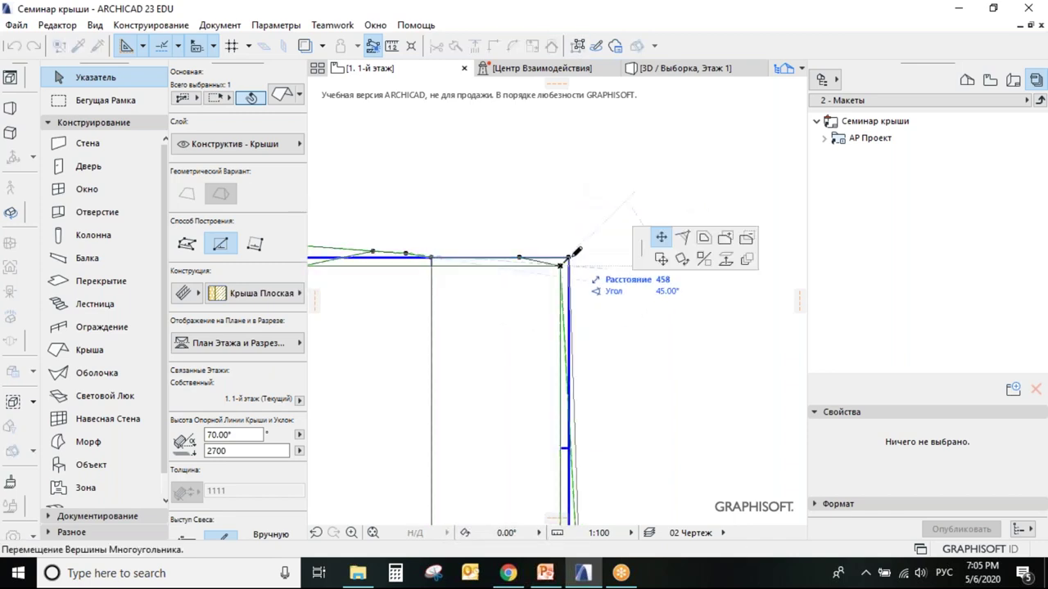
pyautogui.press('Escape')
pyautogui.moveTo(480, 281); pyautogui.dragTo(701, 275, button='middle')
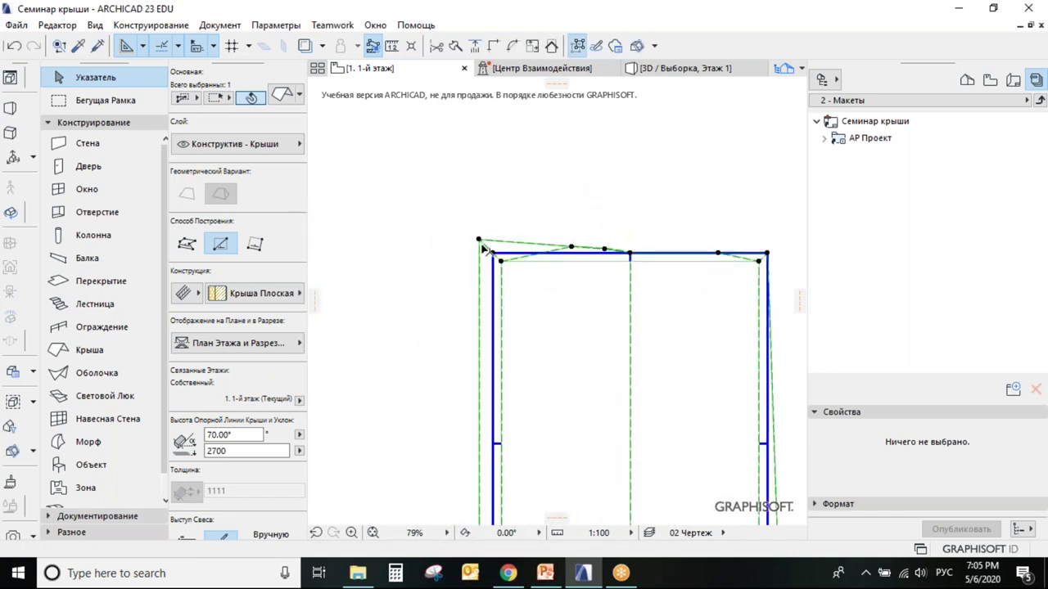
# Move the nearest remaining outline vertex beside the ridge onto the ridge end point, and deselect the roof
pyautogui.scroll(2, 591, 251)
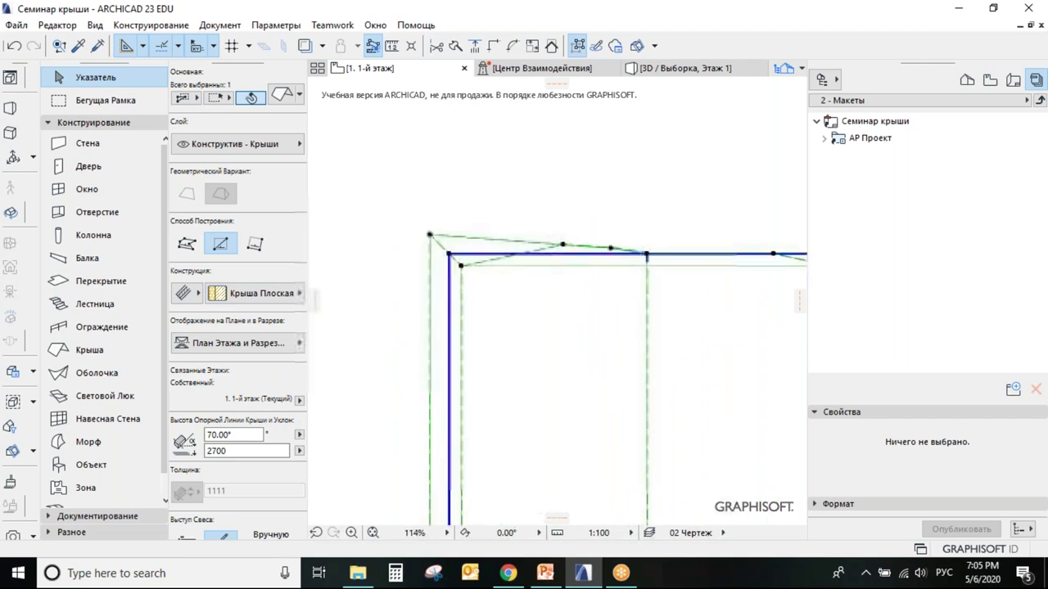
pyautogui.click(610, 249)
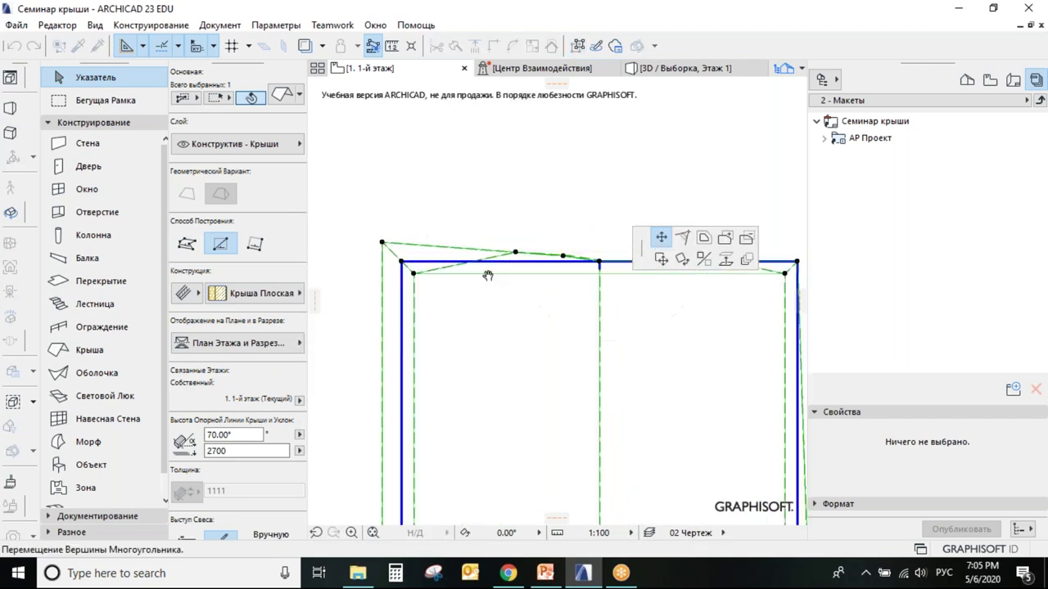
pyautogui.click(578, 262)
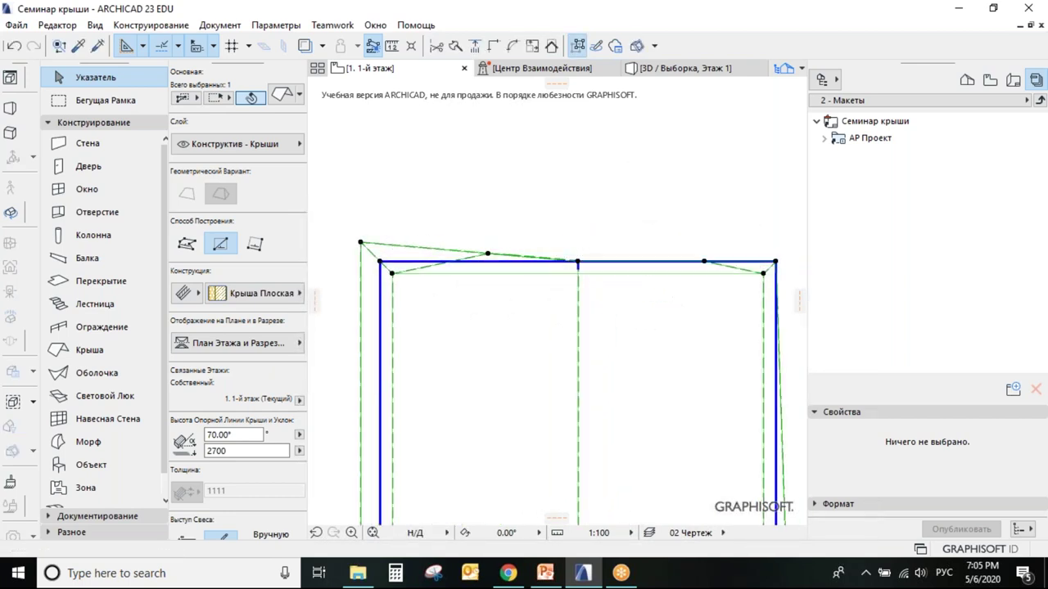
pyautogui.click(488, 255)
pyautogui.press('Escape')
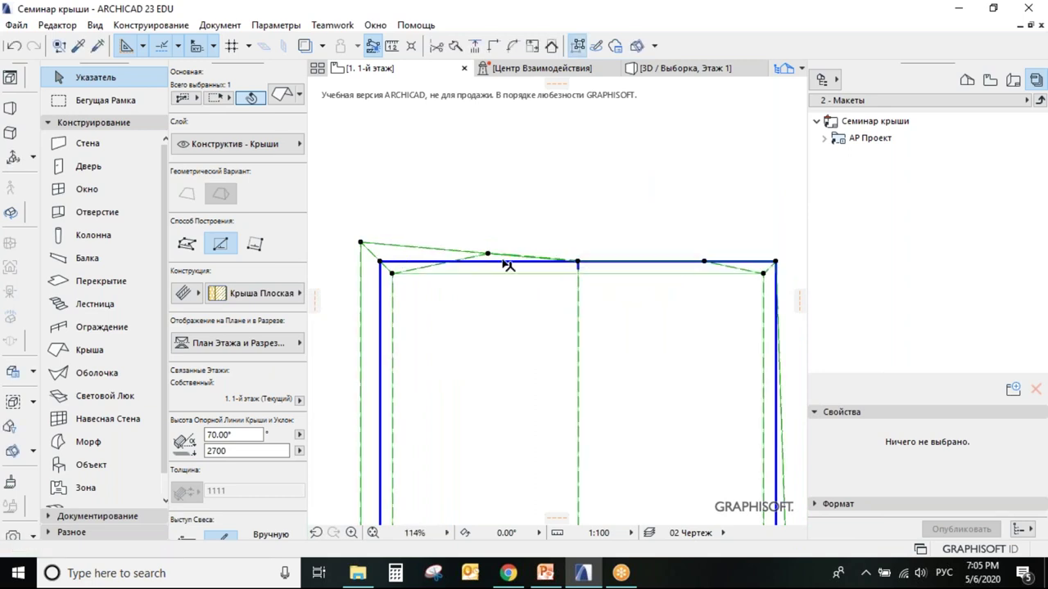
pyautogui.scroll(-8, 508, 264)
pyautogui.press('Escape')
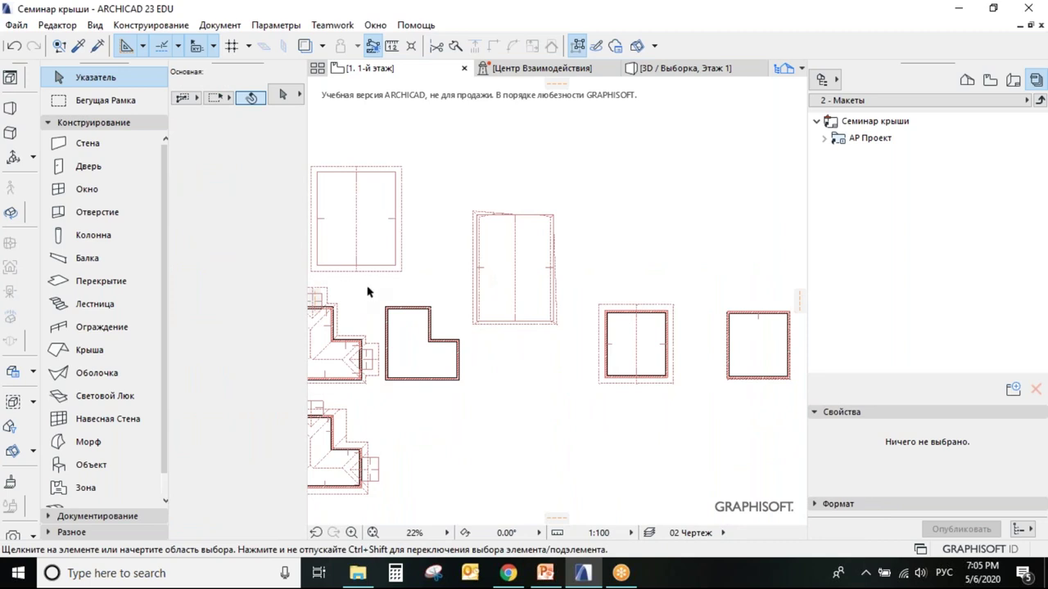
# Draw a rectangular gabled multi-plane roof in the empty area above the two square buildings
pyautogui.click(78, 350)
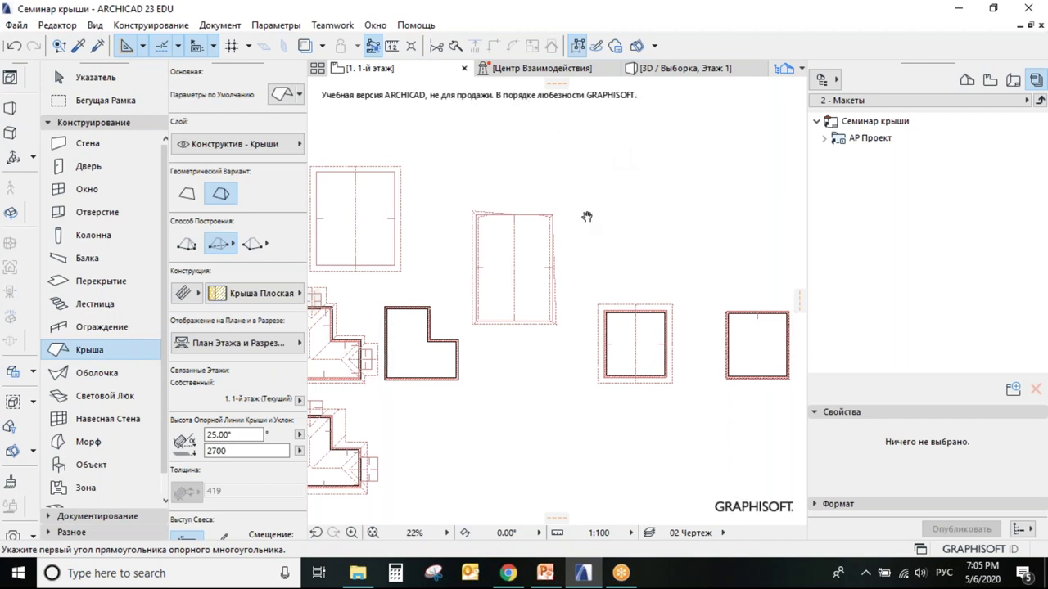
pyautogui.moveTo(584, 215); pyautogui.dragTo(466, 200, button='middle')
pyautogui.click(199, 242)
pyautogui.click(219, 244)
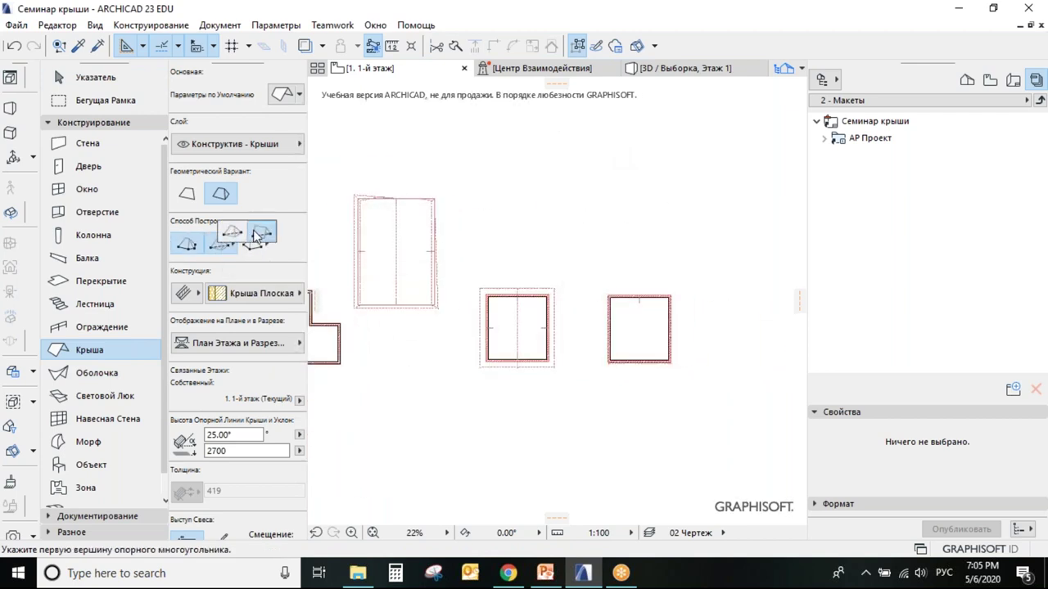
pyautogui.click(232, 232)
pyautogui.click(510, 158)
pyautogui.click(663, 257)
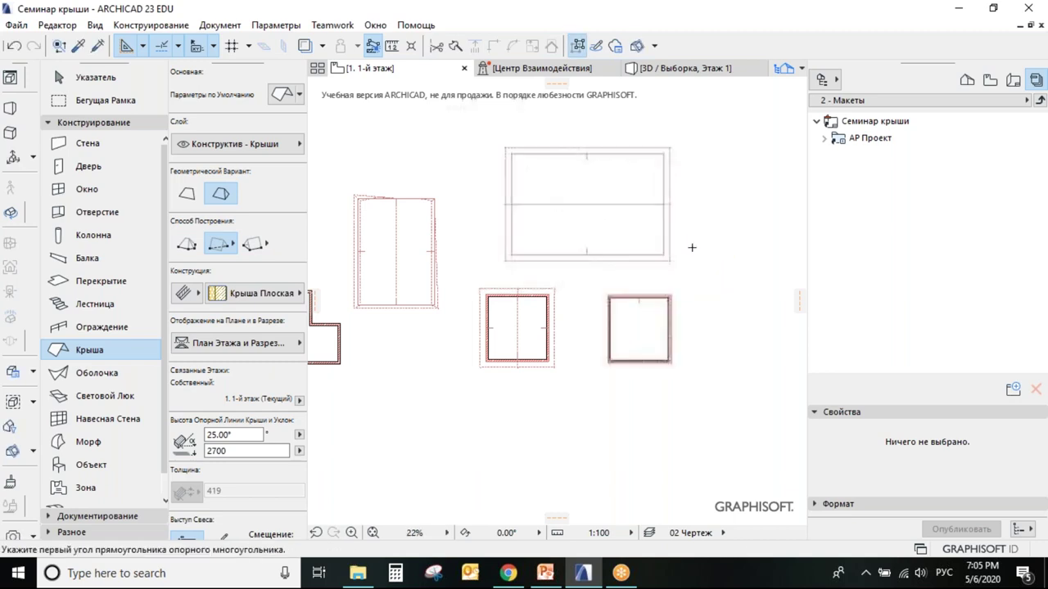
pyautogui.scroll(2, 641, 180)
pyautogui.click(92, 77)
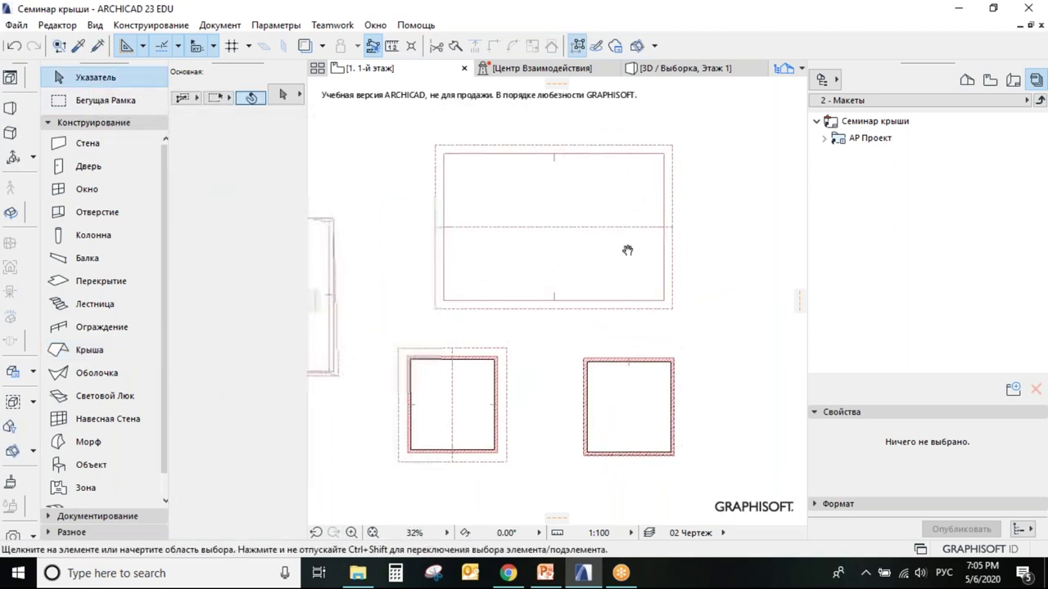
# In the new roof's settings, define two levels with a 75° slope for the lower and 30° for the upper
pyautogui.click(603, 240)
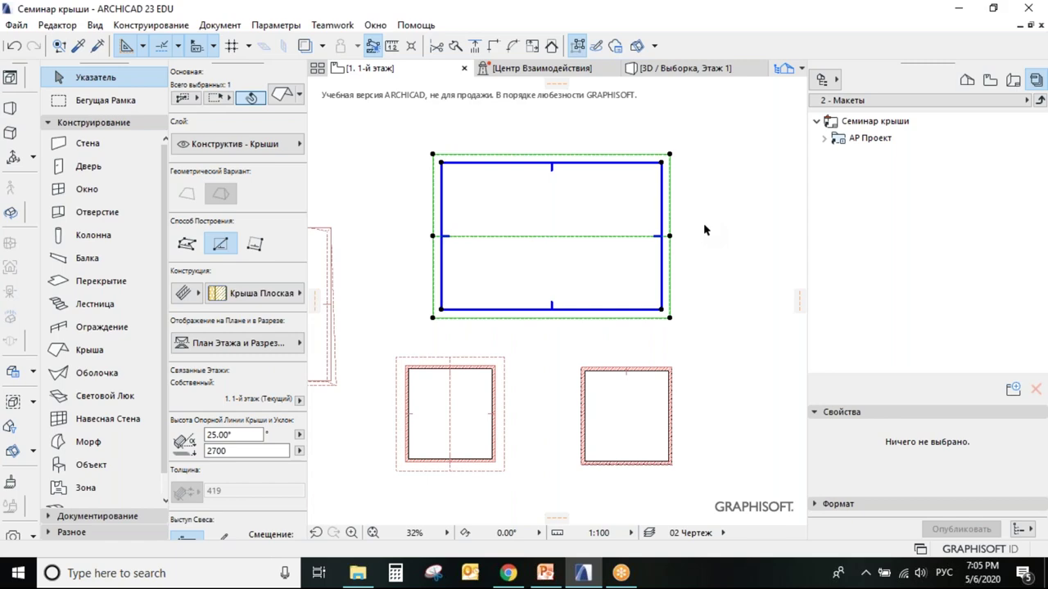
pyautogui.rightClick(597, 190)
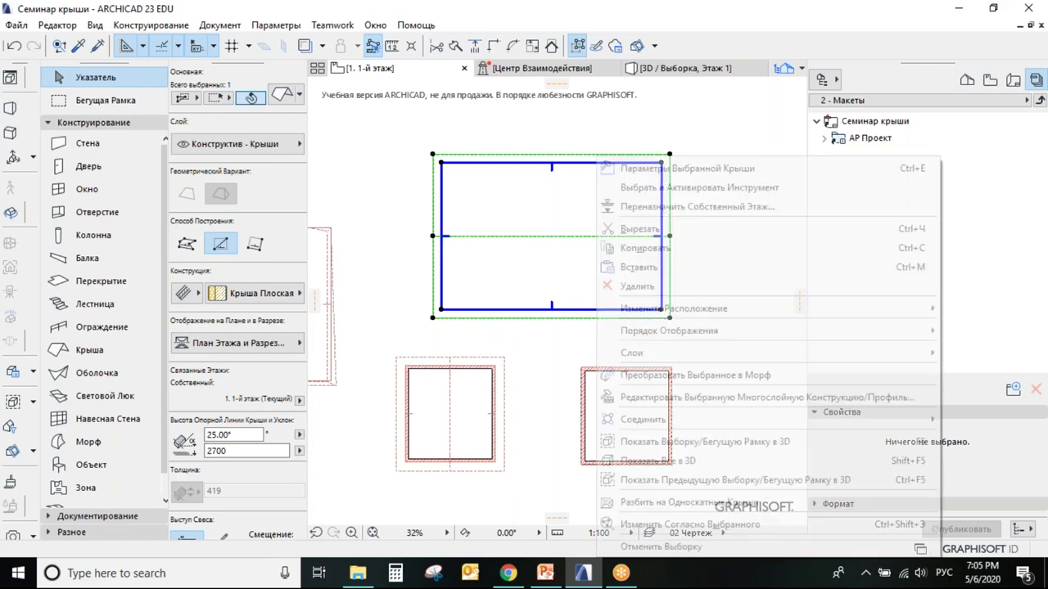
pyautogui.click(627, 169)
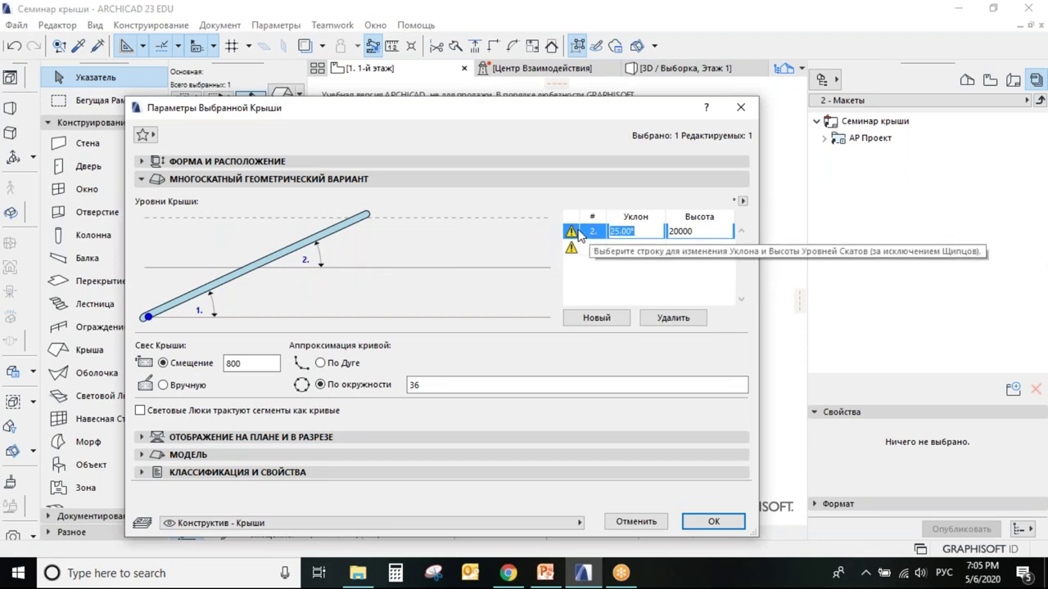
pyautogui.click(625, 248)
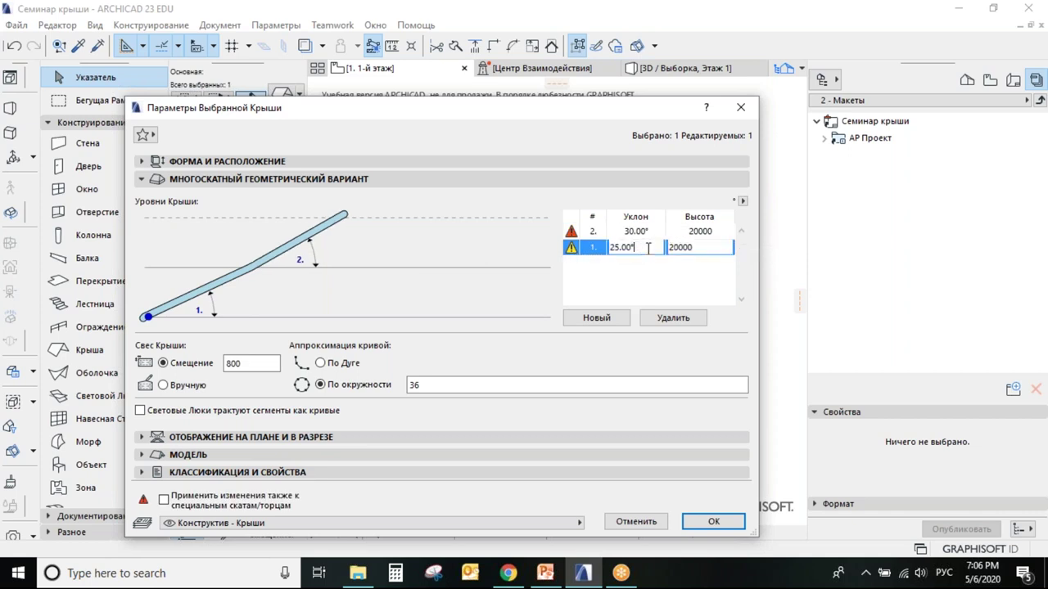
pyautogui.write('75')
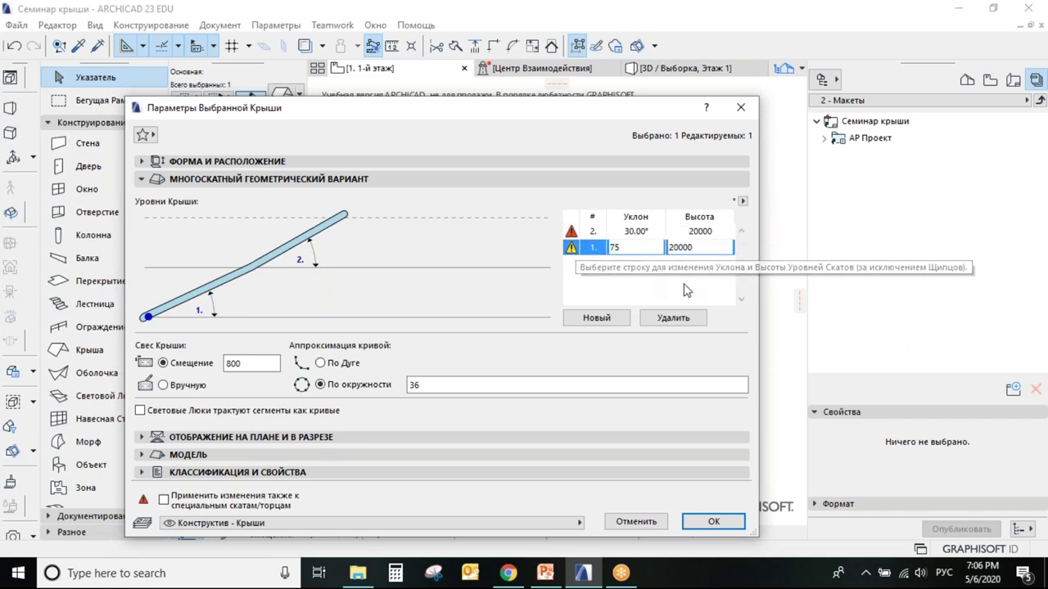
# Set the upper roof level's height to 700 and the lower level's height to 2000, and apply the settings
pyautogui.click(713, 232)
pyautogui.moveTo(716, 230); pyautogui.dragTo(614, 230)
pyautogui.write('70')
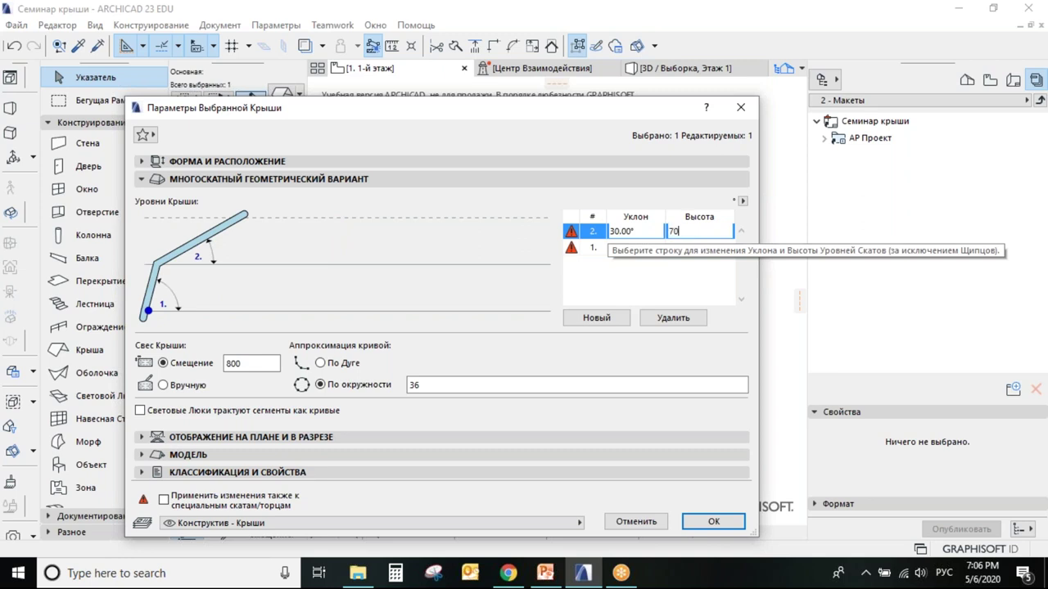
pyautogui.write('0')
pyautogui.click(684, 248)
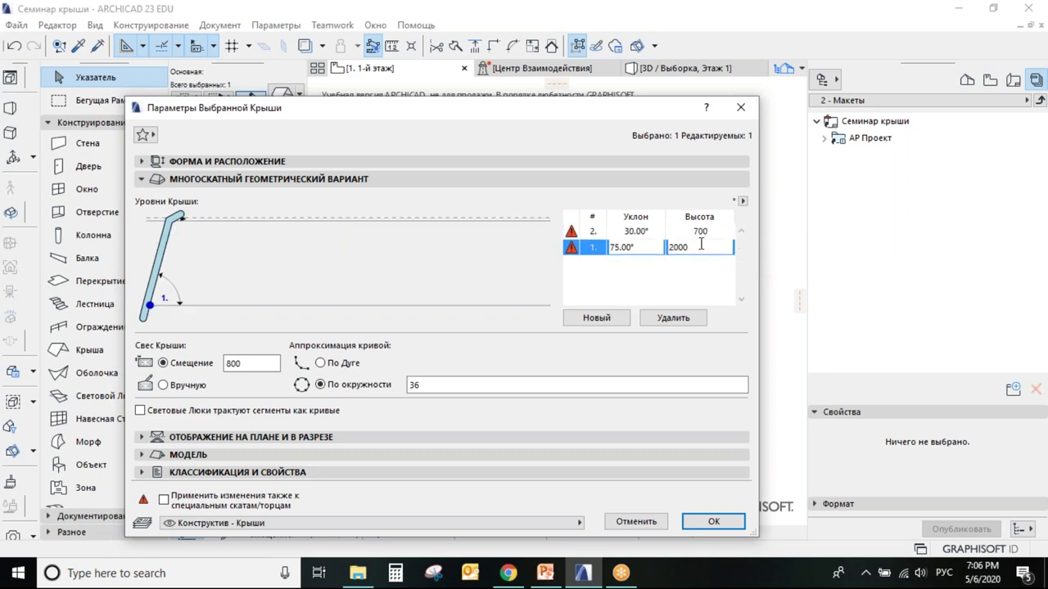
pyautogui.click(751, 270)
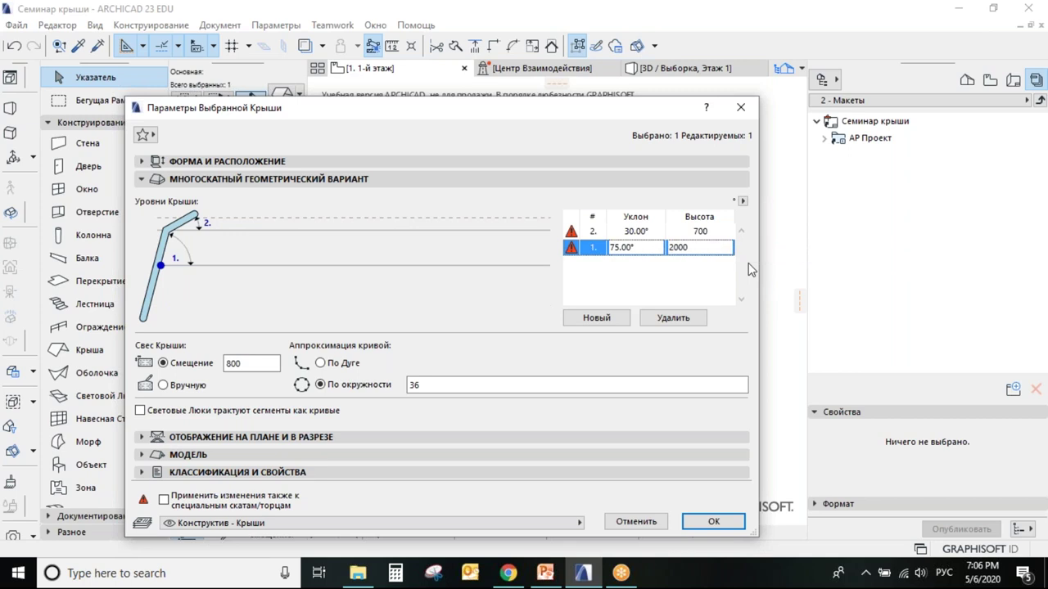
pyautogui.click(724, 522)
# Display the two-level gabled roof in 3D and inspect it from its open gable end
pyautogui.press('F5')
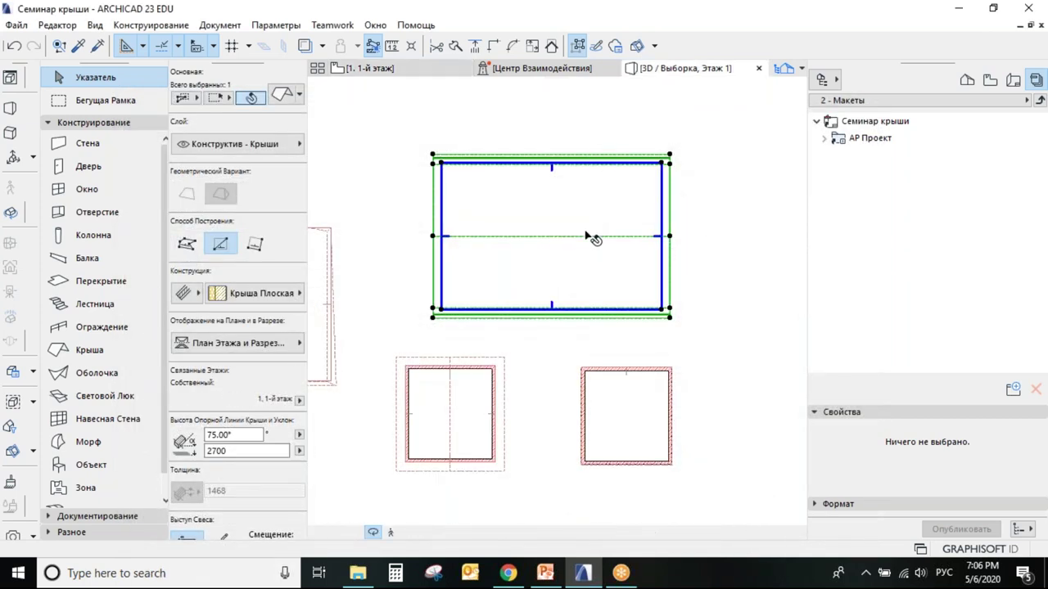
pyautogui.click(411, 533)
pyautogui.moveTo(484, 366); pyautogui.dragTo(594, 312)
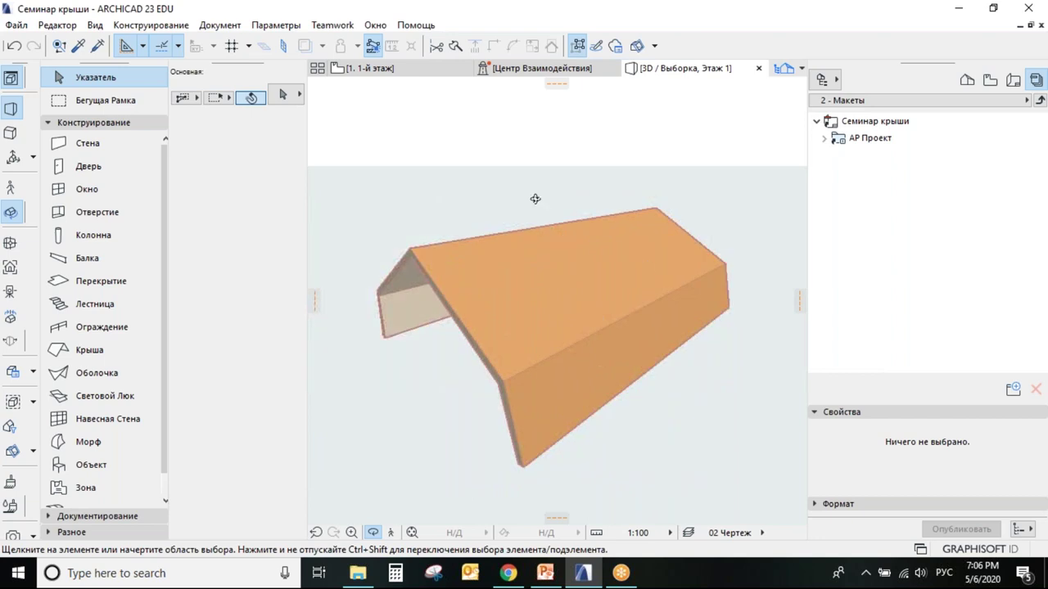
# Return to the first-floor plan and select the square building's walls together with the gabled roof over them
pyautogui.click(386, 74)
pyautogui.scroll(-3, 498, 290)
pyautogui.moveTo(499, 289); pyautogui.dragTo(612, 307, button='middle')
pyautogui.press('Escape')
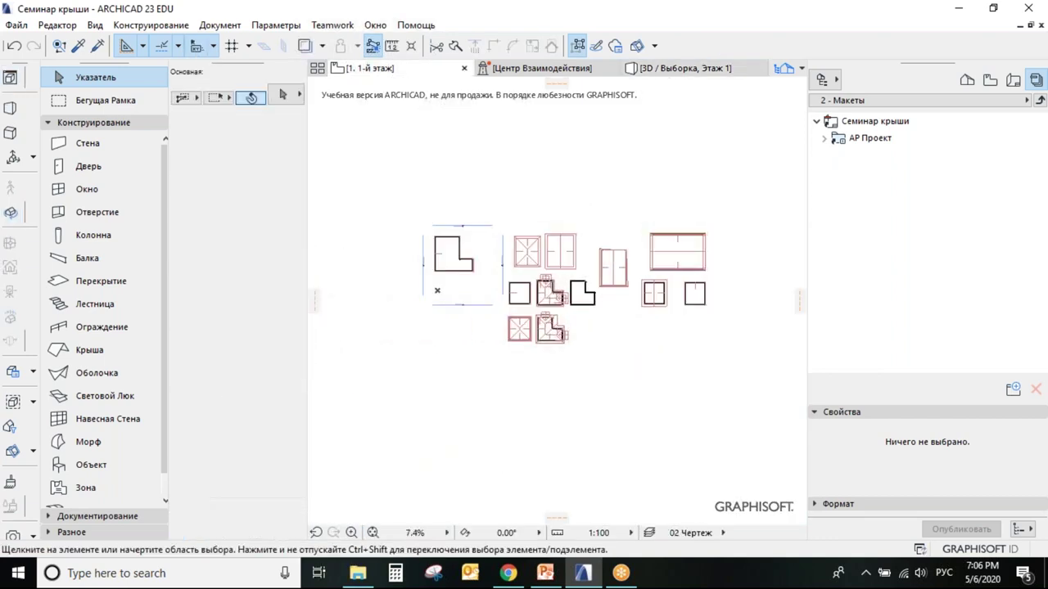
pyautogui.scroll(5, 528, 296)
pyautogui.scroll(2, 501, 262)
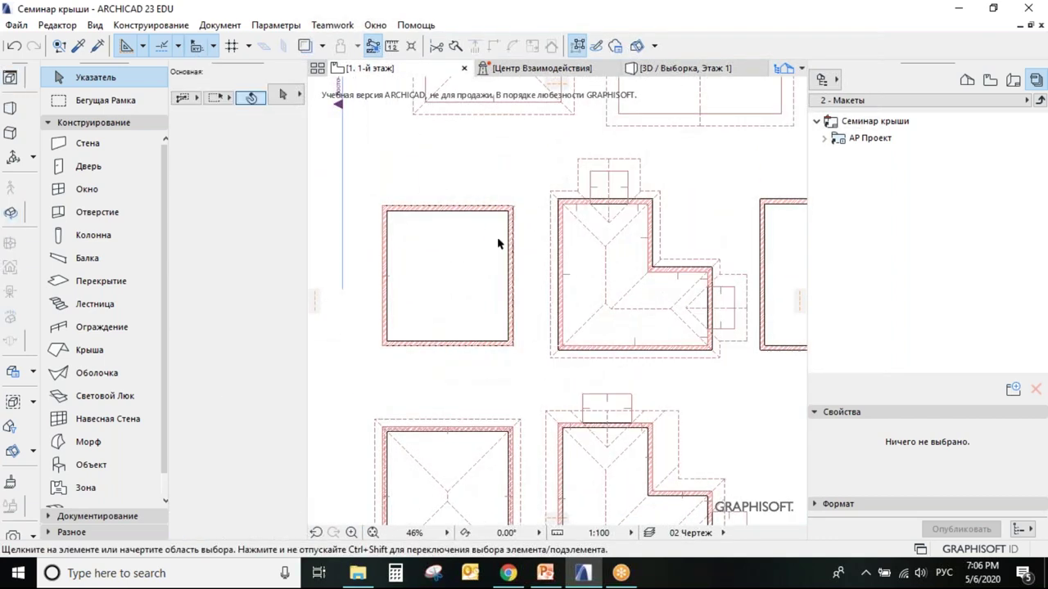
pyautogui.click(523, 185)
pyautogui.scroll(-3, 386, 363)
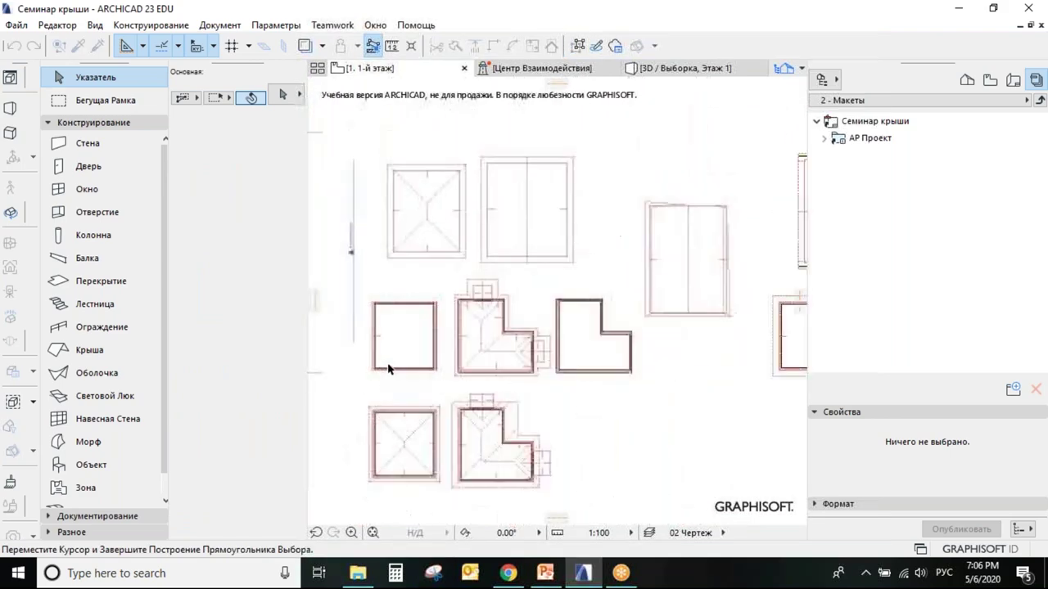
pyautogui.scroll(4, 679, 365)
pyautogui.press('Escape')
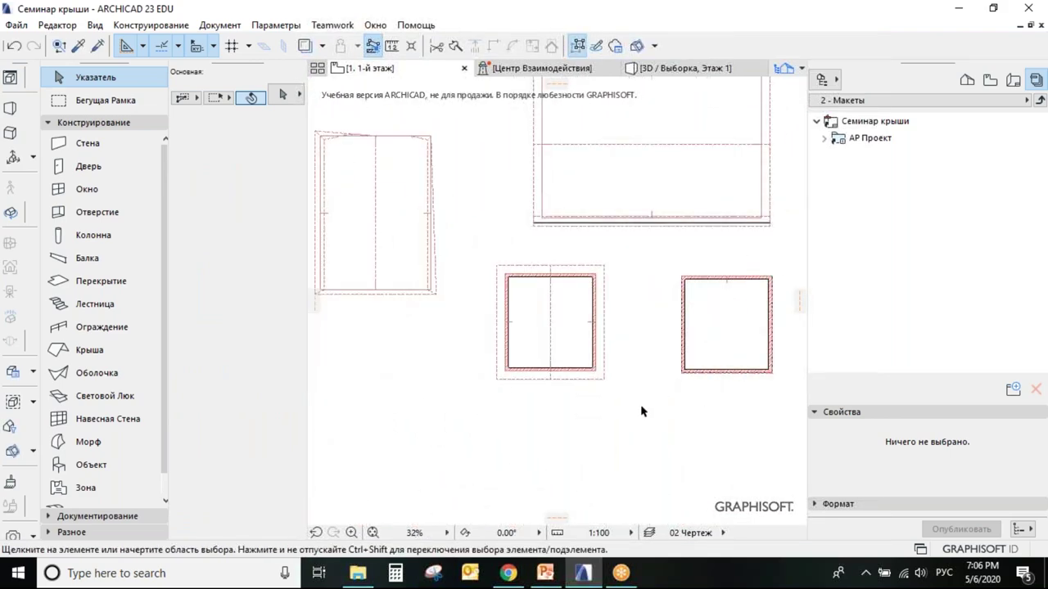
pyautogui.scroll(-2, 644, 412)
pyautogui.click(625, 396)
pyautogui.click(521, 303)
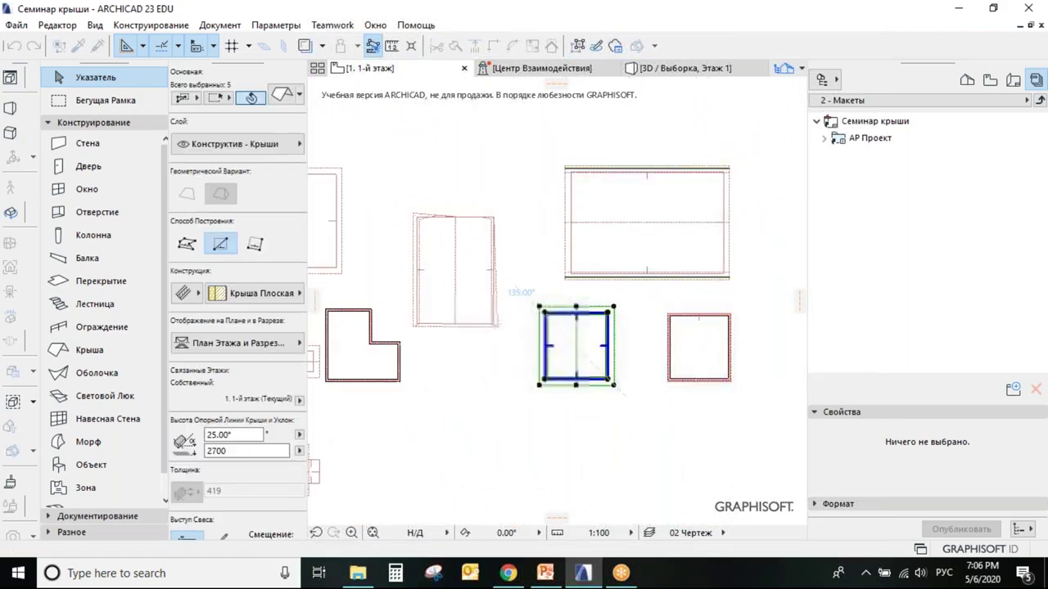
# Show only the selected walls and gabled roof in 3D, viewed from outside toward the gable side
pyautogui.press('F5')
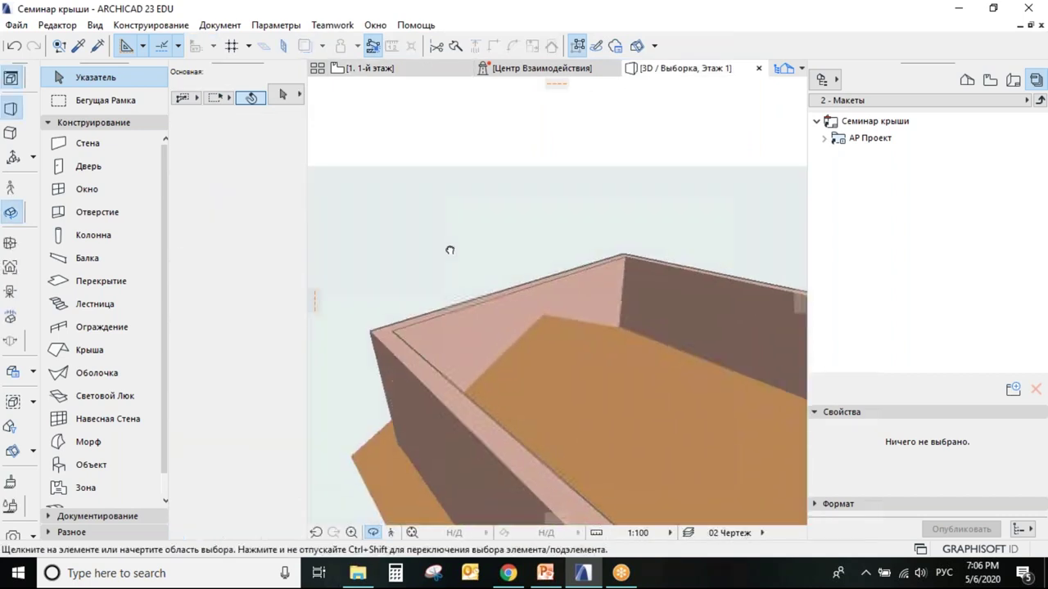
pyautogui.moveTo(595, 358); pyautogui.dragTo(565, 310)
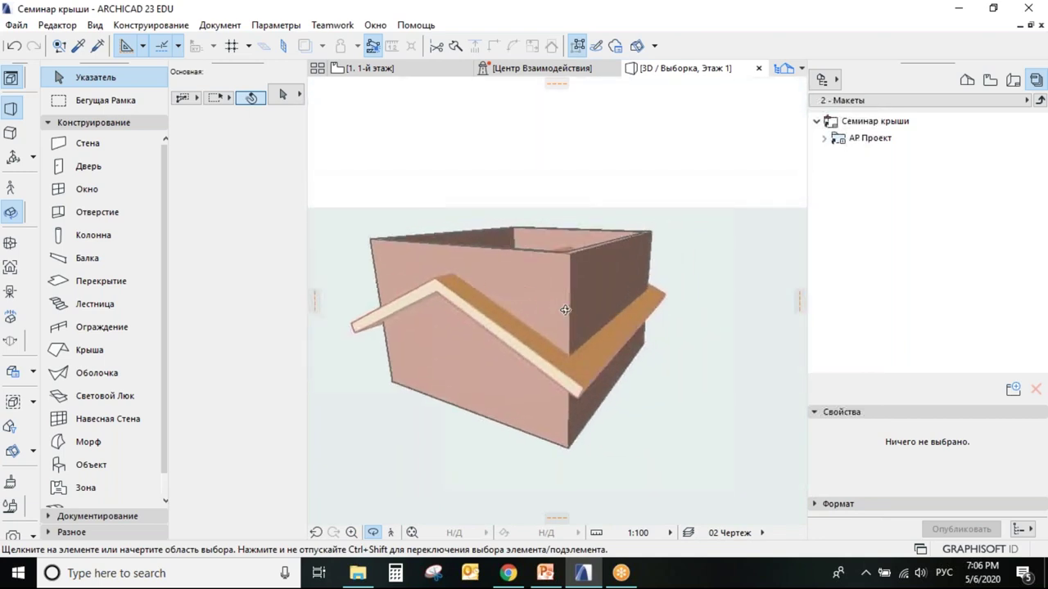
pyautogui.press('Escape')
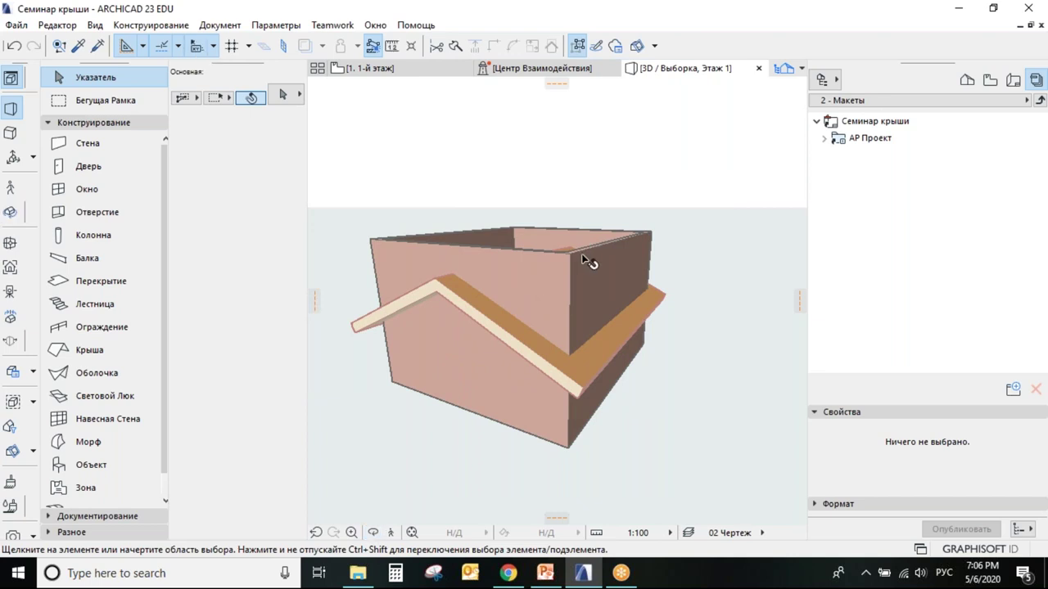
# Open the settings of the wall on the gable side and examine its top offset and height
pyautogui.click(502, 268)
pyautogui.click(684, 247)
pyautogui.click(478, 281)
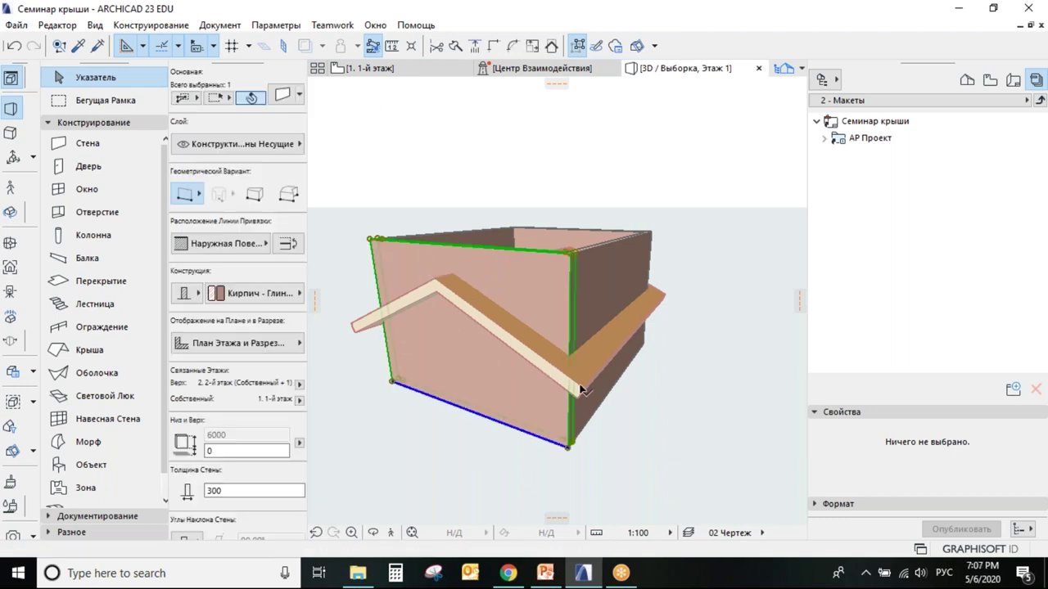
pyautogui.rightClick(410, 257)
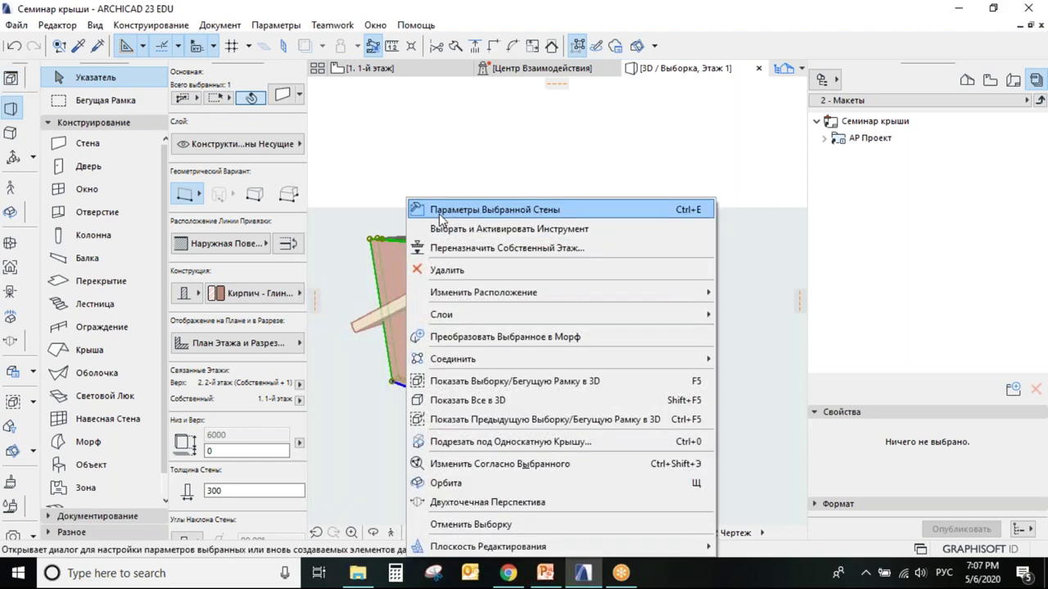
pyautogui.click(439, 210)
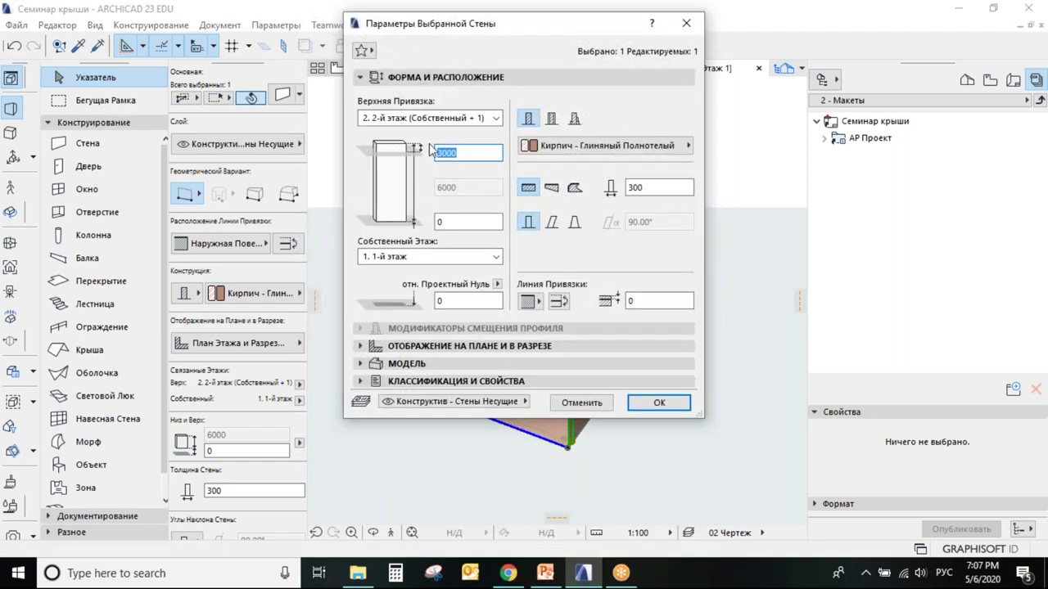
pyautogui.moveTo(537, 26); pyautogui.dragTo(237, 91)
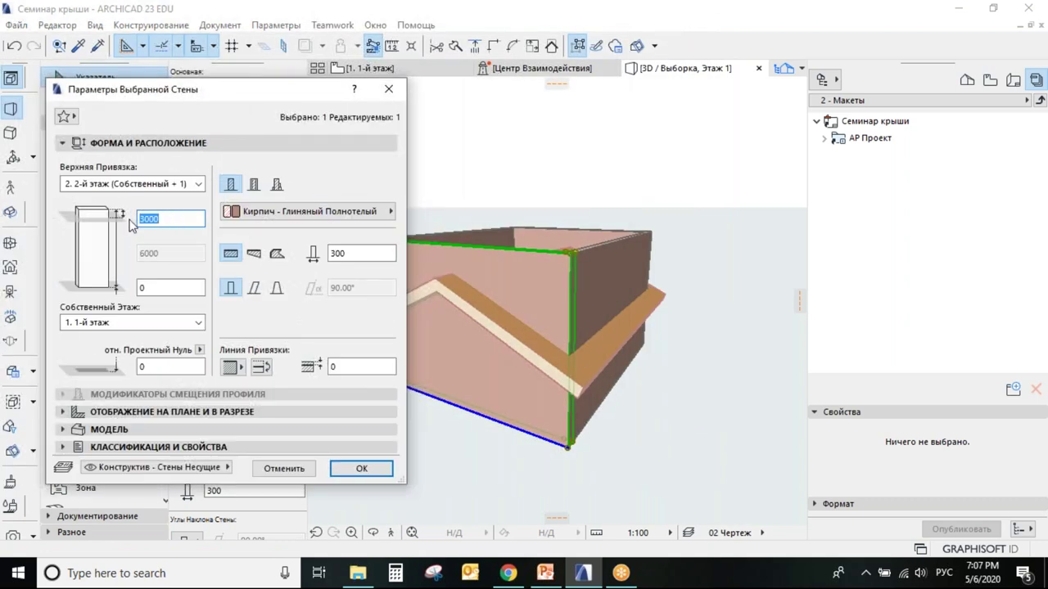
pyautogui.click(361, 468)
# Trim the building's walls with the gabled roof from the current selection, inspect the result in 3D, and undo the trim
pyautogui.keyDown('shift'); pyautogui.moveTo(575, 281); pyautogui.dragTo(525, 279, button='middle'); pyautogui.keyUp('shift')
pyautogui.press('Escape')
pyautogui.moveTo(343, 171); pyautogui.dragTo(714, 477)
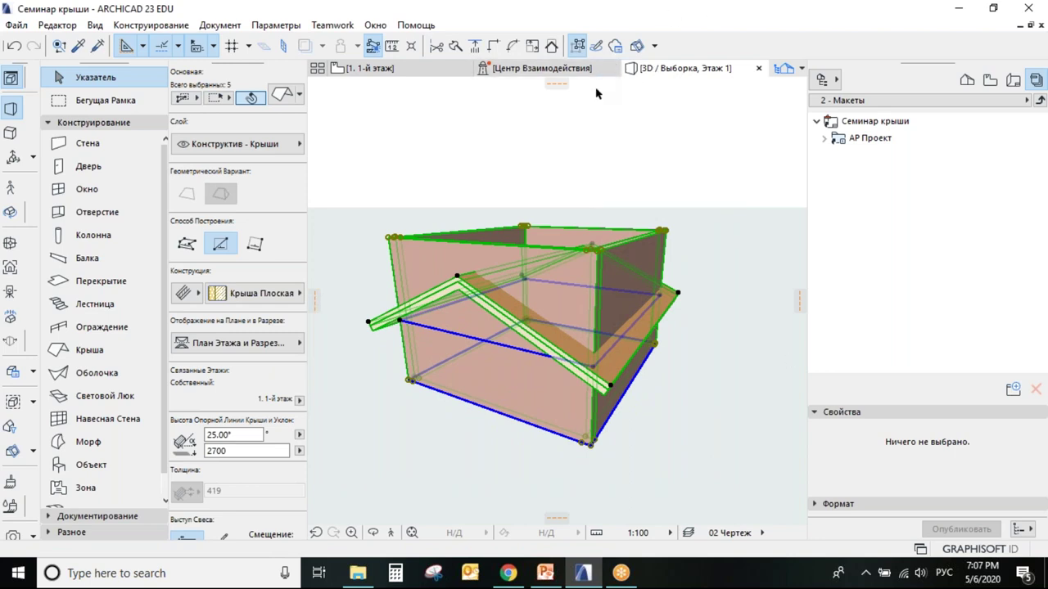
pyautogui.click(552, 47)
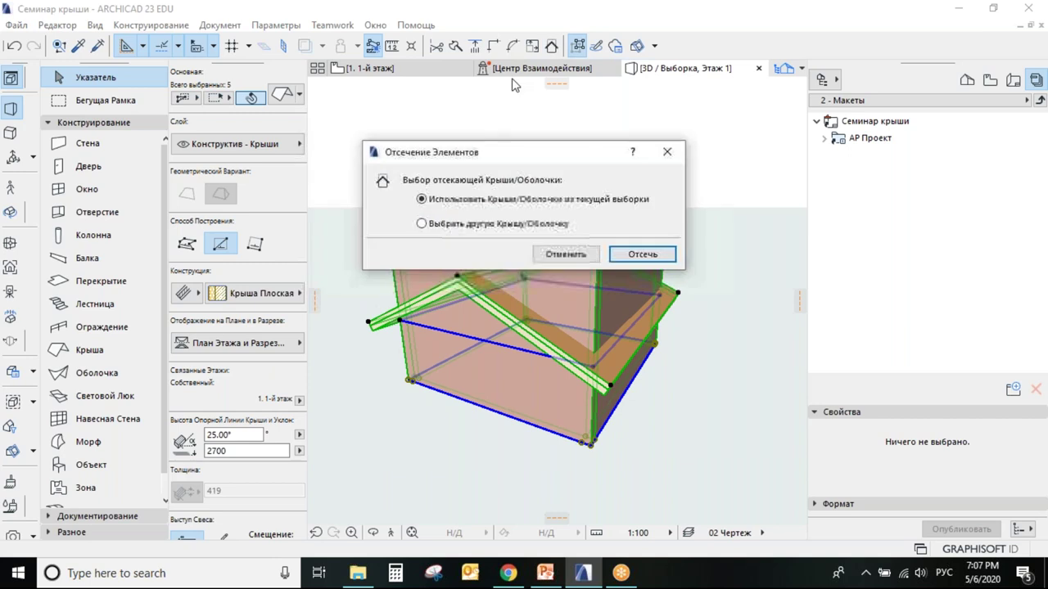
pyautogui.moveTo(476, 154); pyautogui.dragTo(460, 111)
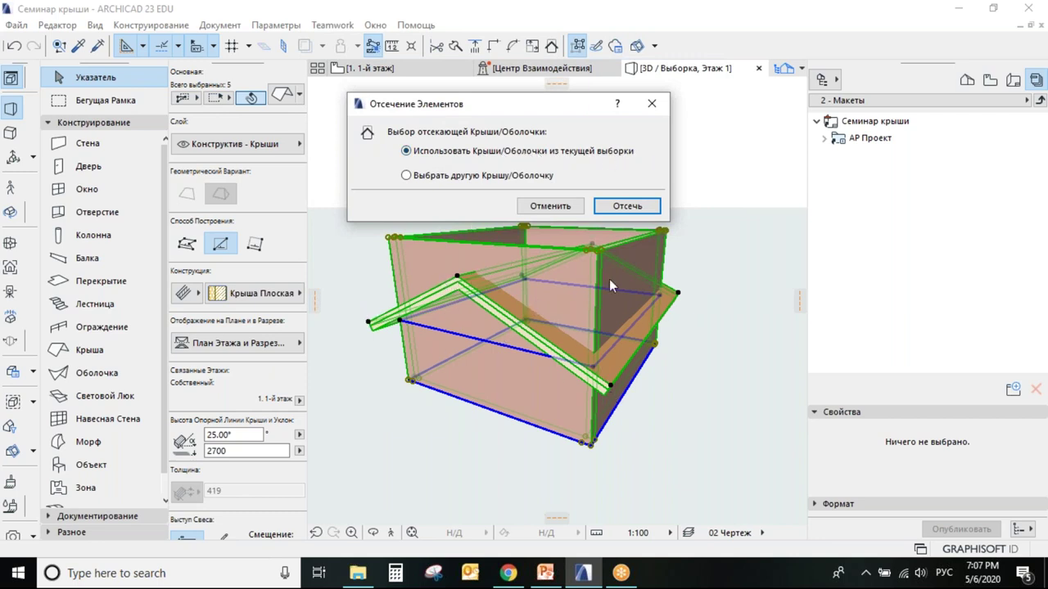
pyautogui.click(620, 205)
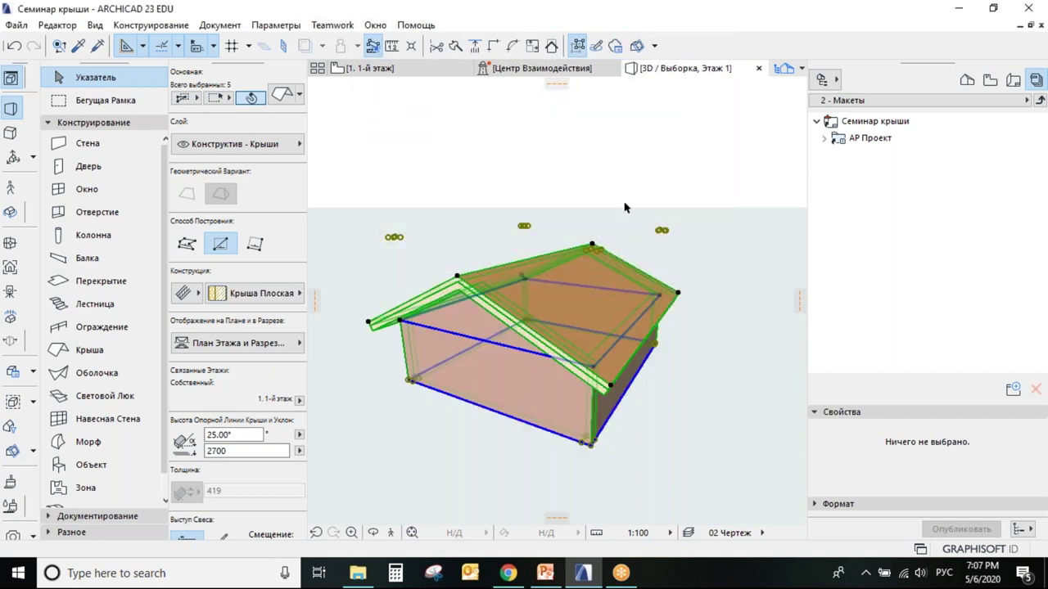
pyautogui.press('Escape')
pyautogui.click(372, 533)
pyautogui.moveTo(458, 425); pyautogui.dragTo(671, 488)
pyautogui.press('Escape')
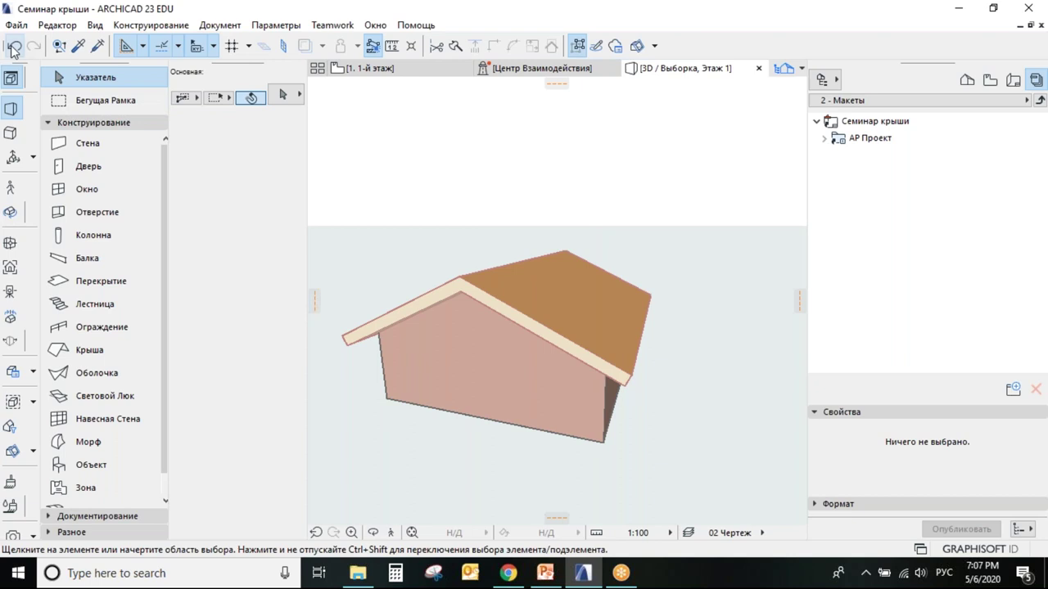
pyautogui.click(12, 48)
pyautogui.click(321, 177)
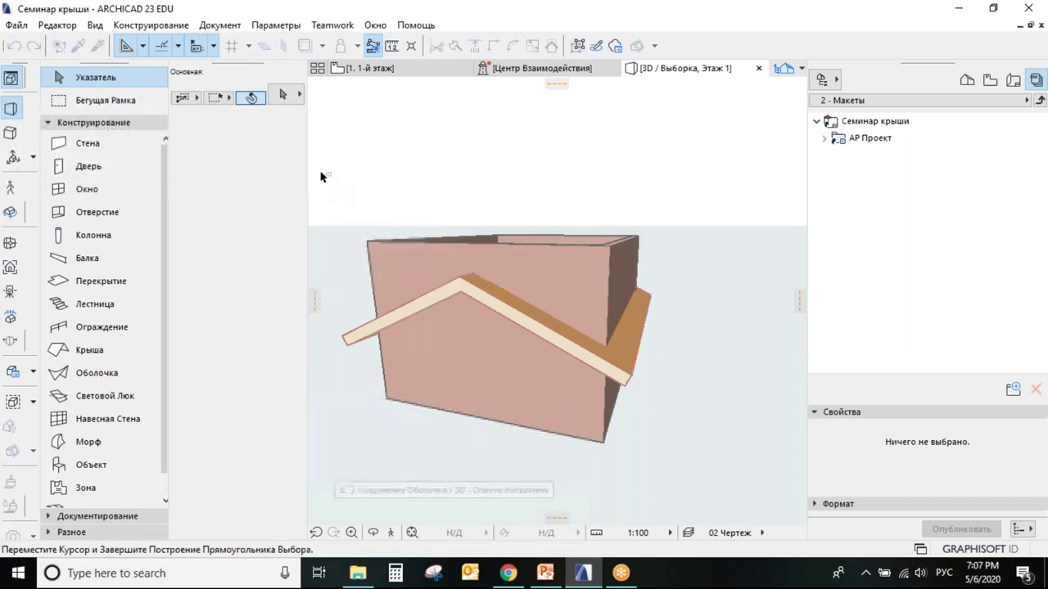
# Trim the selected walls by picking the gabled roof as the trimming element, keep the part below it, and undo the trim
pyautogui.moveTo(322, 167); pyautogui.dragTo(728, 479)
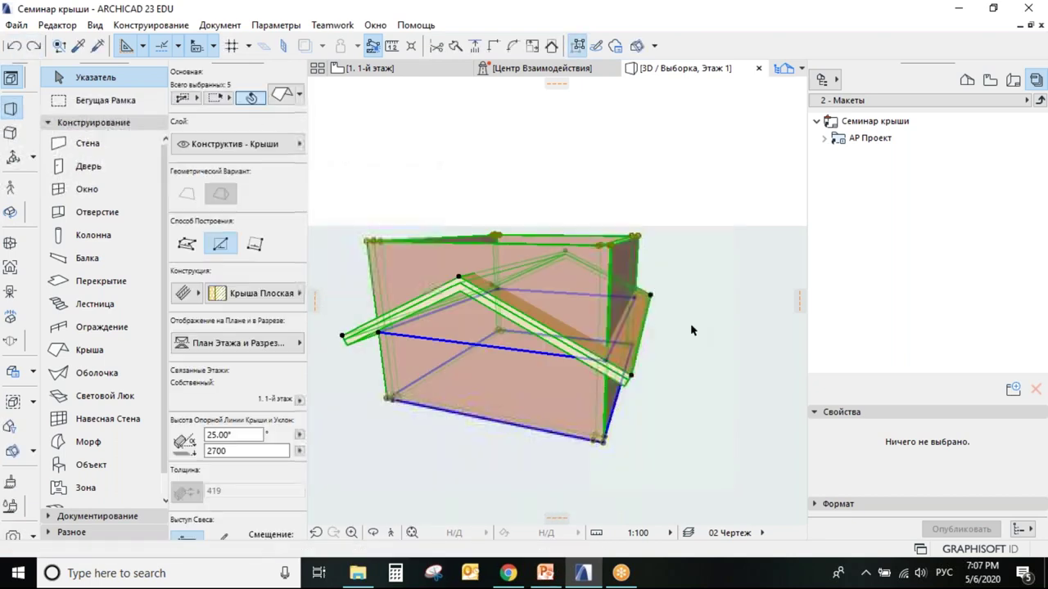
pyautogui.click(151, 24)
pyautogui.moveTo(176, 151)
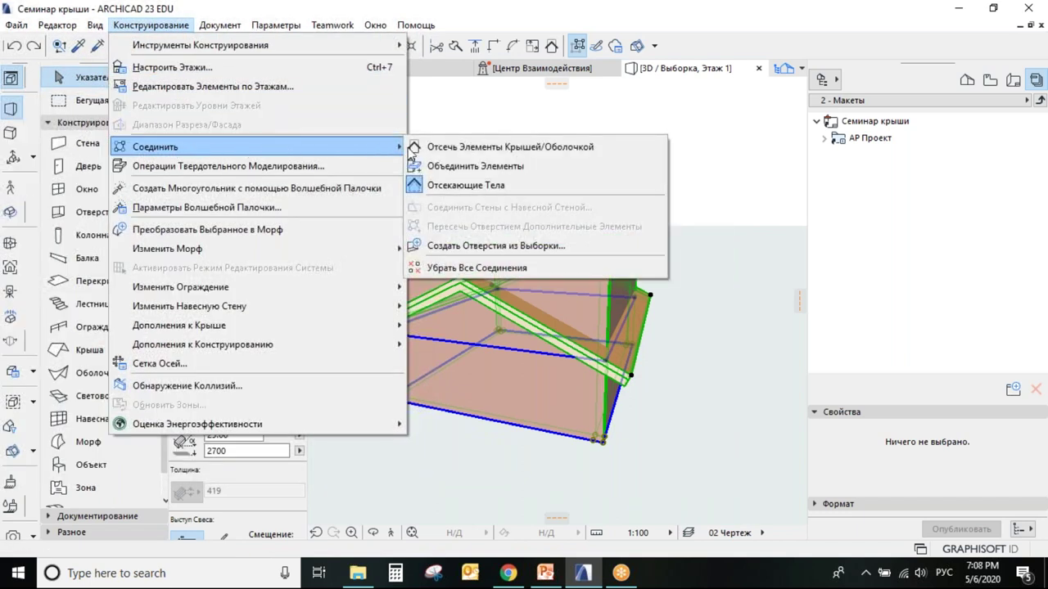
pyautogui.click(581, 147)
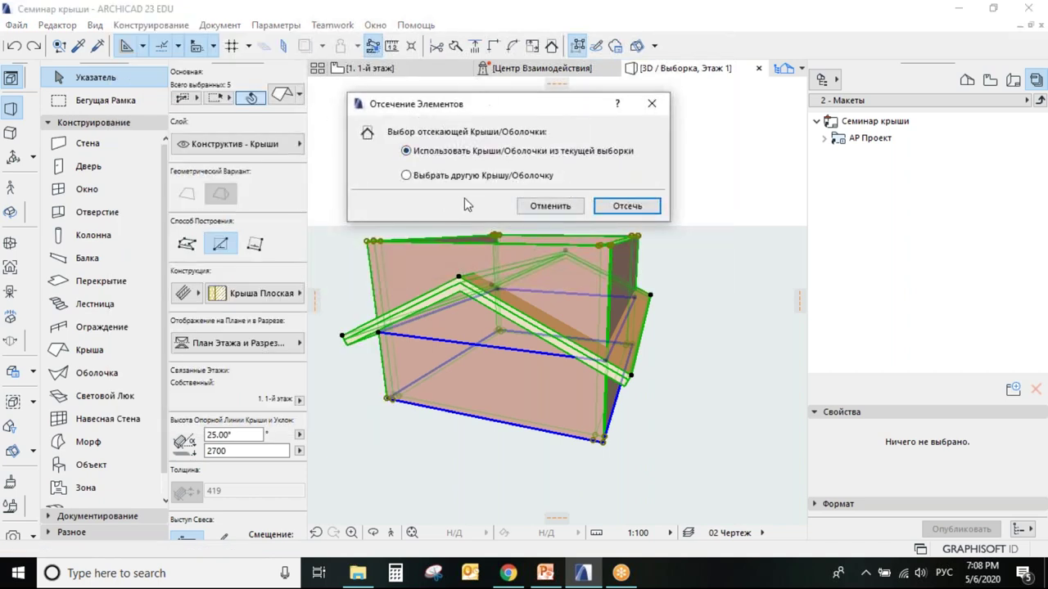
pyautogui.click(475, 176)
pyautogui.click(645, 205)
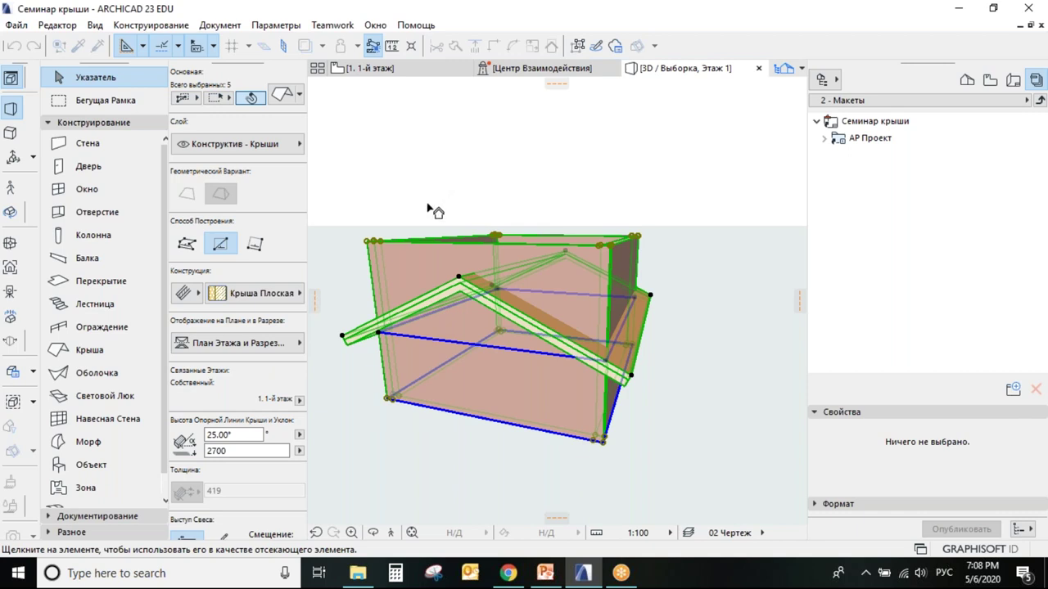
pyautogui.click(357, 336)
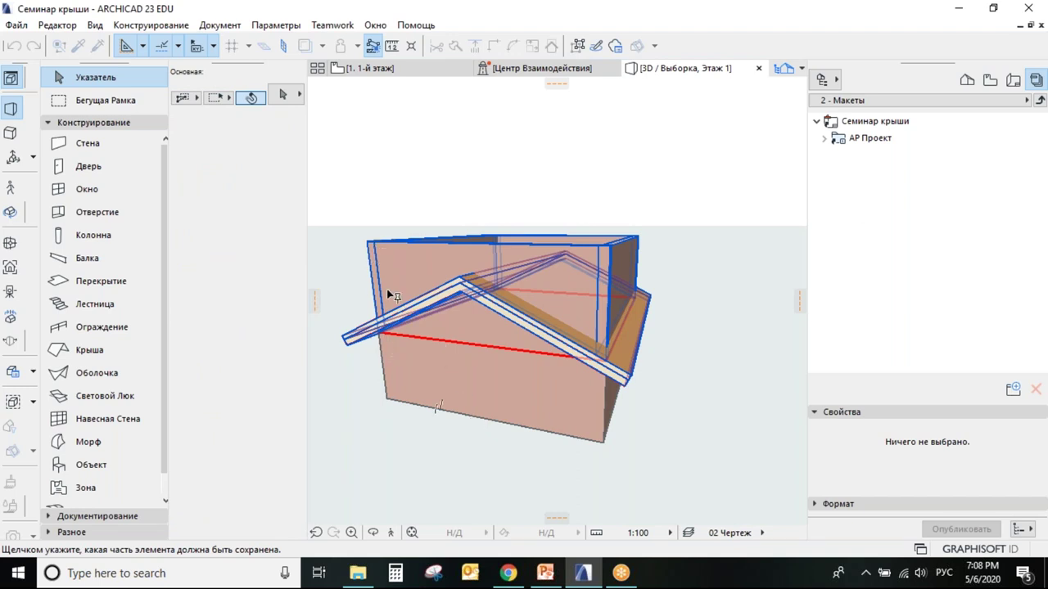
pyautogui.click(506, 312)
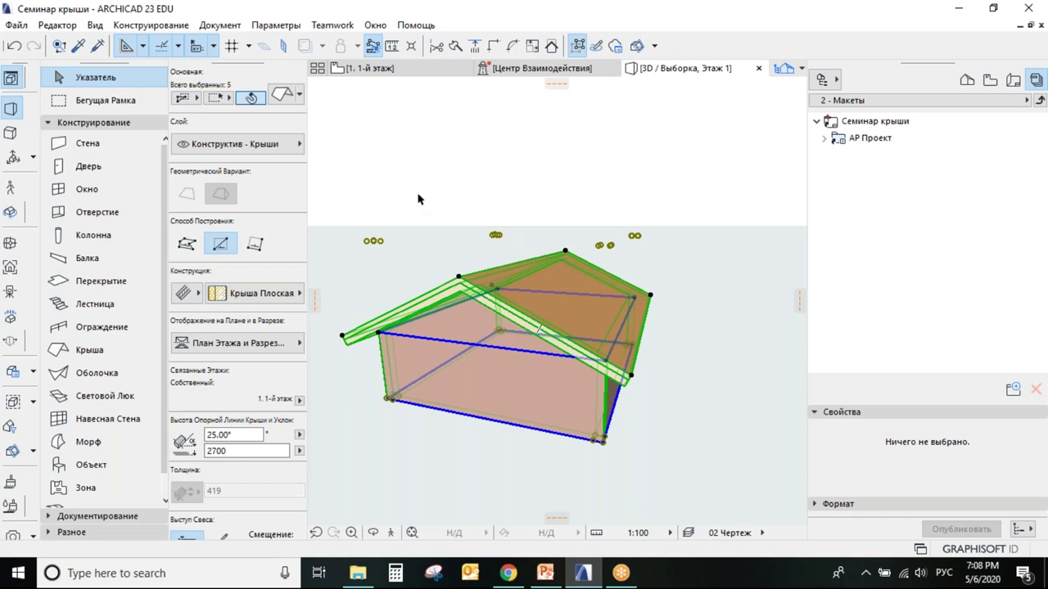
pyautogui.click(13, 46)
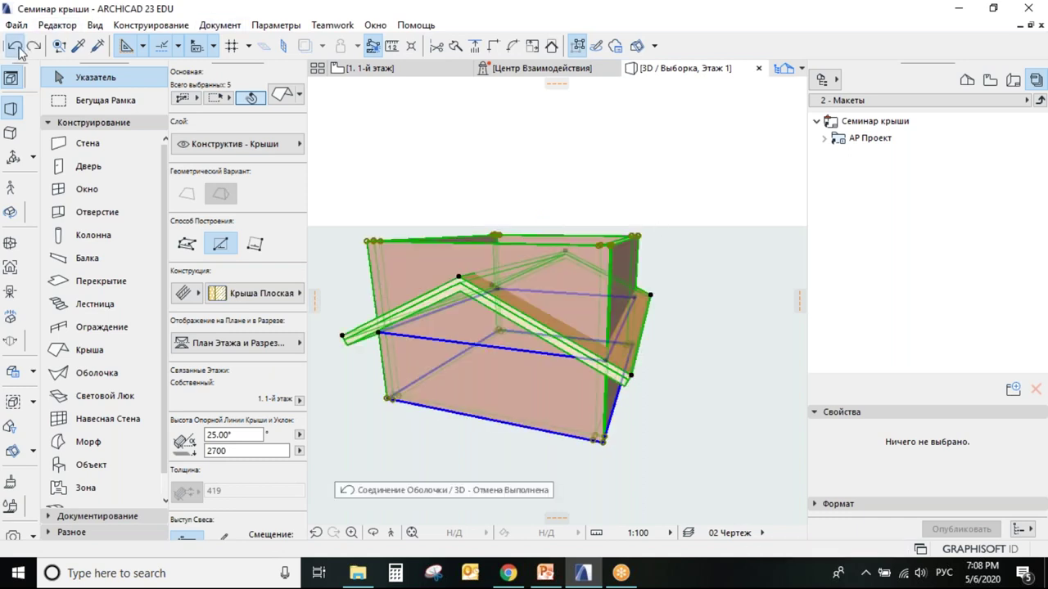
# Trim the walls by picking the gabled roof again, keep the part above it, and undo the trim
pyautogui.click(550, 45)
pyautogui.click(457, 174)
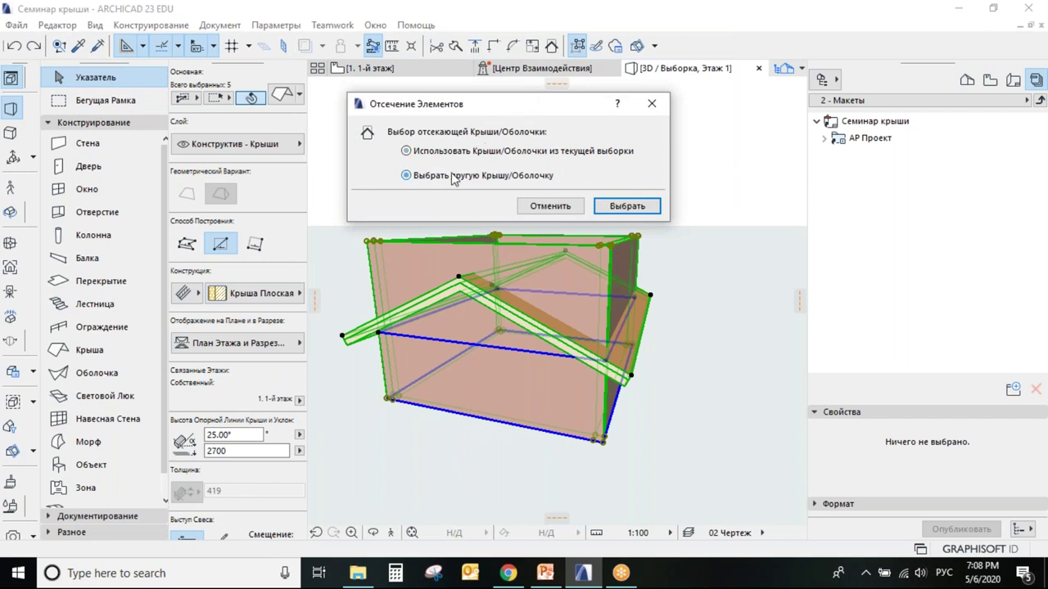
pyautogui.click(628, 205)
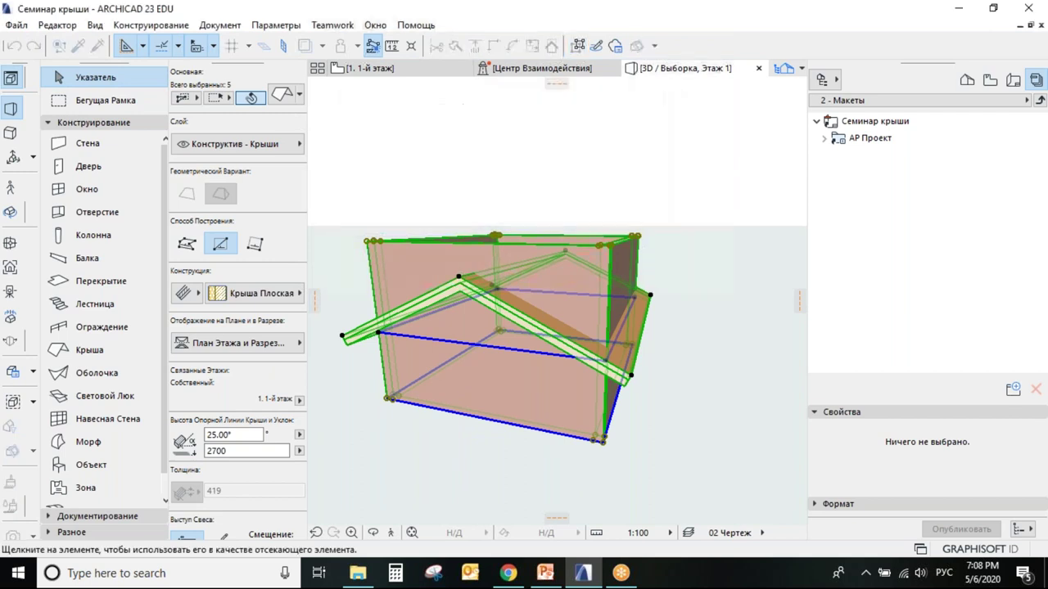
pyautogui.click(350, 339)
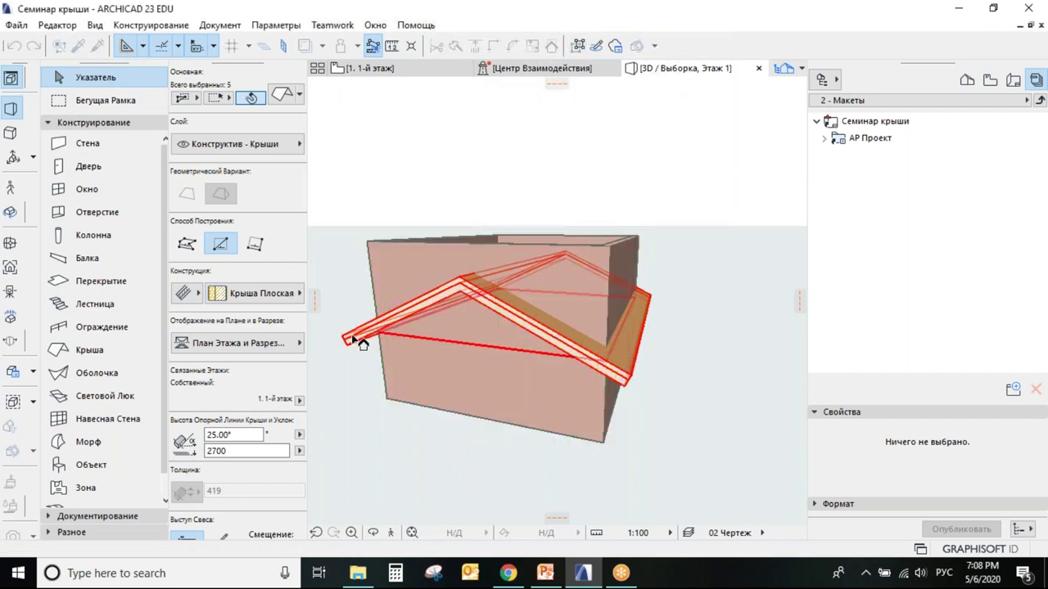
pyautogui.click(380, 277)
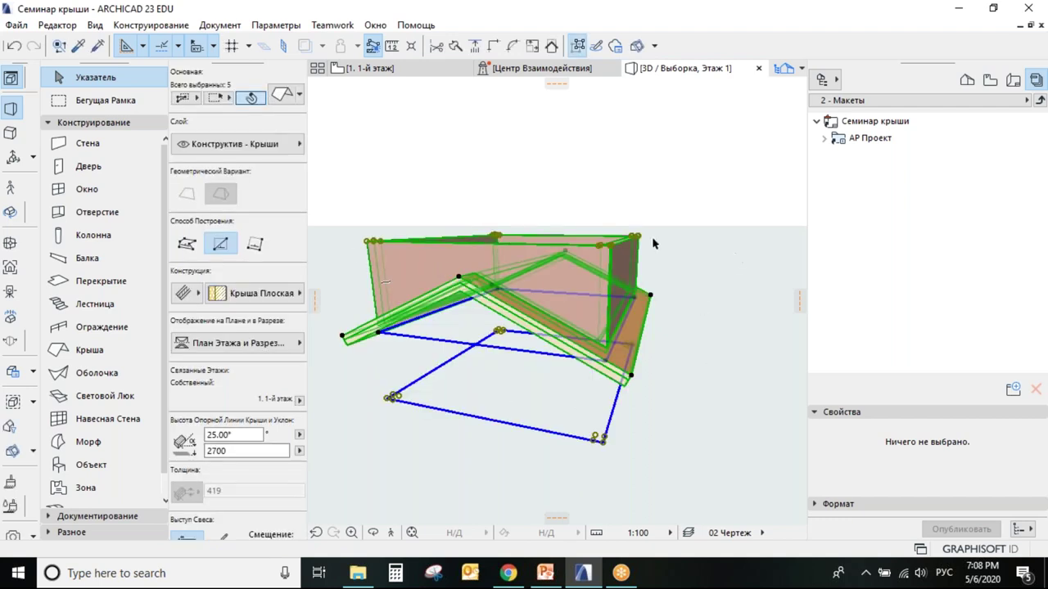
pyautogui.click(17, 48)
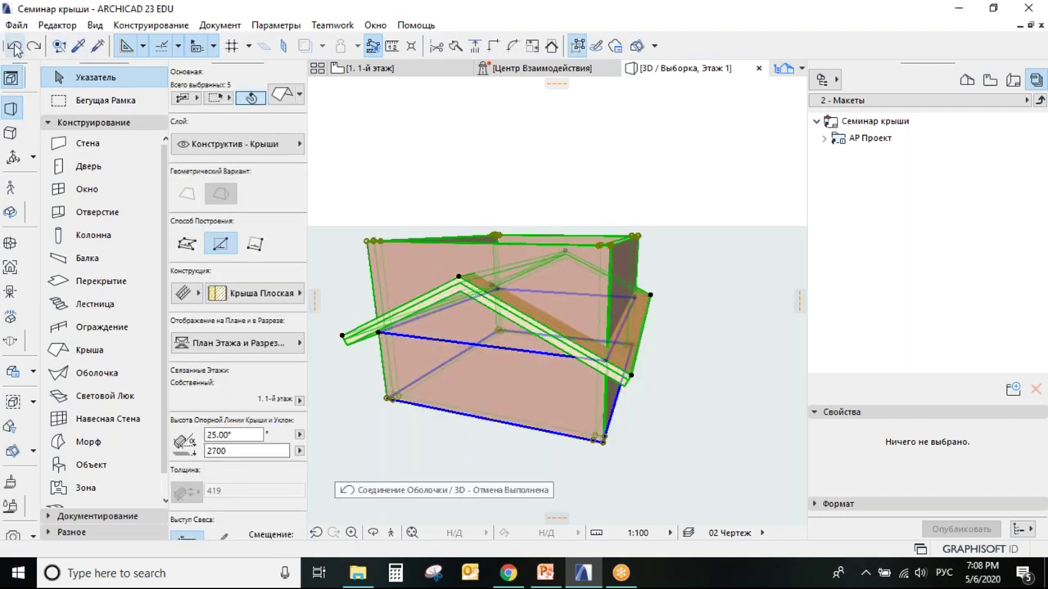
# Trim the walls to the gabled roof using the roof in the current selection, and clear the selection
pyautogui.click(553, 47)
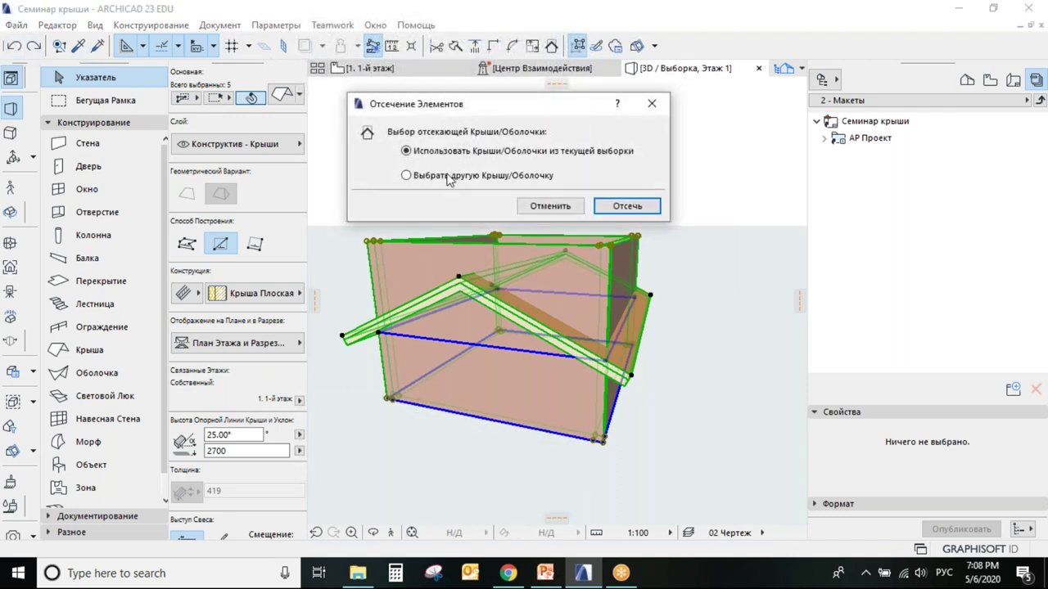
pyautogui.click(636, 207)
pyautogui.click(663, 176)
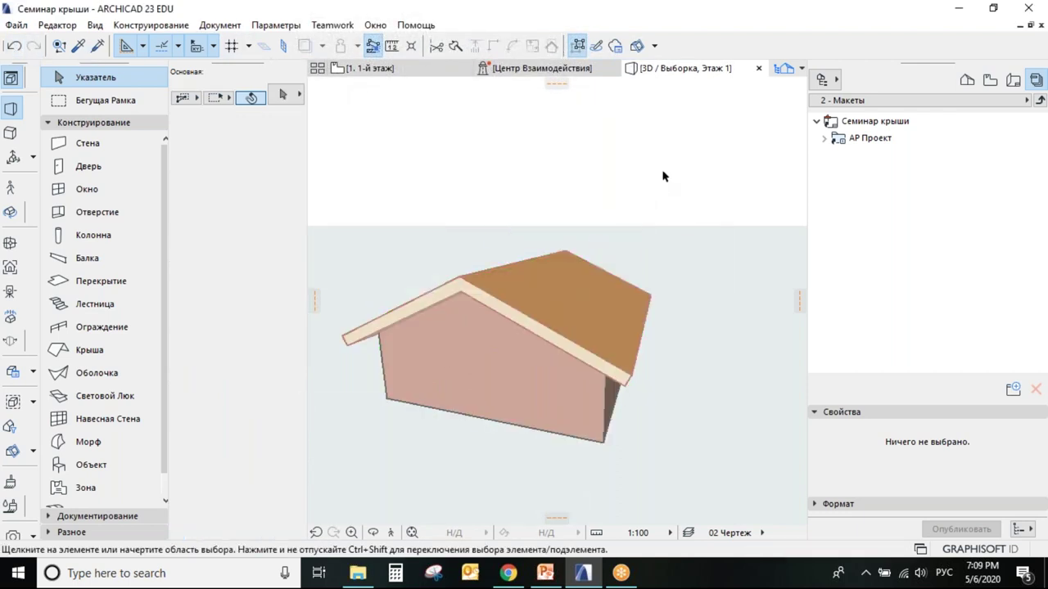
# Return to the first-floor plan, select the square building with the single-plane roof, and show only it in 3D from outside
pyautogui.click(368, 68)
pyautogui.scroll(5, 497, 290)
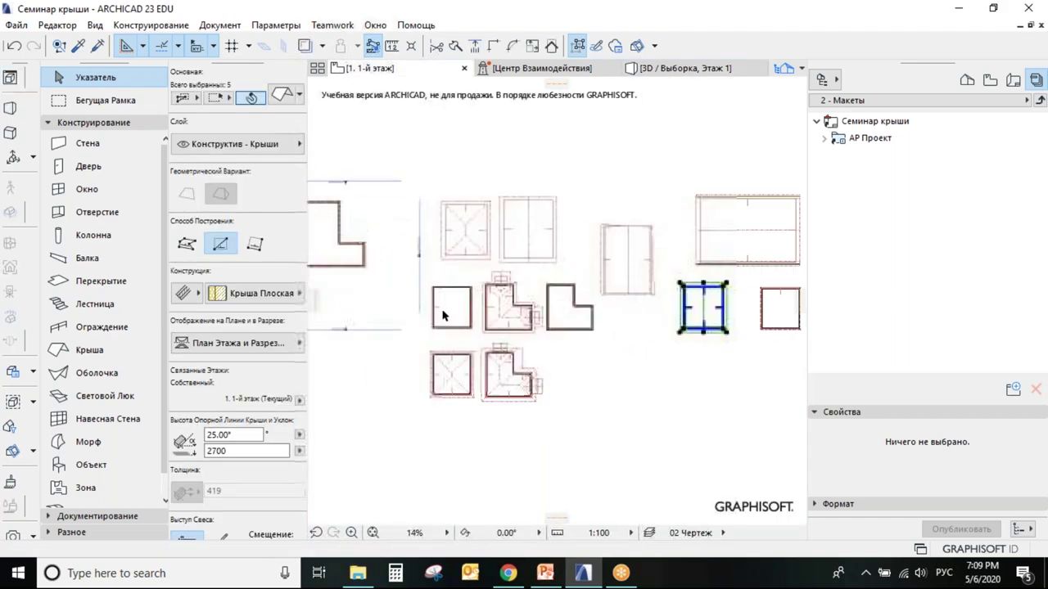
pyautogui.scroll(2, 438, 317)
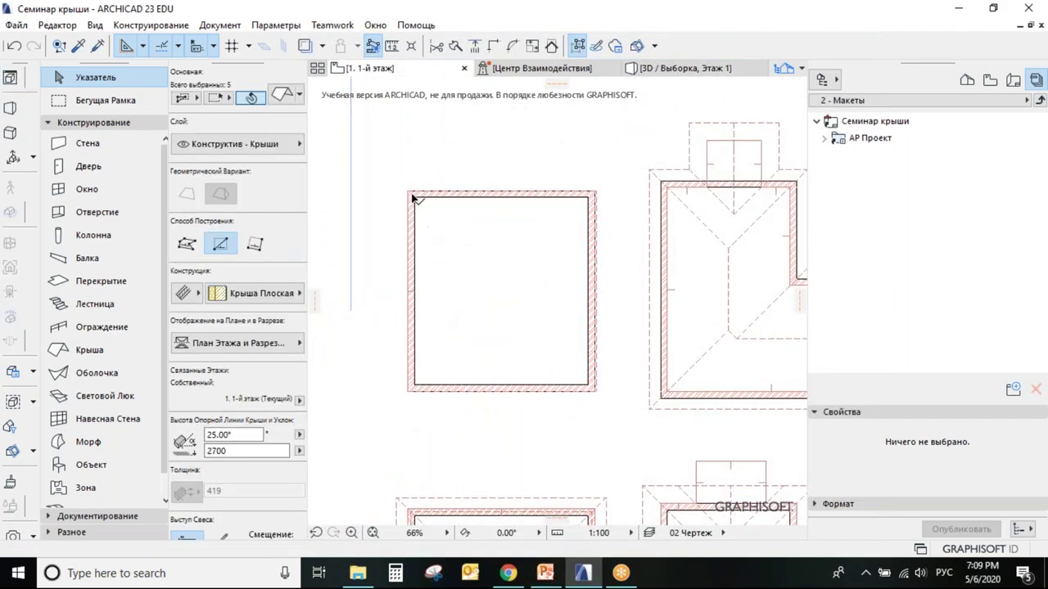
pyautogui.moveTo(609, 423); pyautogui.dragTo(389, 161)
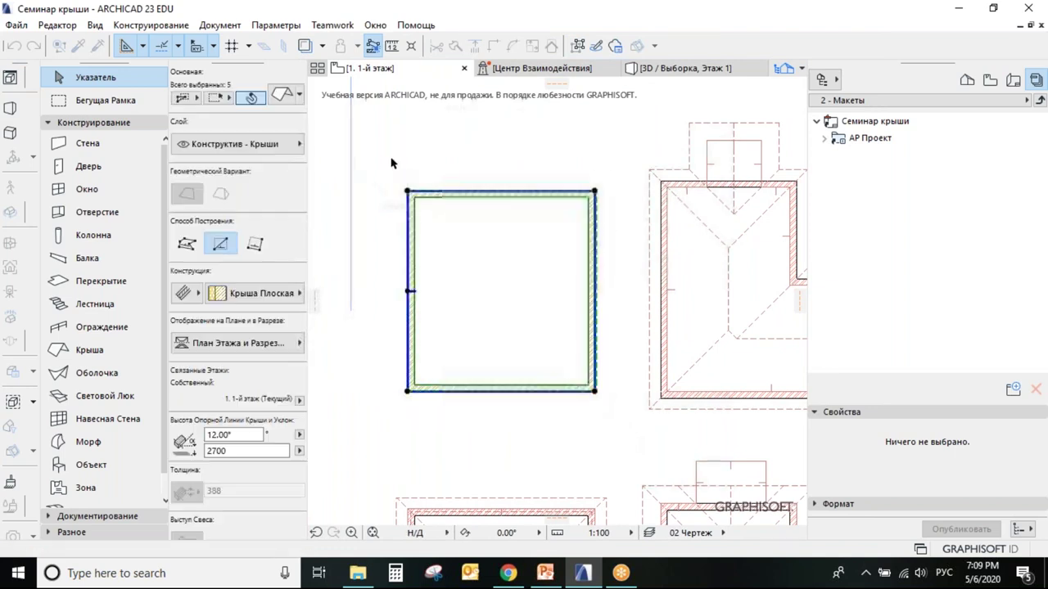
pyautogui.press('F5')
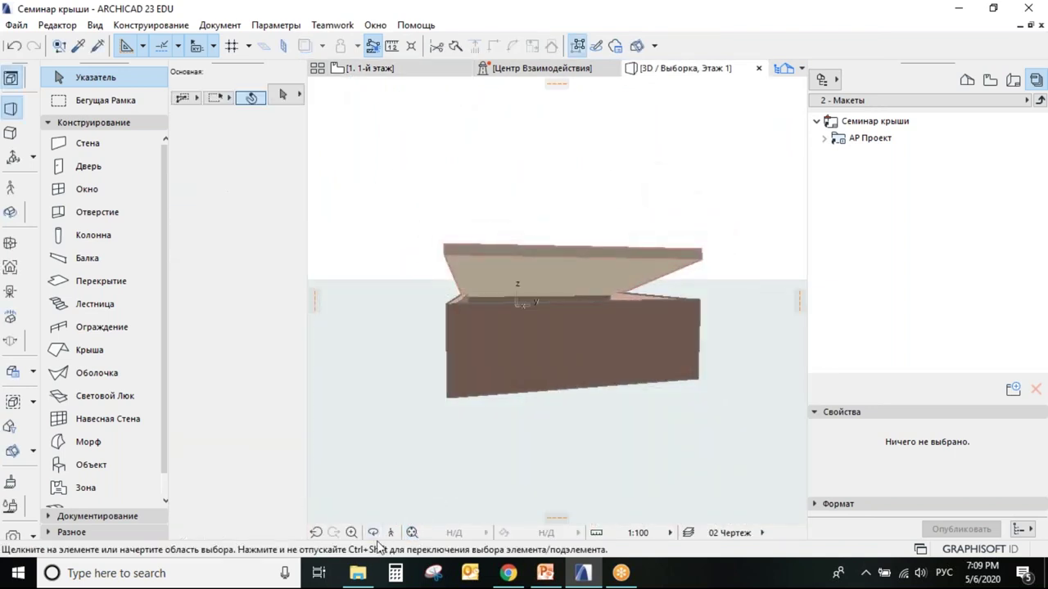
pyautogui.keyDown('shift'); pyautogui.moveTo(550, 347); pyautogui.dragTo(520, 360, button='middle'); pyautogui.keyUp('shift')
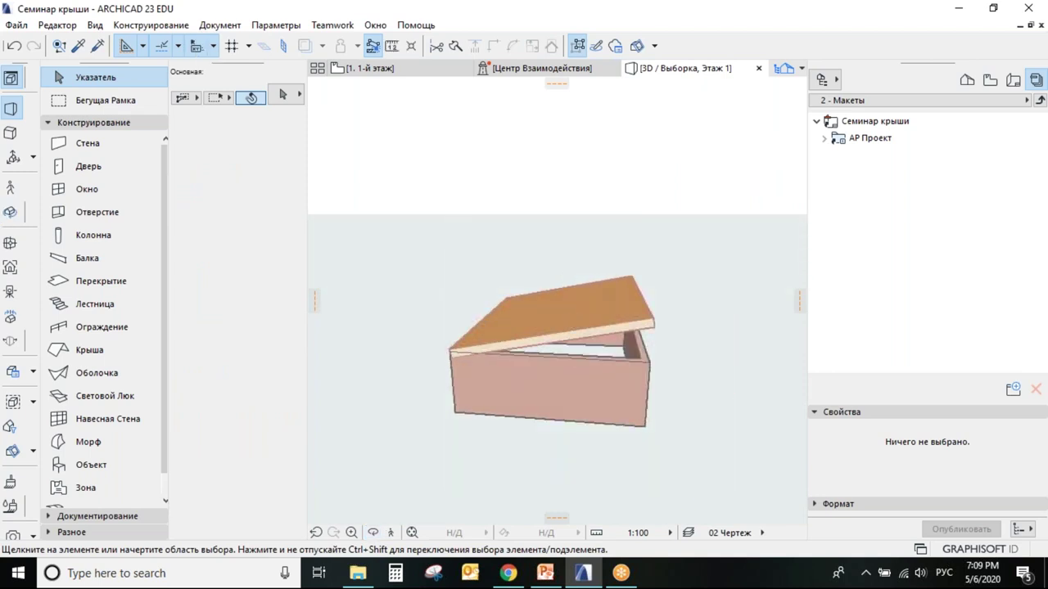
# Set the top offset of the four walls under the single-plane roof to 3000, leaving the roof out of the selection
pyautogui.moveTo(682, 462); pyautogui.dragTo(416, 257)
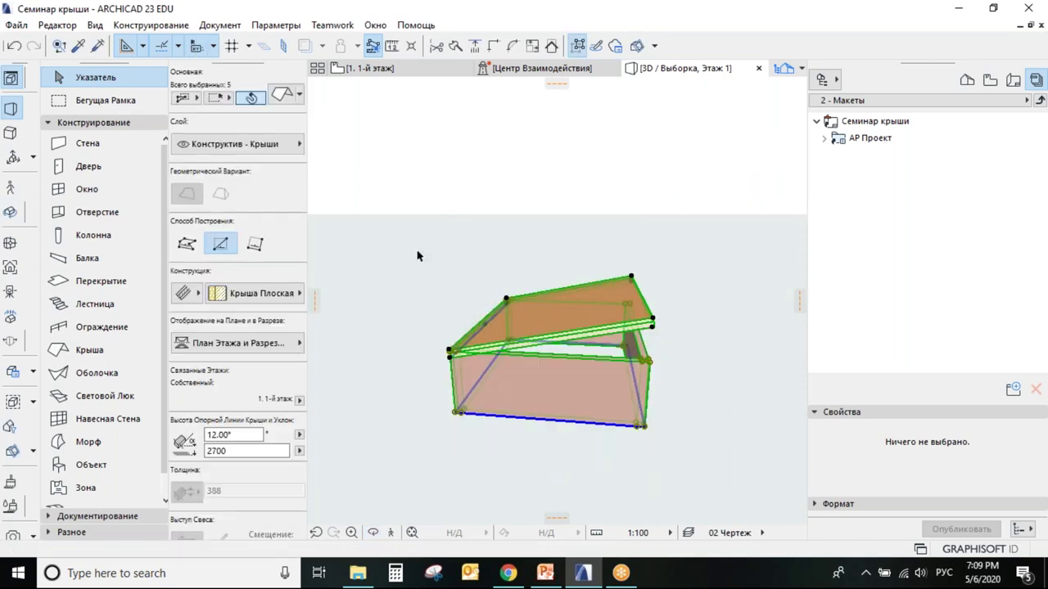
pyautogui.keyDown('shift'); pyautogui.click(630, 297); pyautogui.keyUp('shift')
pyautogui.rightClick(604, 383)
pyautogui.click(688, 37)
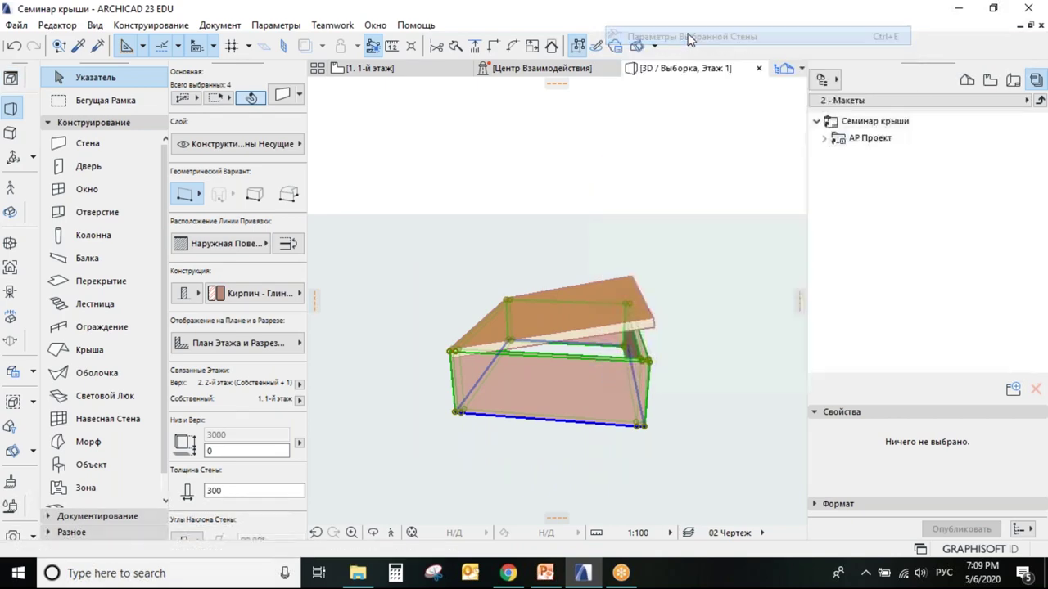
pyautogui.write('3000')
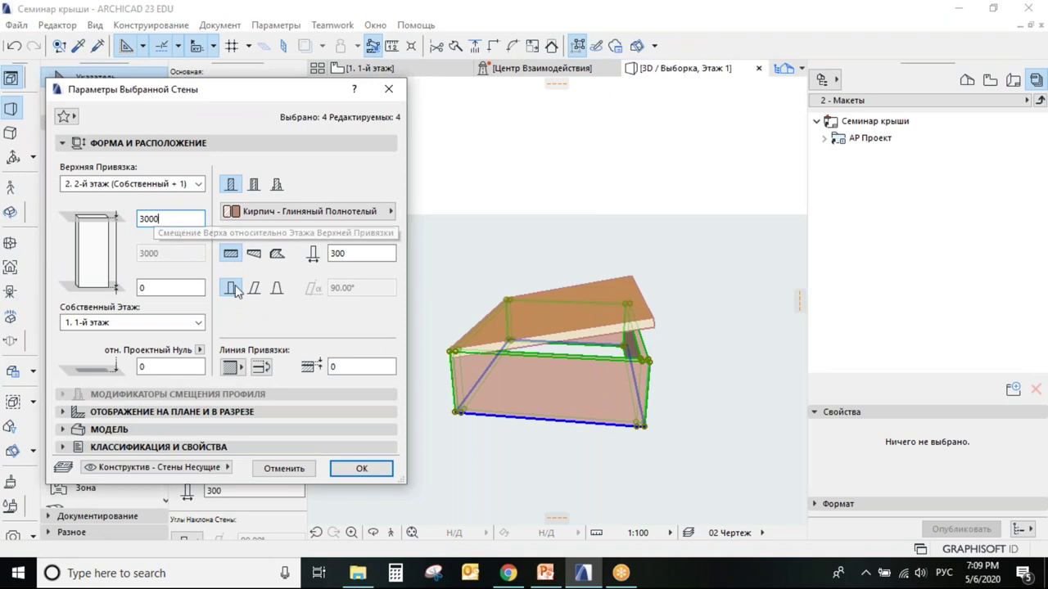
pyautogui.click(361, 468)
pyautogui.click(690, 347)
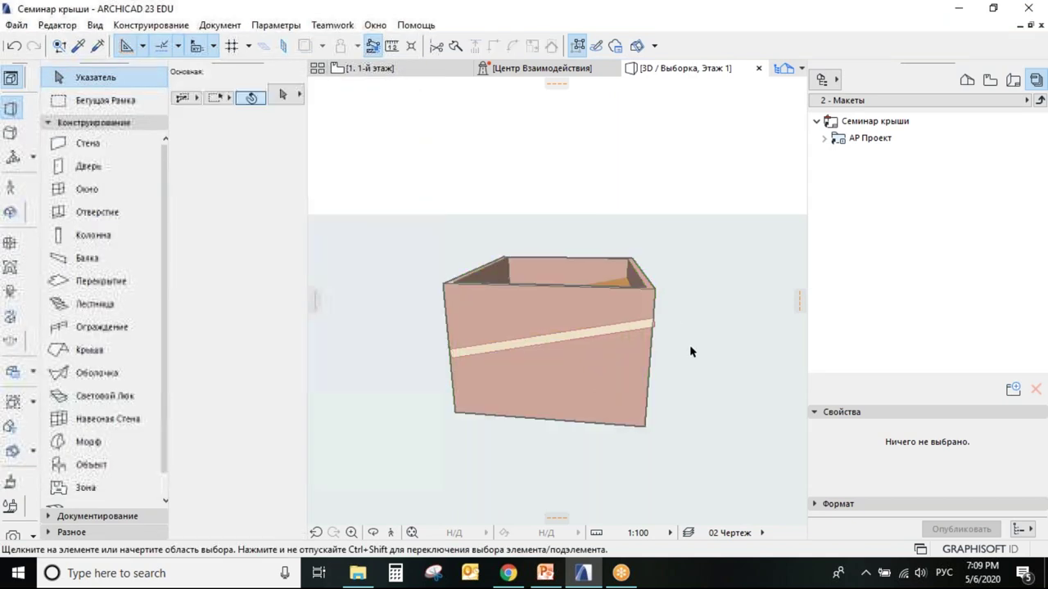
# Select the four walls with the single-plane roof, trim the wall tops to that roof, and clear the selection
pyautogui.moveTo(674, 444); pyautogui.dragTo(402, 229)
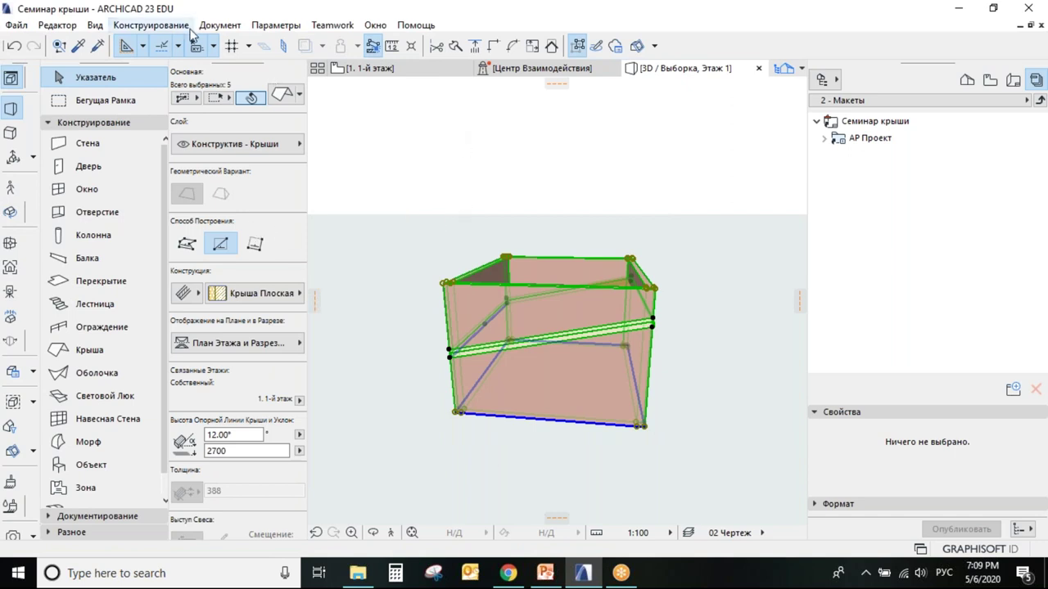
pyautogui.click(151, 25)
pyautogui.moveTo(205, 327)
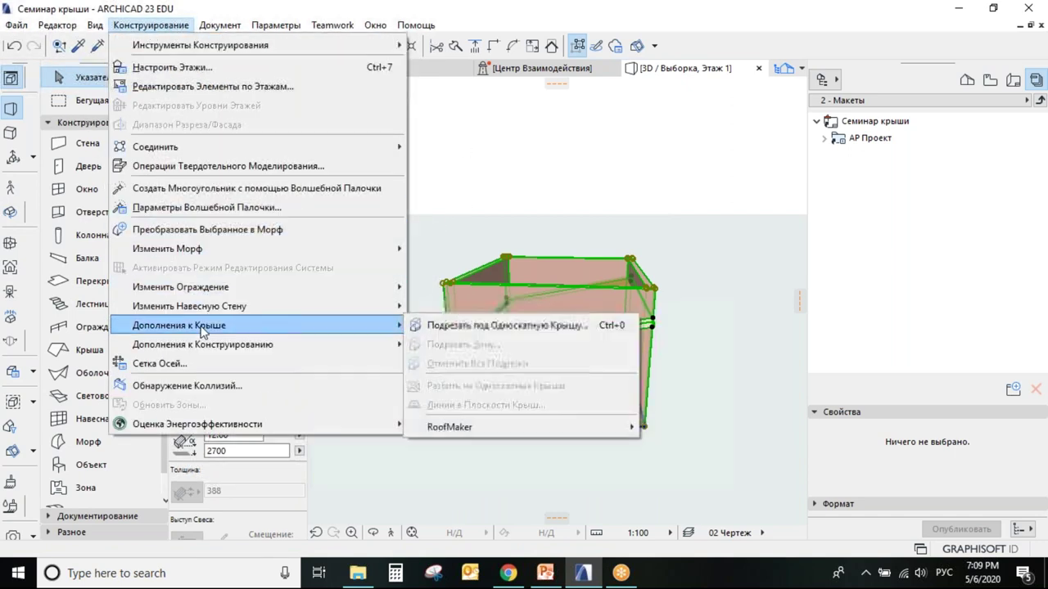
pyautogui.click(488, 327)
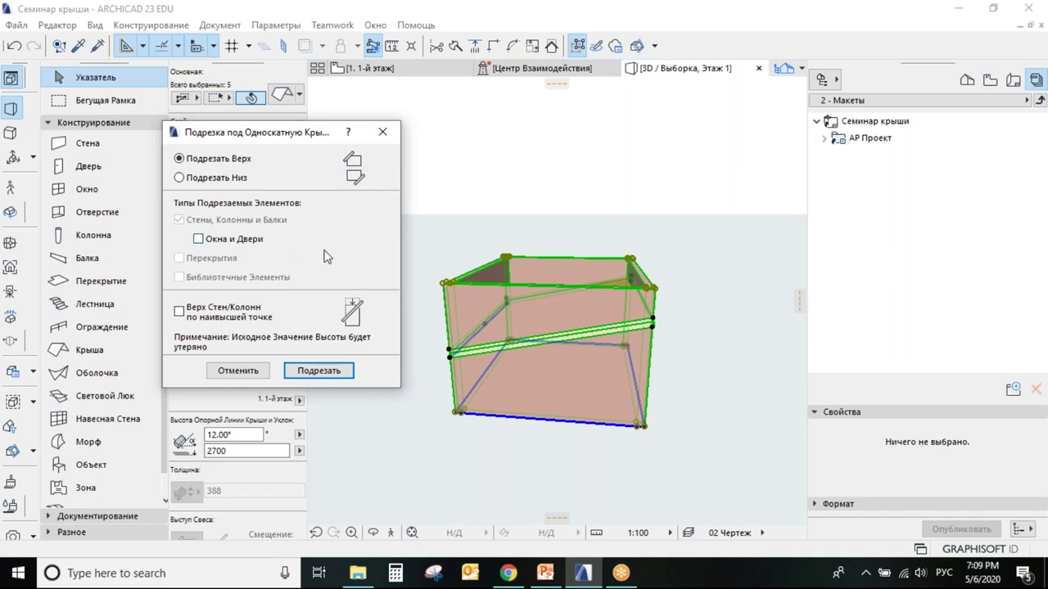
pyautogui.click(209, 179)
pyautogui.click(211, 160)
pyautogui.click(324, 373)
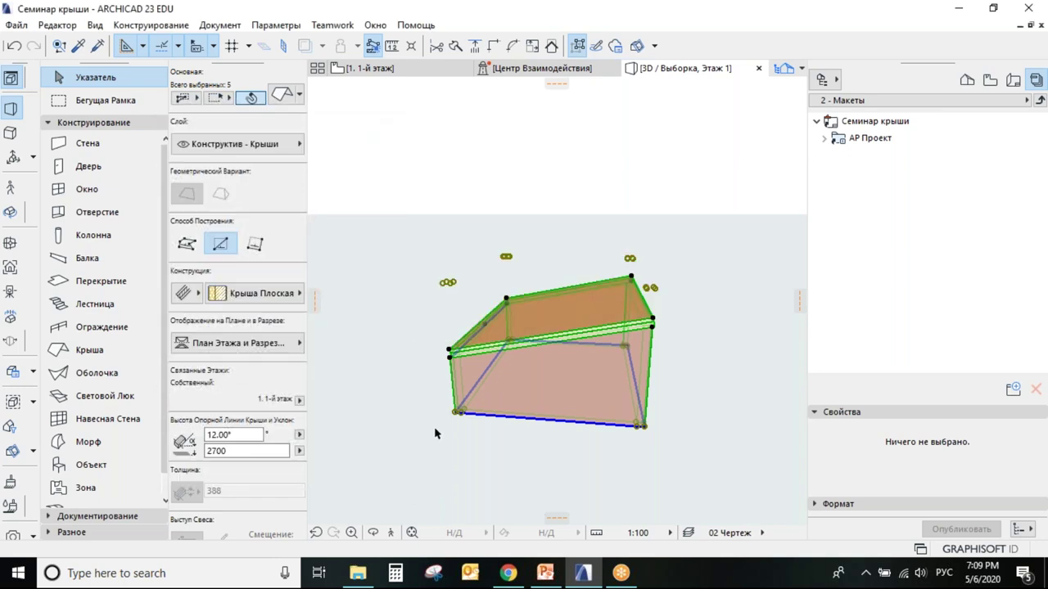
pyautogui.click(507, 442)
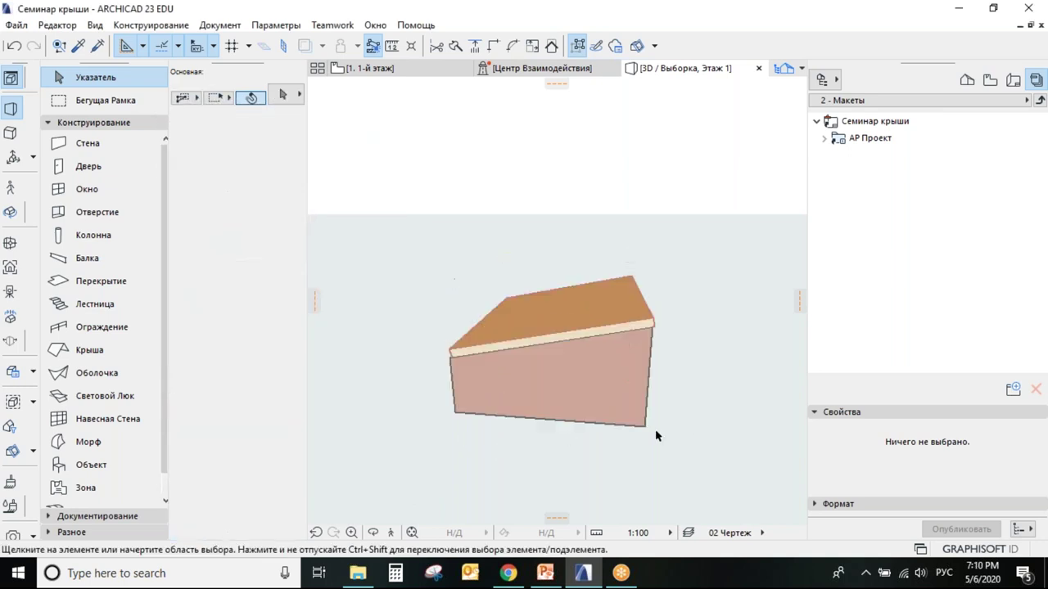
# Inspect the trimmed building from another side in 3D and undo the trim to the single-plane roof
pyautogui.click(373, 533)
pyautogui.moveTo(606, 393); pyautogui.dragTo(646, 263)
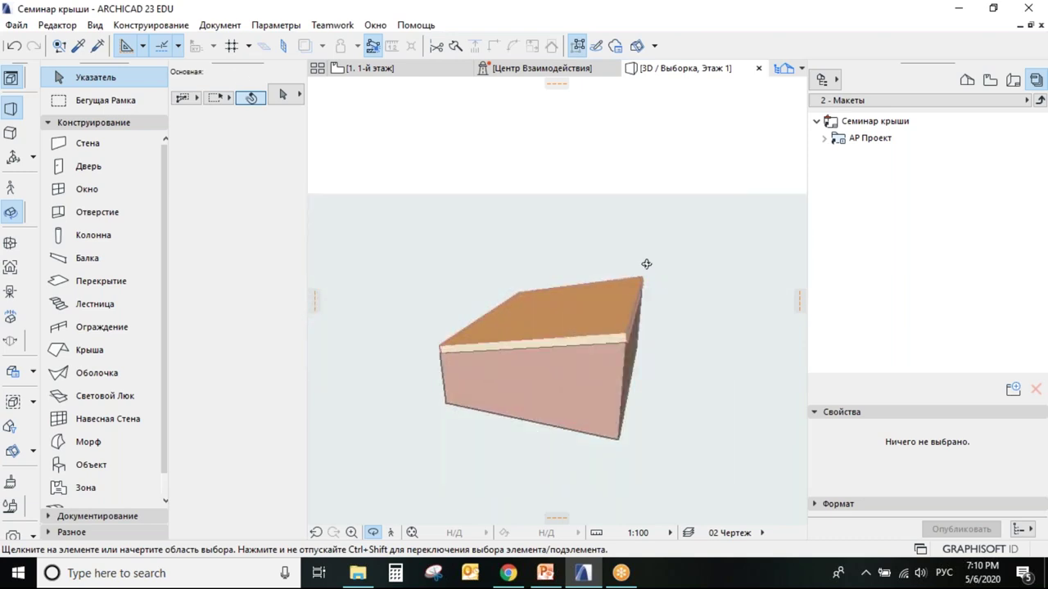
pyautogui.click(14, 46)
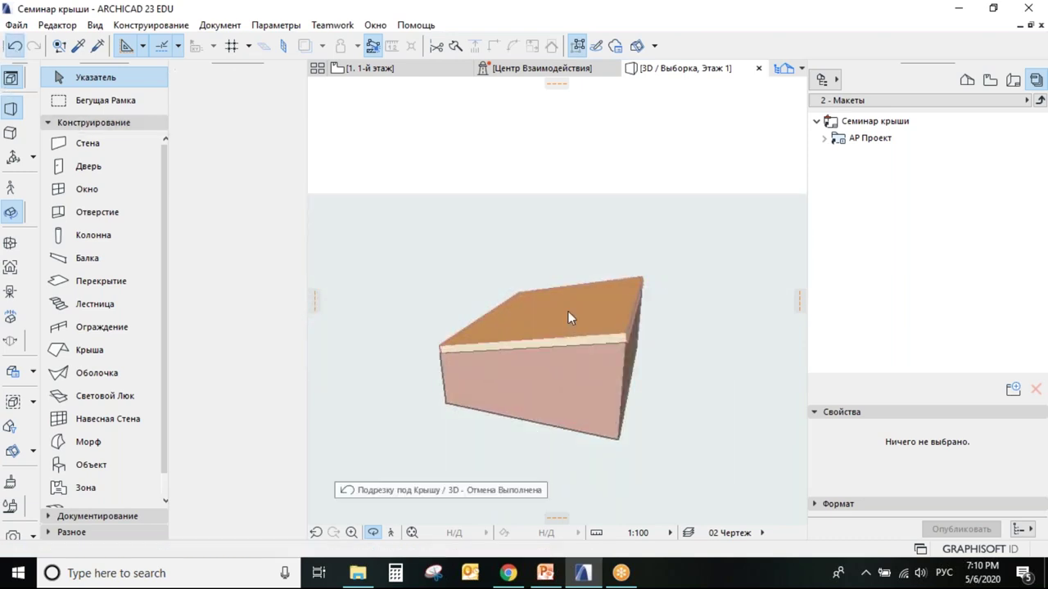
pyautogui.press('Escape')
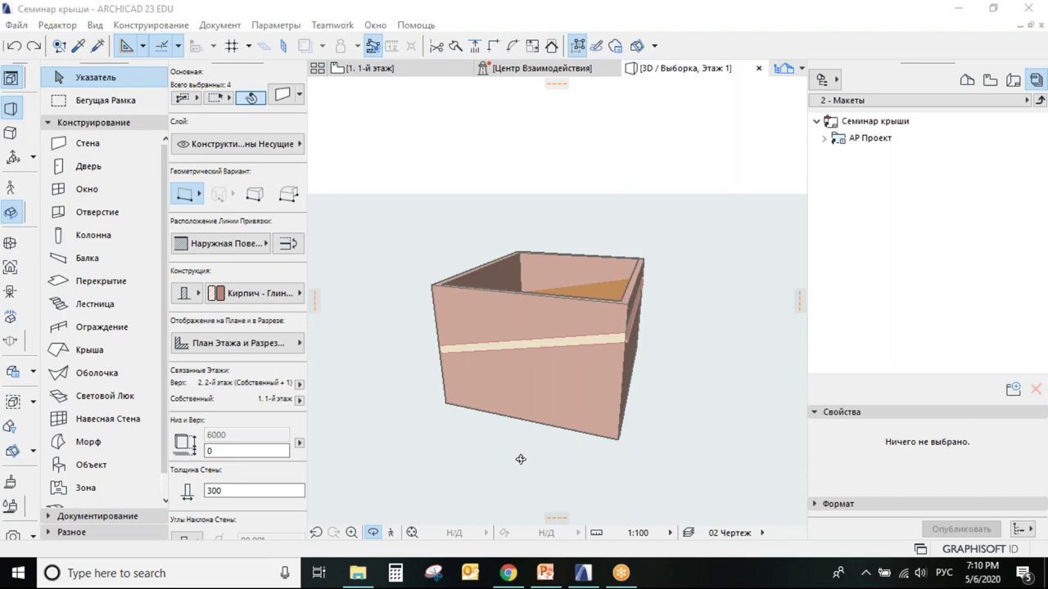
# Switch to Chrome and review the training centre's contacts page, including its departments, working hours and campus addresses
pyautogui.click(511, 573)
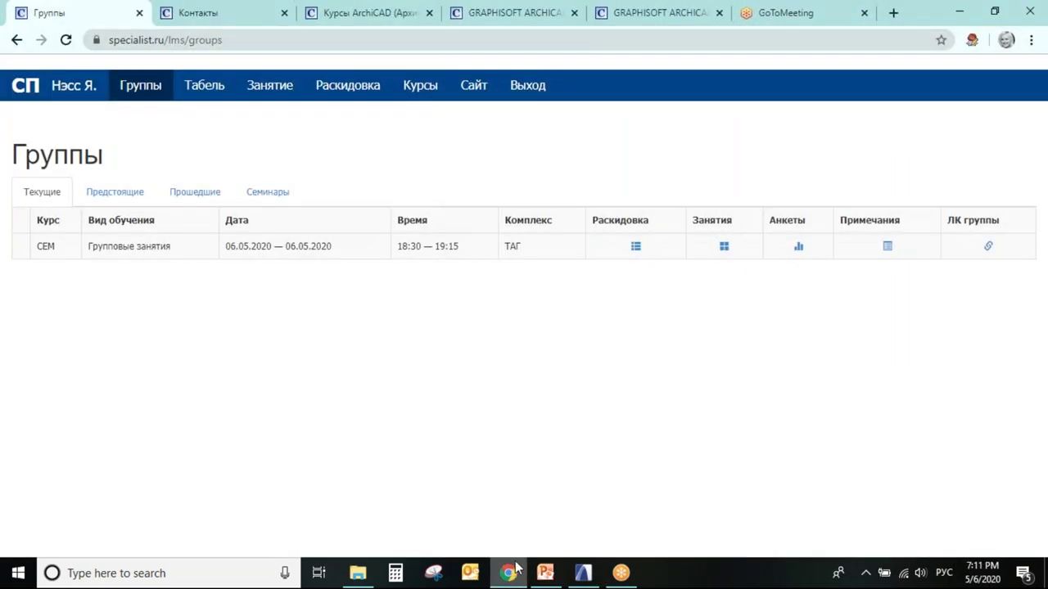
pyautogui.click(228, 9)
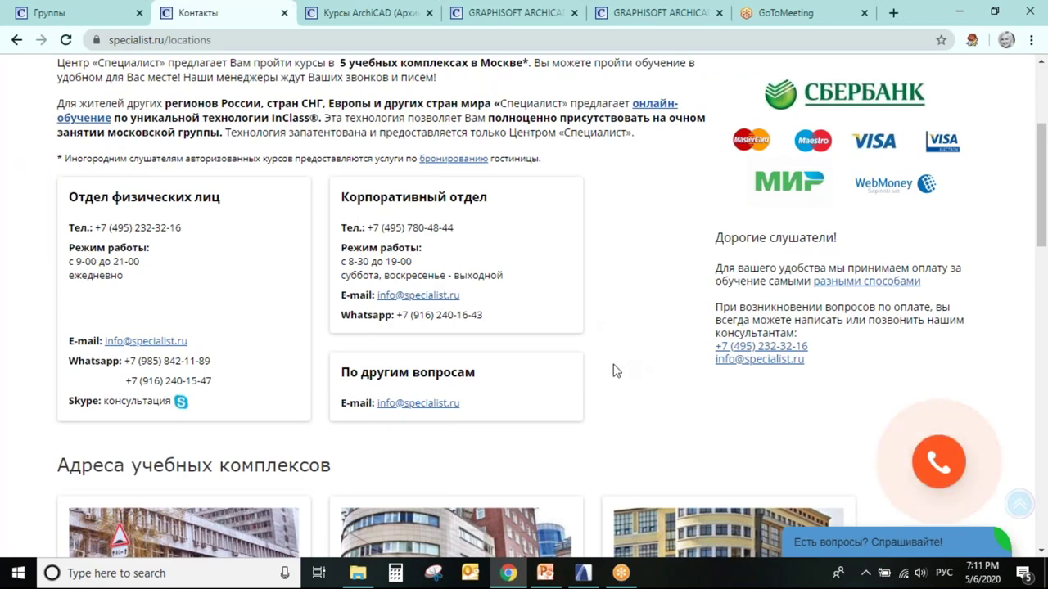
pyautogui.scroll(3, 92, 243)
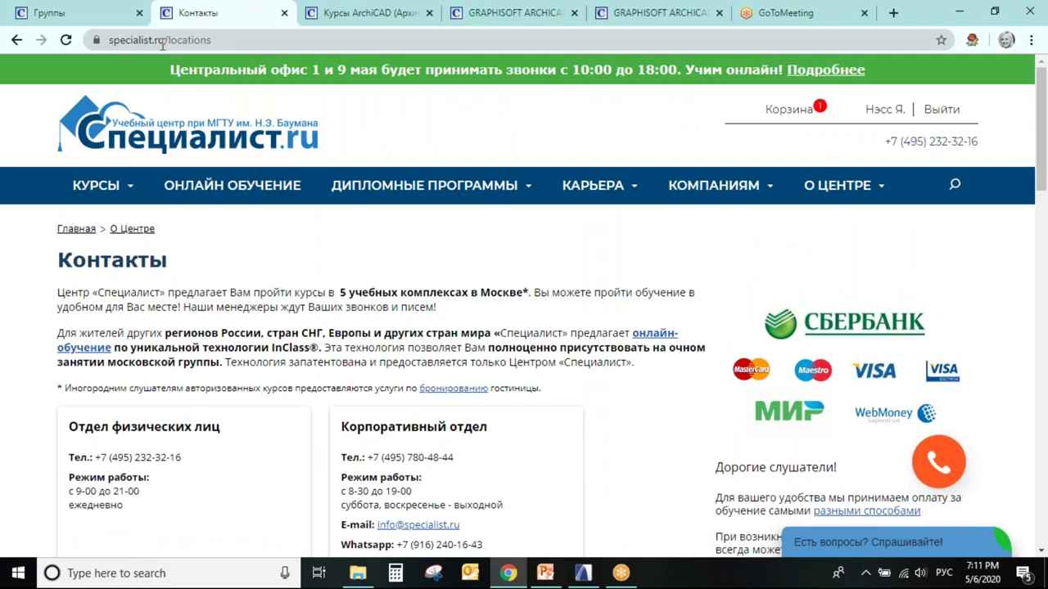
pyautogui.scroll(-3, 215, 229)
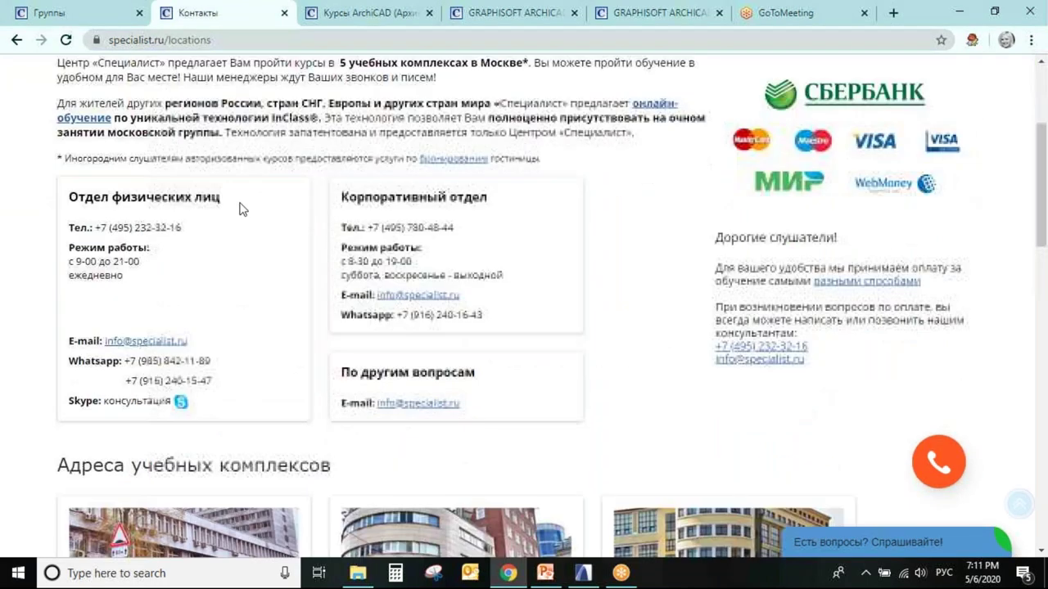
pyautogui.scroll(2, 265, 221)
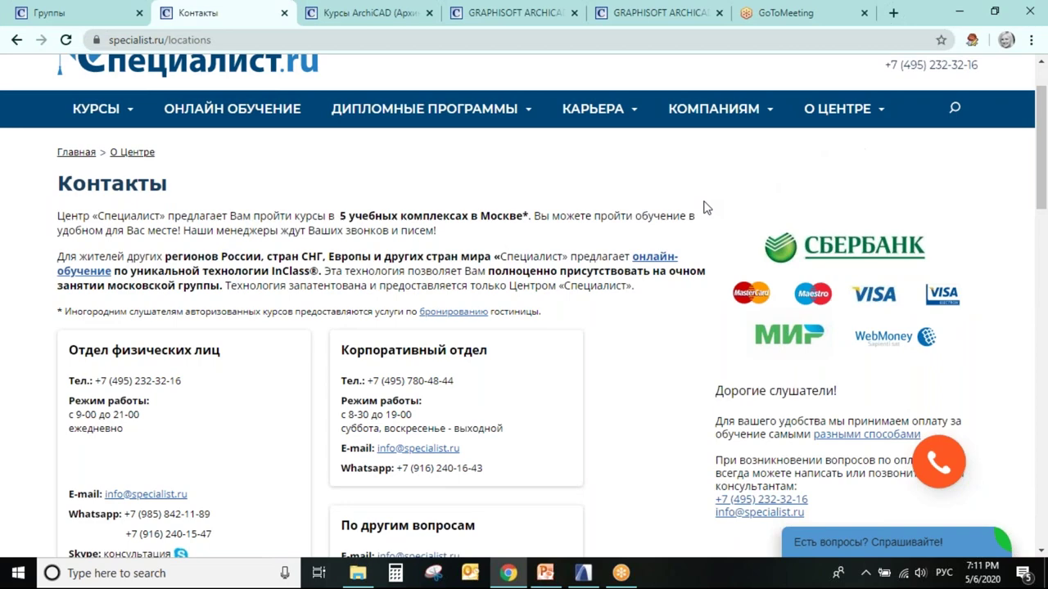
pyautogui.scroll(-3, 404, 241)
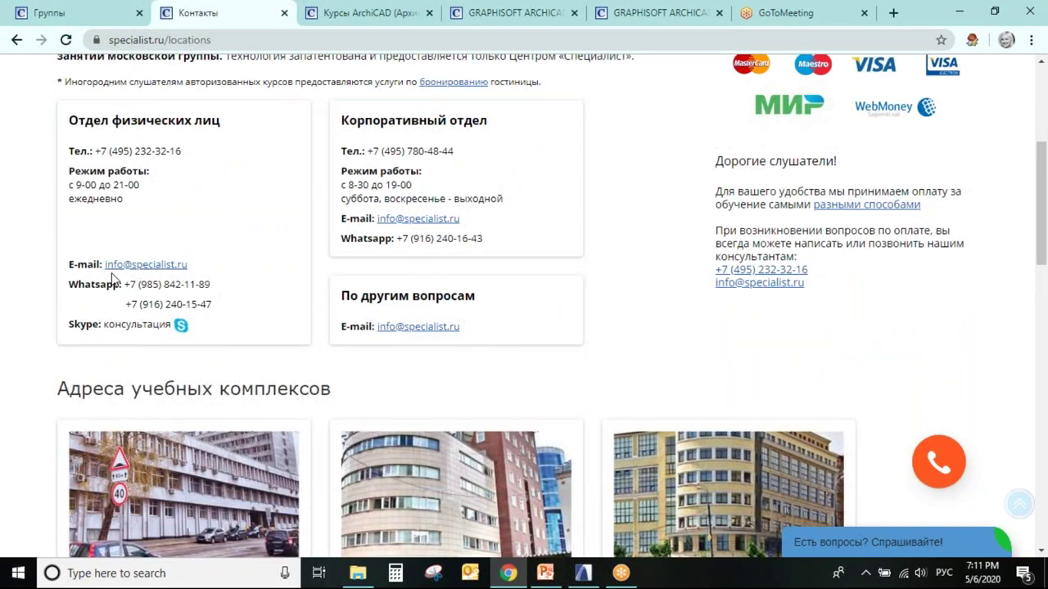
pyautogui.scroll(2, 451, 280)
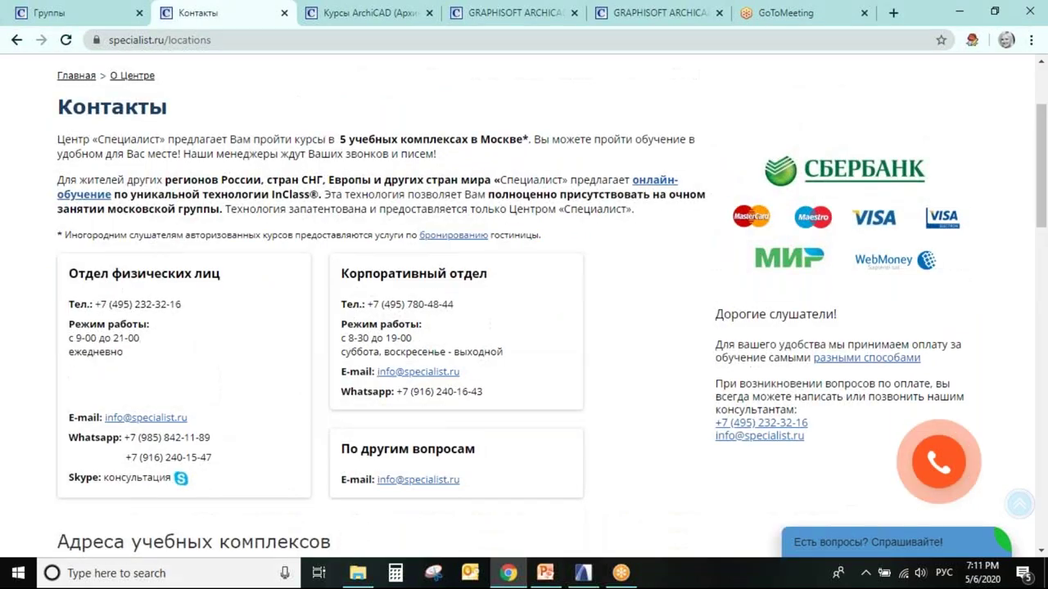
pyautogui.scroll(1, 618, 299)
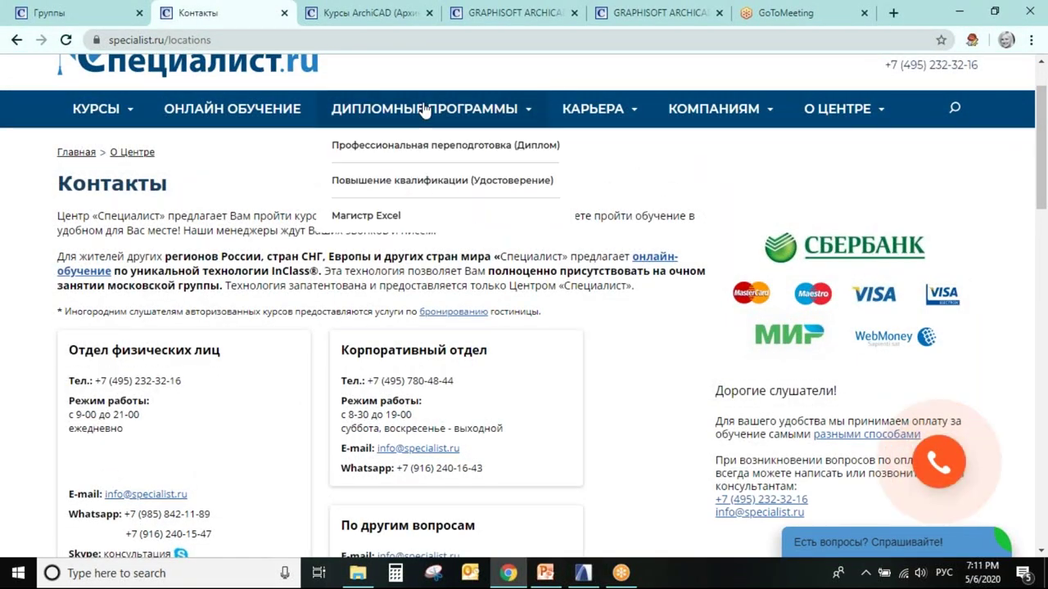
pyautogui.scroll(1, 460, 151)
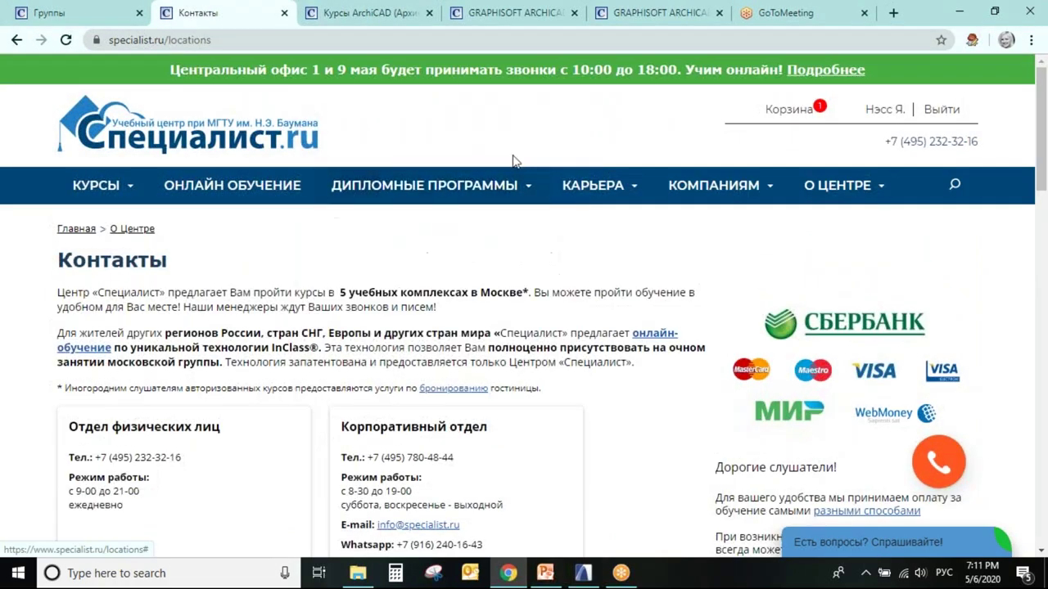
# Show the ARCHICAD 23 courses page and read through its introduction and description of the two levels
pyautogui.click(356, 13)
pyautogui.scroll(12, 369, 246)
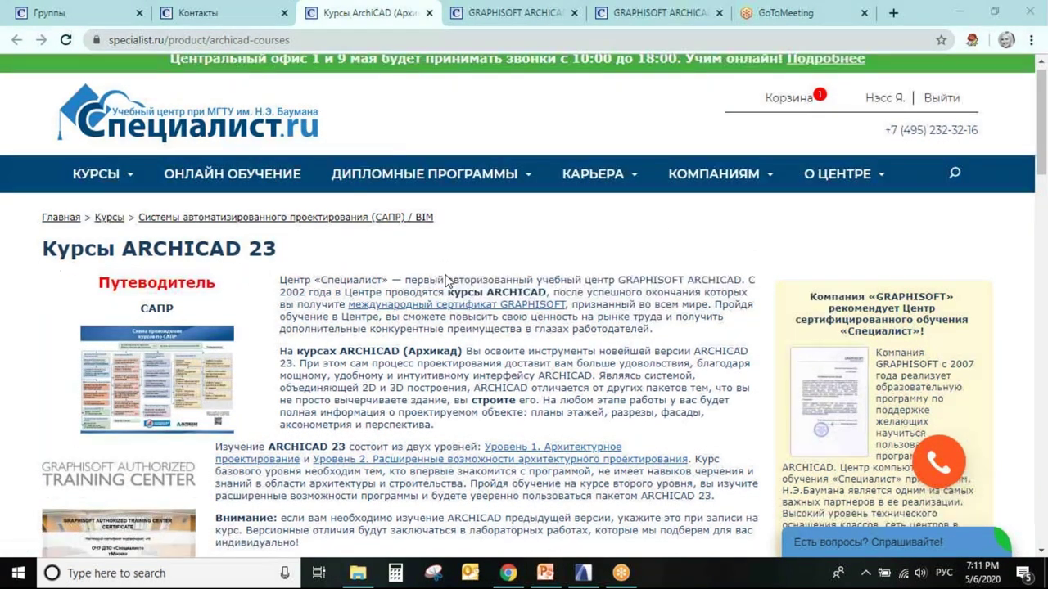
pyautogui.scroll(-4, 798, 185)
pyautogui.scroll(3, 798, 185)
pyautogui.scroll(-5, 603, 286)
pyautogui.scroll(5, 604, 286)
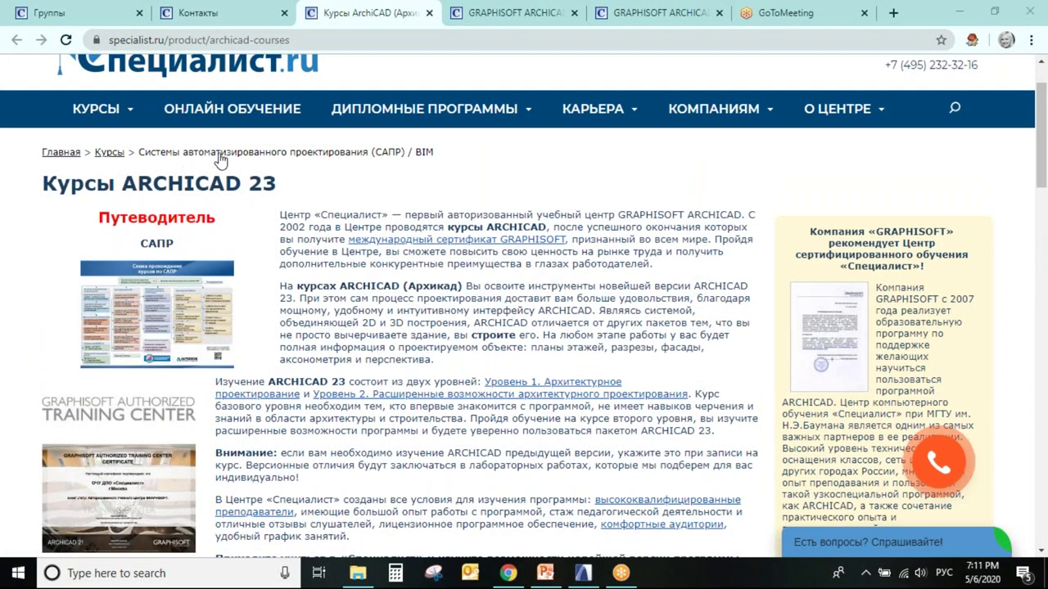
# Examine the ARCHICAD 23 course schedule with its programs, start dates, prices and enrolment options
pyautogui.scroll(-10, 372, 160)
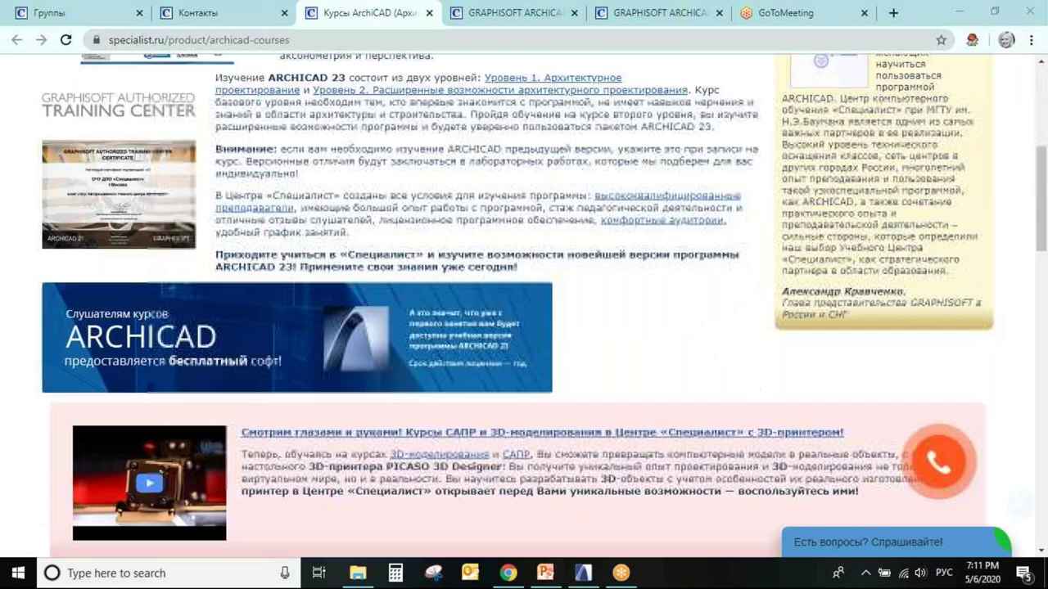
pyautogui.scroll(-2, 333, 210)
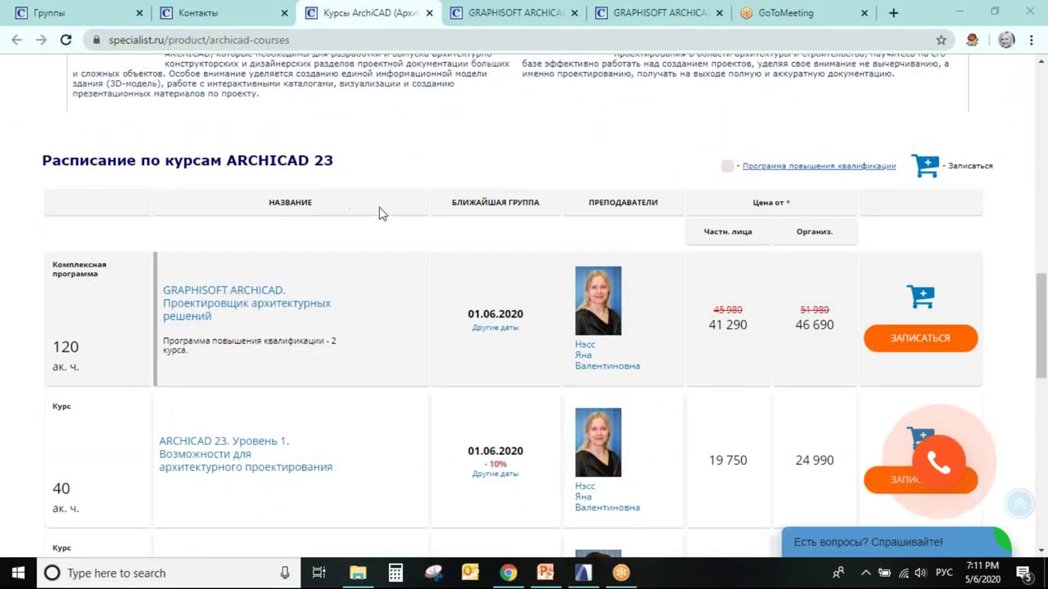
pyautogui.scroll(-1, 393, 213)
pyautogui.scroll(-1, 425, 227)
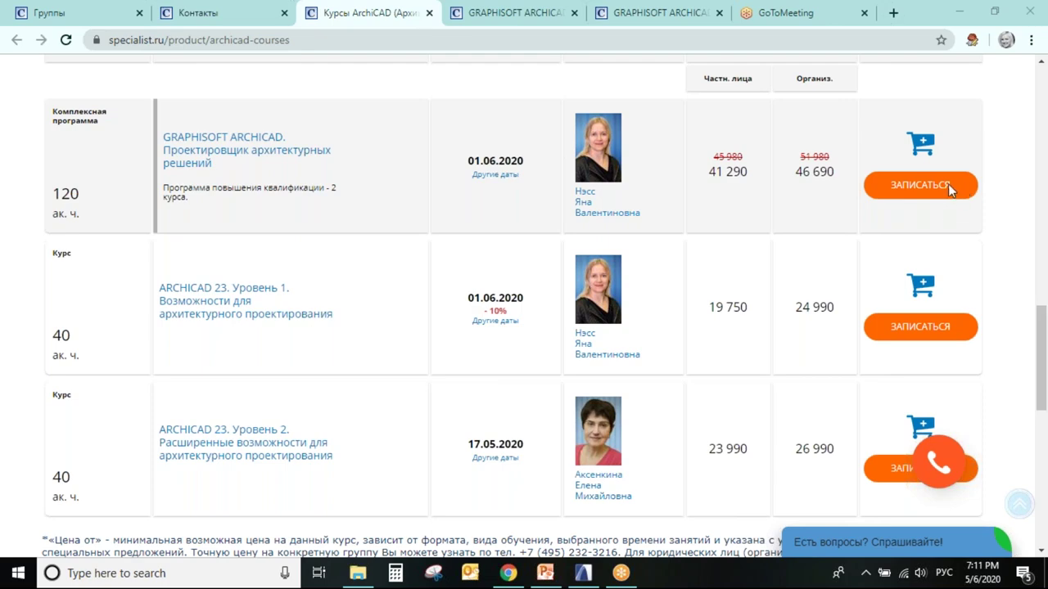
pyautogui.scroll(4, 678, 309)
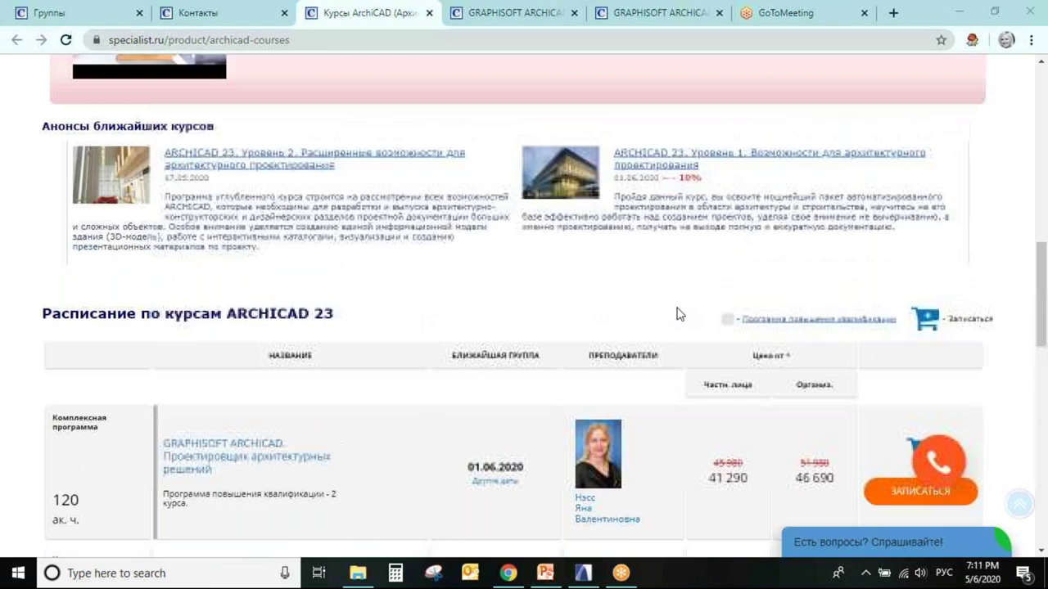
pyautogui.scroll(-5, 679, 312)
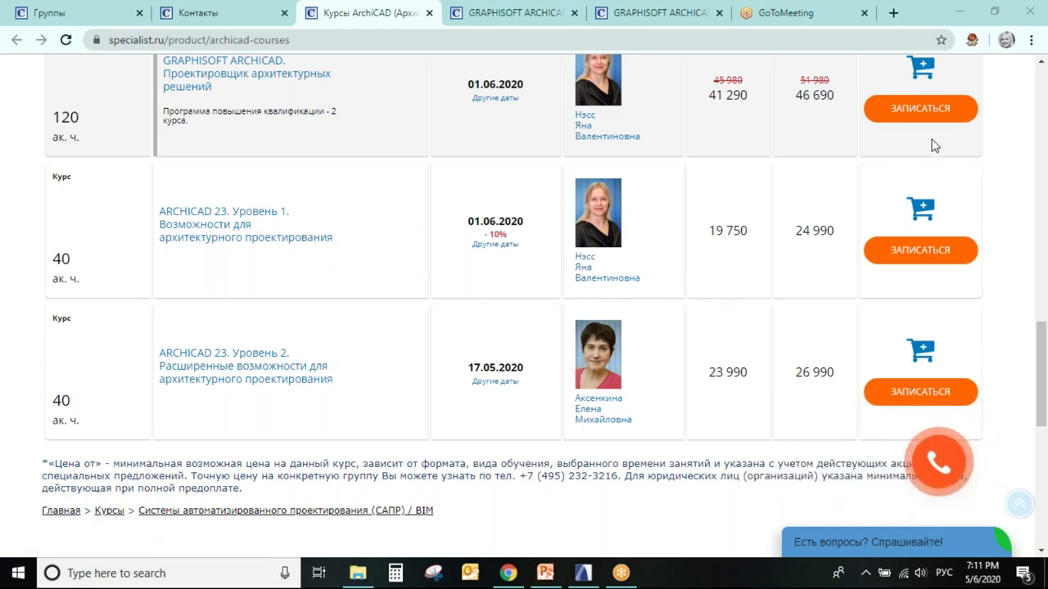
pyautogui.scroll(15, 614, 361)
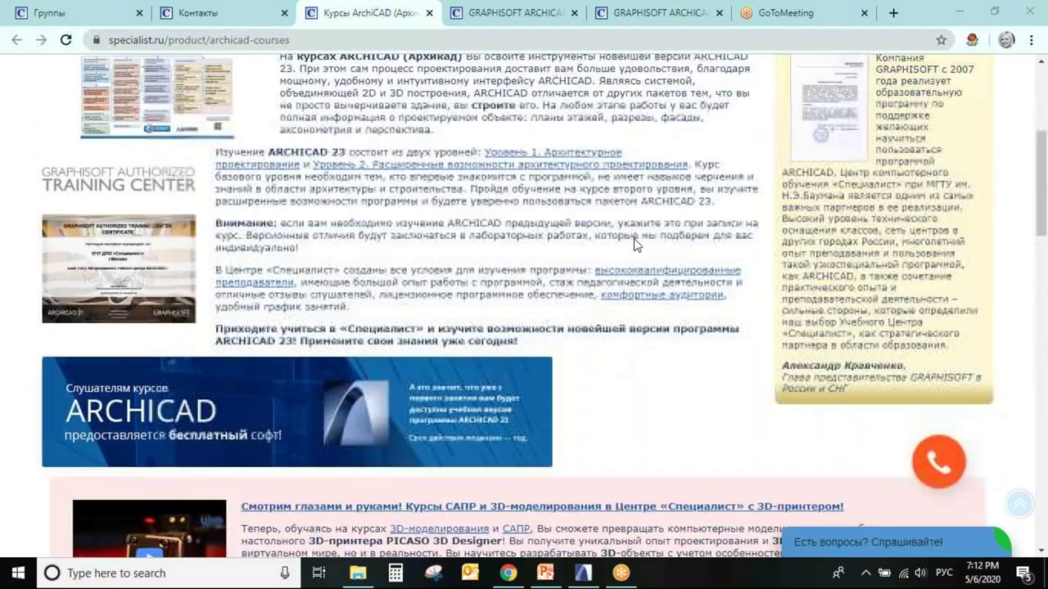
# View the opening section of the ARCHICAD 23 Level 1 course page and return to the courses overview
pyautogui.click(491, 18)
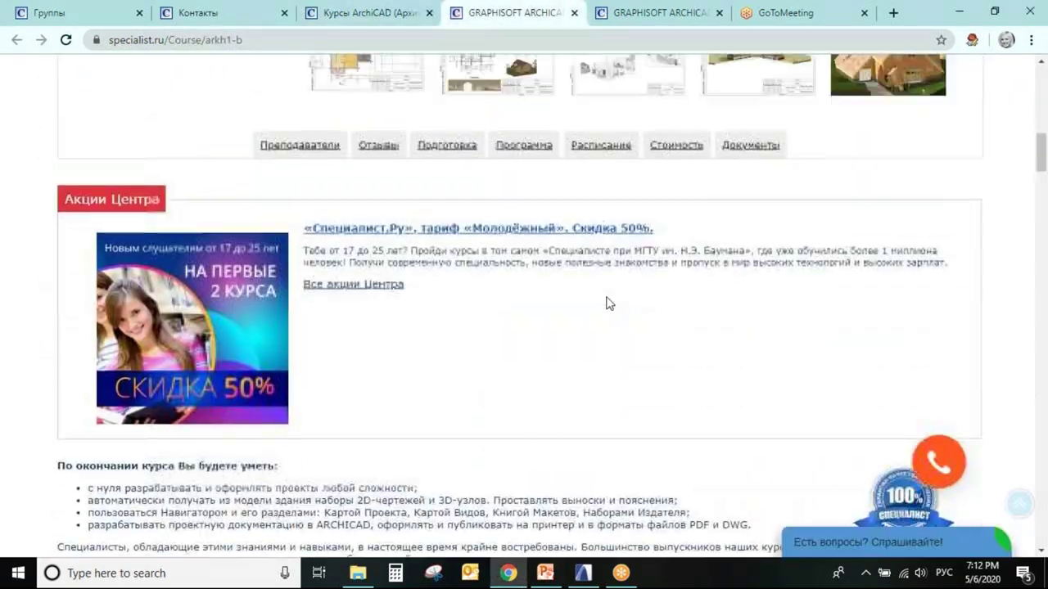
pyautogui.scroll(10, 606, 303)
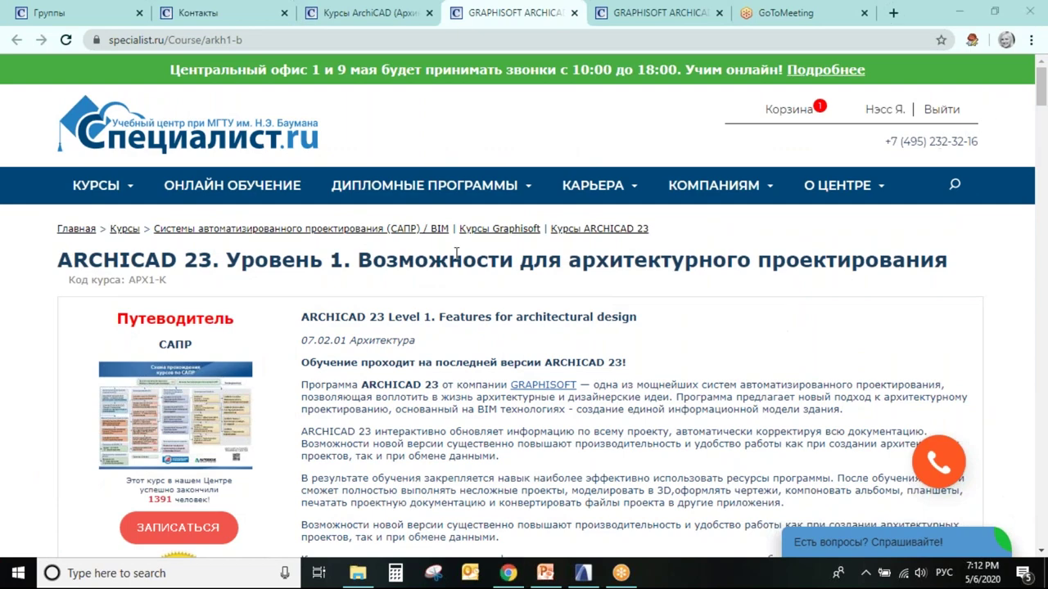
pyautogui.click(354, 10)
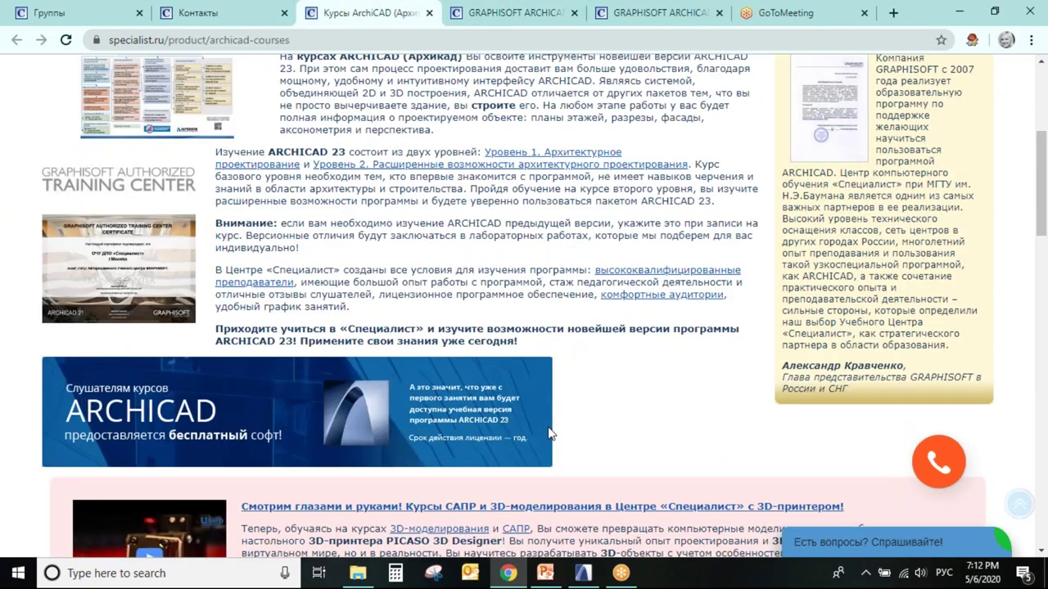
pyautogui.scroll(-9, 549, 431)
# Go back to the ARCHICAD 23 Level 1 course page and review its description, free software offer, commands PDF and graduates' works
pyautogui.click(217, 388)
pyautogui.scroll(-5, 687, 407)
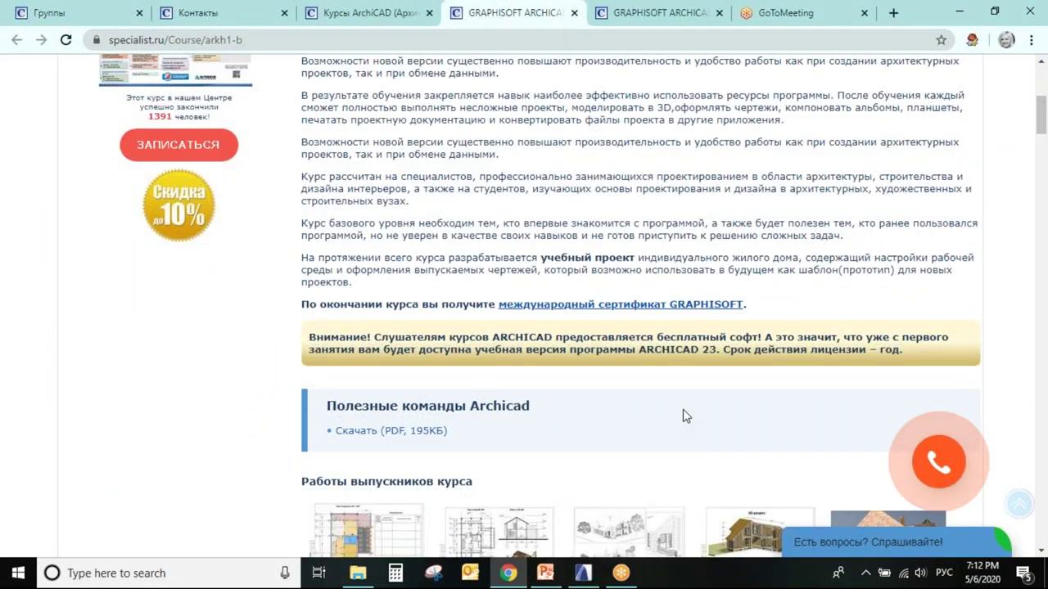
pyautogui.scroll(-5, 688, 407)
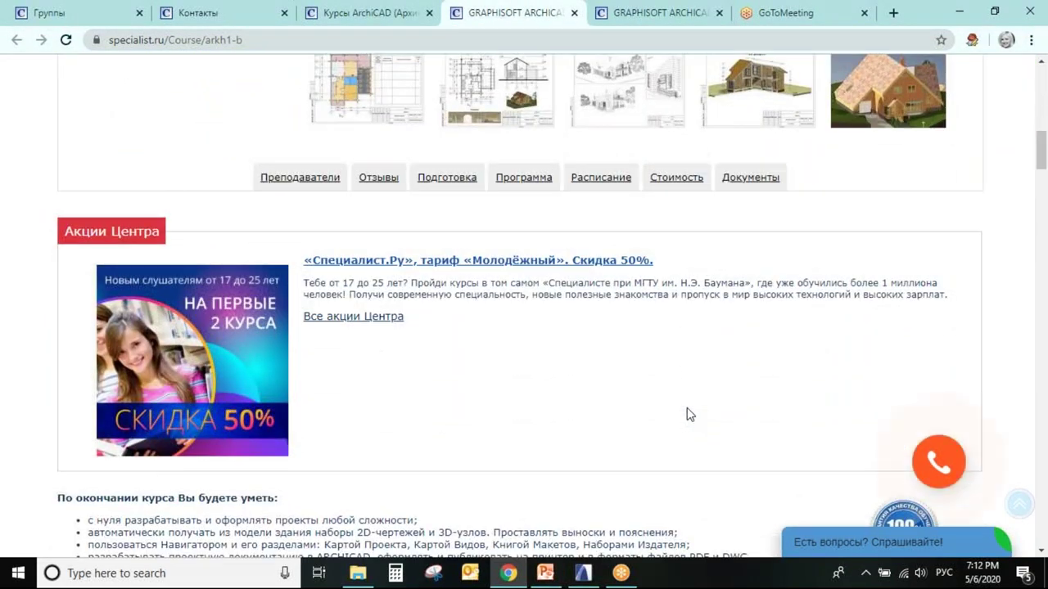
pyautogui.scroll(-4, 688, 414)
pyautogui.scroll(6, 687, 413)
pyautogui.scroll(1, 688, 413)
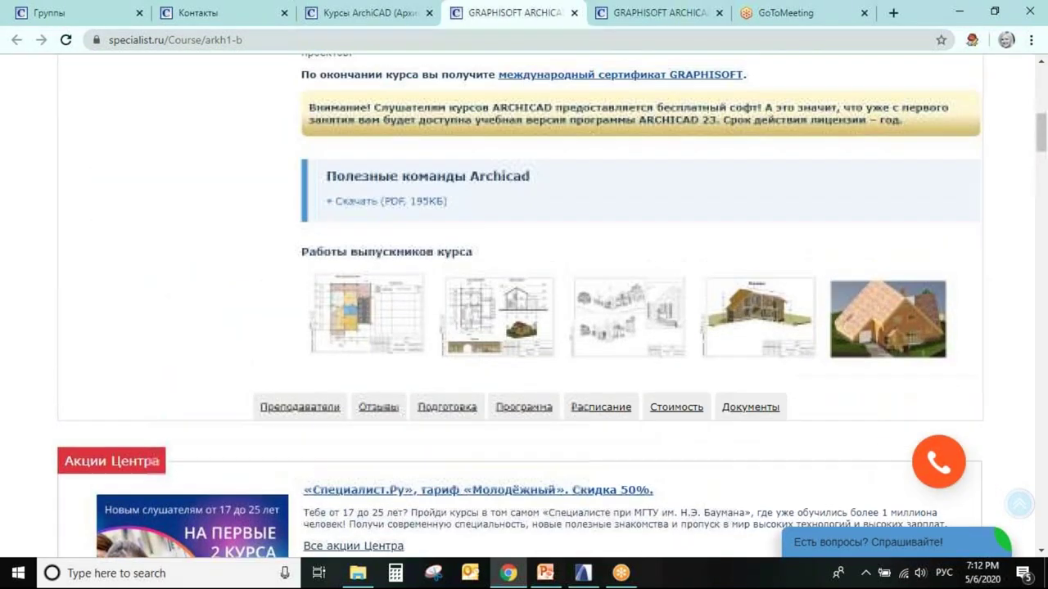
pyautogui.scroll(2, 629, 297)
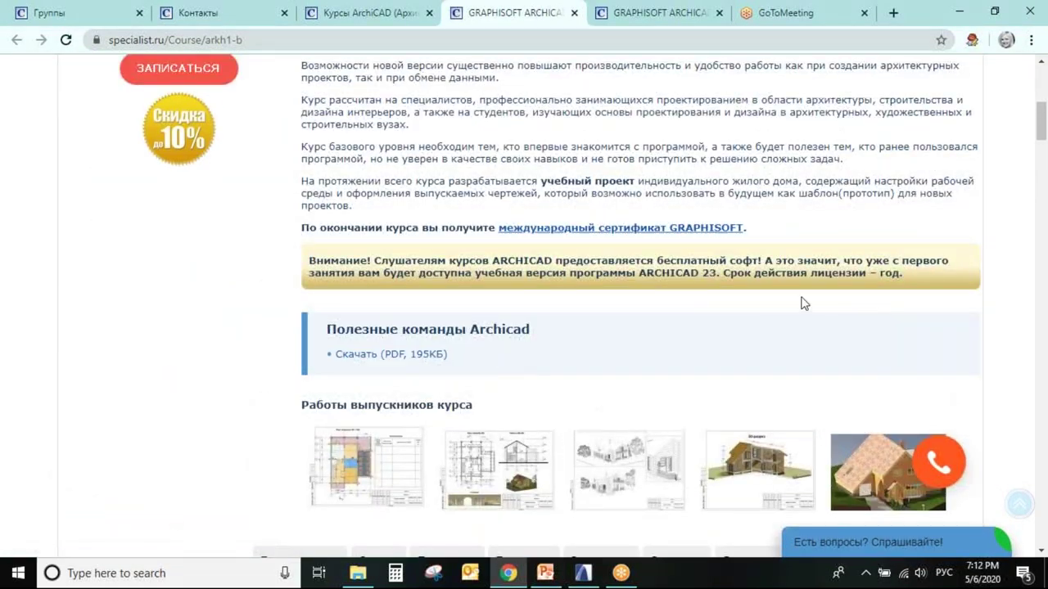
pyautogui.scroll(5, 786, 304)
pyautogui.scroll(-3, 686, 288)
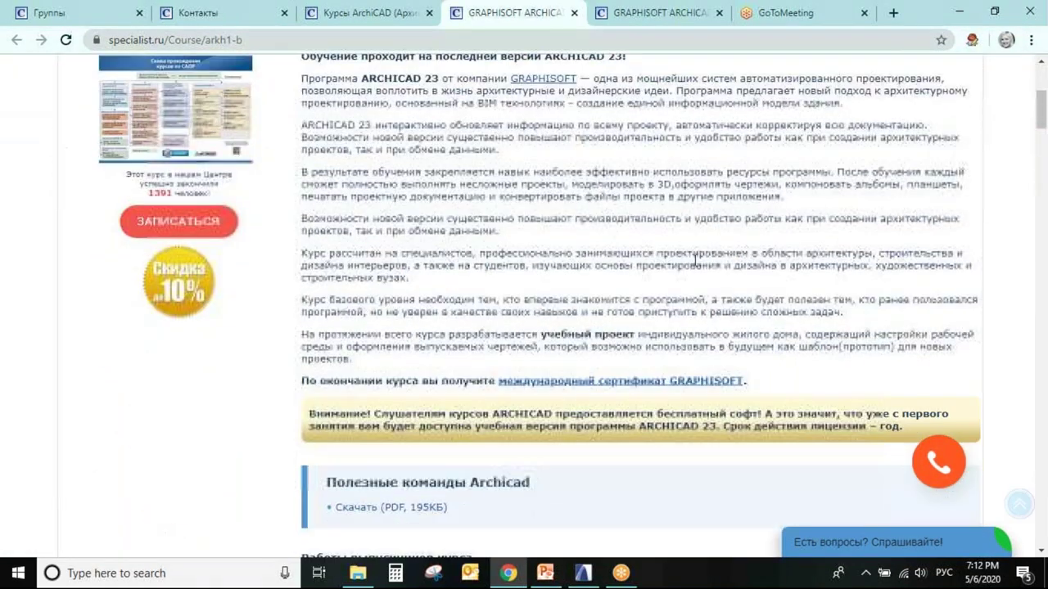